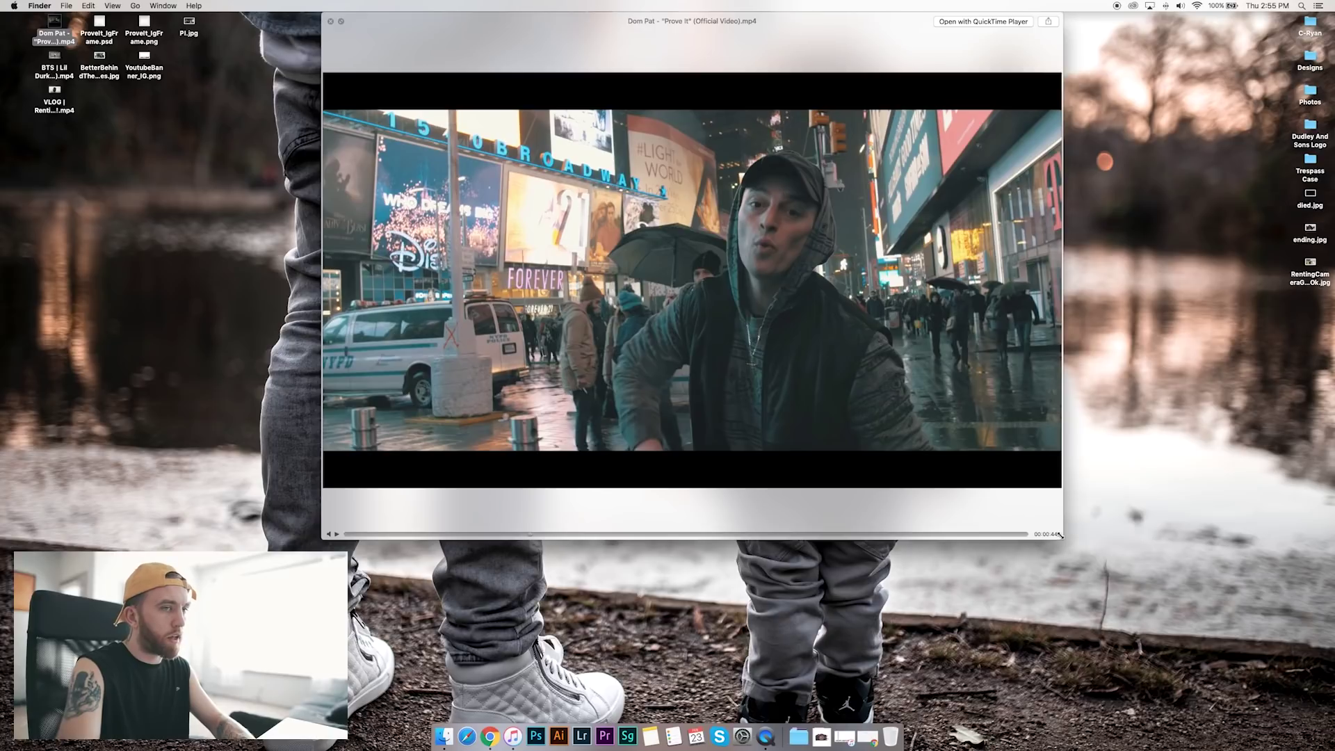
- Enlarge the music video preview, find the frame at 01:13 with both hands raised, and capture a screenshot
drag(820, 64, 807, 64)
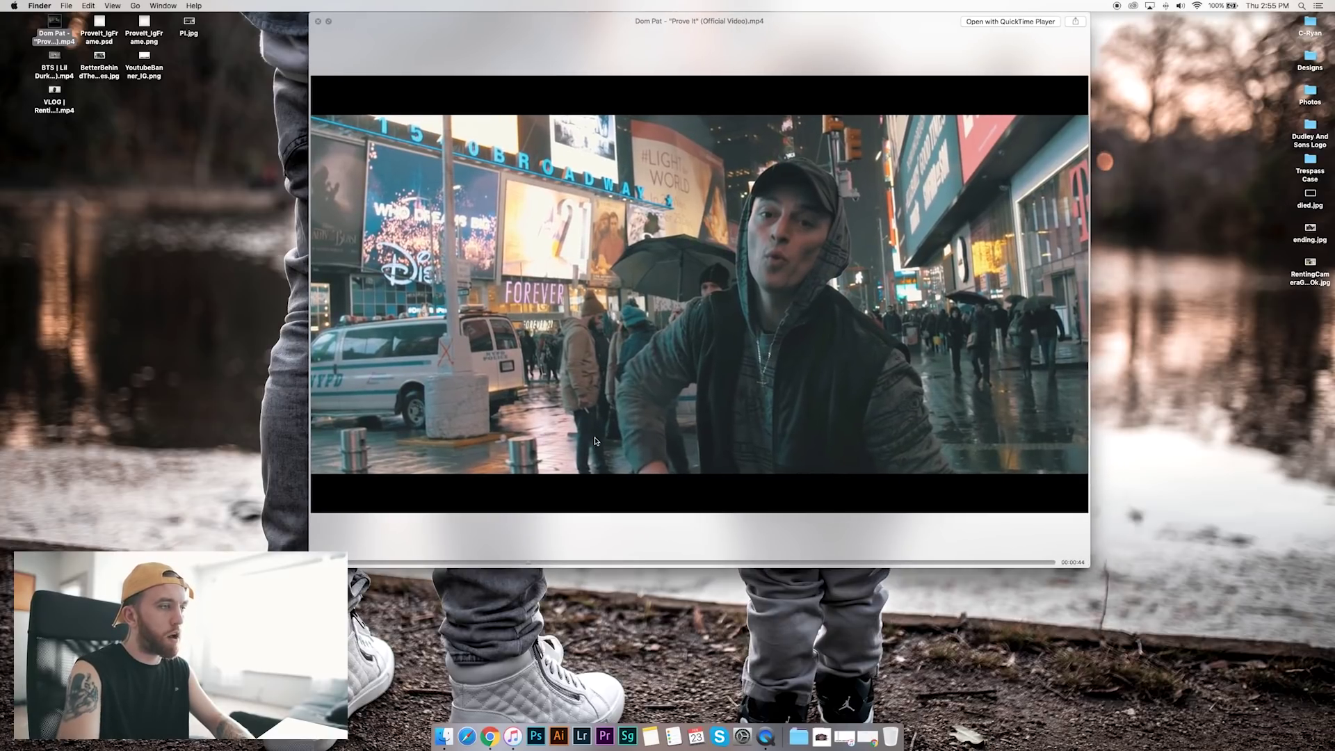
drag(522, 563, 551, 563)
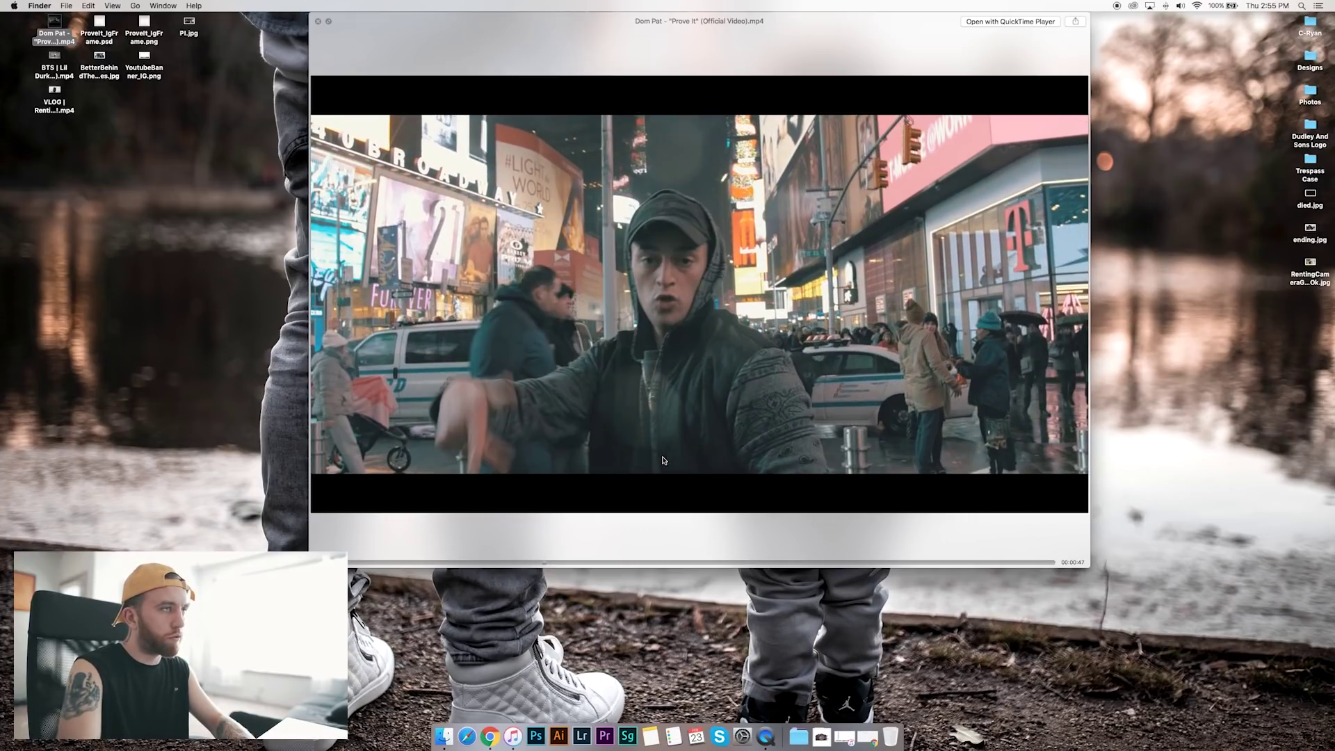
drag(594, 569, 695, 564)
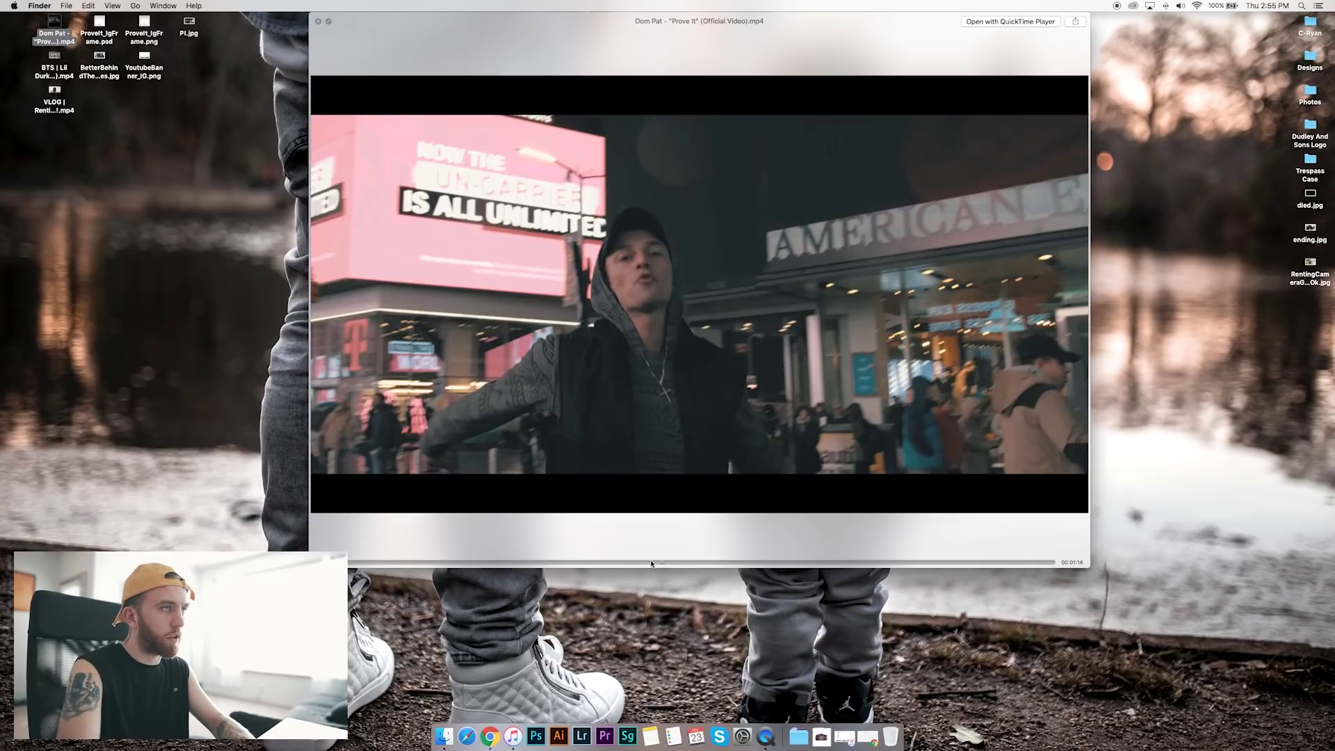
drag(702, 564, 607, 565)
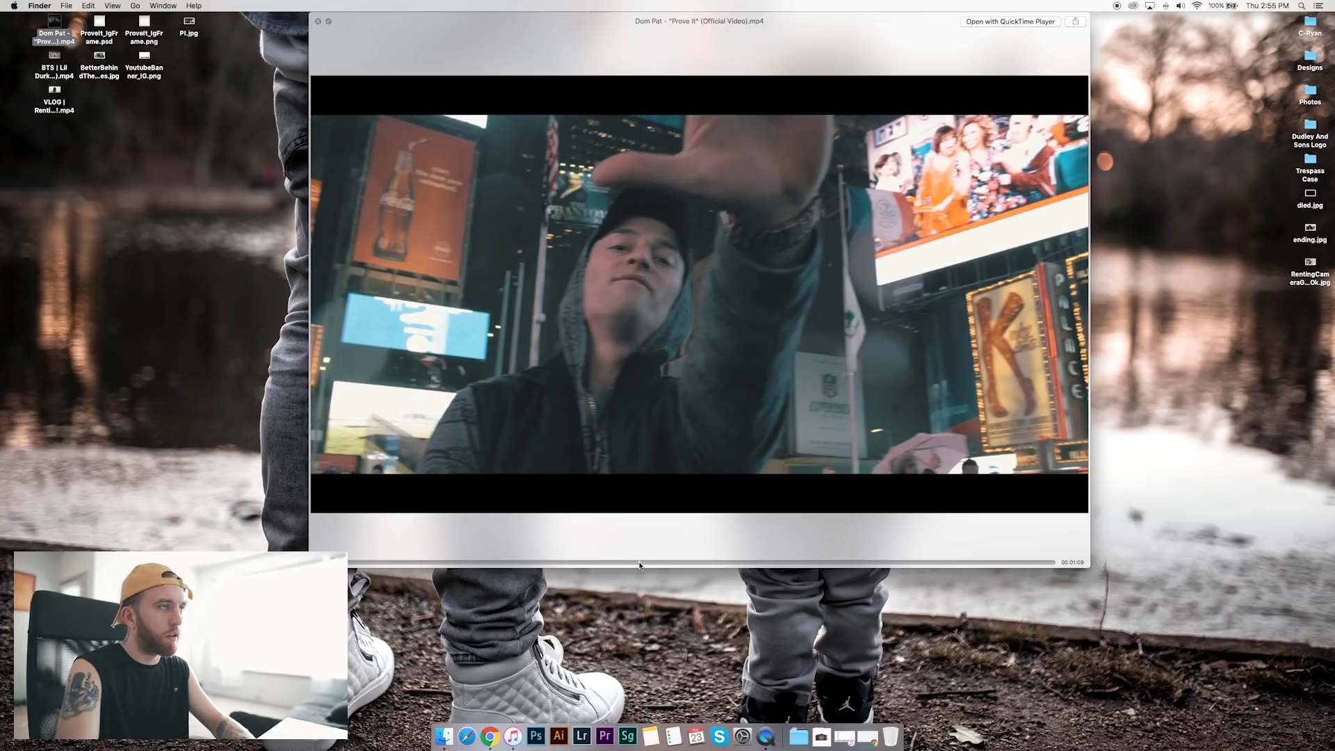
click(655, 565)
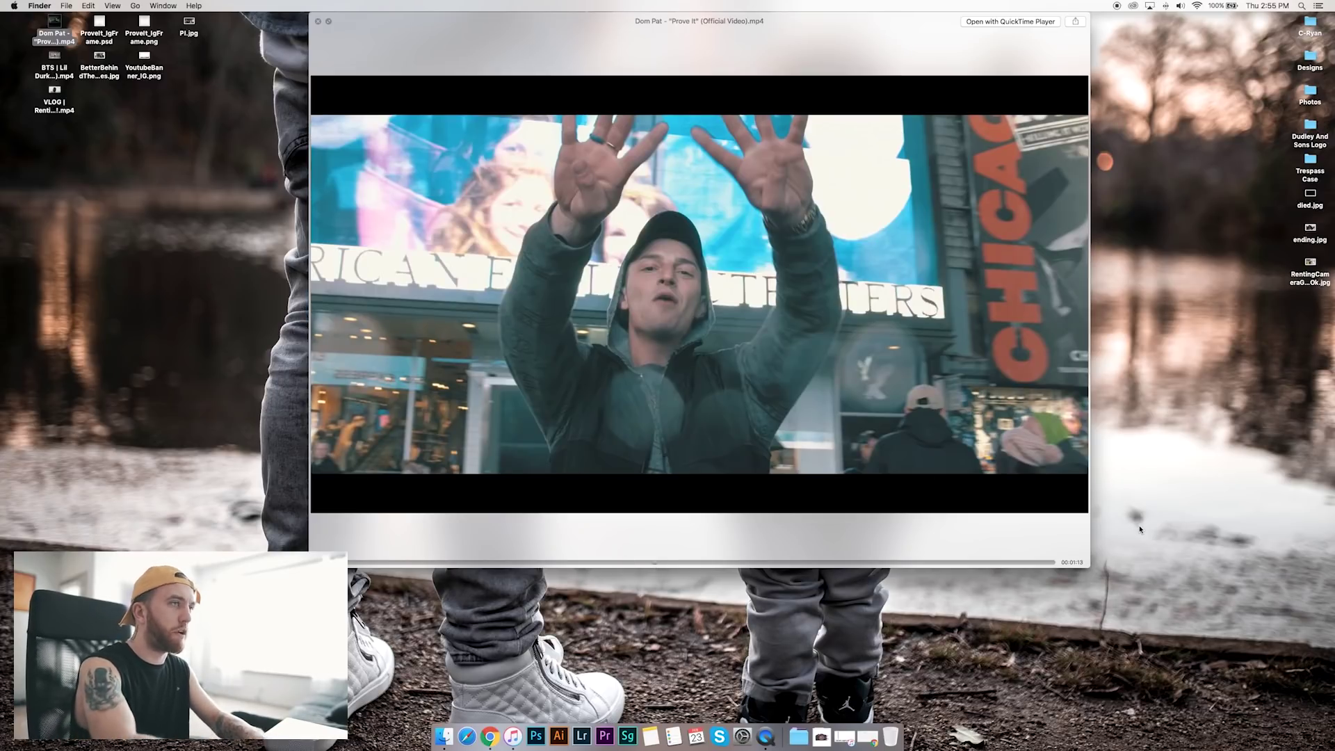
key(super+shift+3)
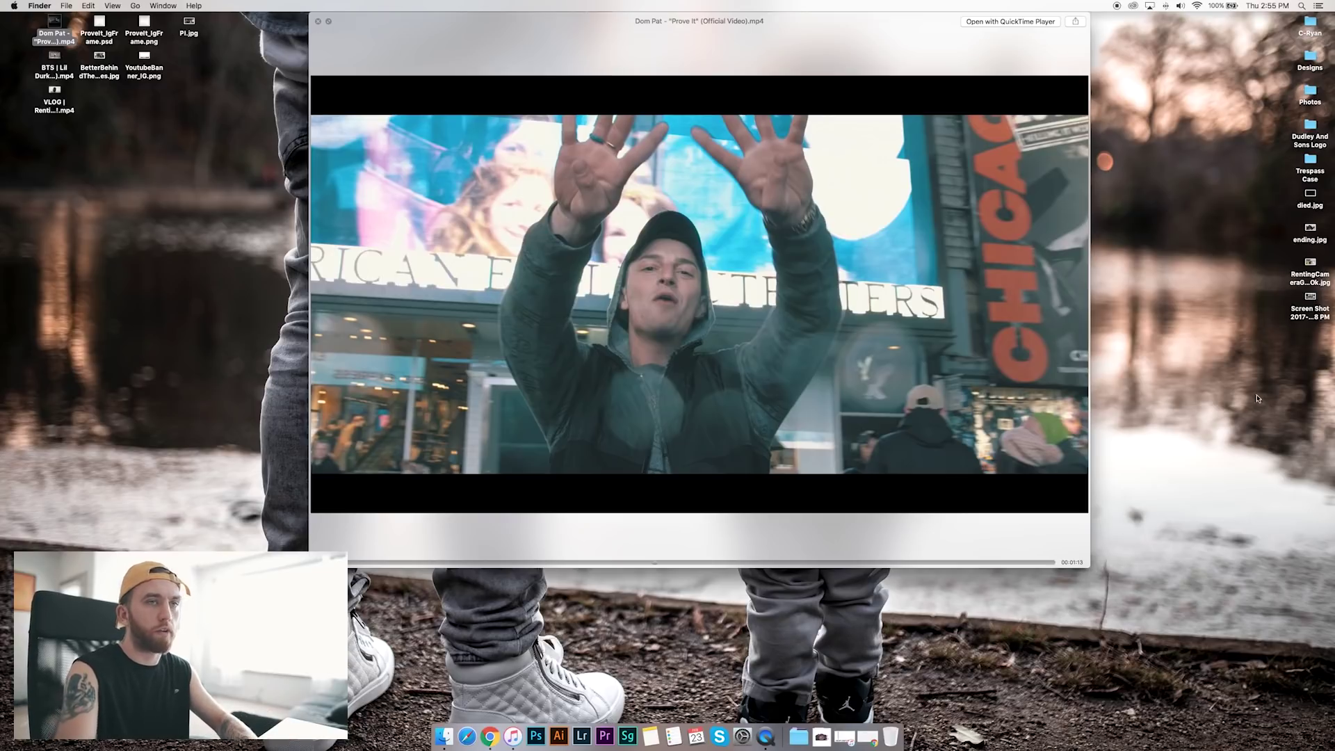
- Scrub the video to the frame at 01:39 in front of the theatre signs and capture a screenshot
click(705, 564)
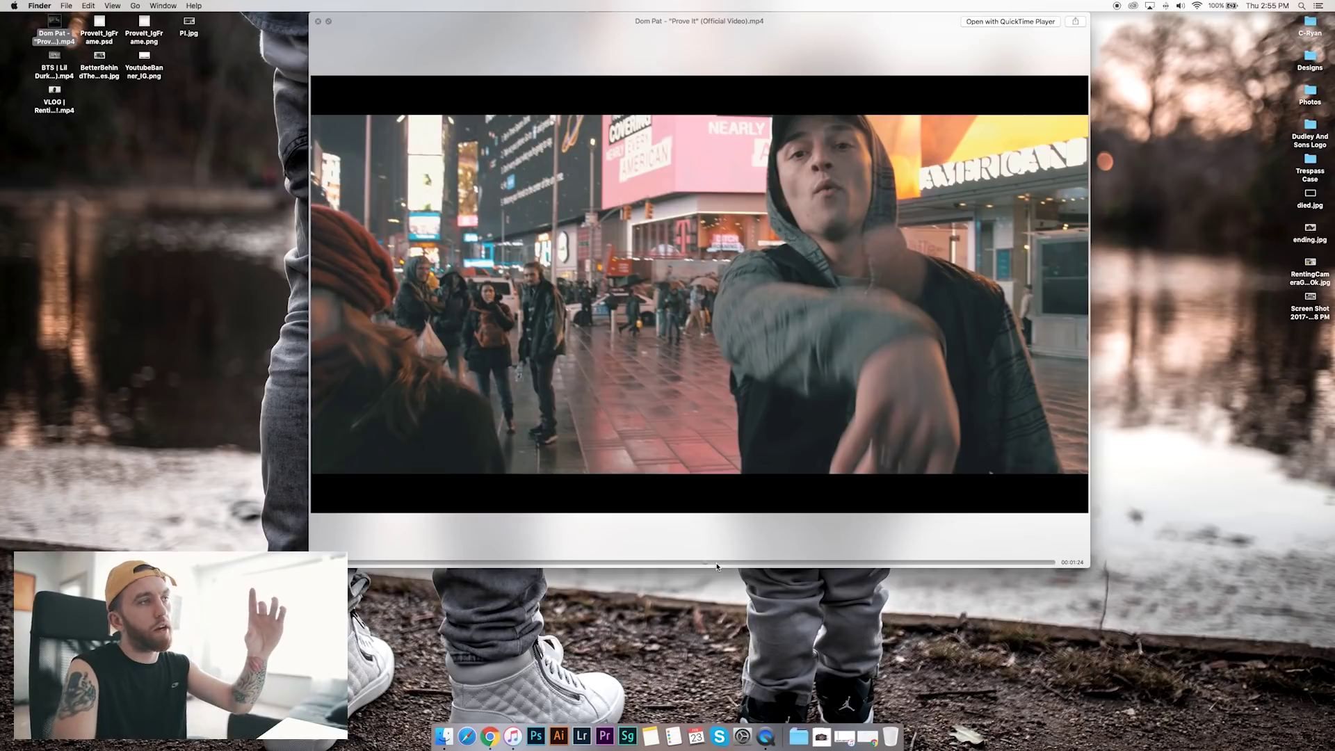
click(739, 565)
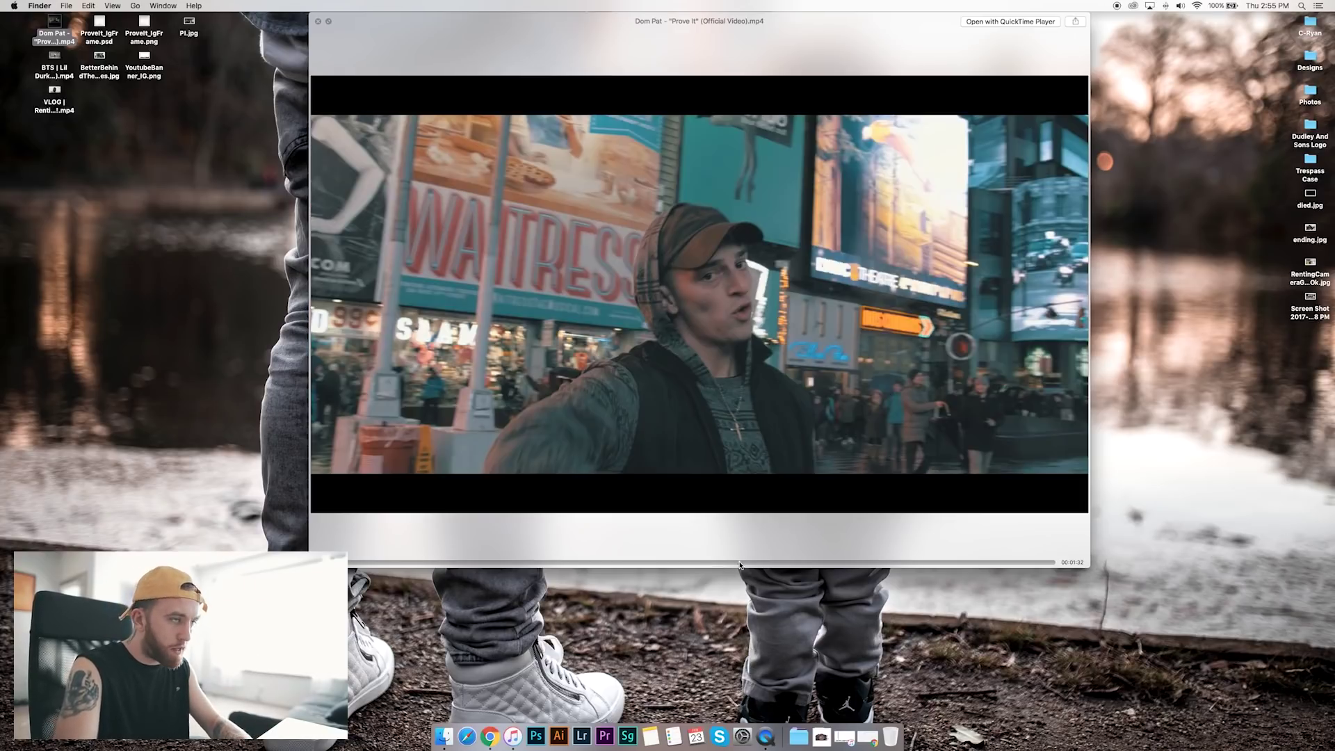
click(747, 565)
click(756, 564)
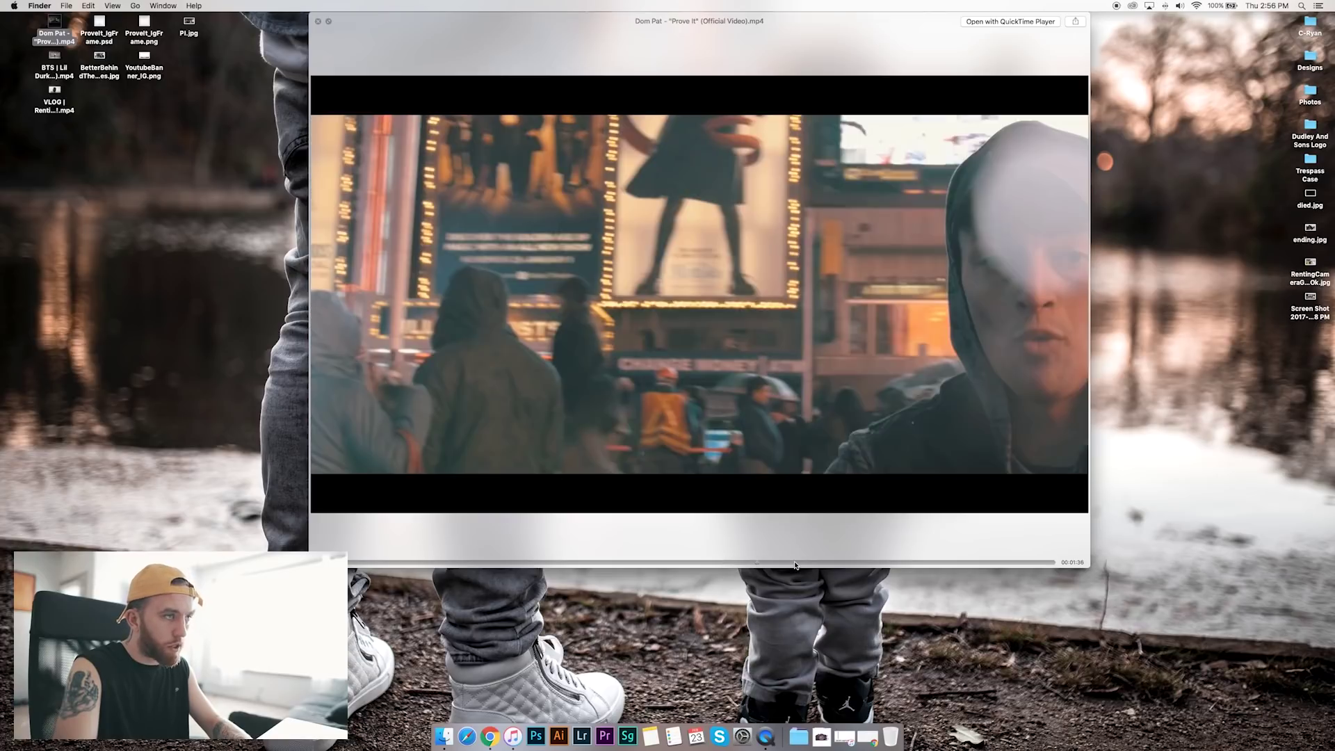
click(764, 564)
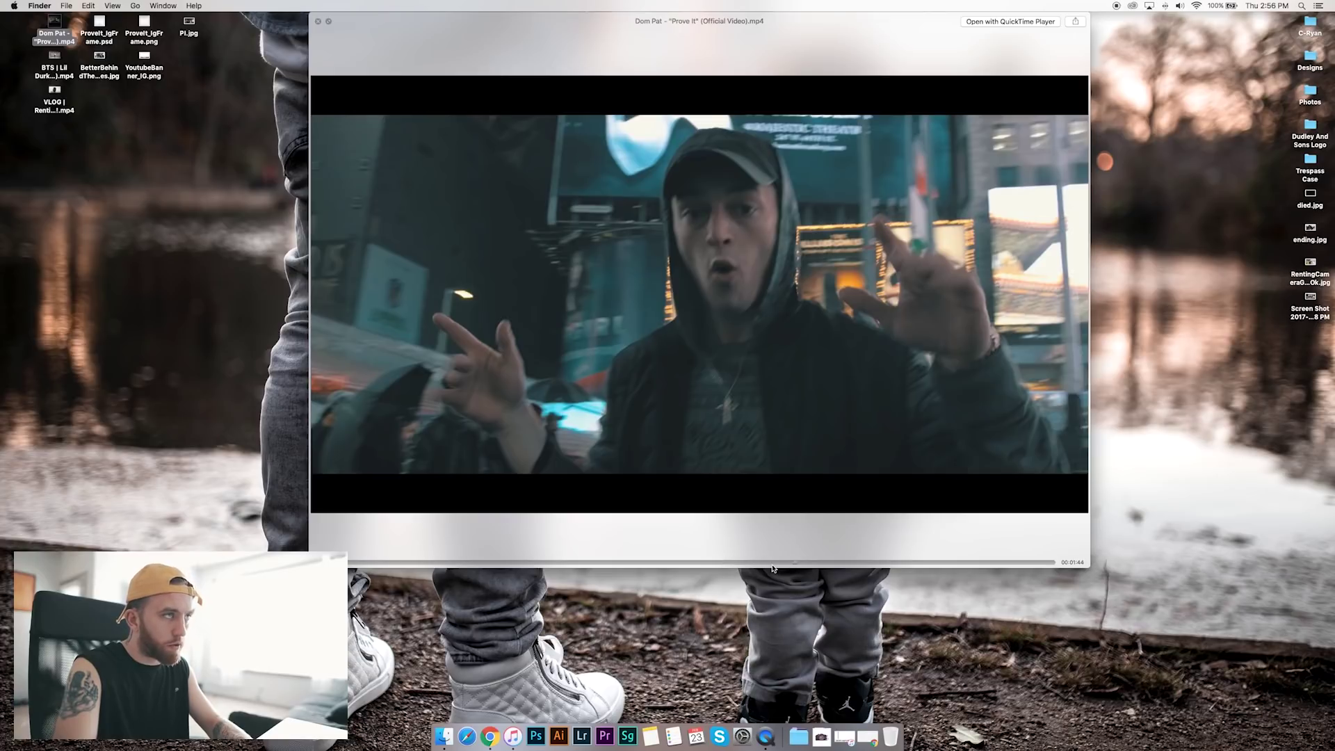
click(772, 564)
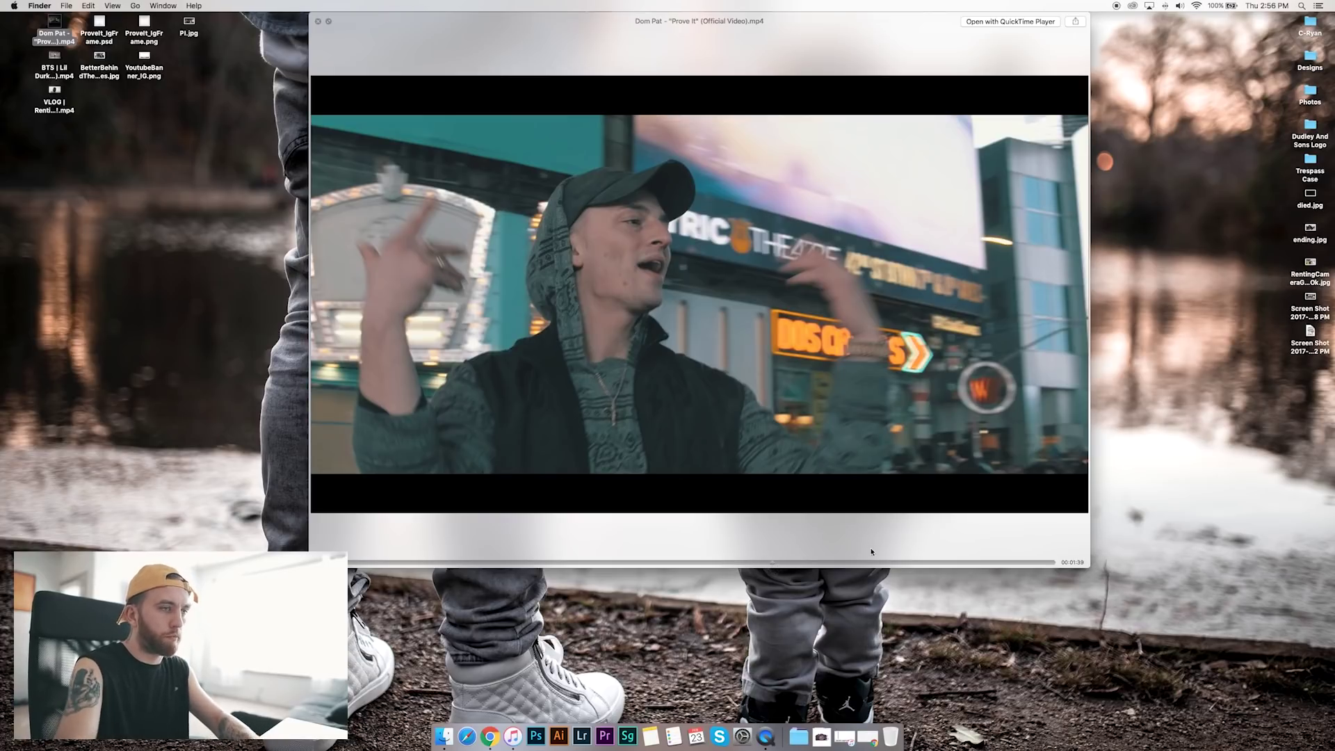
- Jump to the frame at 02:15 with the performer in profile beside the billboards and capture a screenshot
click(917, 565)
click(932, 565)
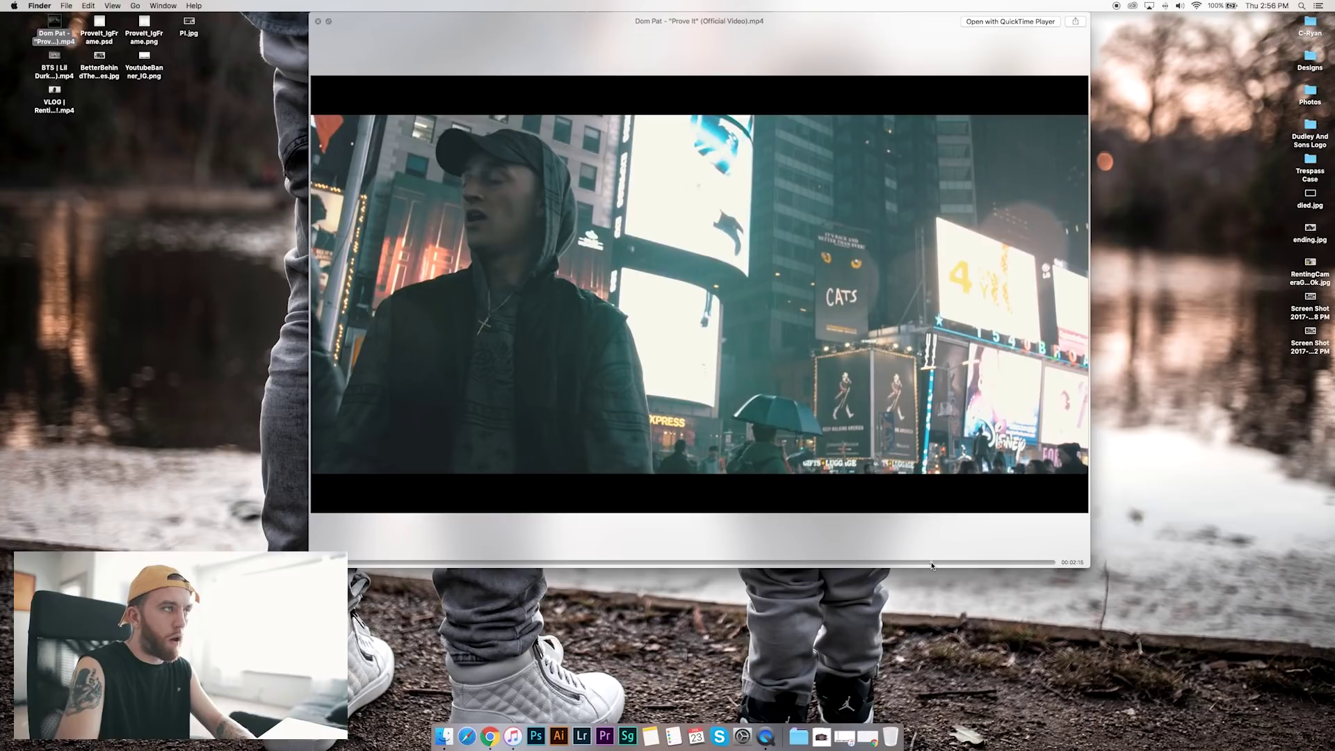
key(super+shift+3)
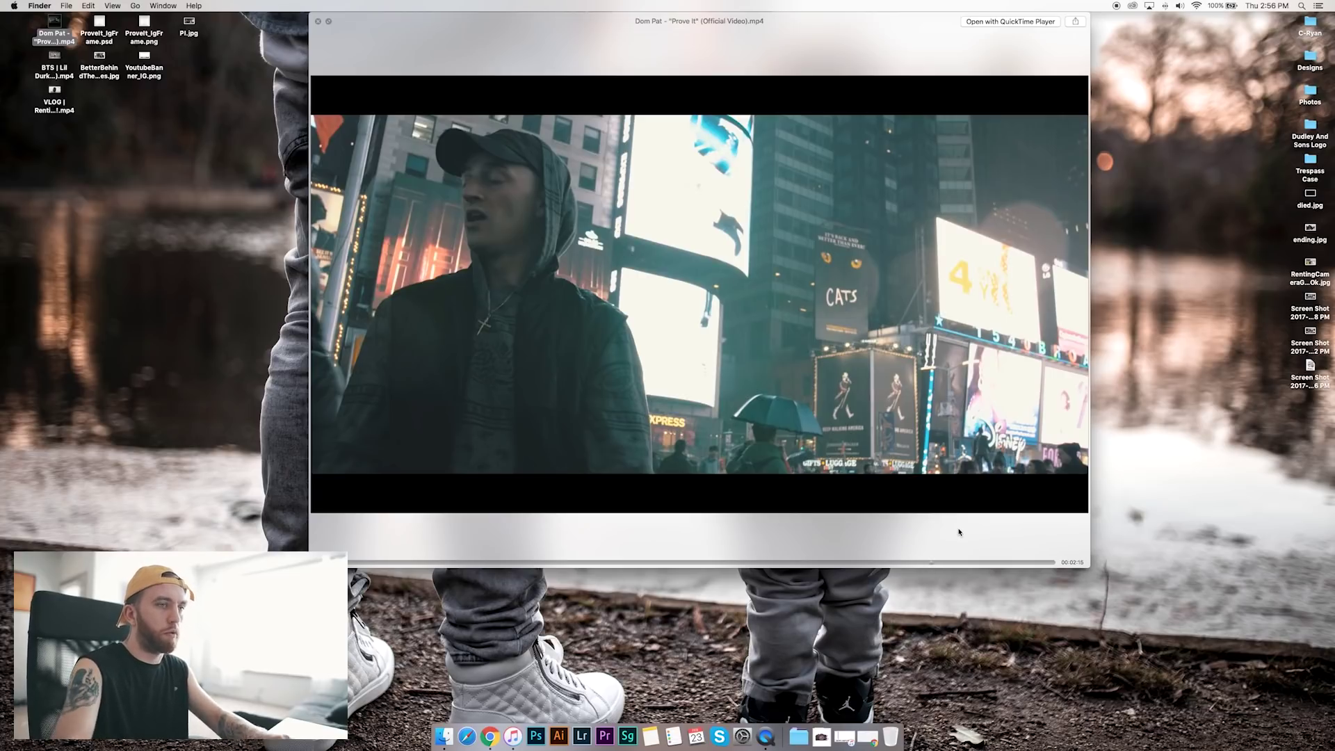
- Find the frame at 00:33 beside the shop window, capture a screenshot, and close the video preview
click(987, 562)
click(799, 564)
click(455, 562)
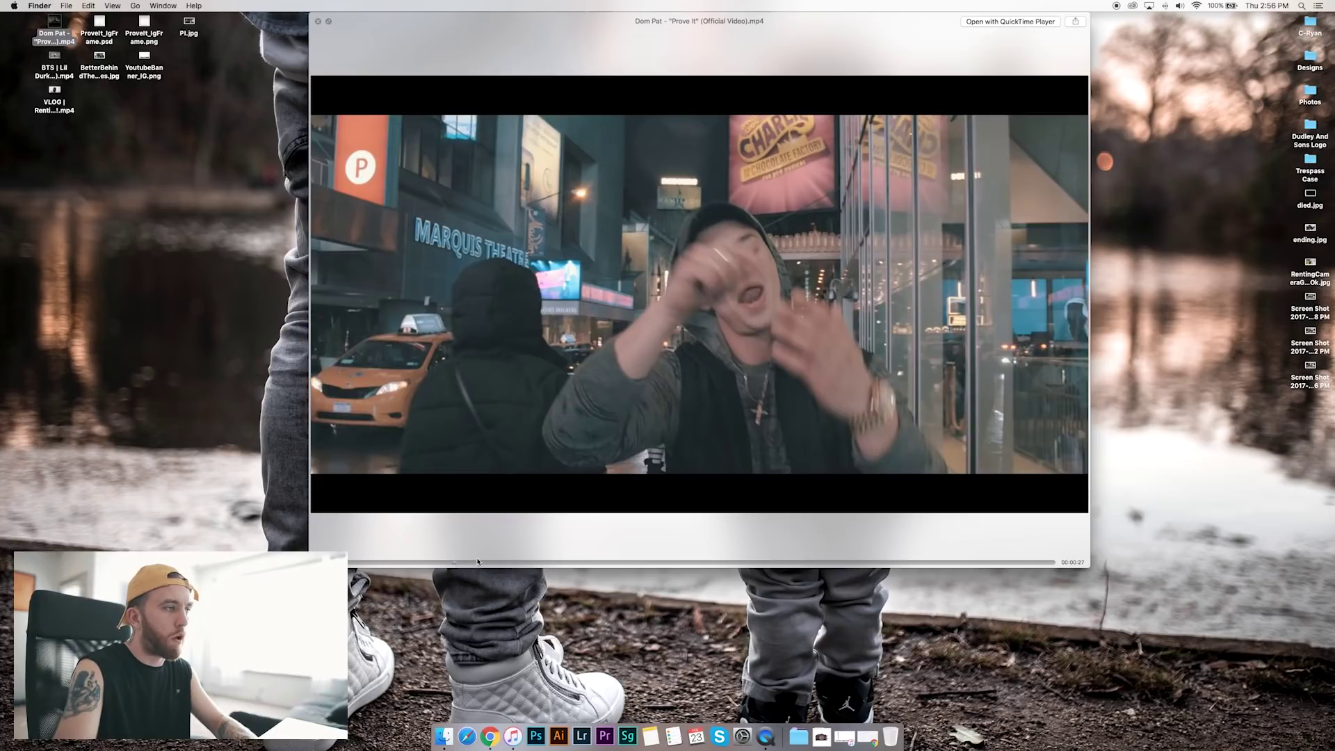
click(499, 563)
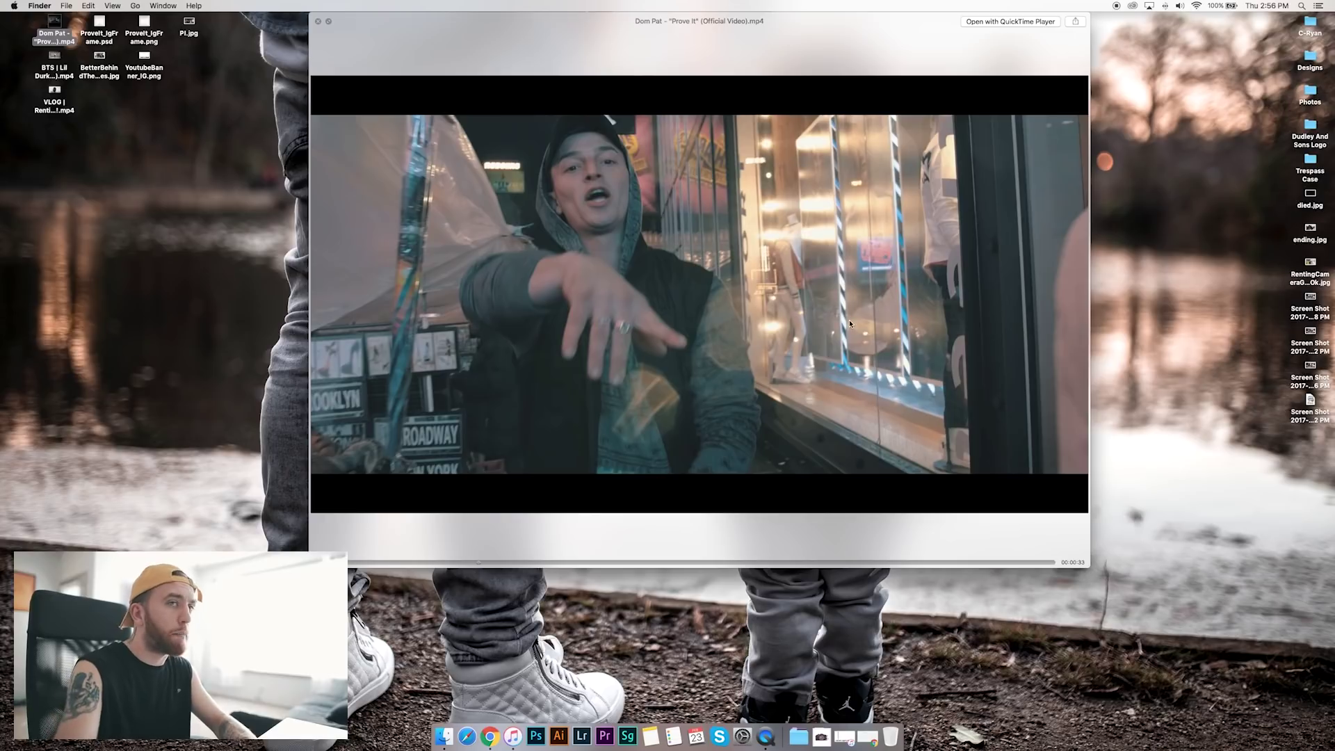
key(space)
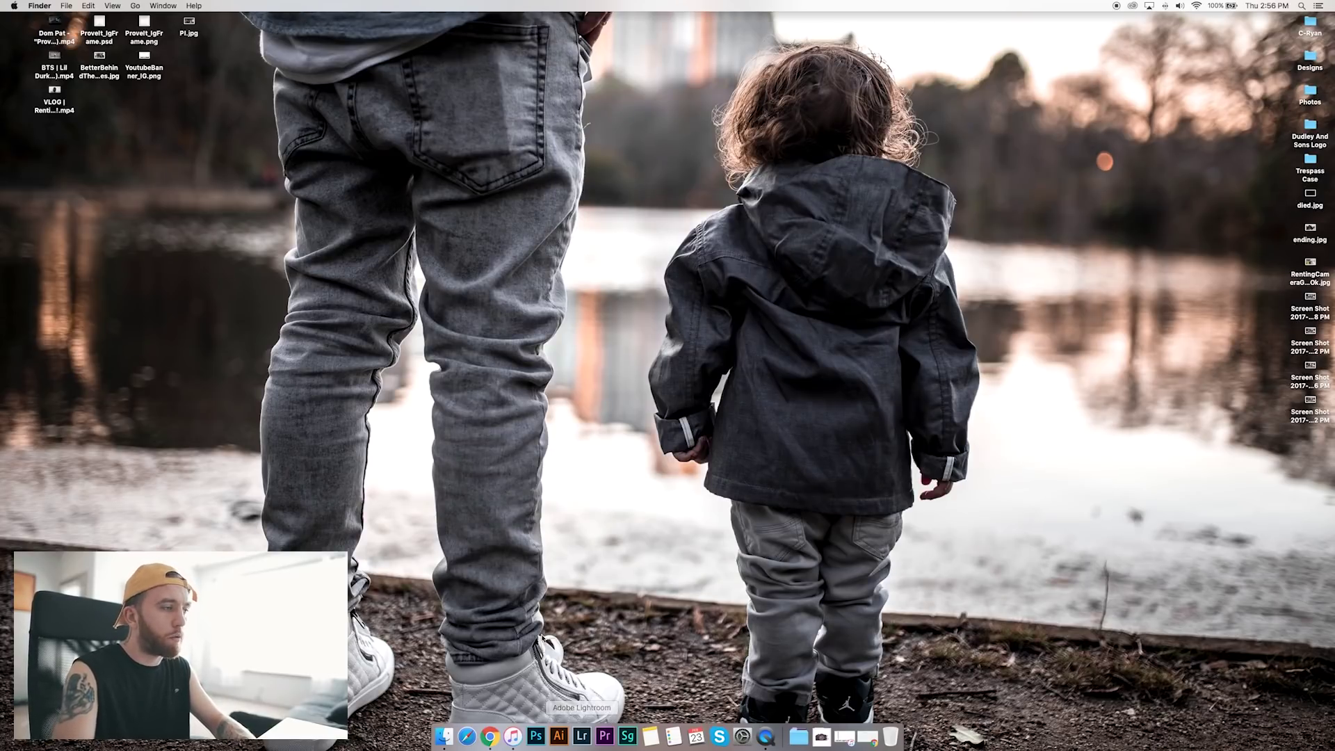
- Switch to Photoshop and create a new document 1280 pixels wide and 1280 pixels high
click(539, 736)
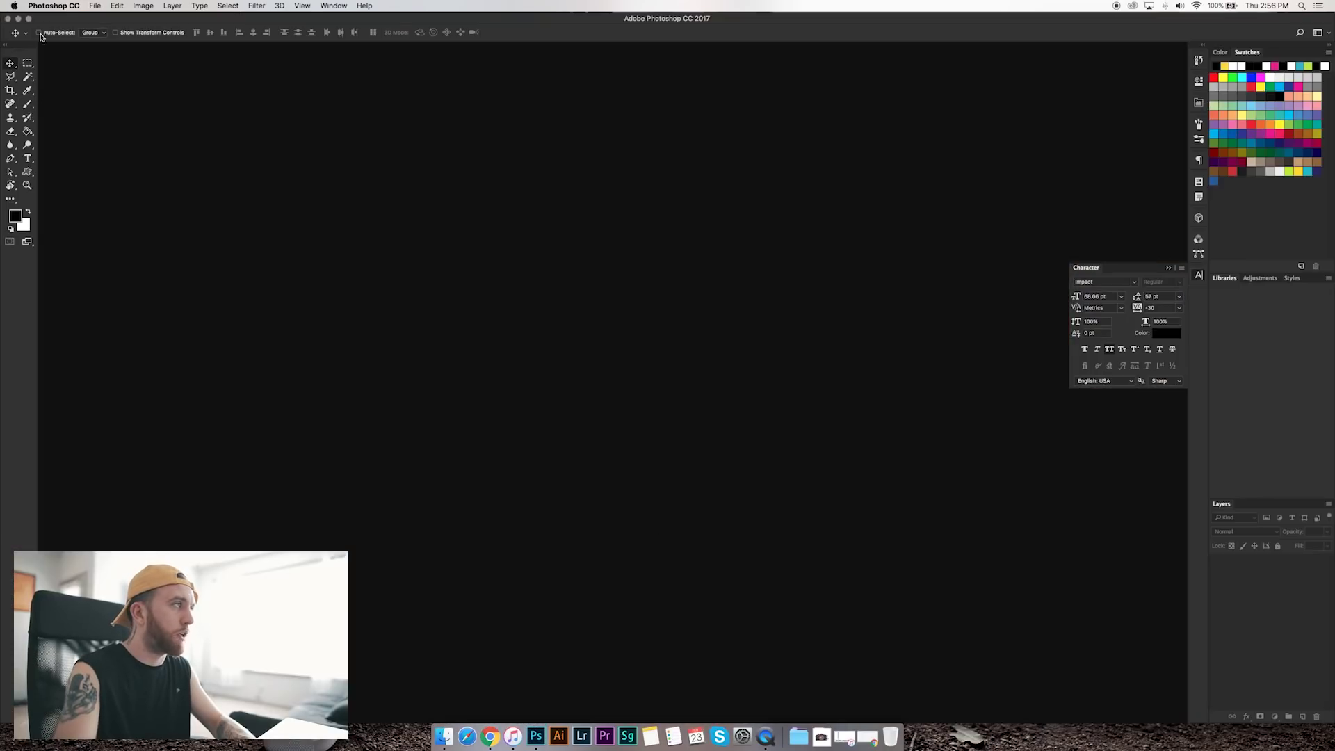
click(95, 8)
click(95, 7)
click(95, 7)
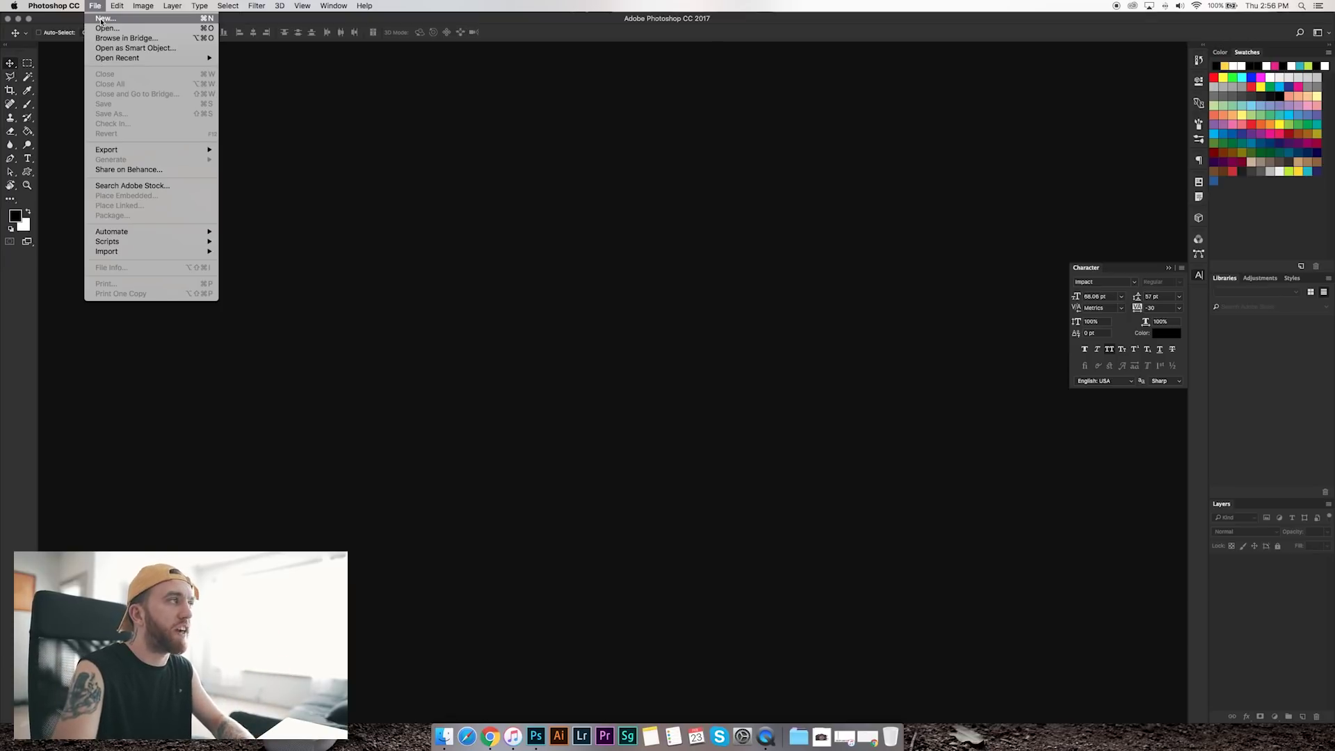
click(102, 19)
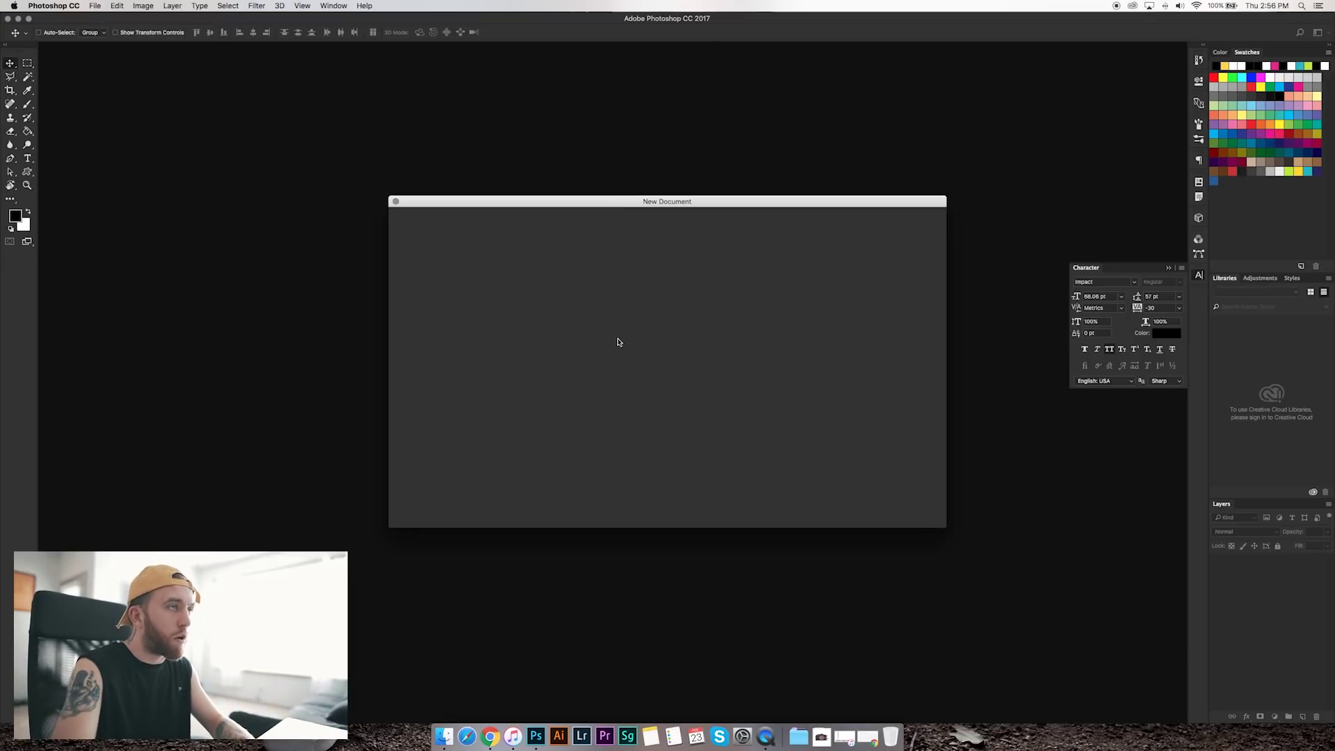
double_click(823, 295)
text(128)
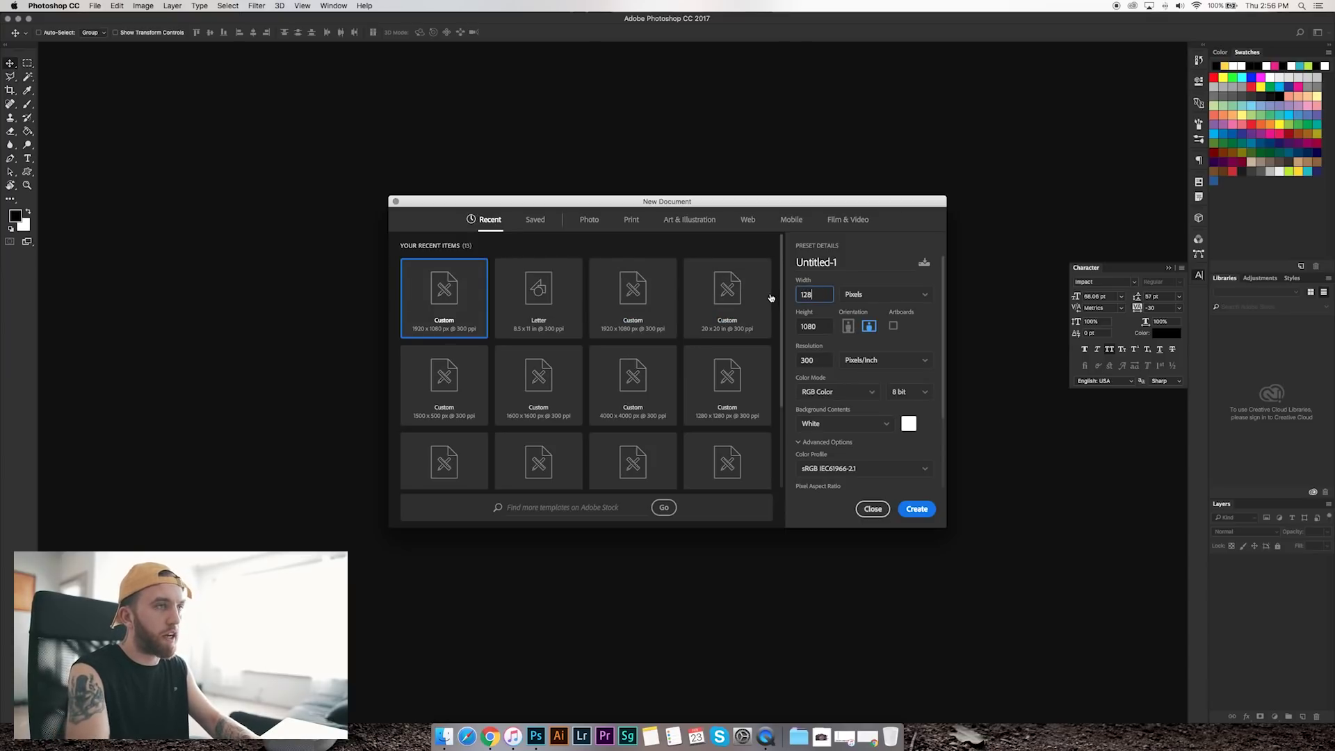
key(Tab)
key(Tab)
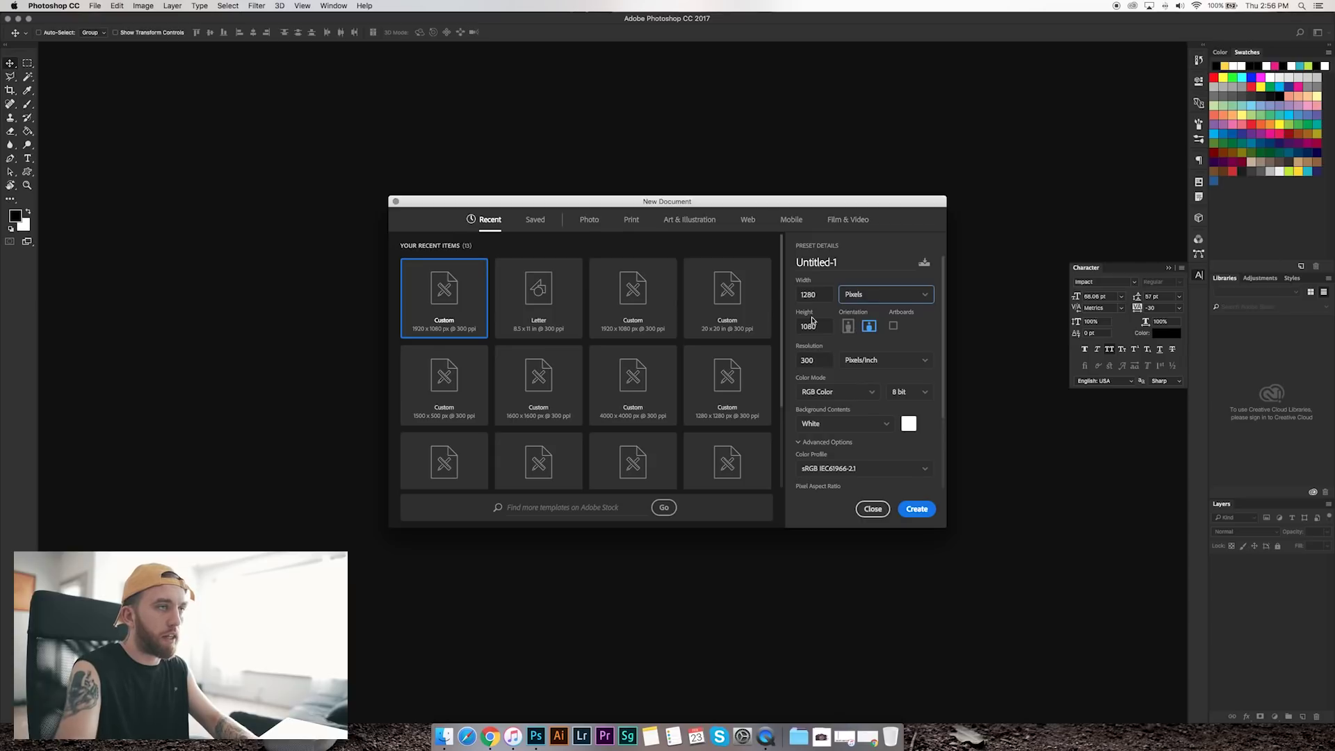
text(2)
text(280)
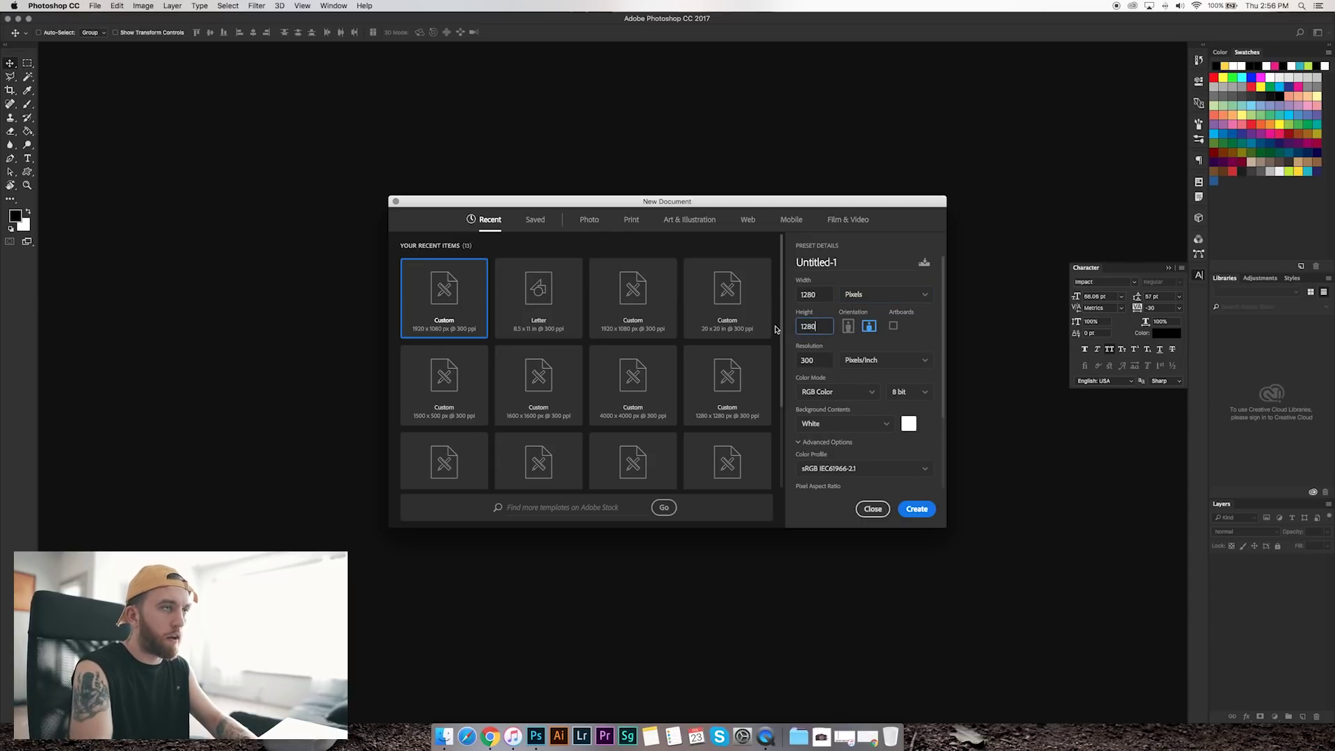
key(Return)
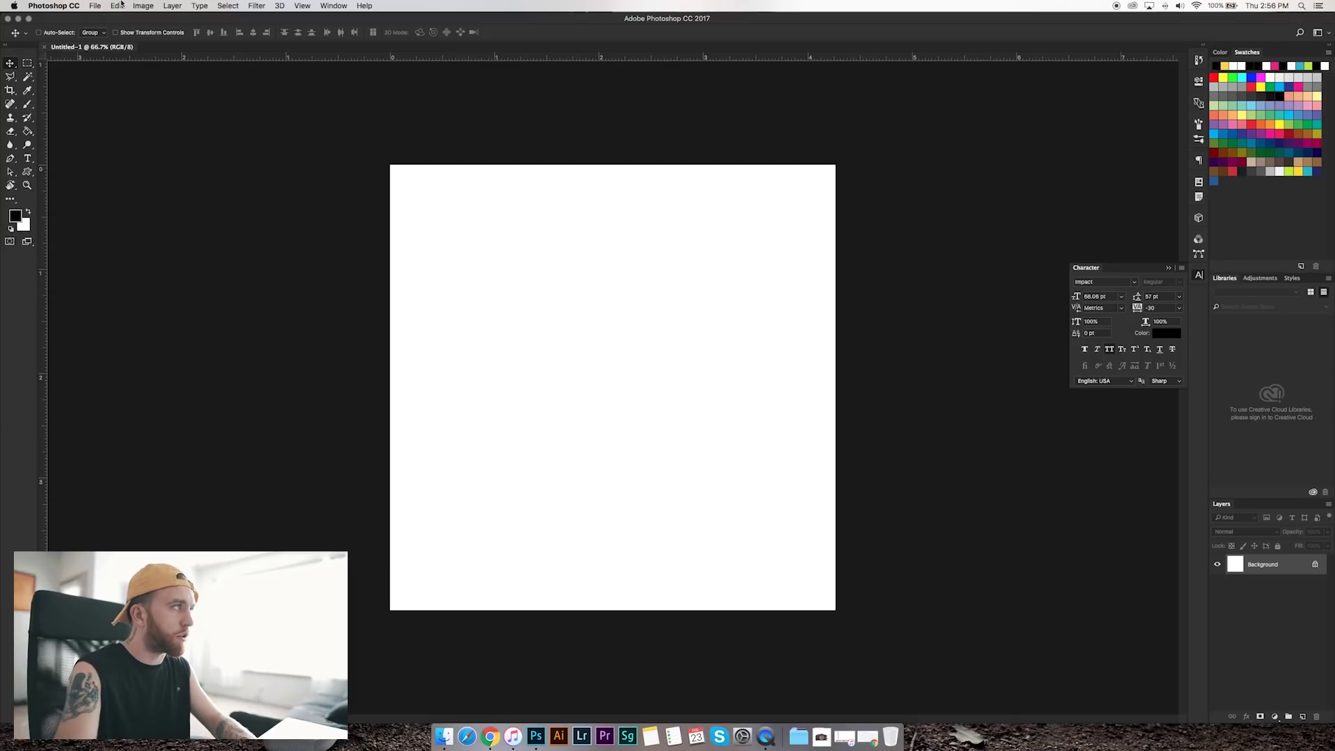
- Select a full-width strip across the upper third of the canvas with the Rectangular Marquee tool
click(11, 229)
click(27, 64)
drag(340, 128, 923, 310)
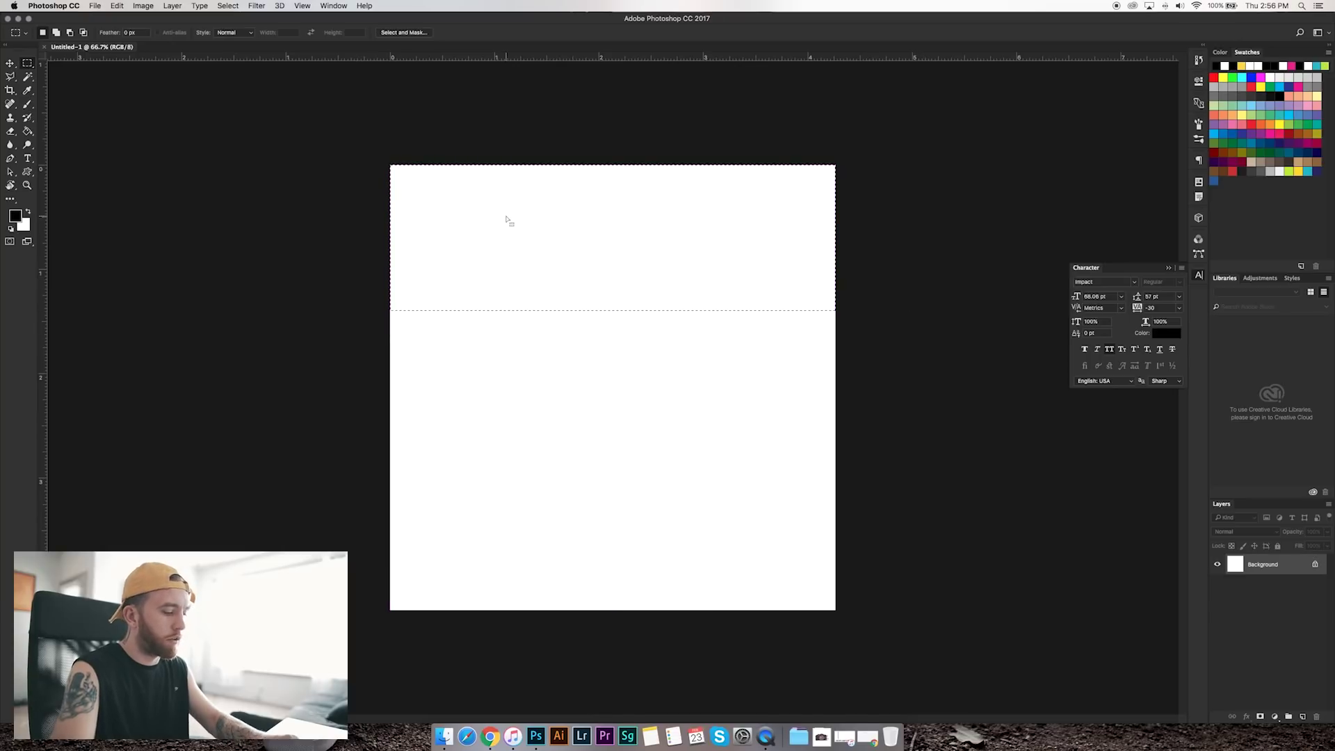
- Open the Desktop image Screen Shot 2017-02-23 at 2.55.48 PM.png
click(91, 6)
click(104, 30)
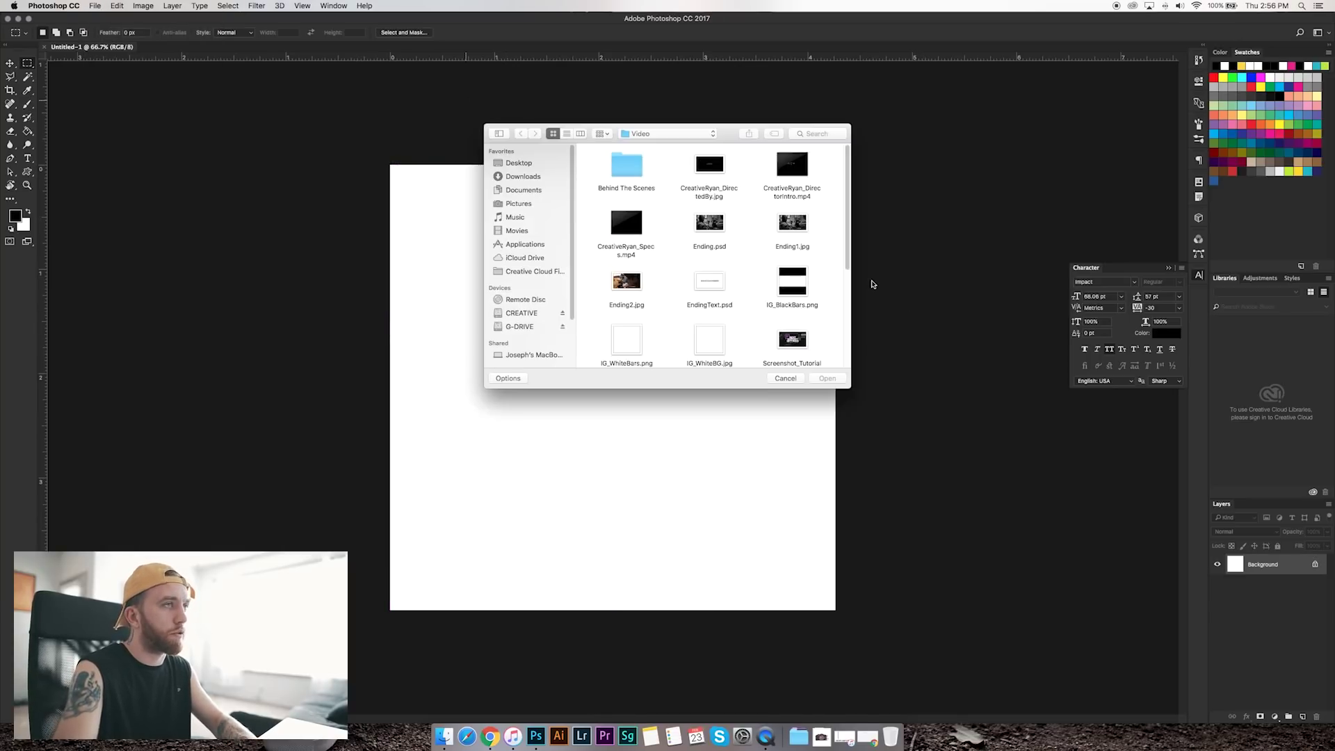
click(527, 164)
scroll(716, 292, down, 5)
click(709, 212)
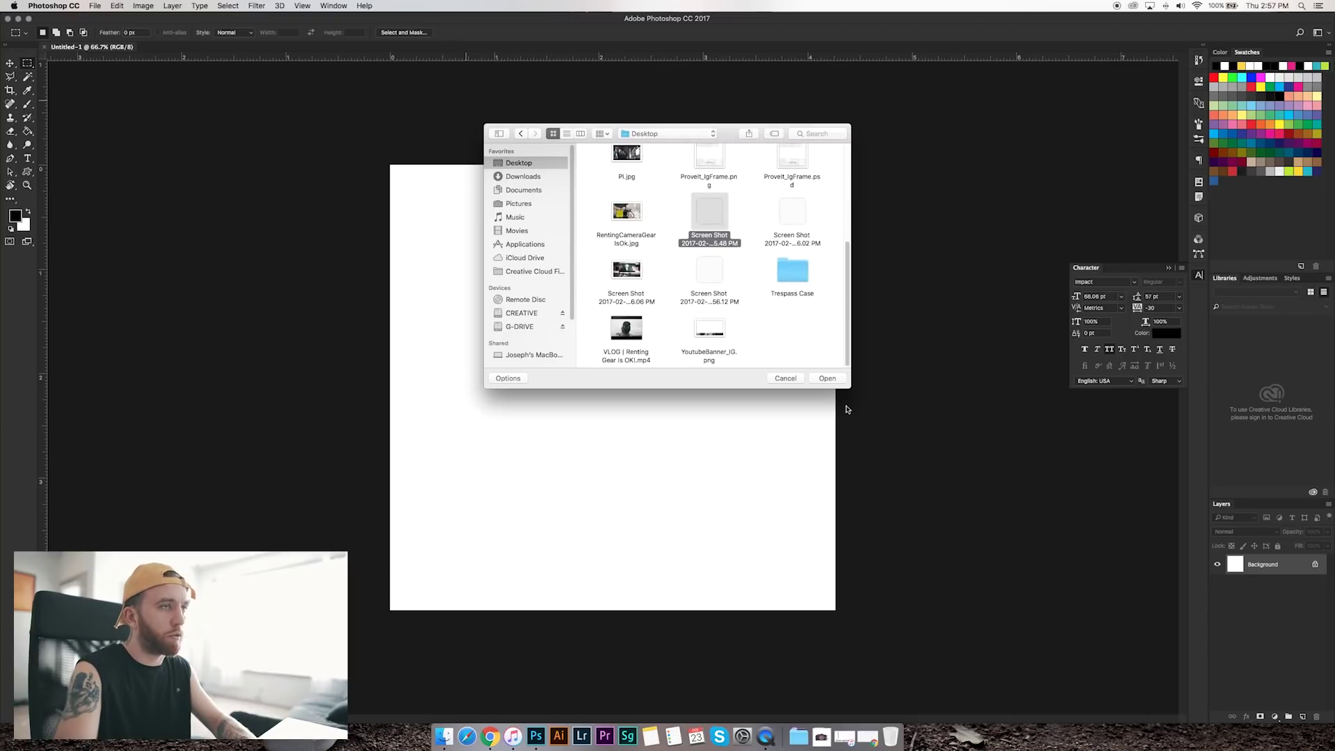
click(827, 378)
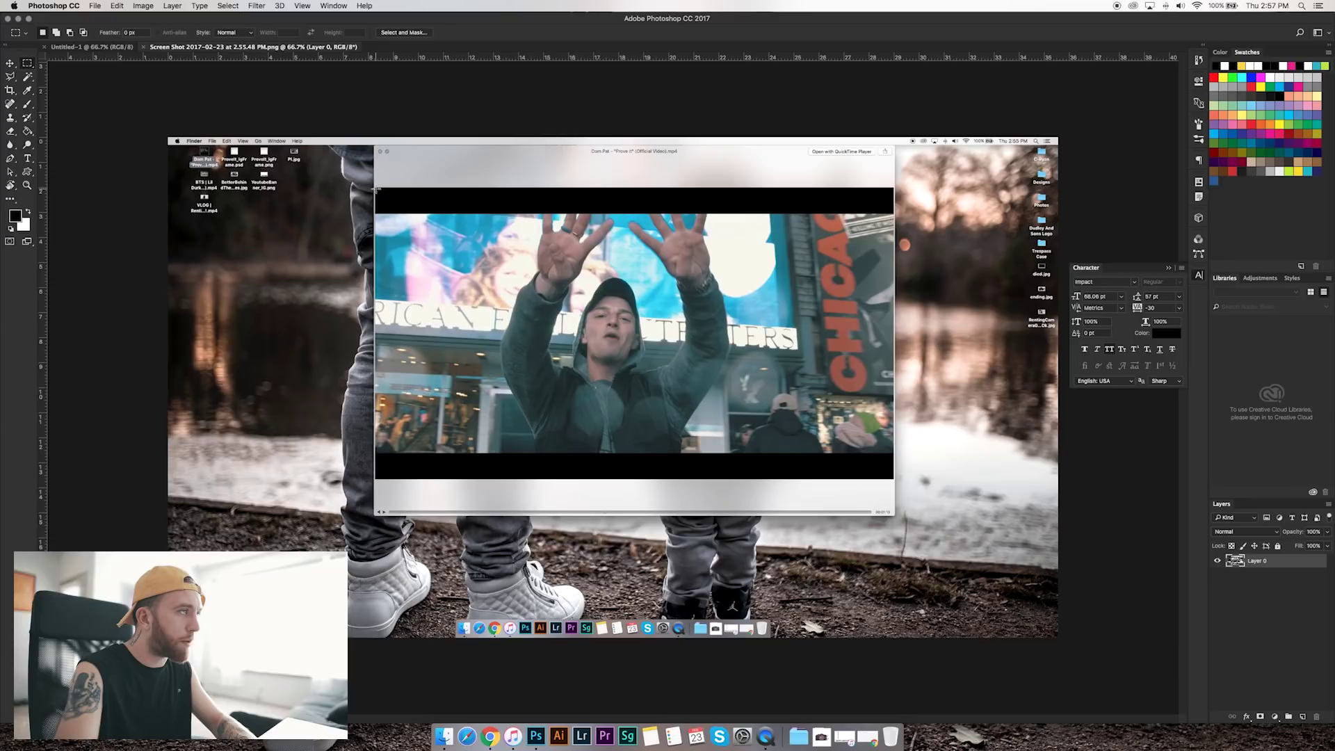
- Select the video frame including its black bars in the screenshot and copy it into the Untitled-1 document
drag(376, 189, 892, 478)
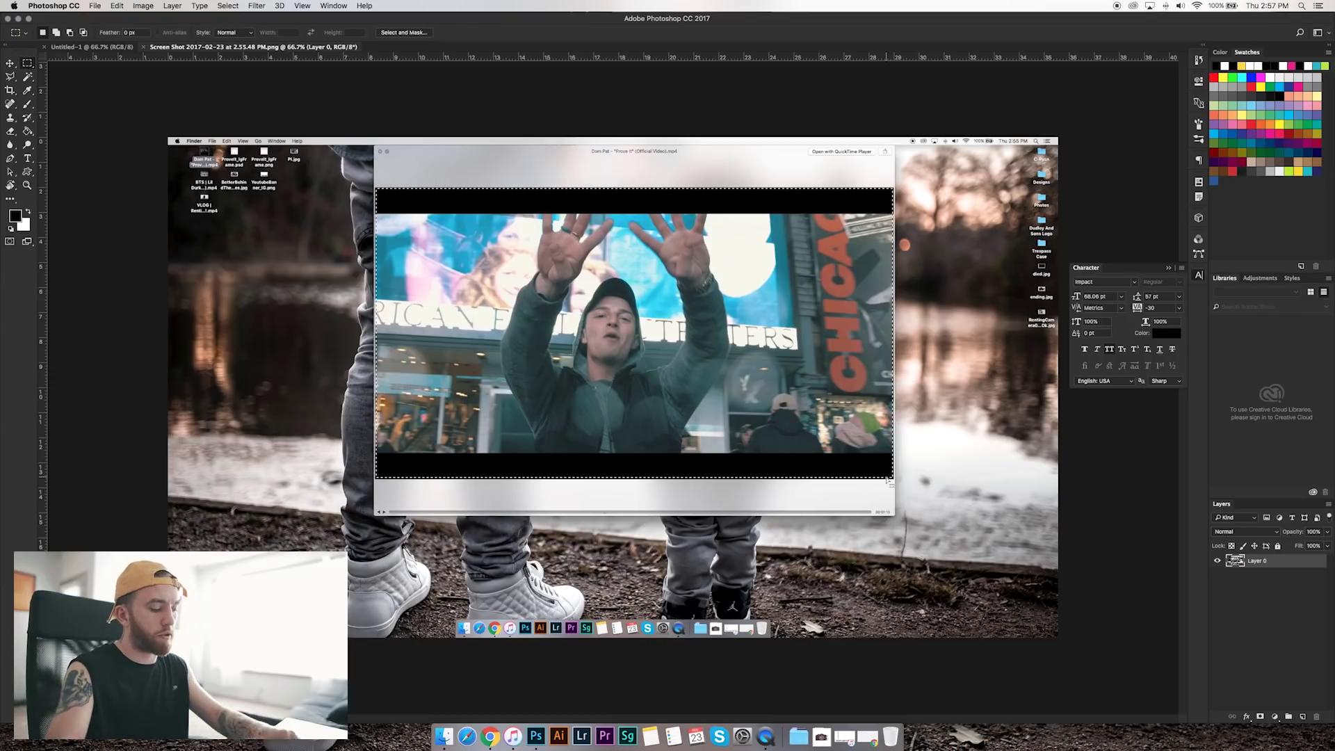
click(94, 47)
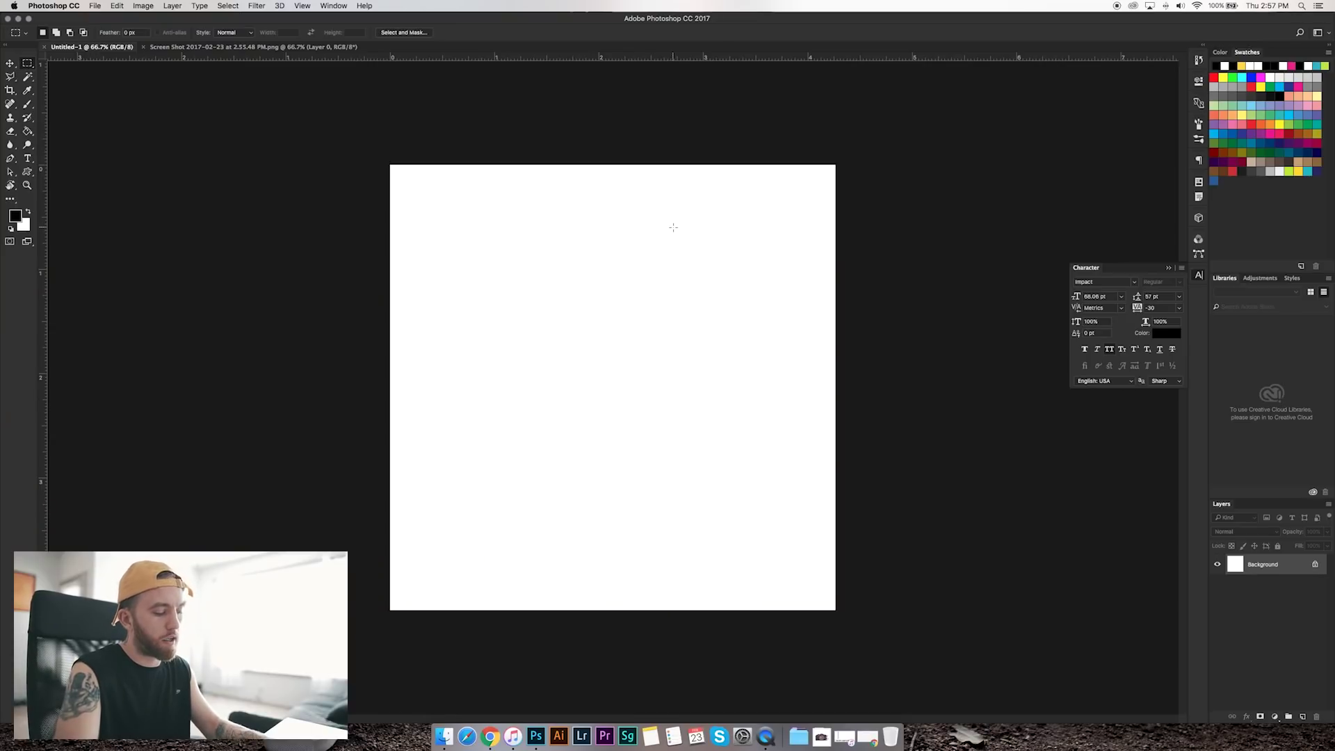
key(super+v)
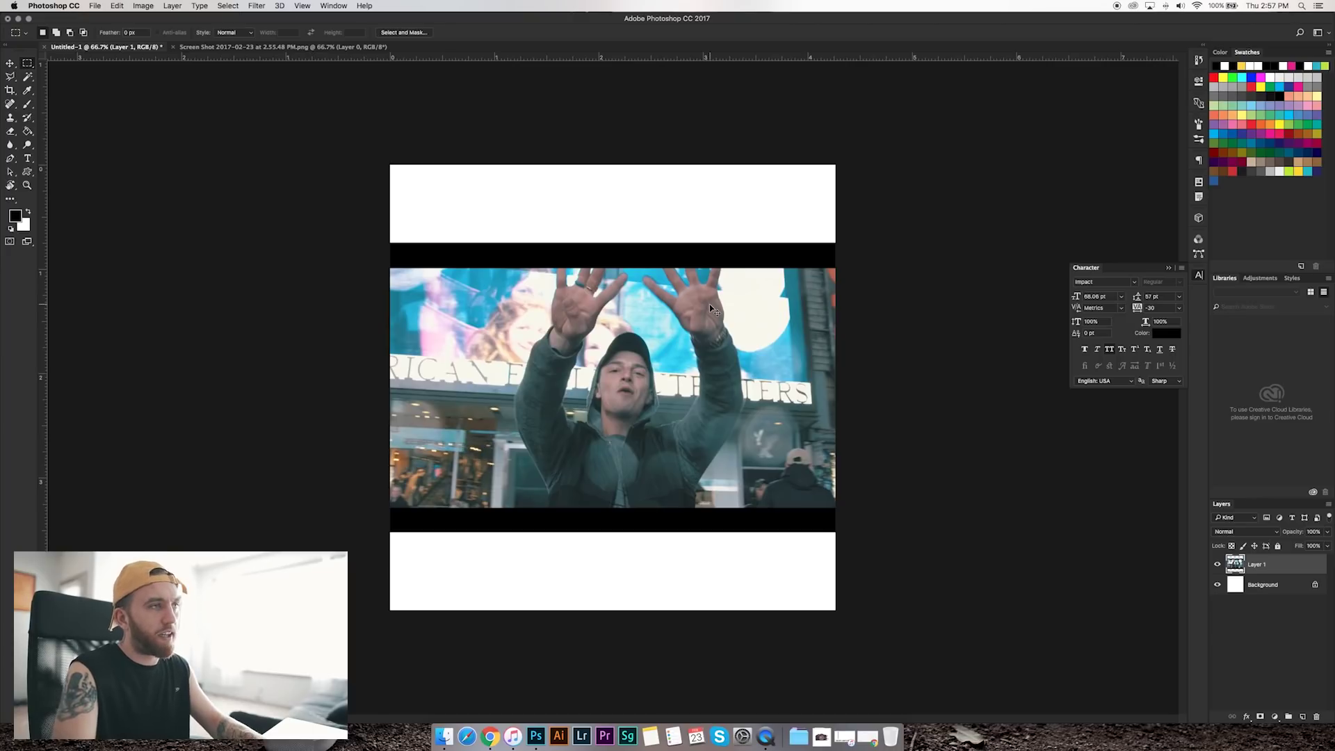
- Scale the pasted frame down proportionally to about 86% so that it spans the canvas width, and apply the transform
key(super+t)
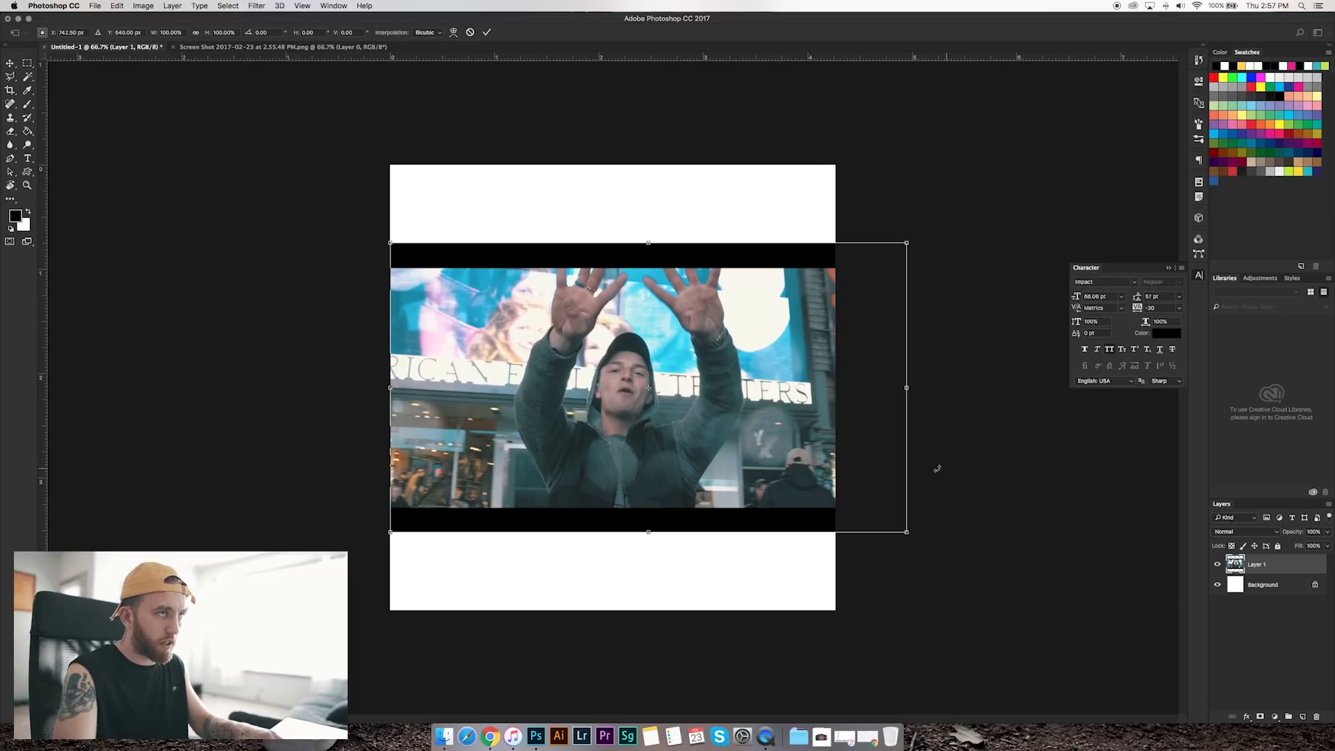
drag(910, 247, 786, 282)
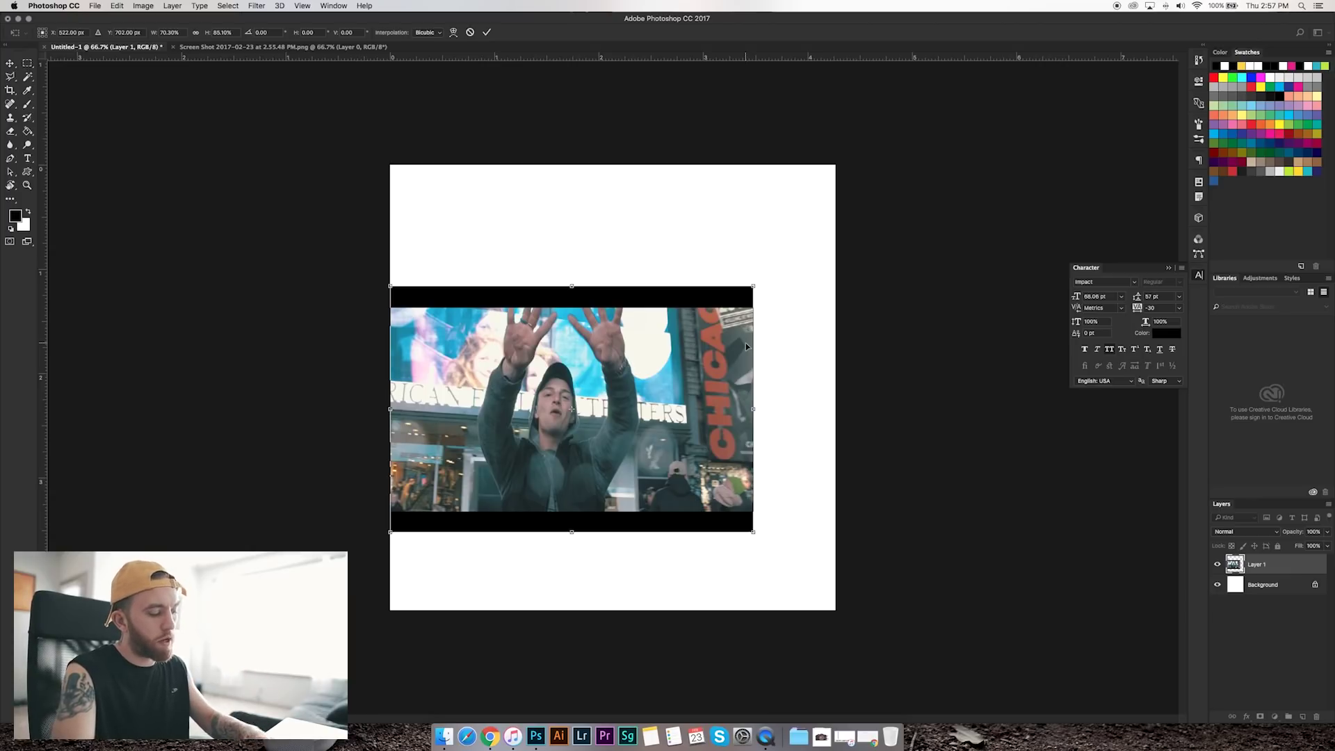
key(super+z)
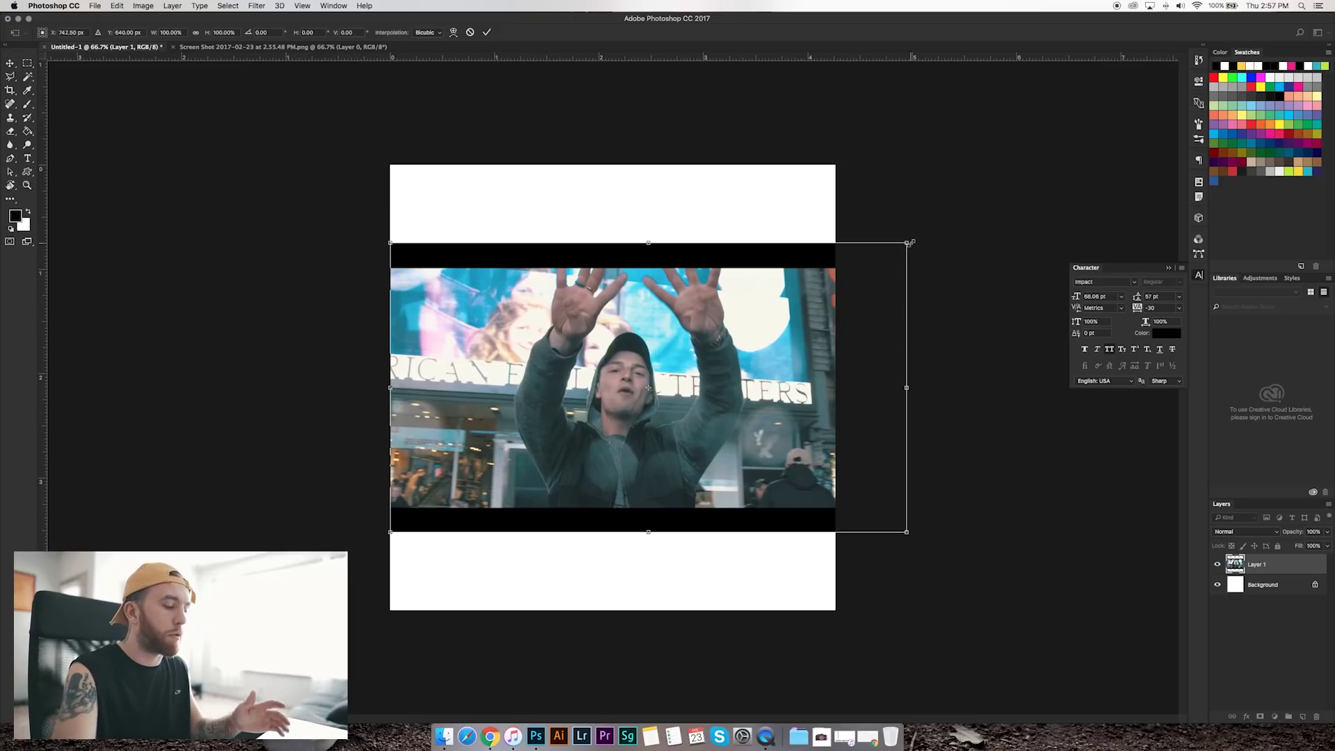
drag(907, 241, 834, 274)
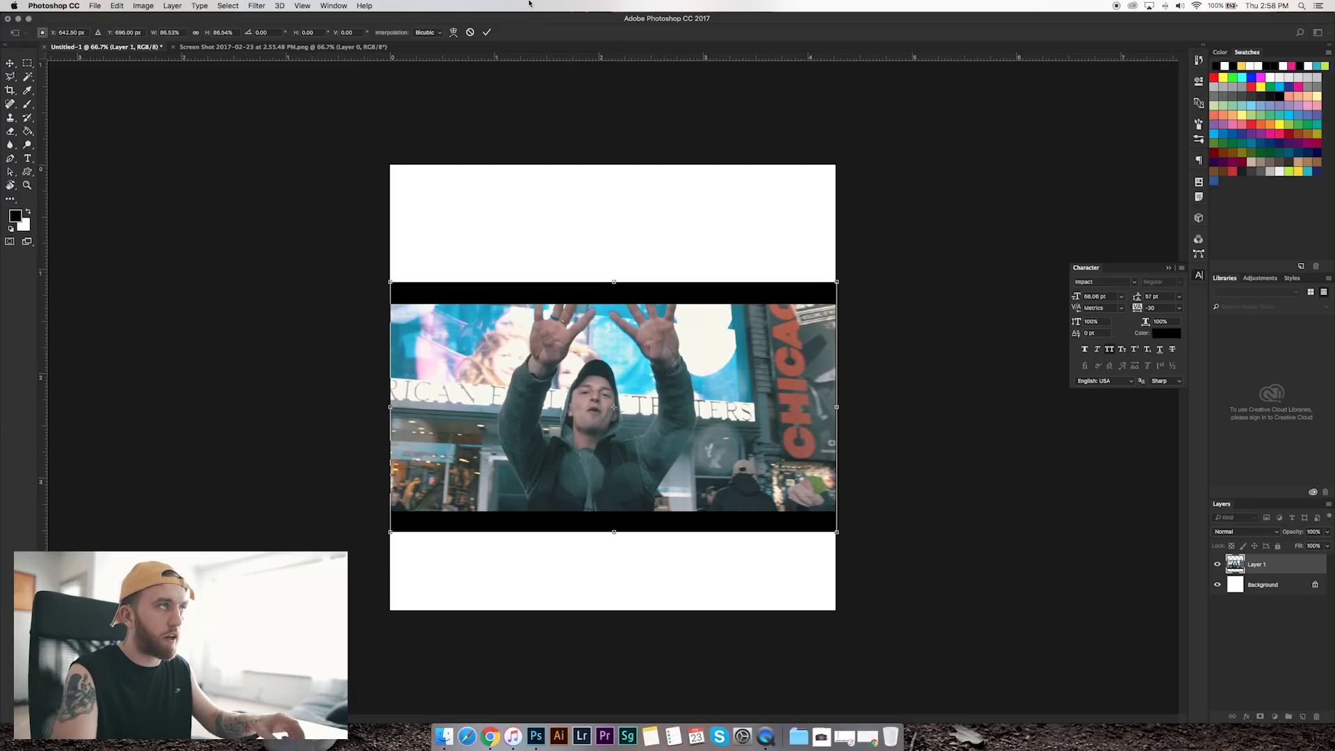
click(486, 33)
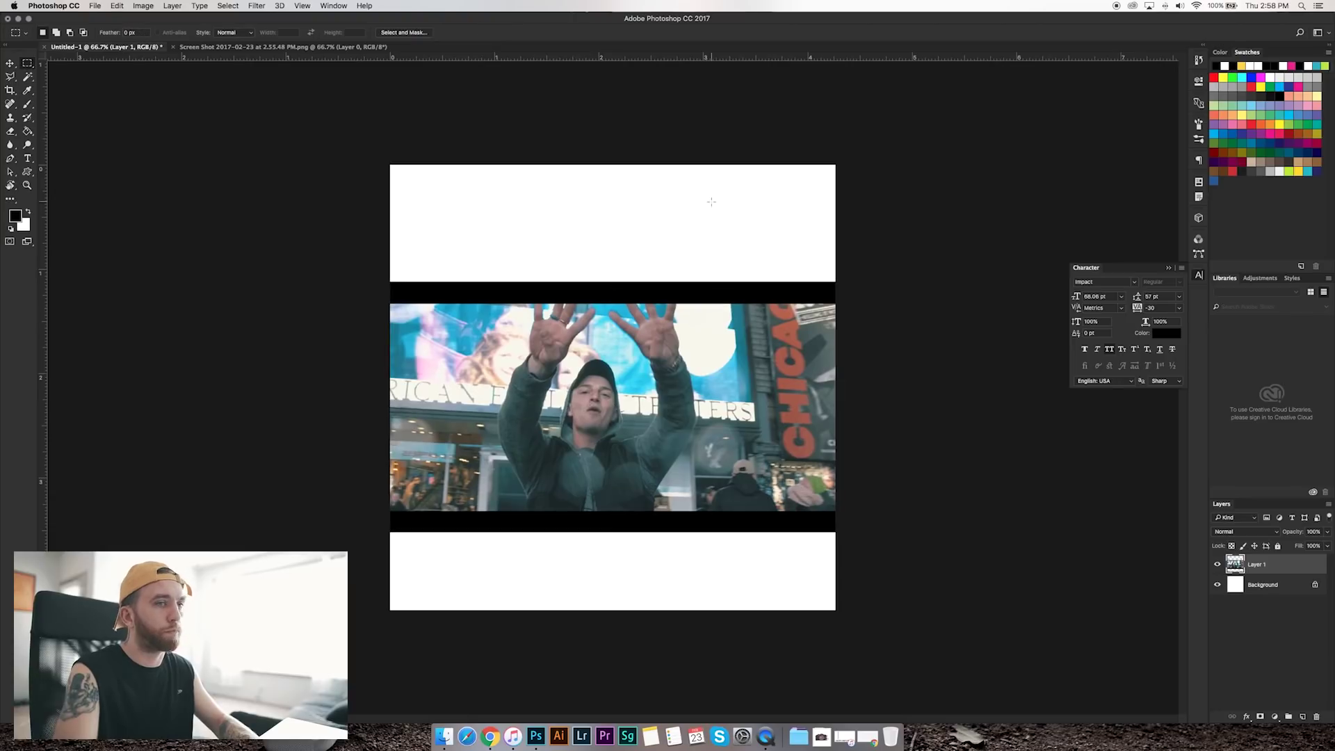
- Move the pasted video frame up to the canvas's vertical middle and select the full-width area above the picture, including its black bar
key(v)
drag(726, 430, 729, 411)
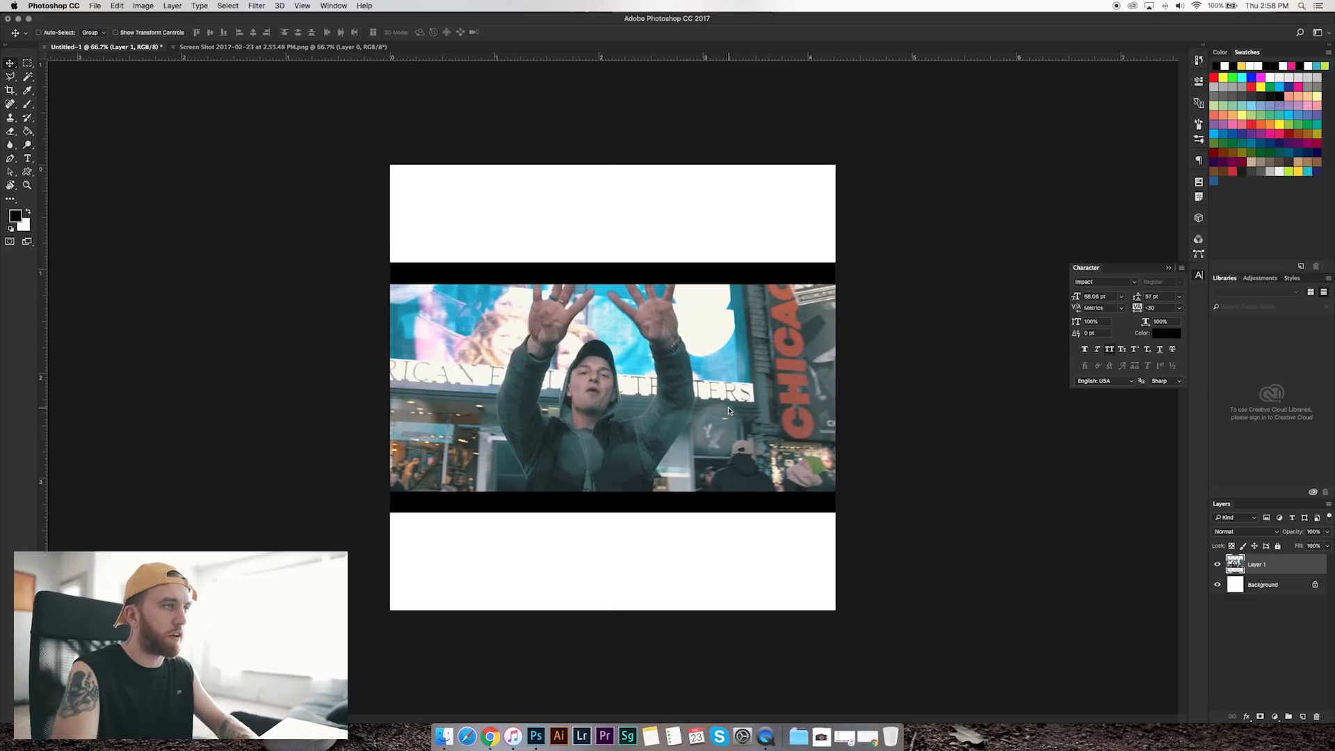
key(m)
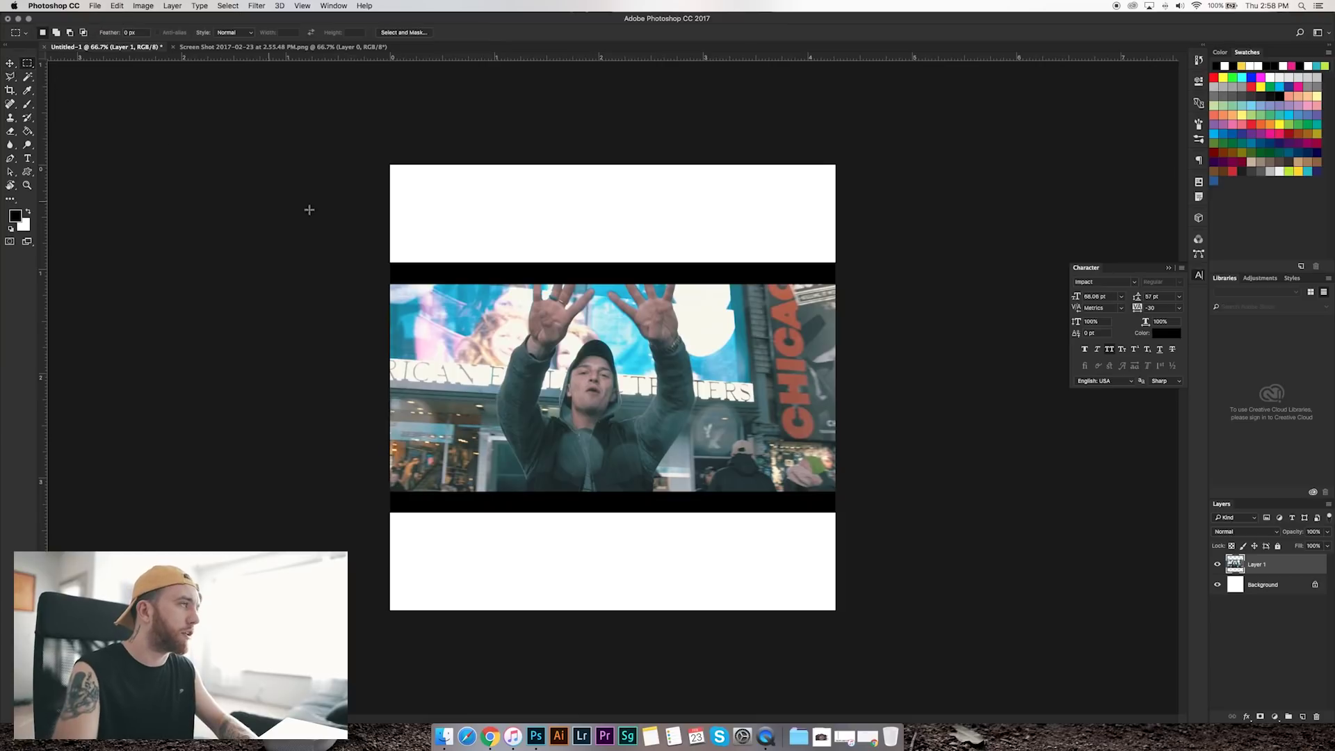
drag(346, 132, 914, 284)
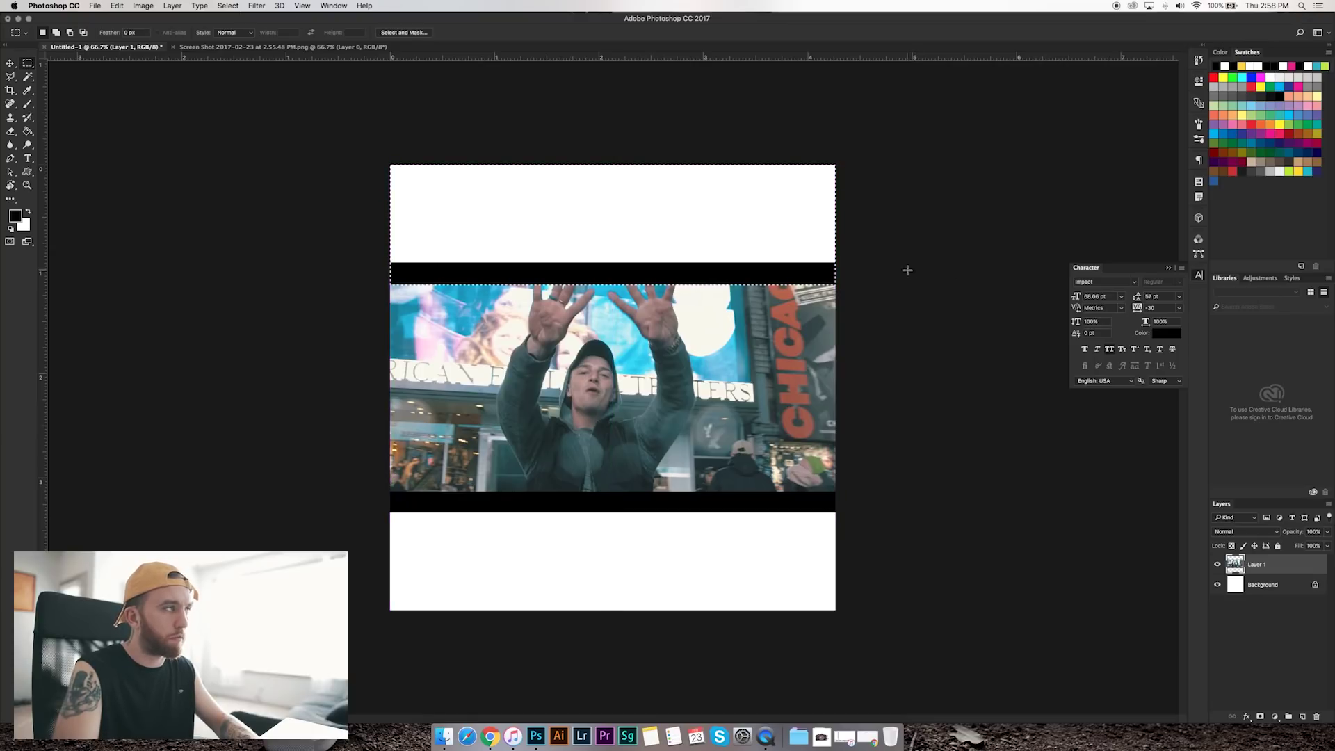
- Fill the selected upper area with black on a new layer using the Paint Bucket tool, and deselect
click(28, 132)
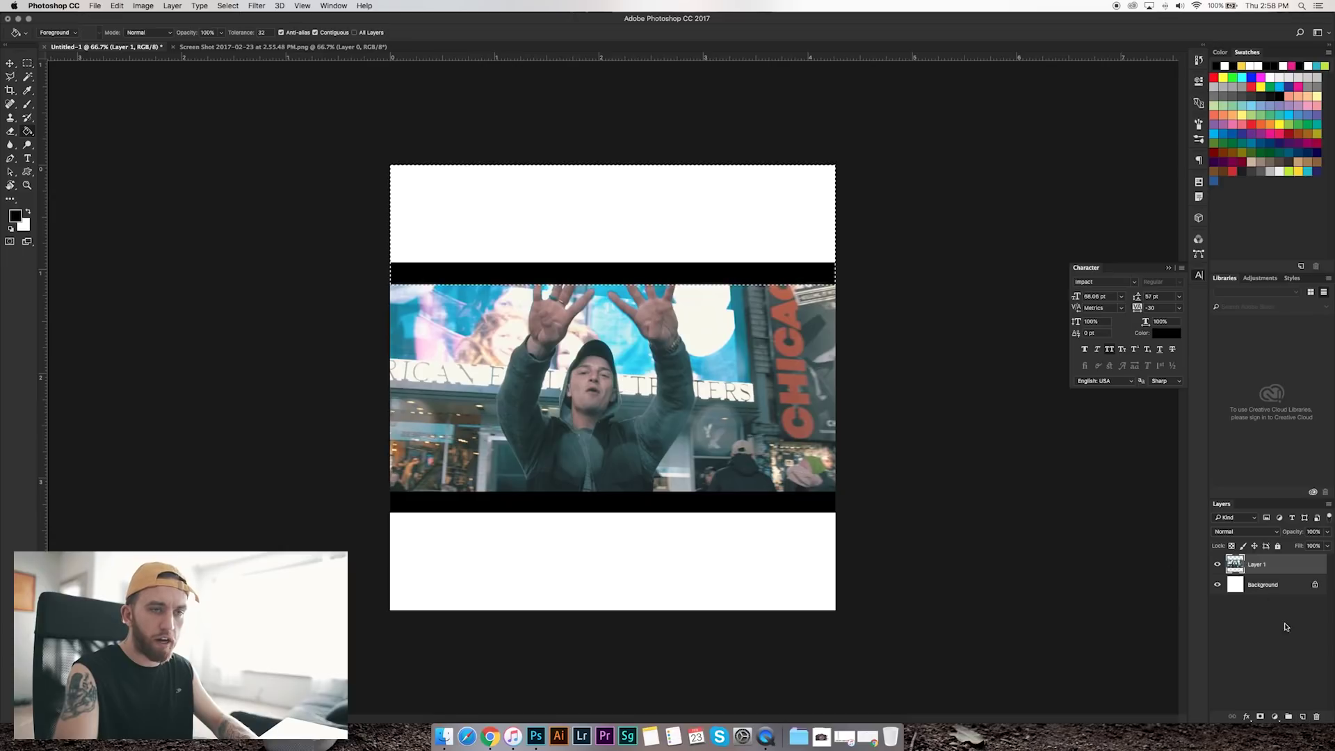
click(1303, 717)
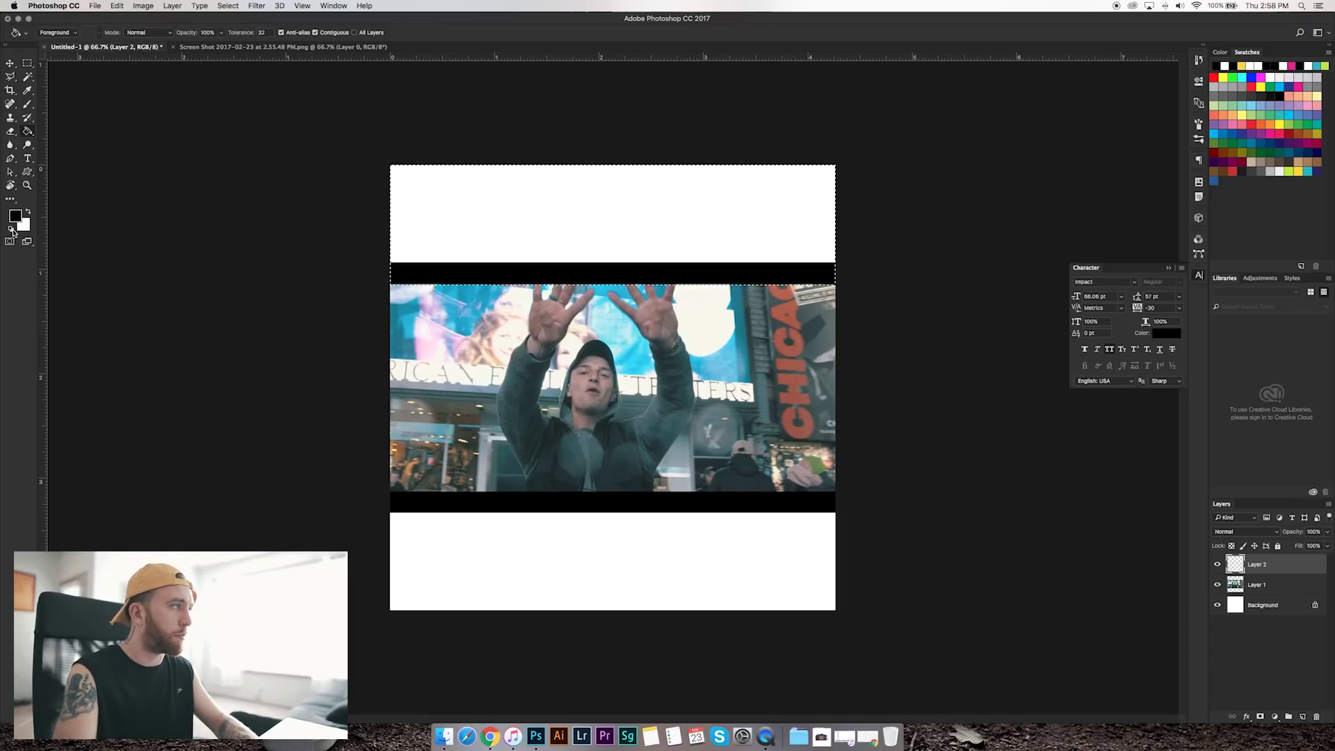
click(593, 220)
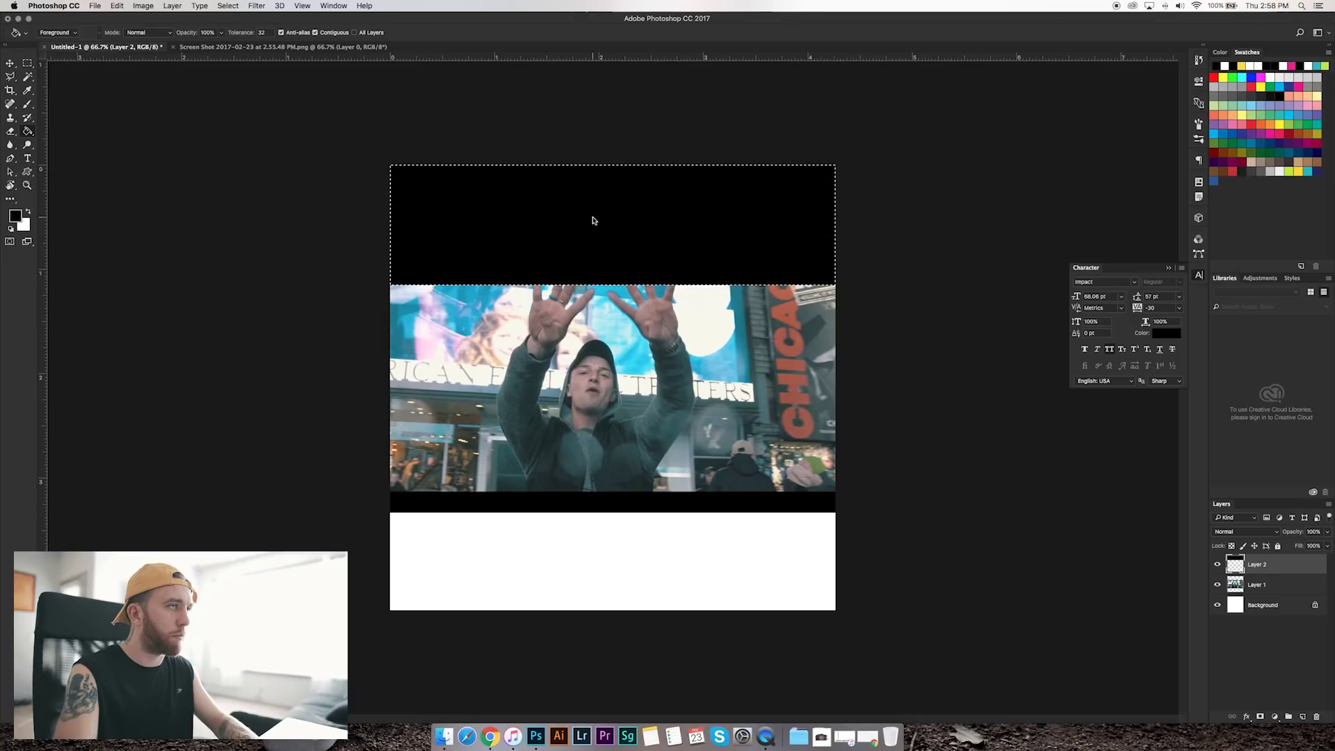
key(super+d)
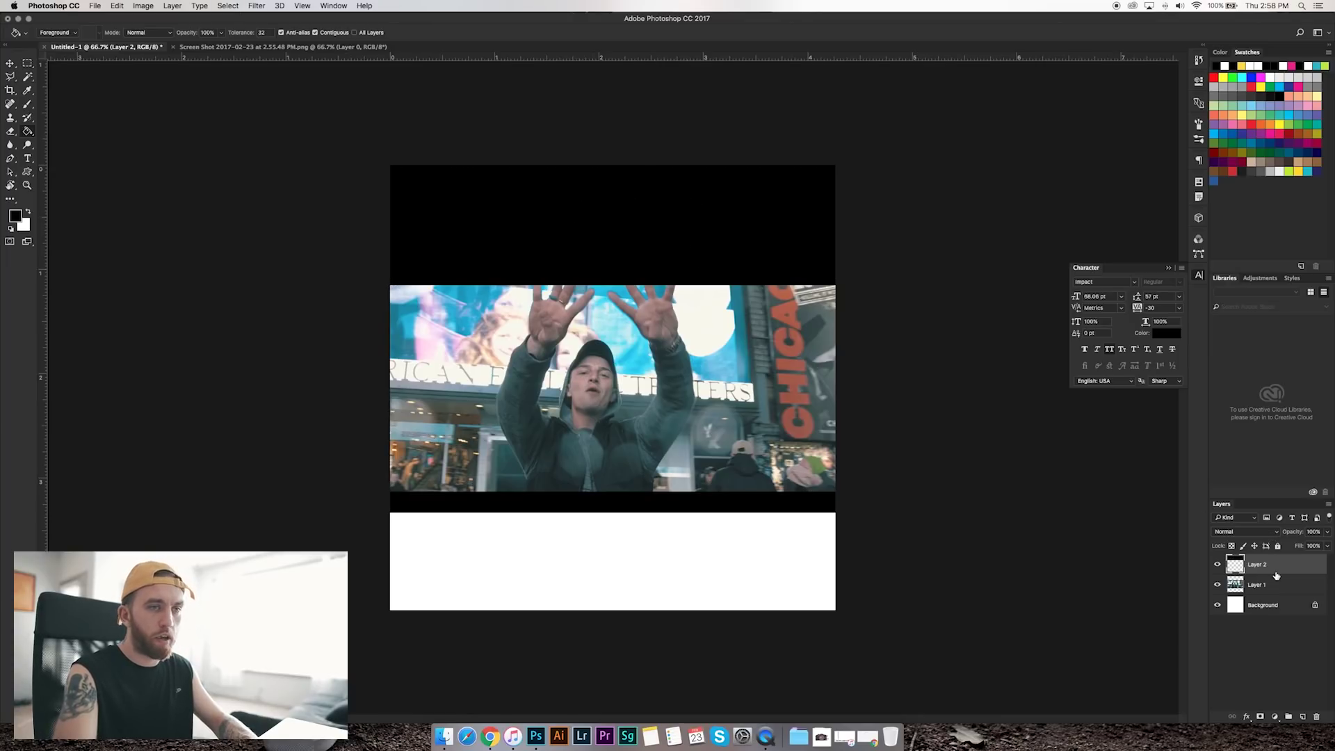
- Duplicate Layer 2 and move the copied black bar down to cover the area below the video picture
drag(1277, 564, 1303, 718)
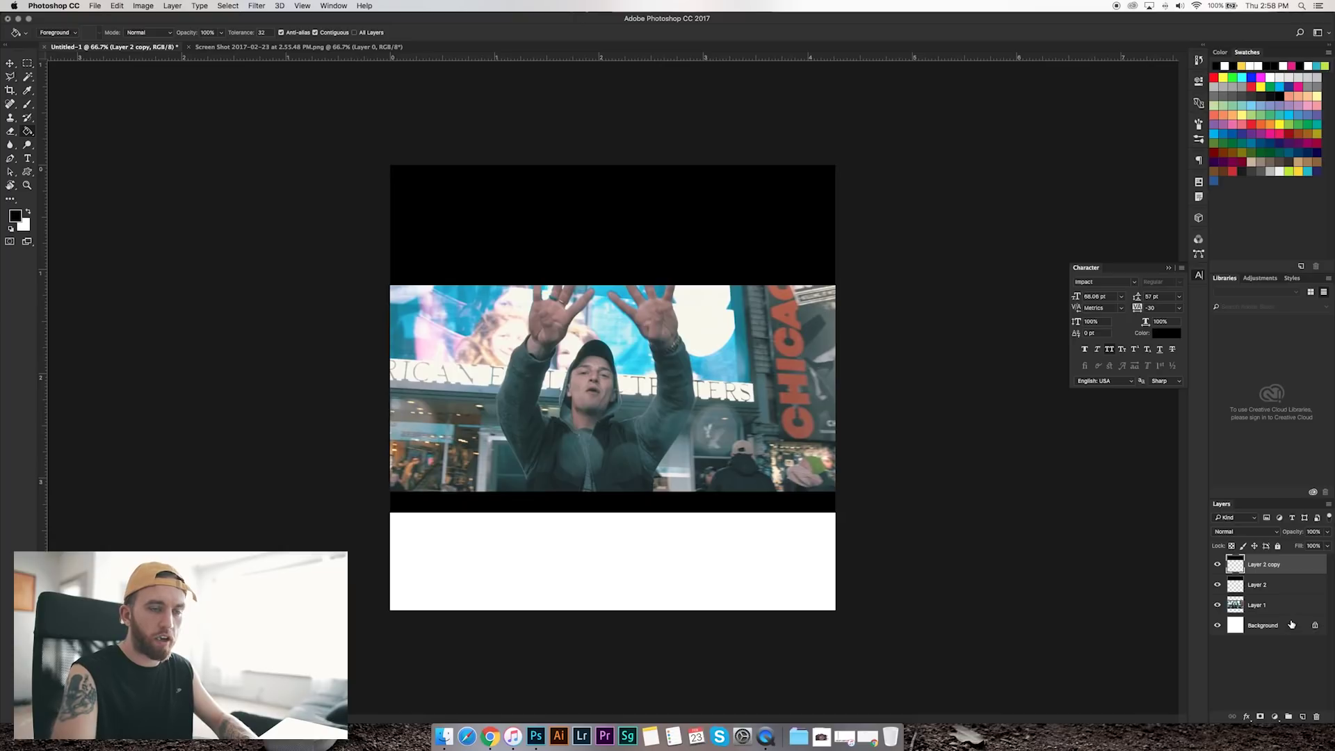
key(v)
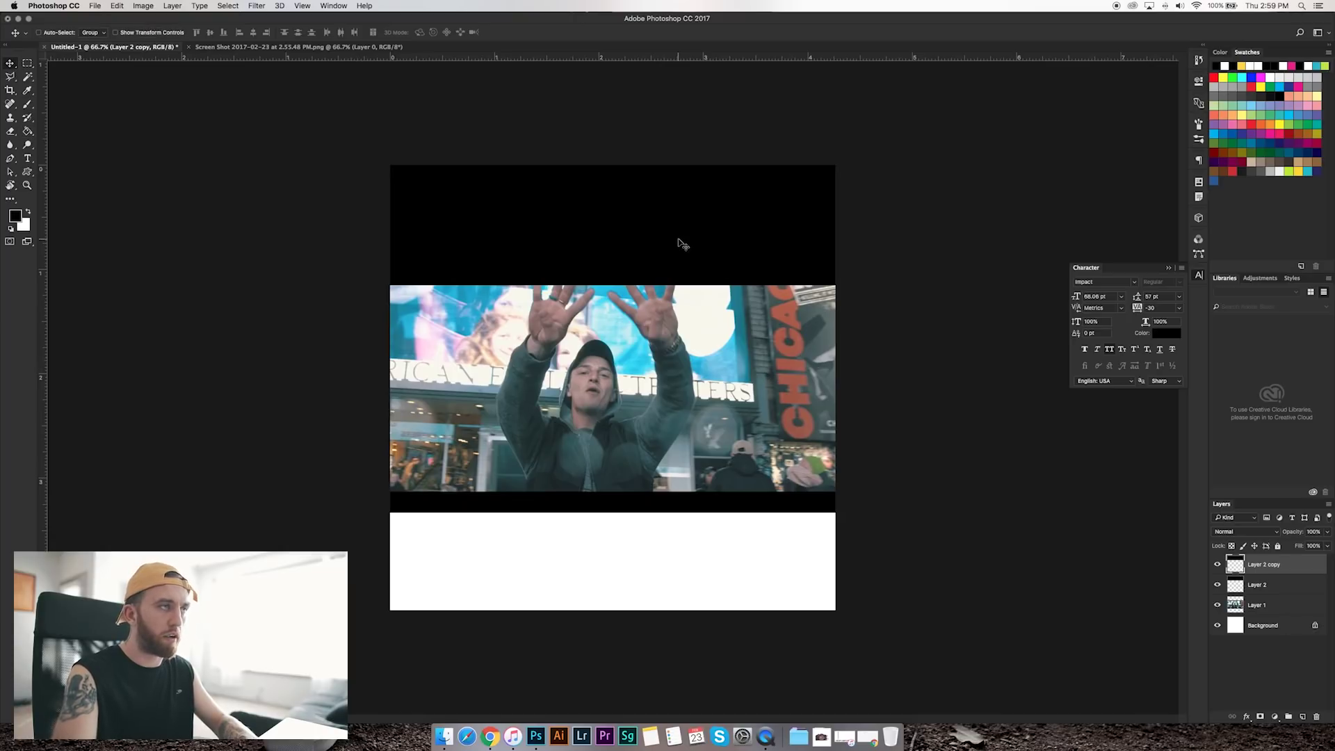
drag(669, 269, 661, 565)
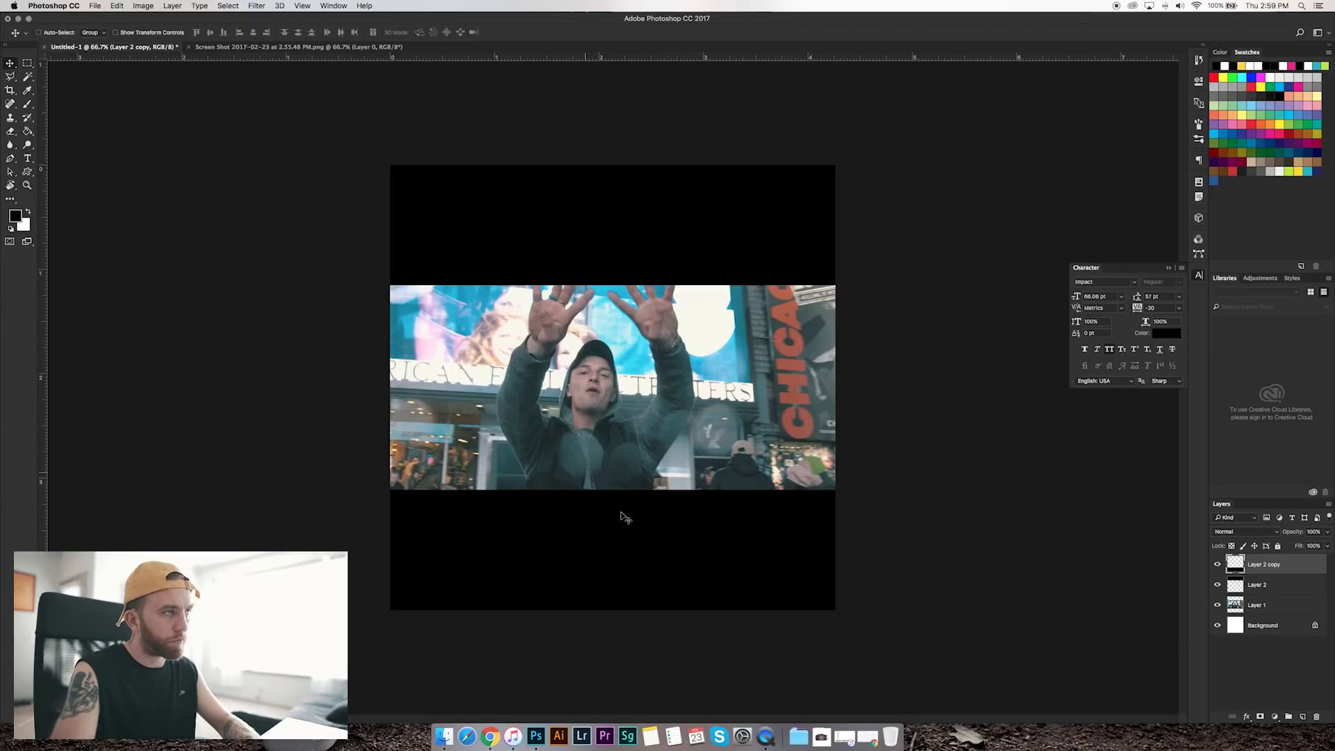
- Hide Layer 1 and the Background, and try to save the transparent frame to the Desktop as IgFrame.png in PNG format
click(1217, 605)
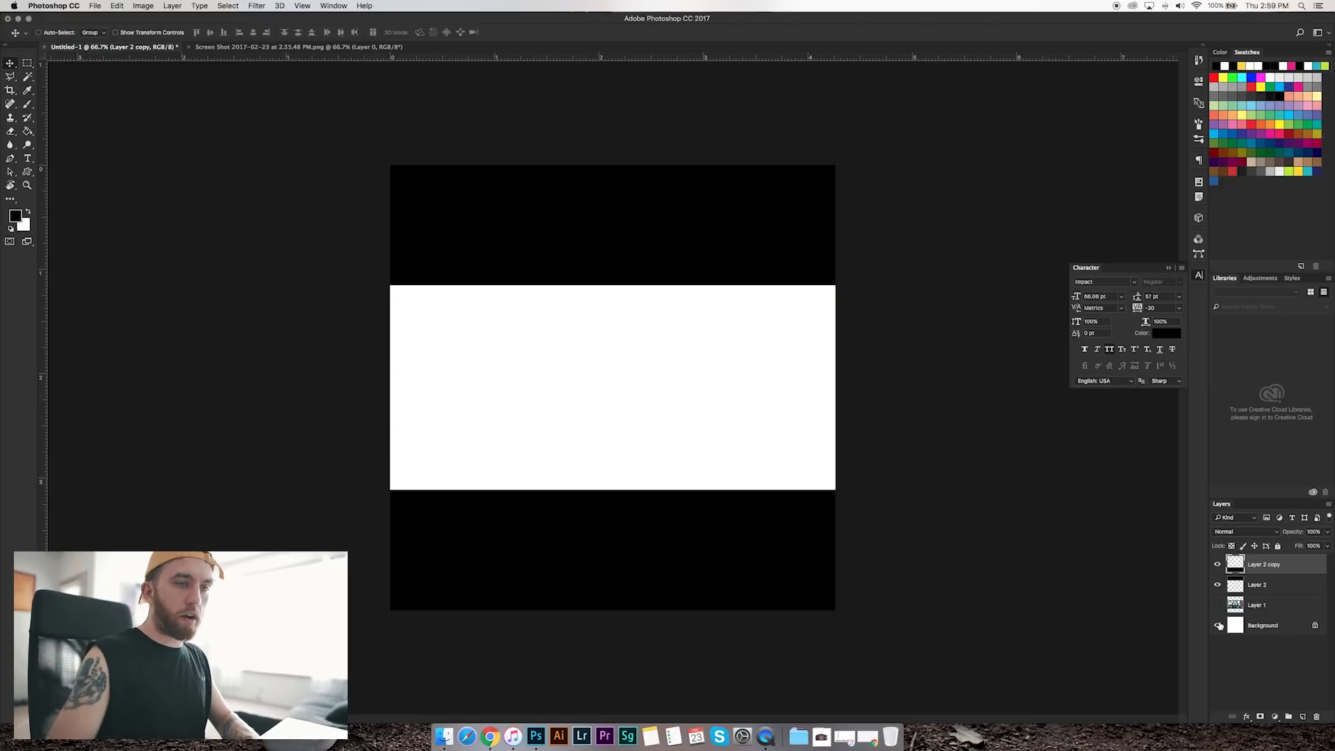
click(1217, 626)
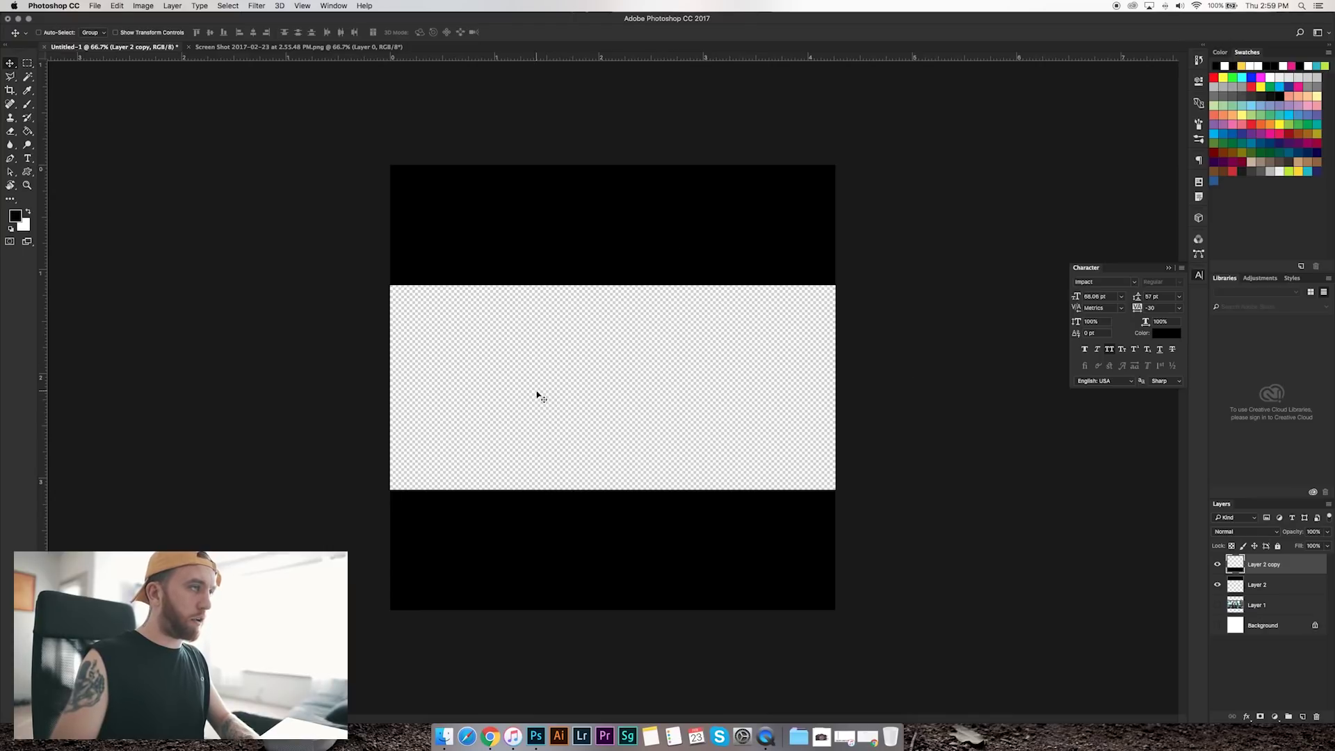
click(97, 8)
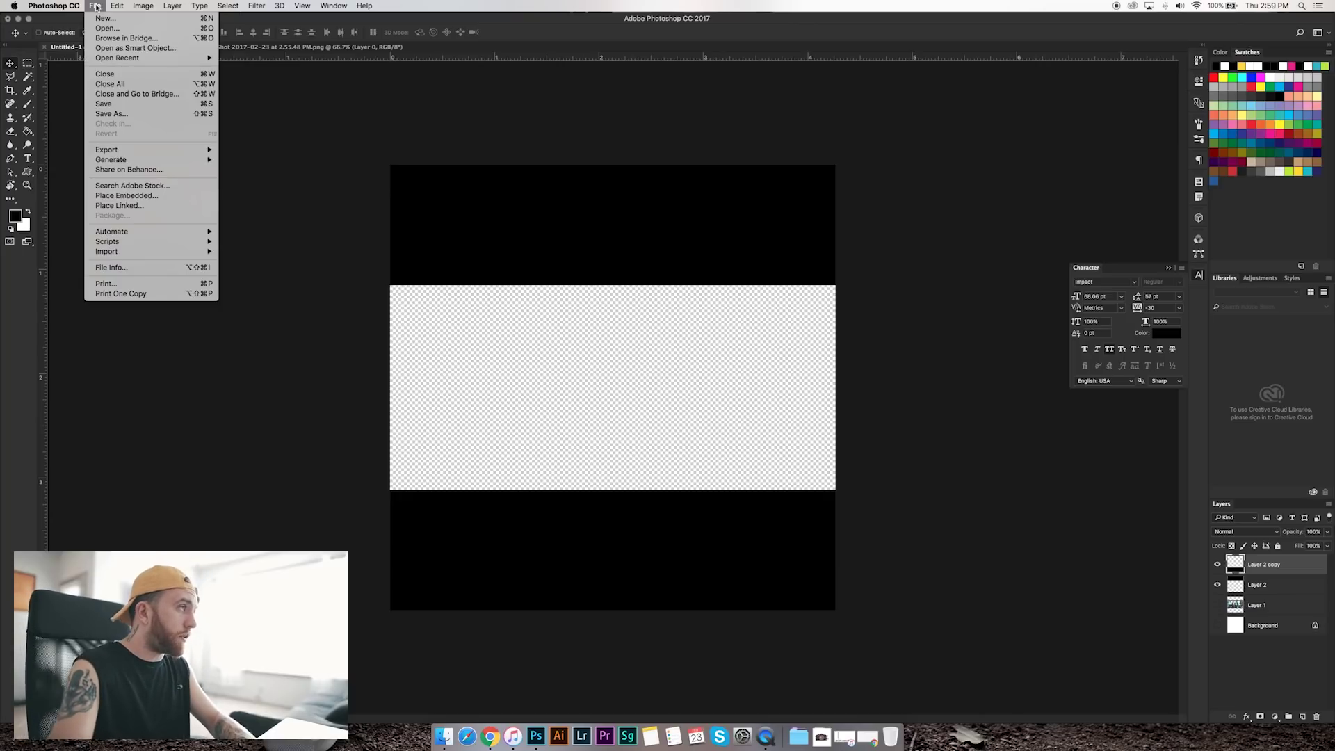
click(152, 114)
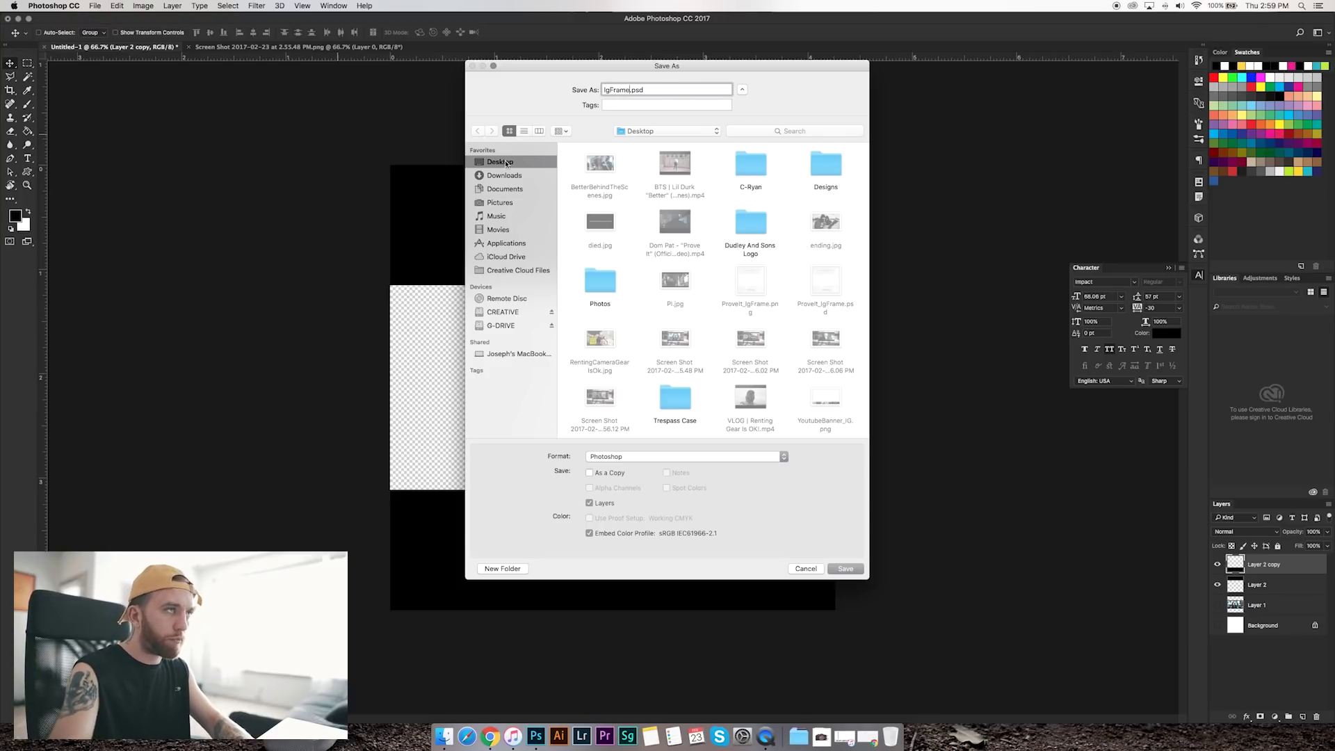
click(612, 456)
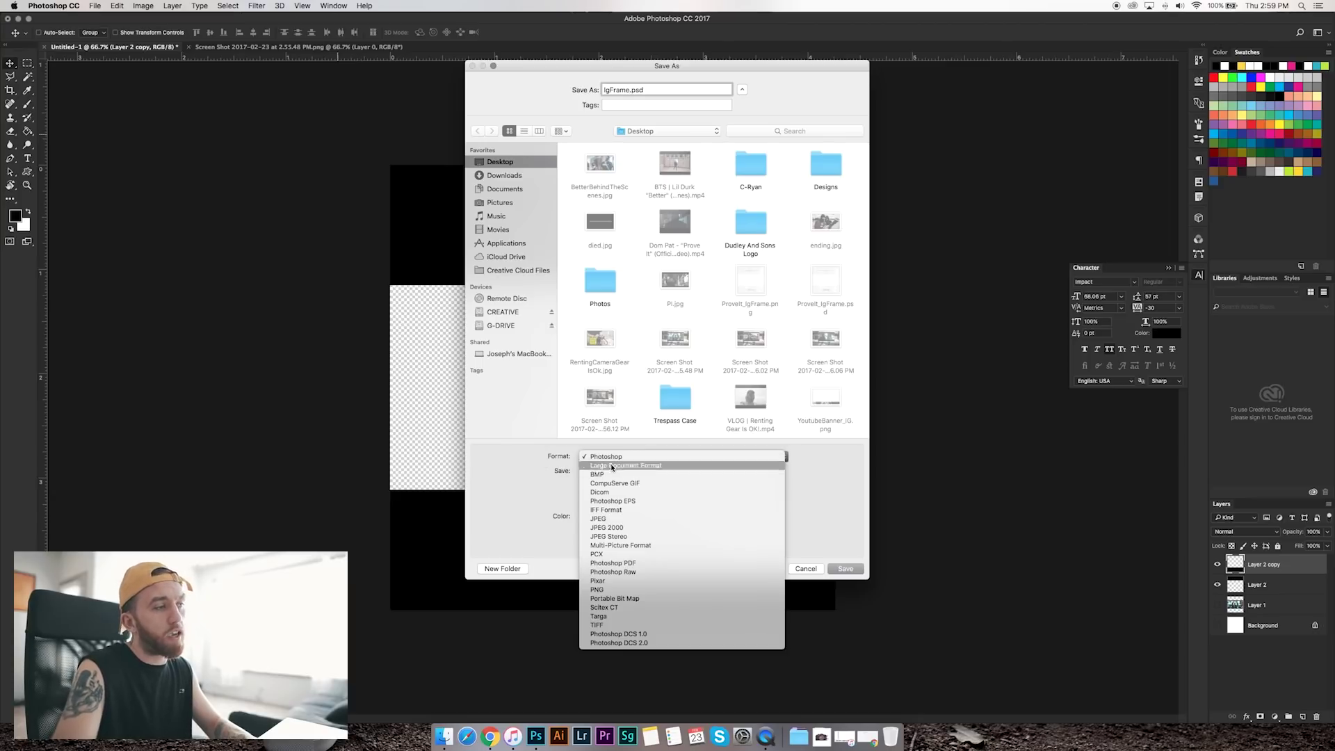
click(731, 528)
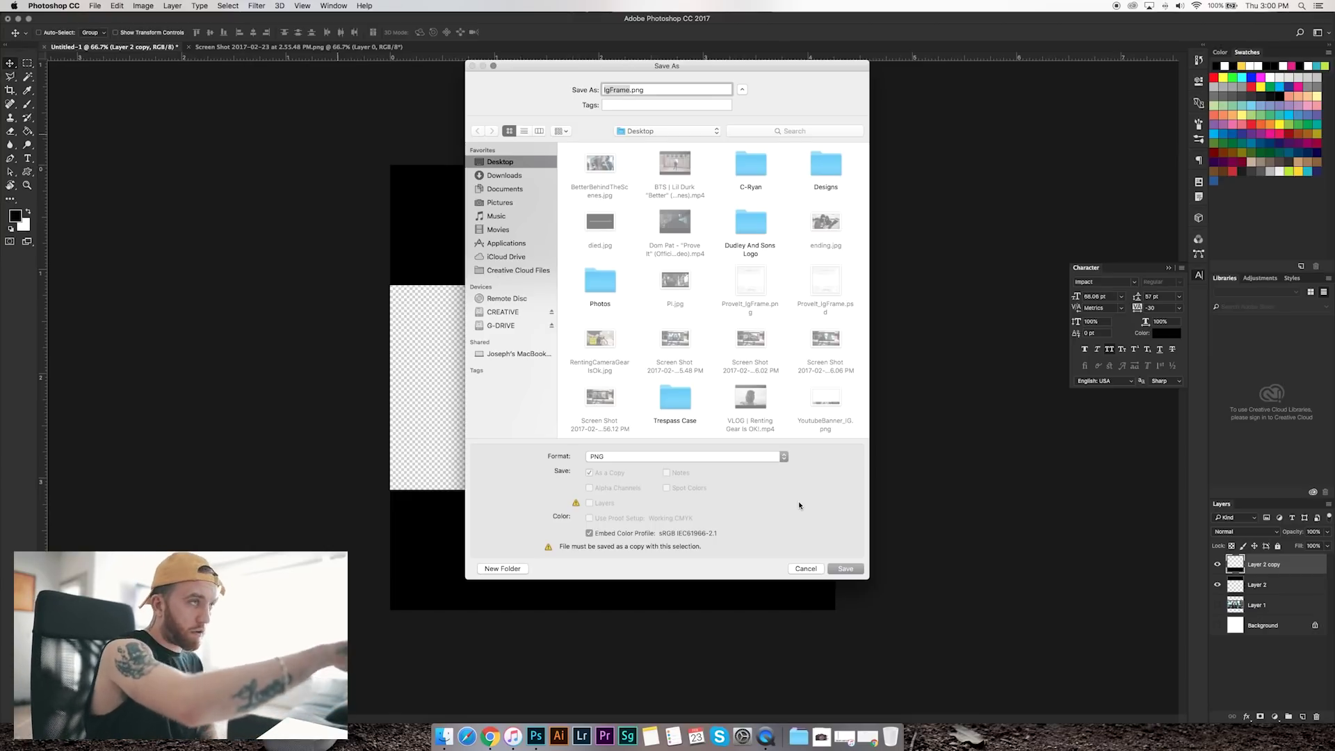
click(618, 456)
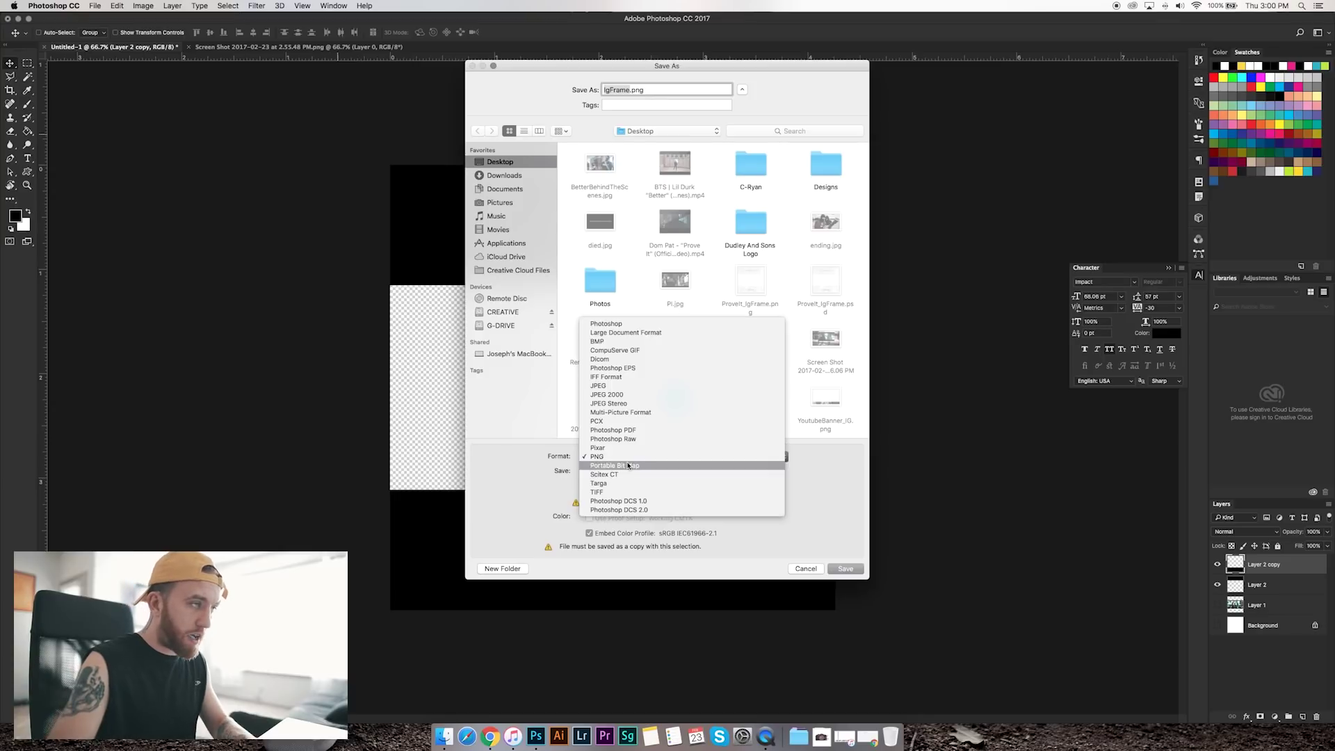
click(618, 460)
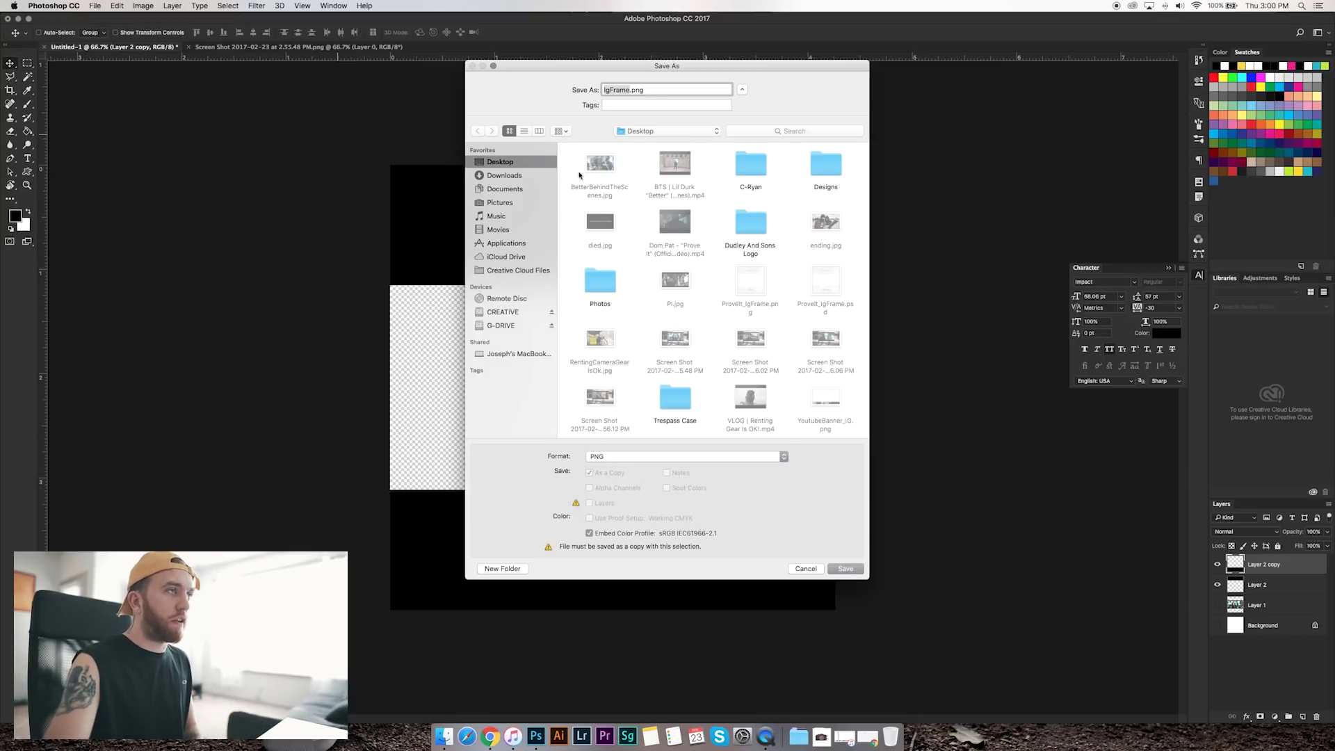
click(816, 570)
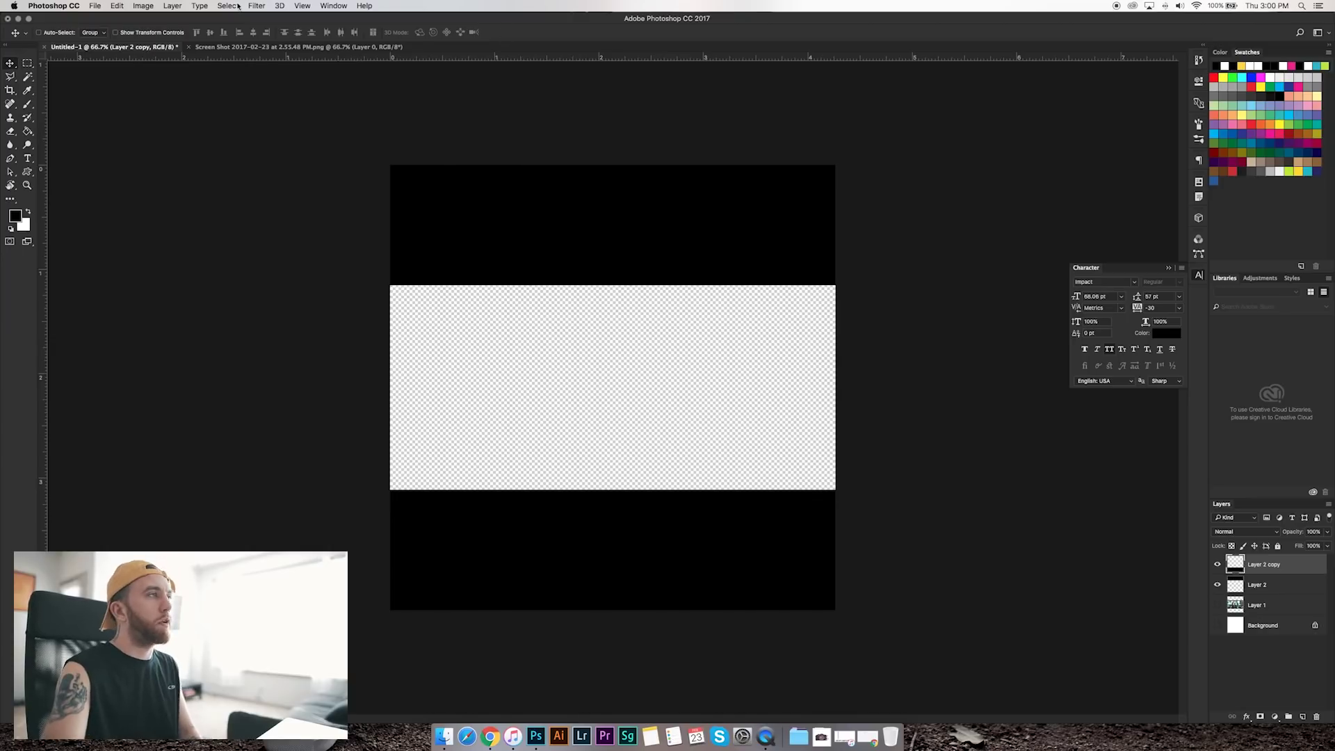
- Close both open documents without saving the changes
click(228, 47)
click(188, 47)
click(43, 47)
click(645, 235)
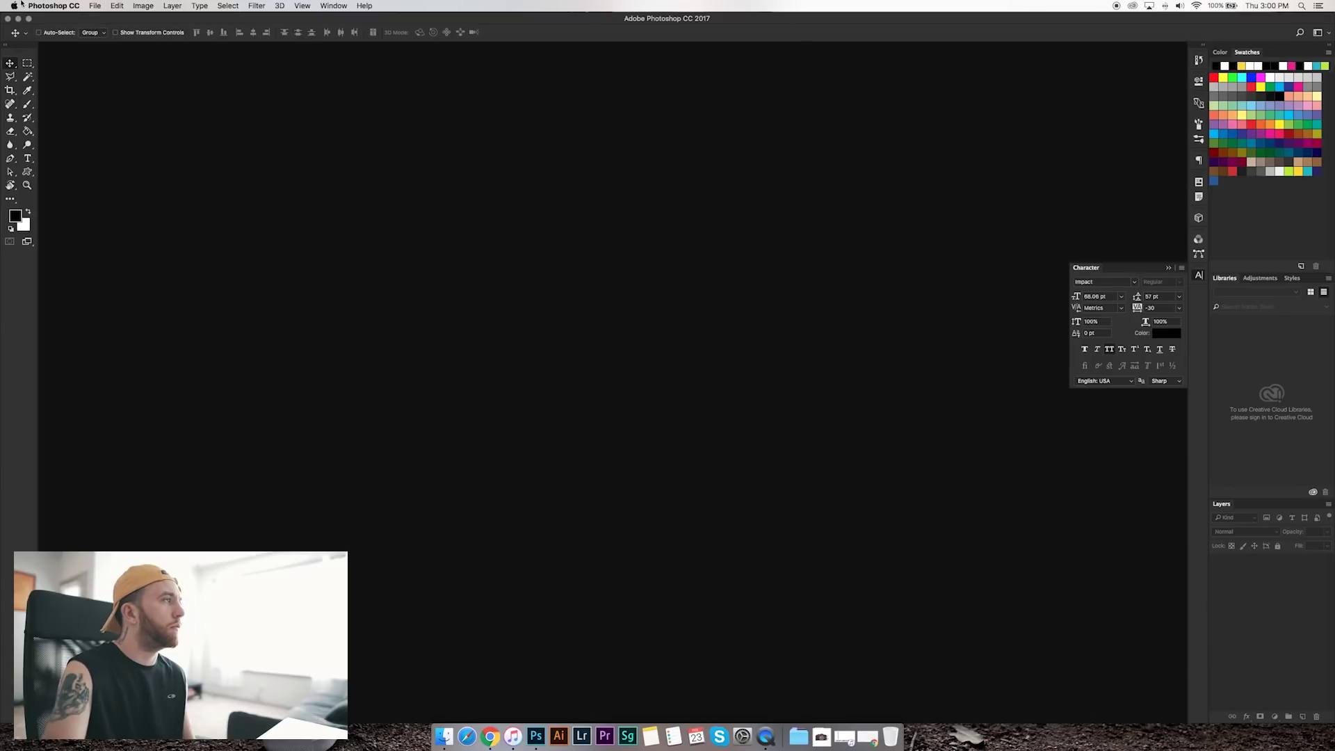
- Open IG_BlackBars.png from the Video folder inside the Desktop's C-Ryan folder
click(95, 6)
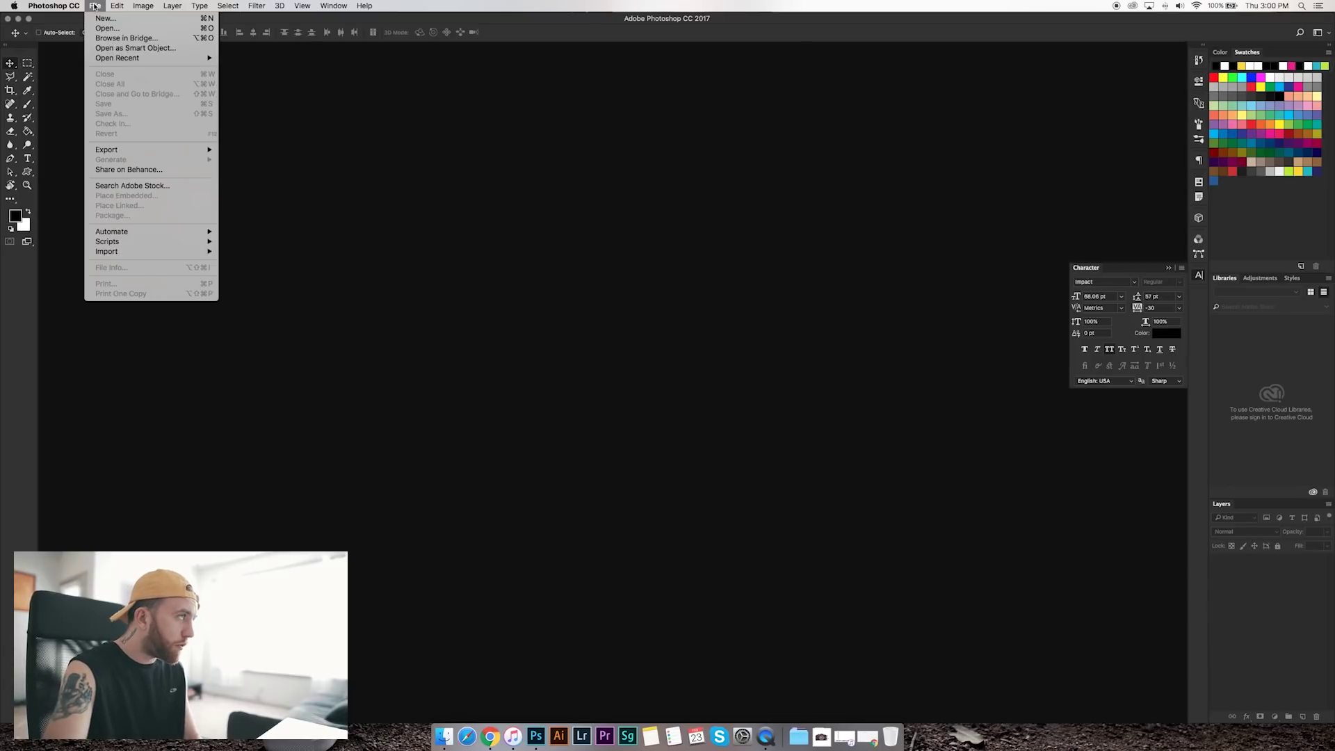
click(111, 28)
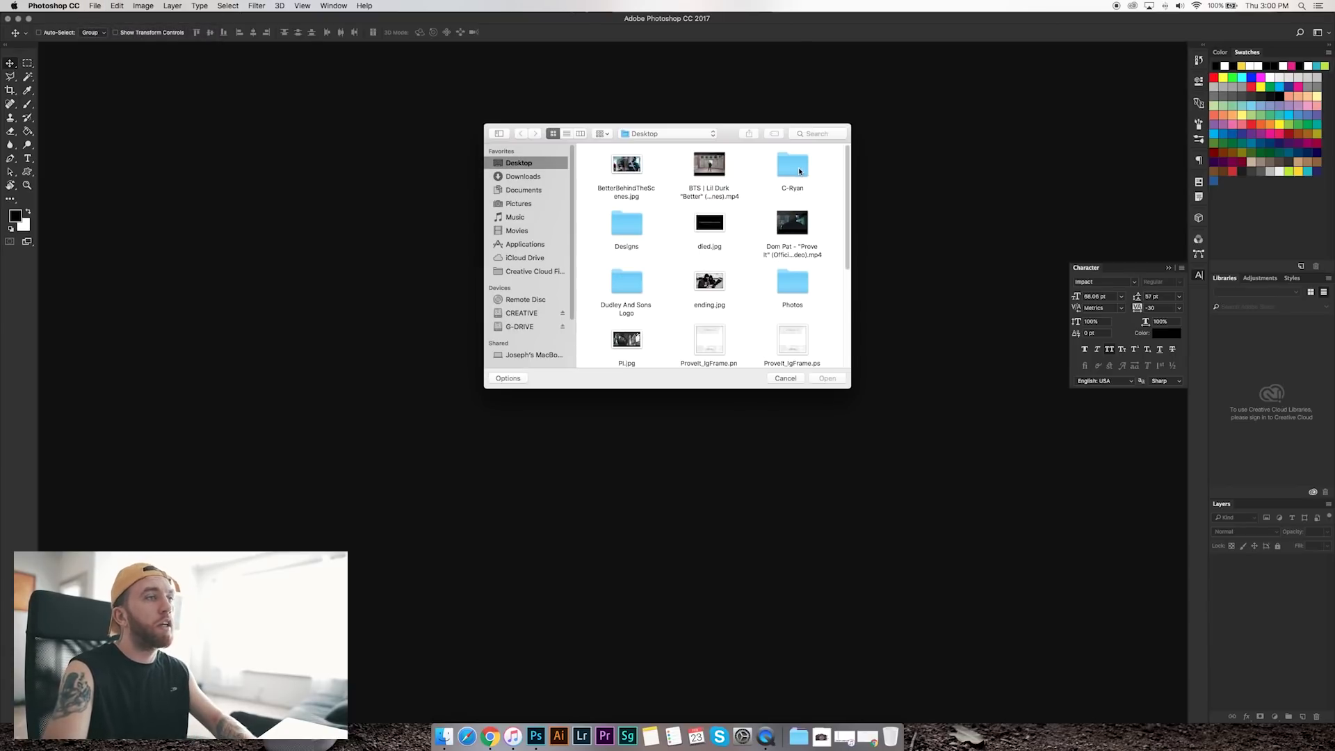
double_click(802, 173)
double_click(635, 167)
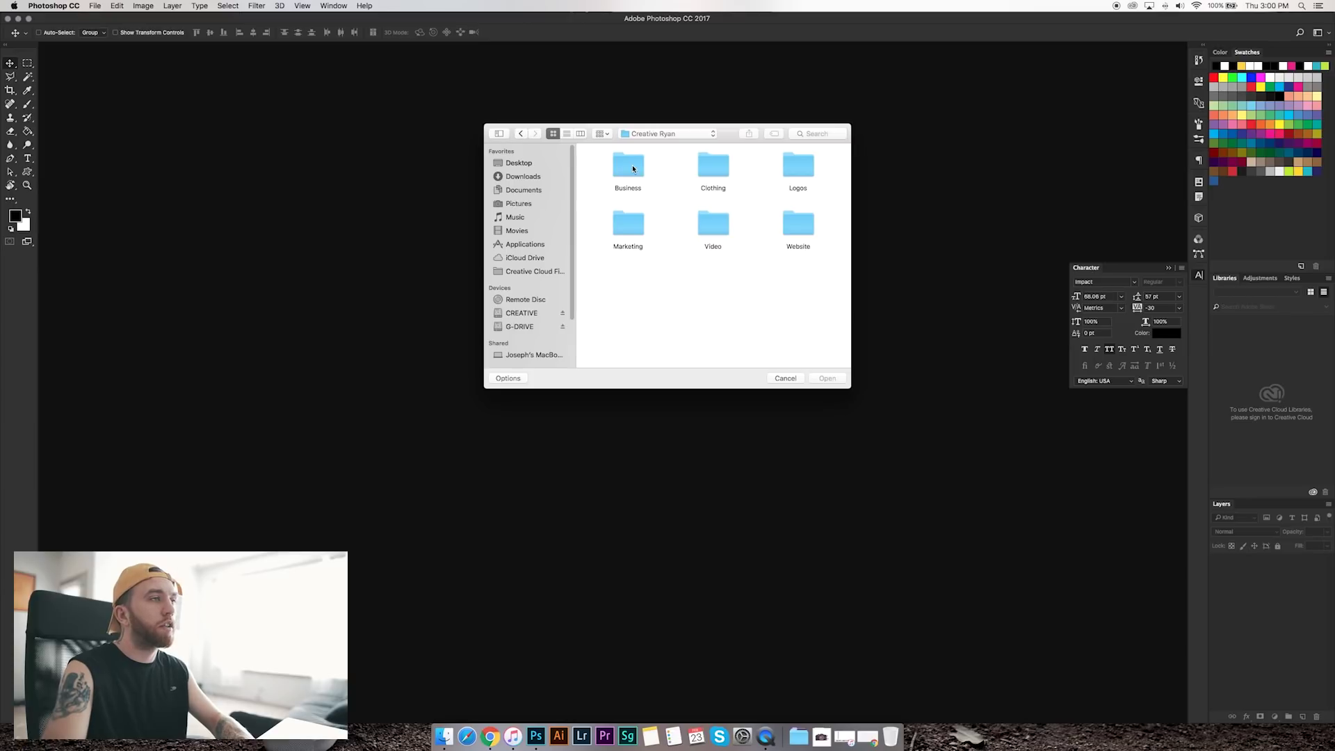
double_click(712, 223)
click(801, 289)
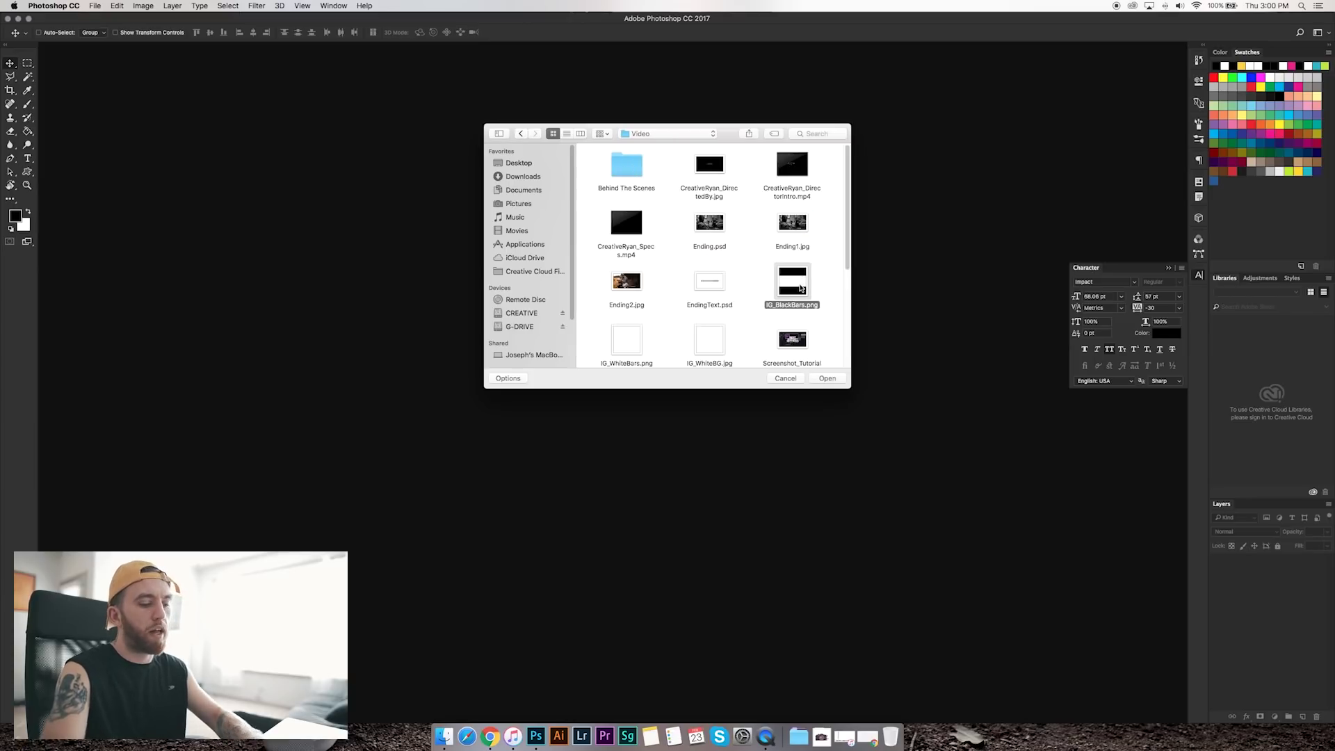
double_click(800, 289)
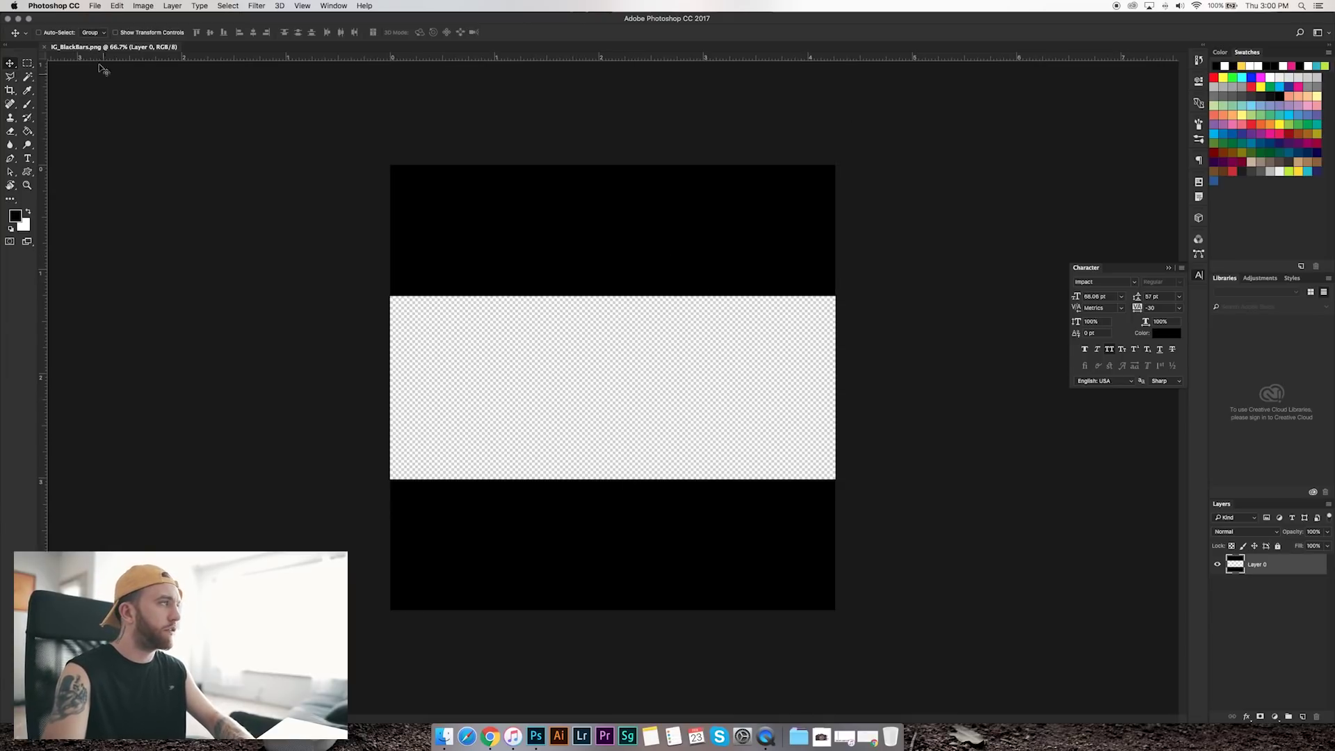
- Open the four Desktop images Screen Shot 2017-02-23 at 2.55.48, 2.56.02, 2.56.06 and 2.56.12 PM.png together
click(51, 6)
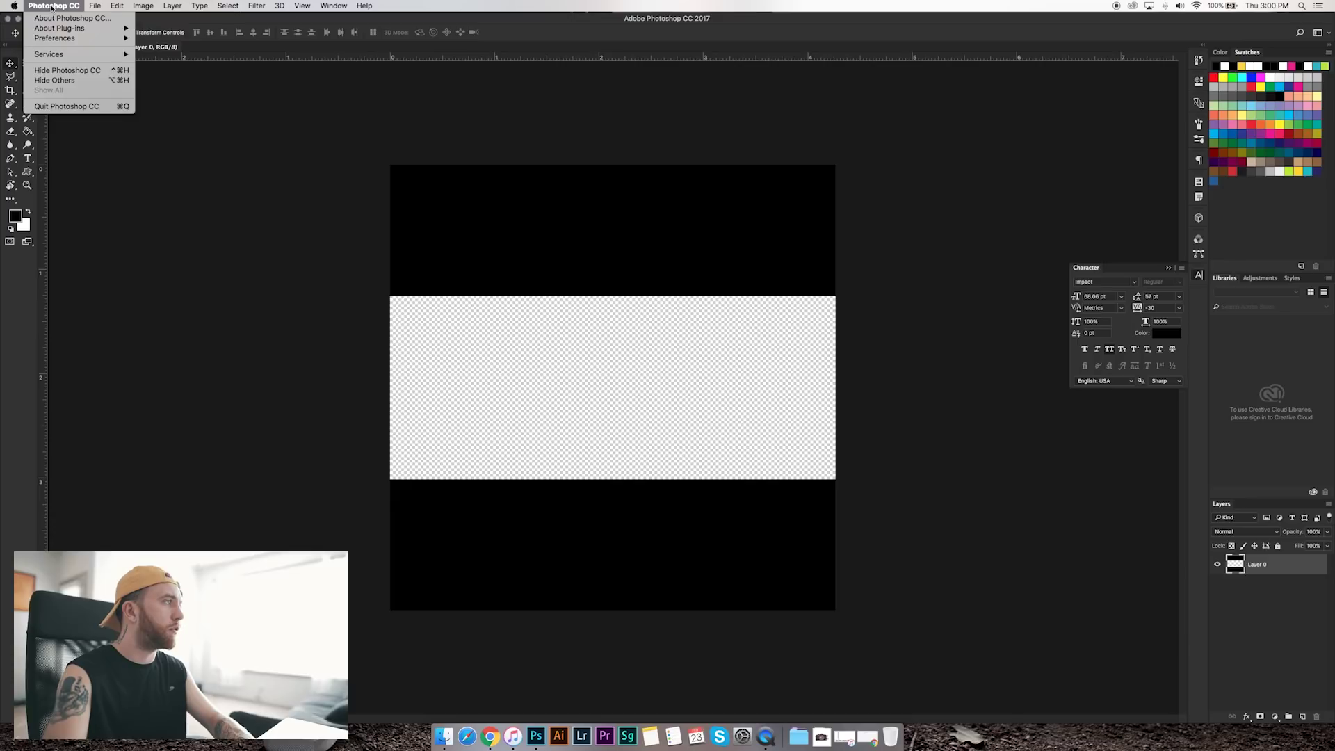
click(95, 7)
click(116, 28)
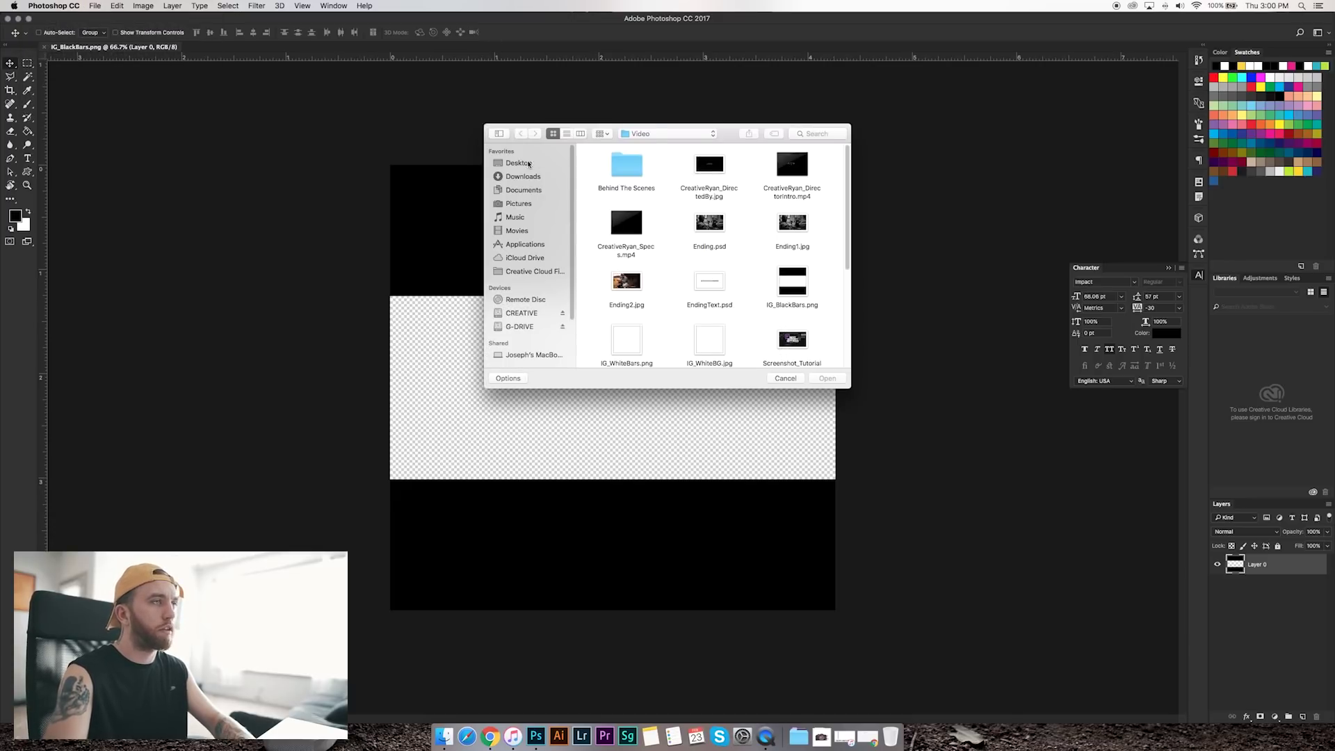
click(528, 164)
scroll(765, 243, down, 5)
click(714, 244)
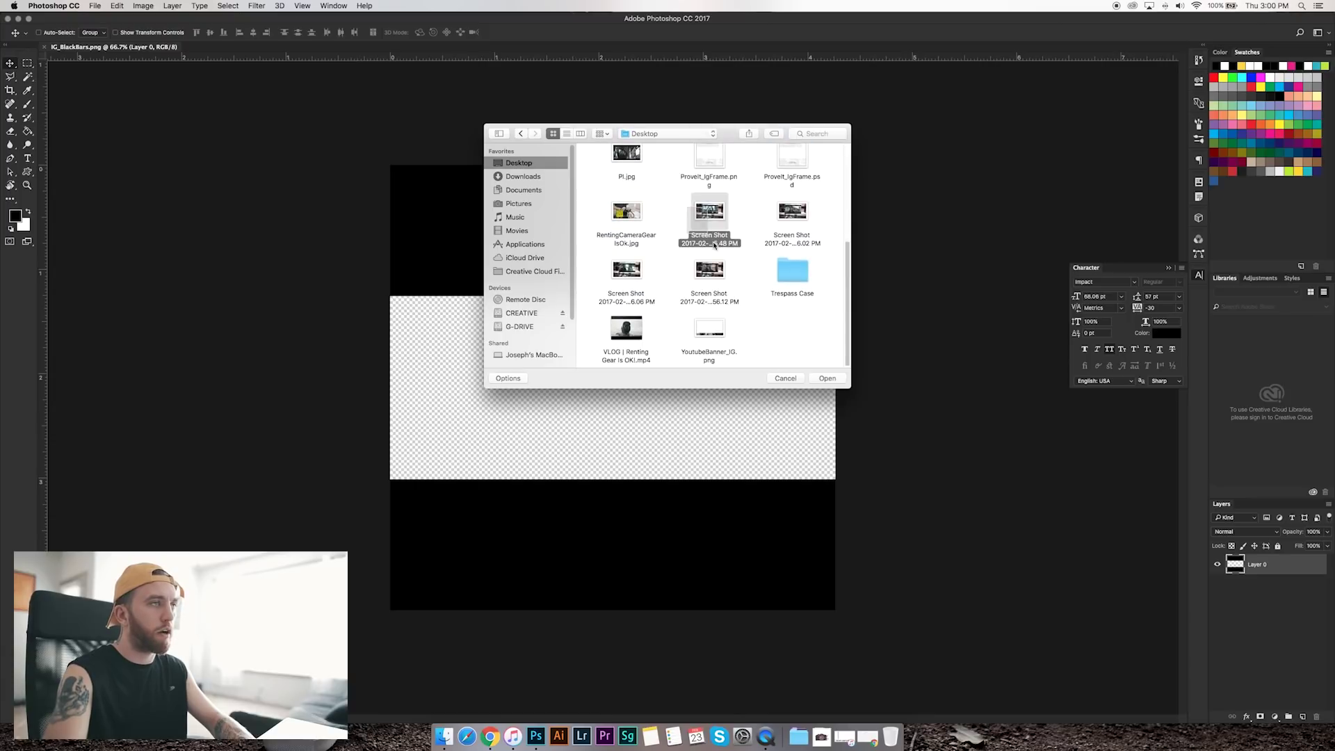
super+click(709, 275)
super+click(792, 215)
super+click(626, 275)
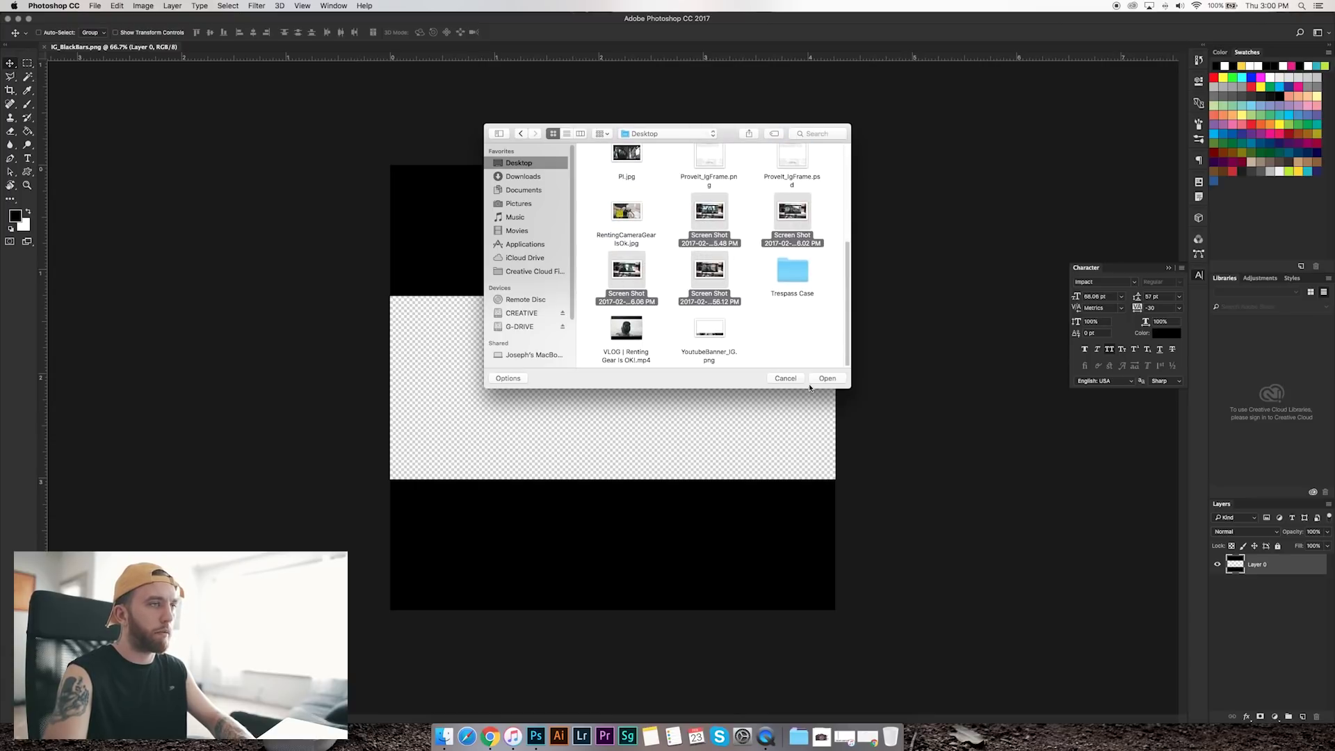
click(827, 378)
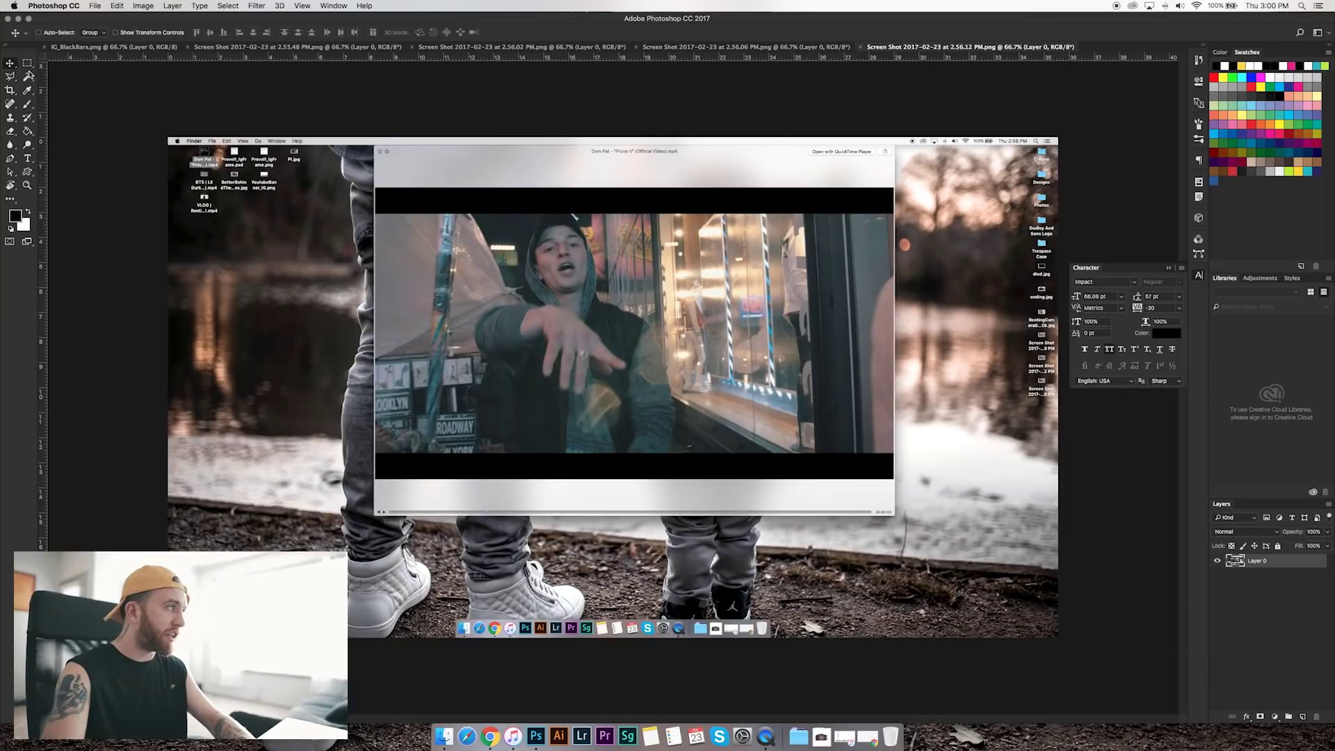
- Copy the video picture without its letterbox bars from the 2.55.48 PM screenshot and paste it into IG_BlackBars.png
click(27, 64)
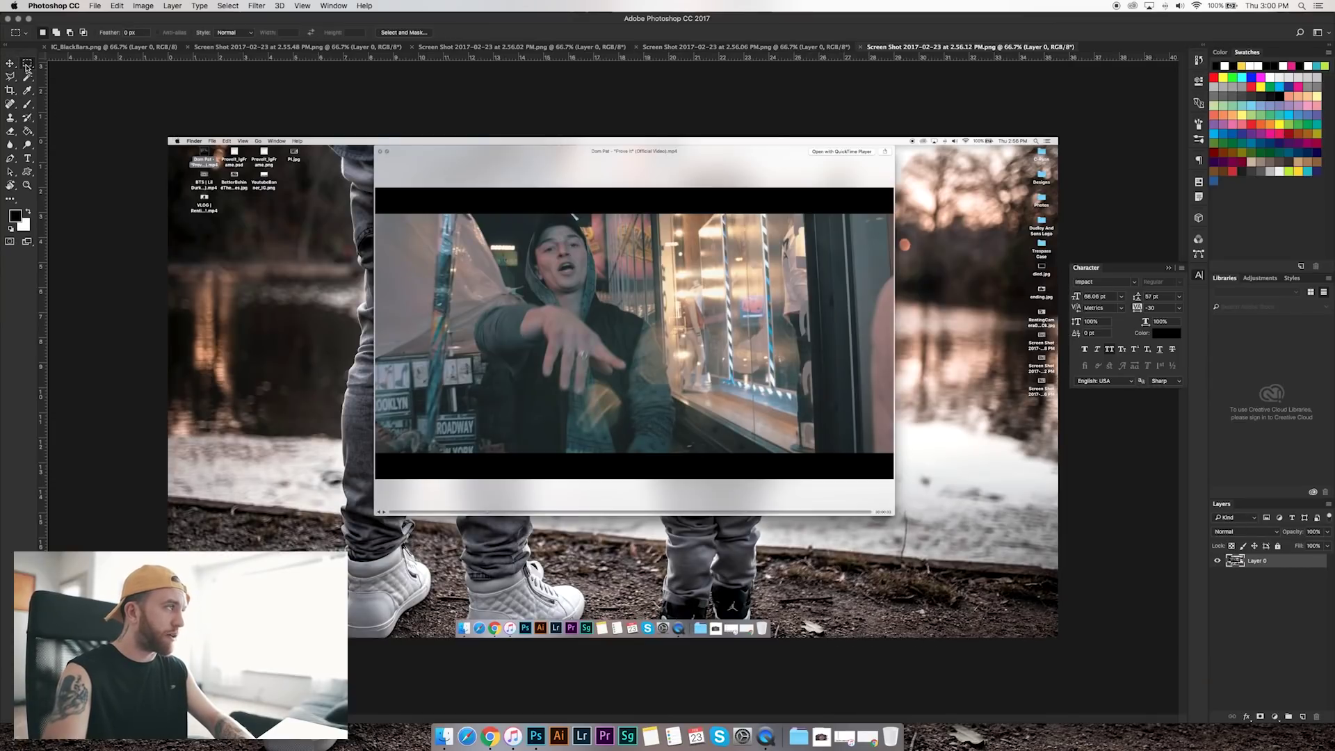
click(712, 48)
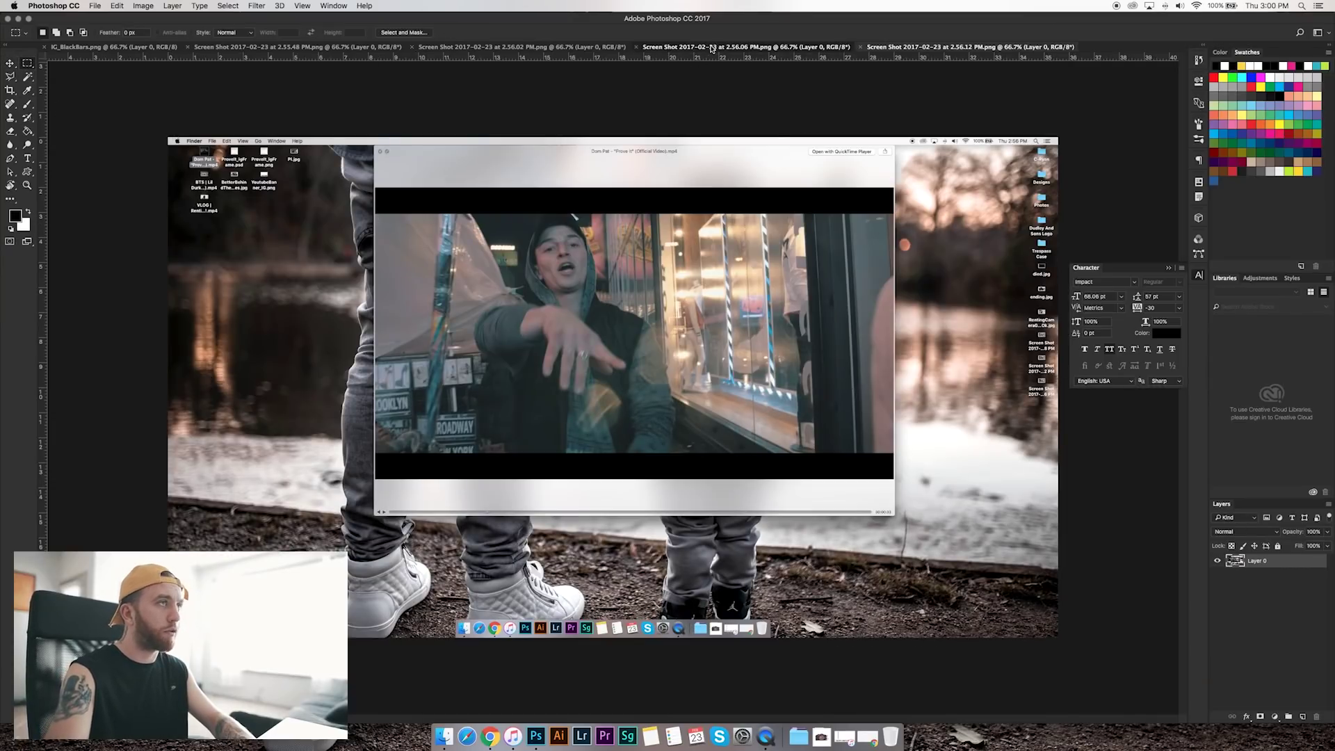
click(566, 48)
click(349, 49)
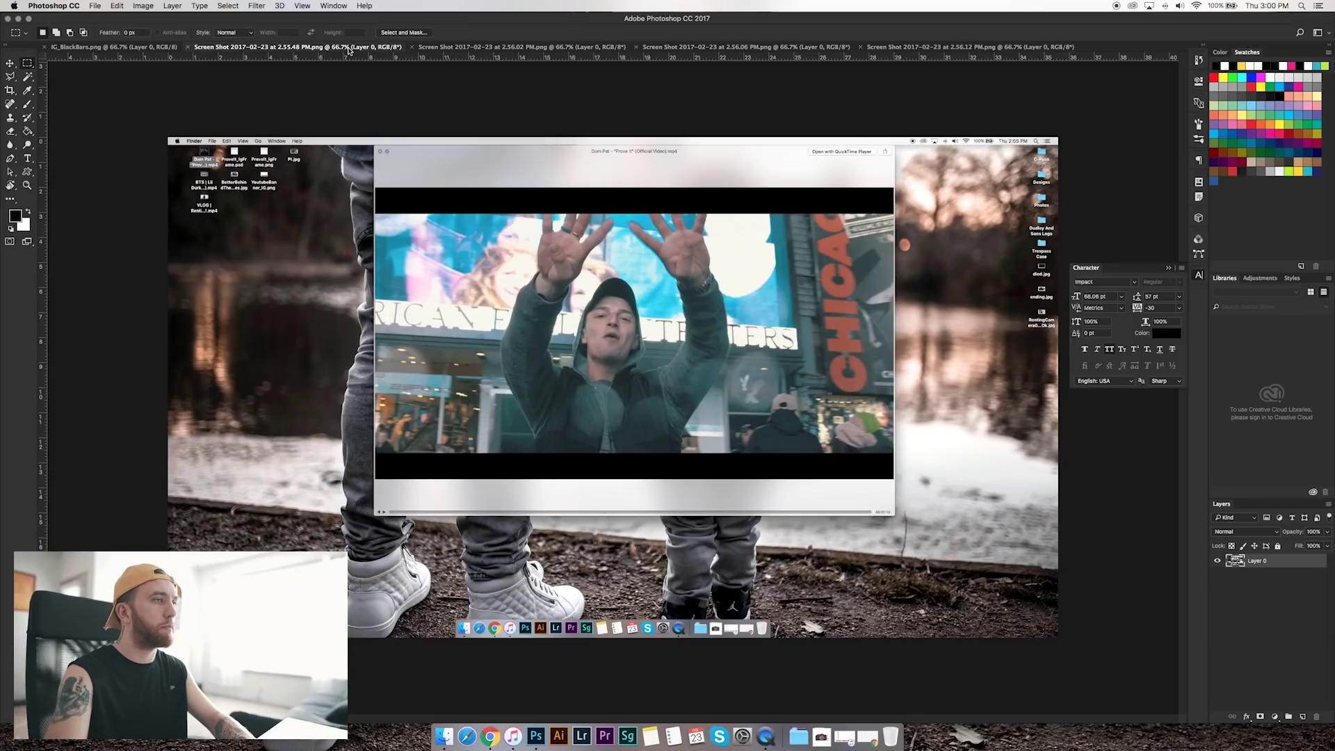
drag(376, 216, 890, 451)
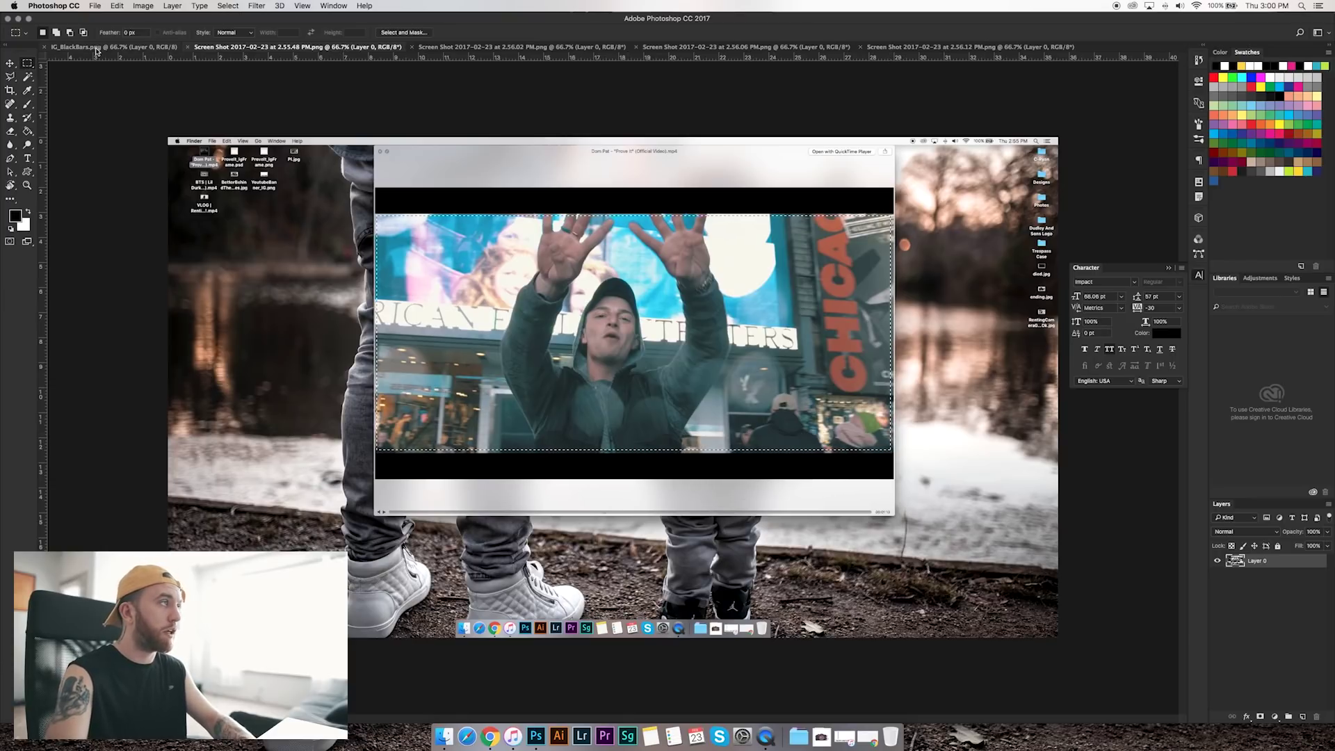
click(113, 47)
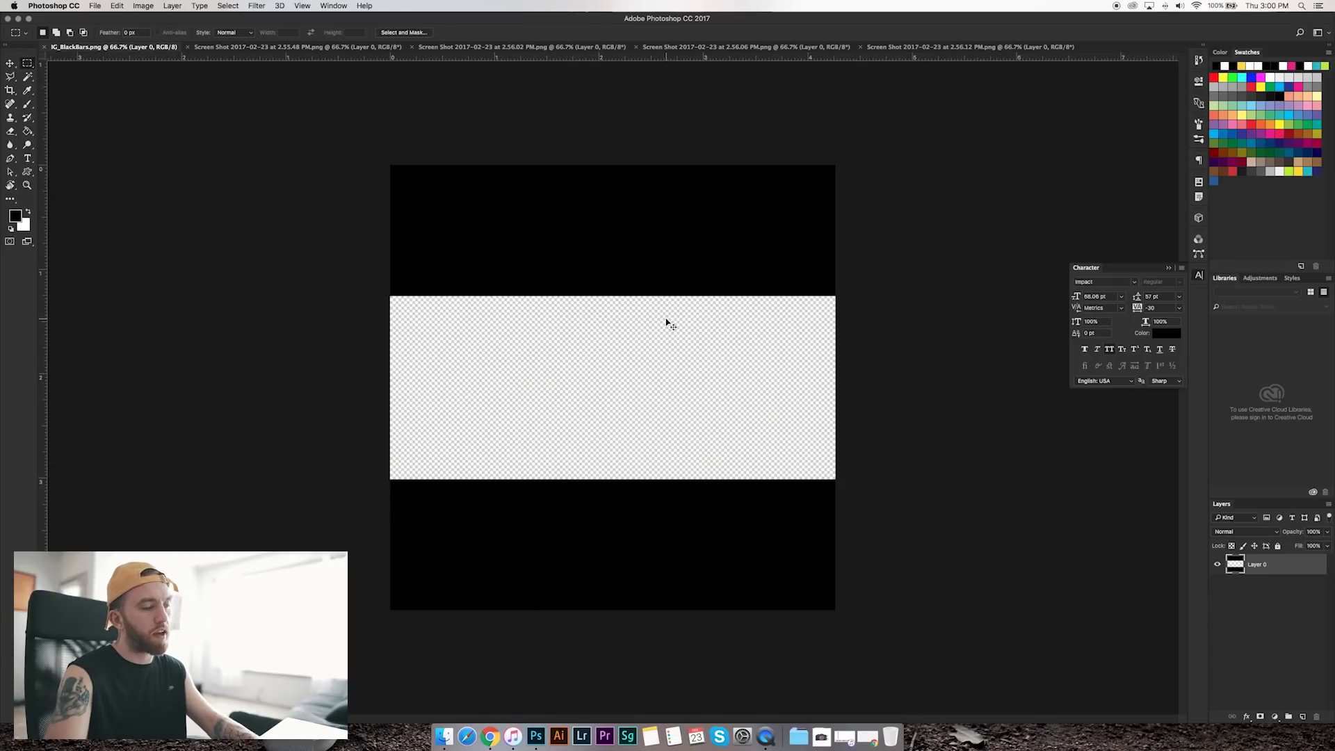
key(super+v)
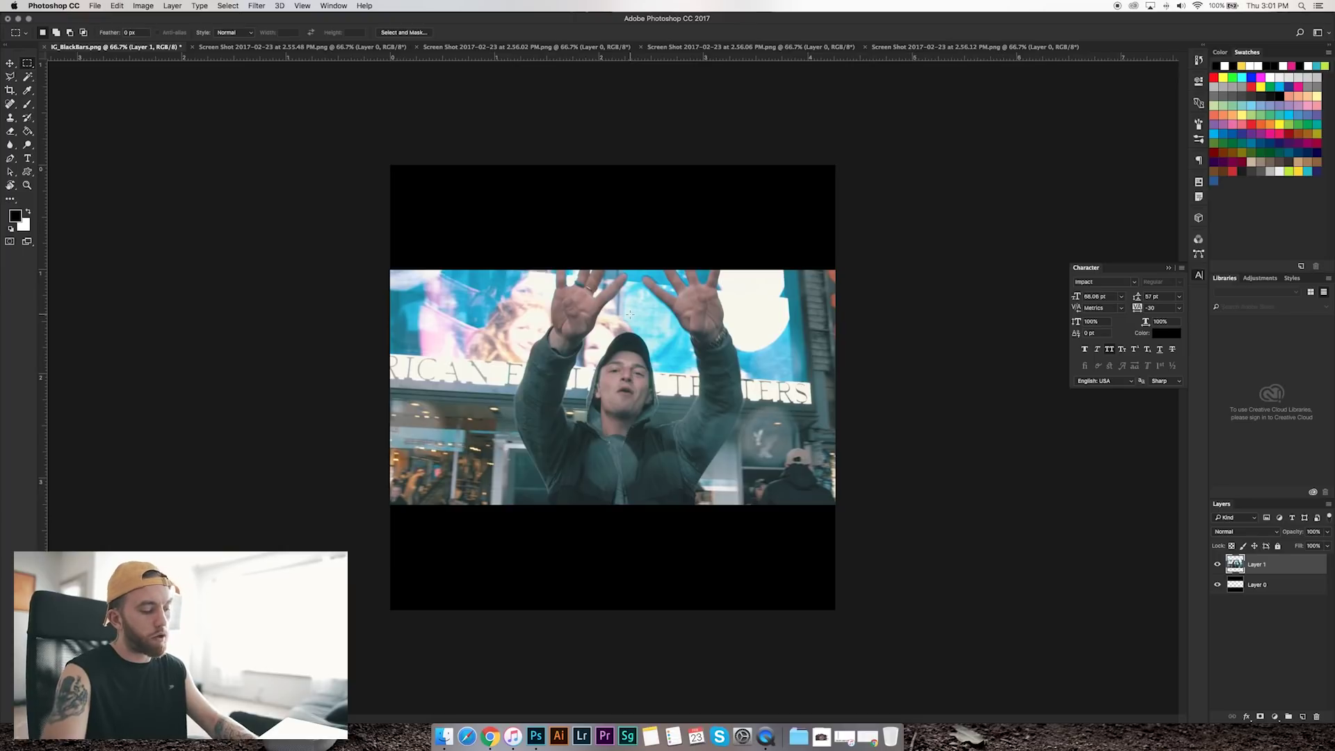
- Scale the pasted still down to about the frame's width and move it to the frame's upper edge
key(super+t)
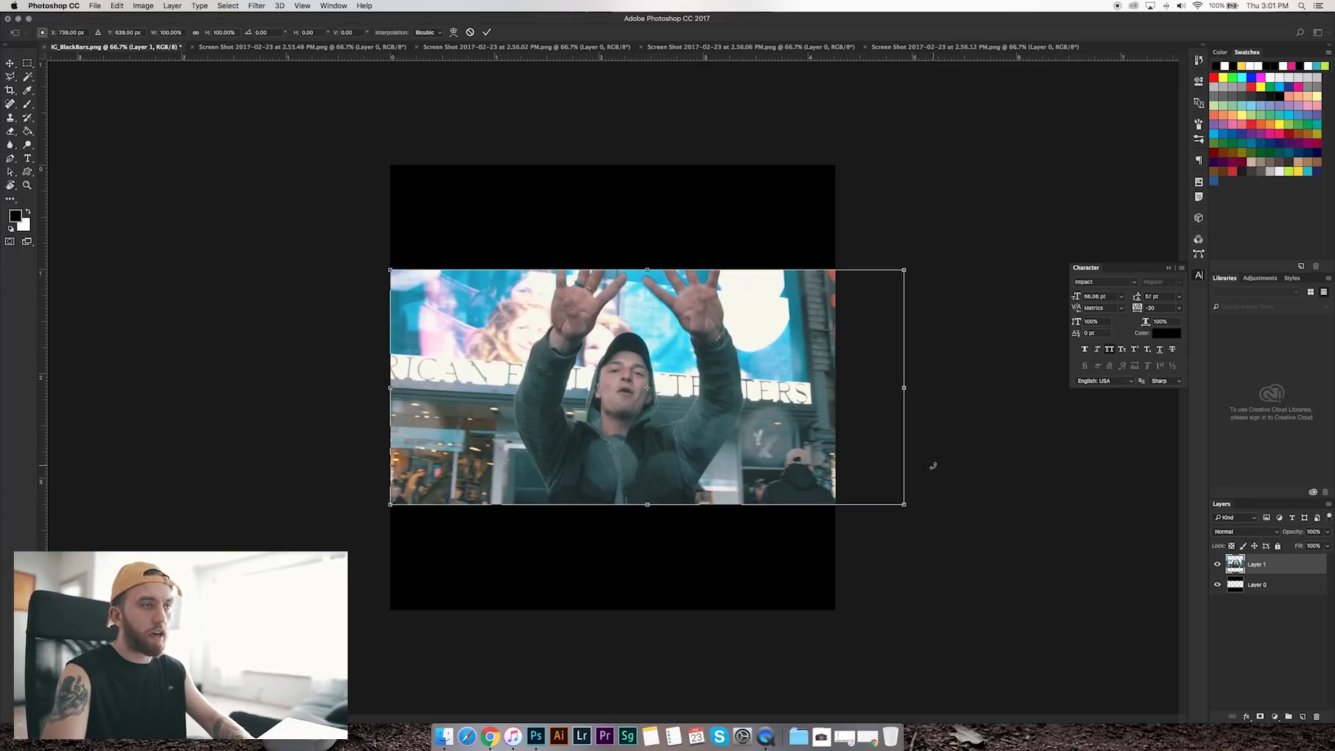
drag(898, 499, 844, 465)
click(488, 33)
drag(717, 375, 715, 274)
- Scale the still to about 70% and shift it left so the performer fills the left part of the upper black bar
key(super+t)
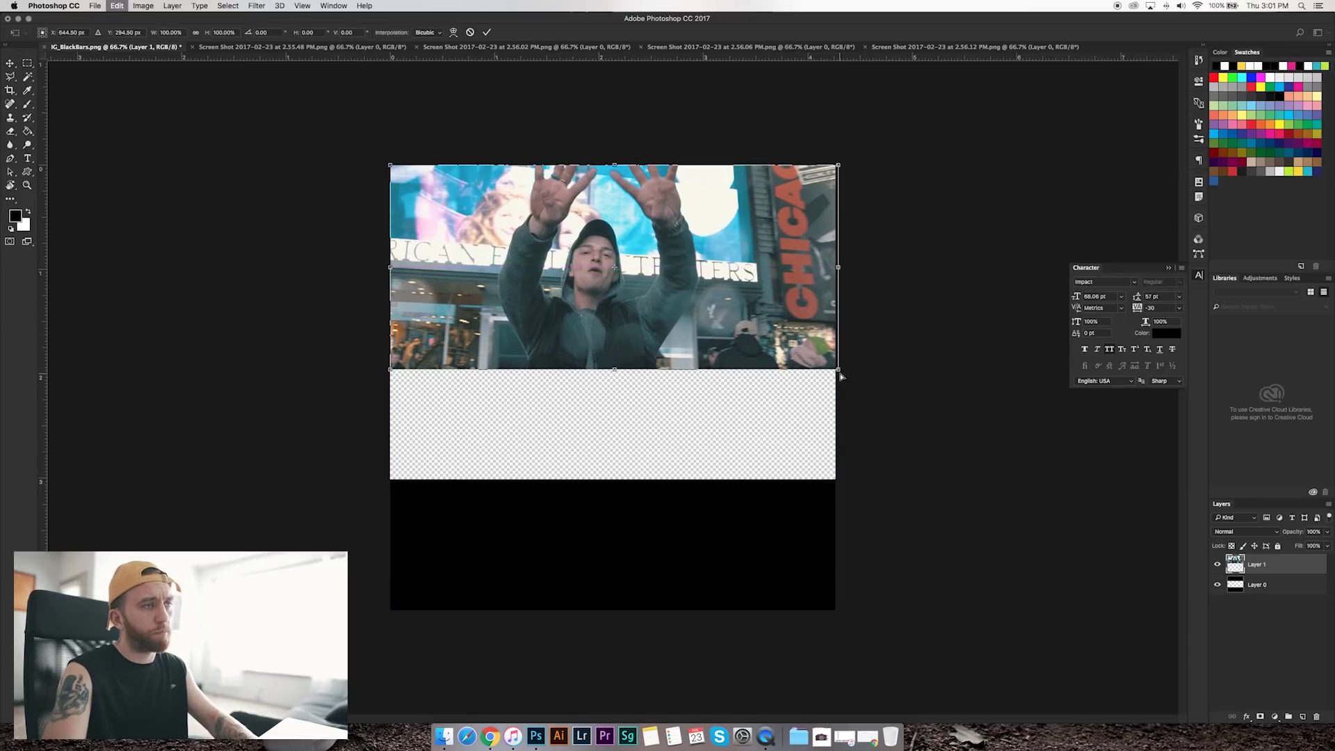
drag(841, 372, 703, 307)
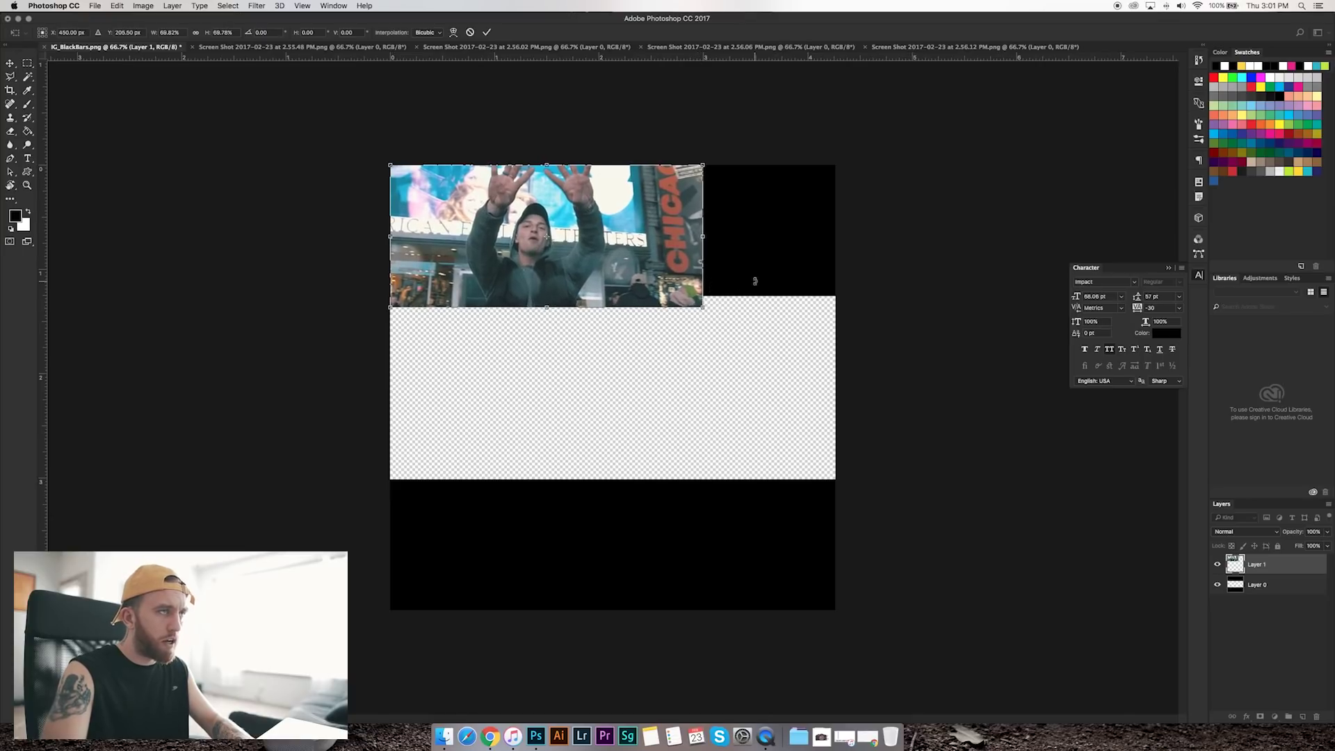
click(488, 33)
drag(648, 225, 586, 223)
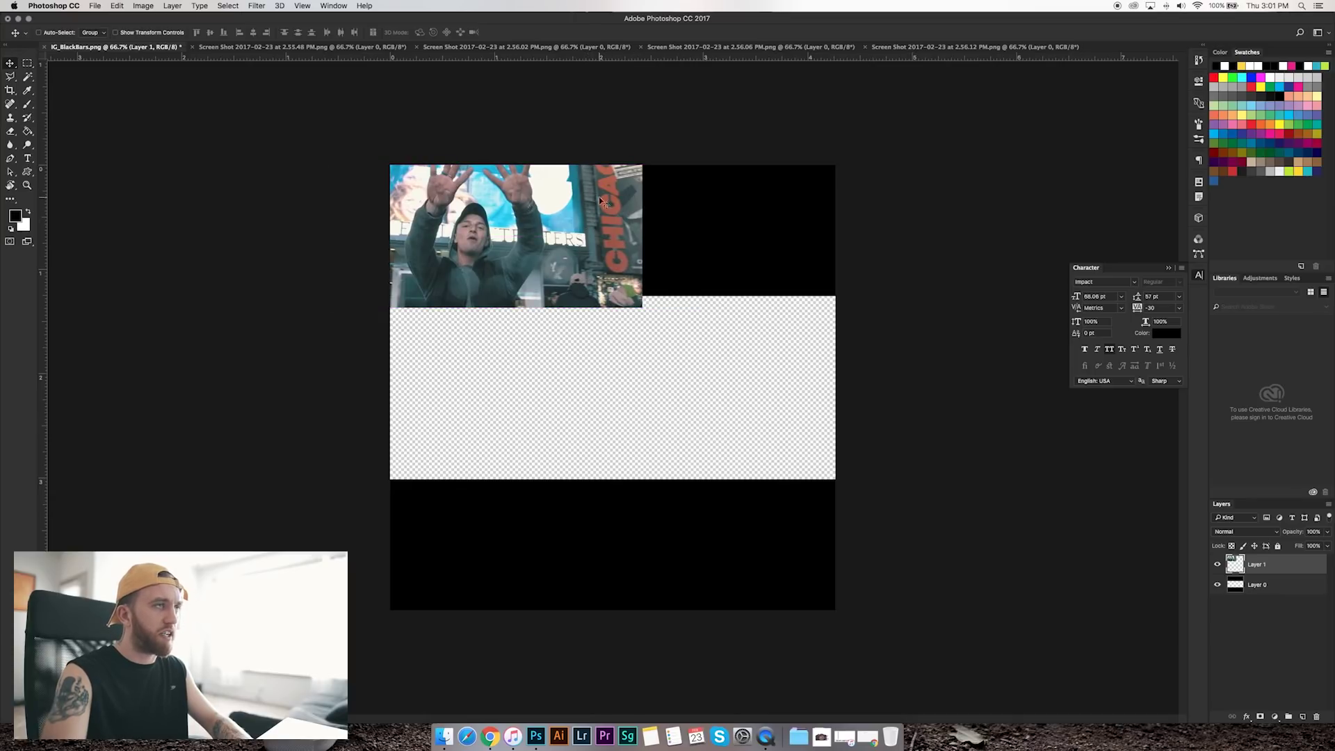
- Close the 2.55.48 PM screenshot document
click(725, 48)
click(525, 47)
click(204, 47)
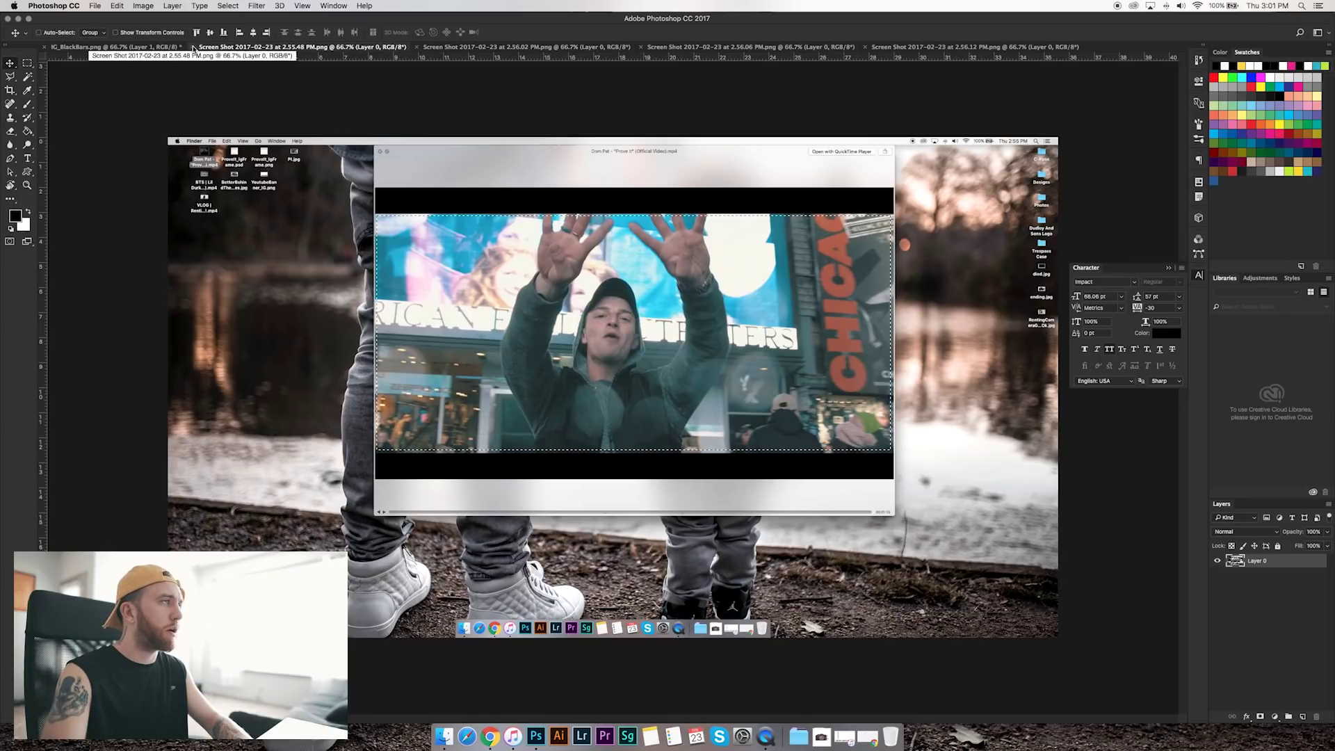
key(super+w)
- Copy a video area of about 20.44 by 9.38 in from the 2.56.12 PM screenshot and paste it into IG_BlackBars.png
click(467, 48)
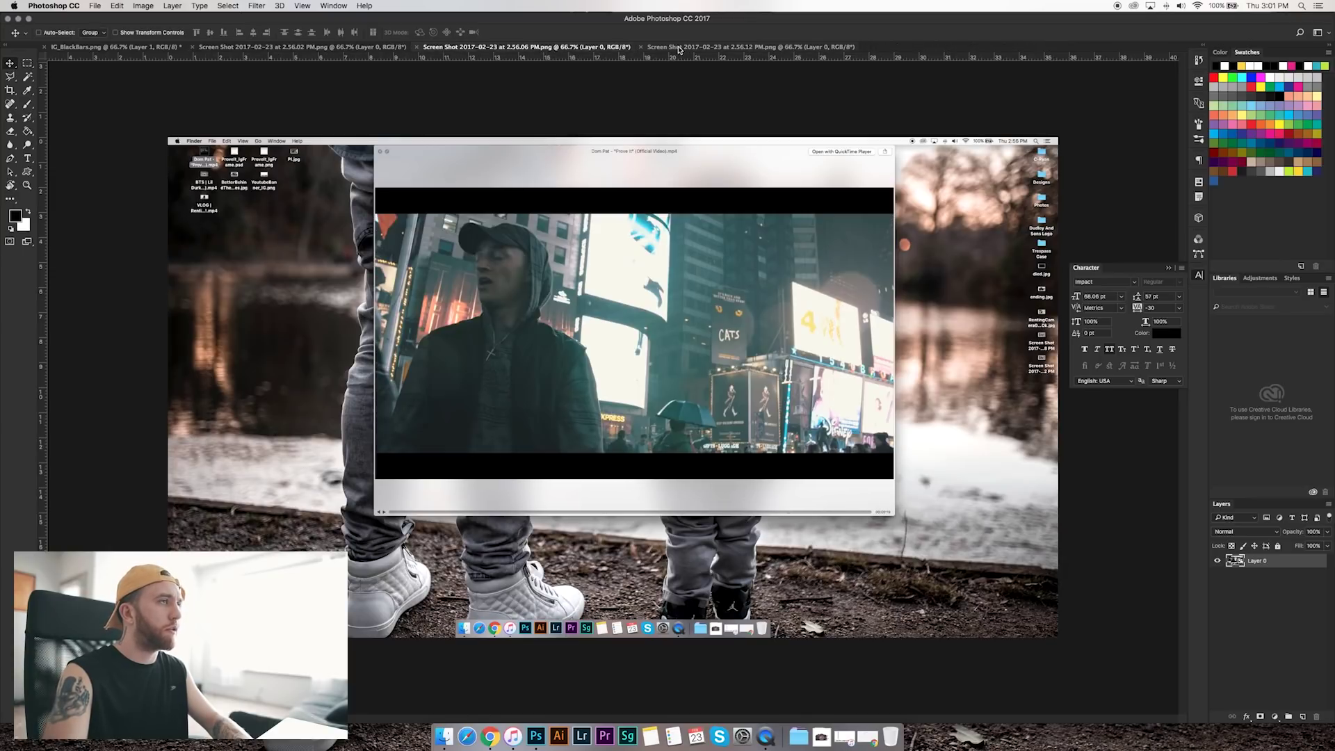
click(685, 48)
click(339, 48)
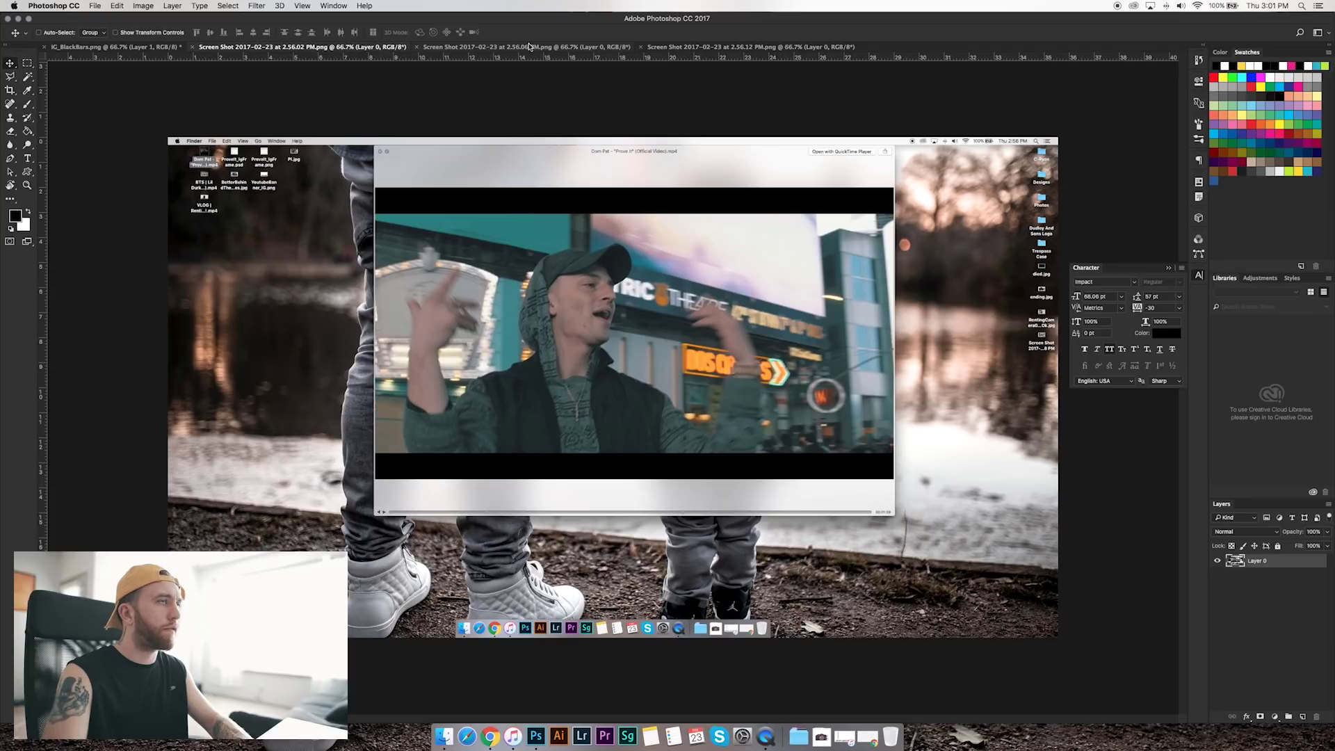
click(689, 48)
click(27, 64)
drag(377, 216, 890, 452)
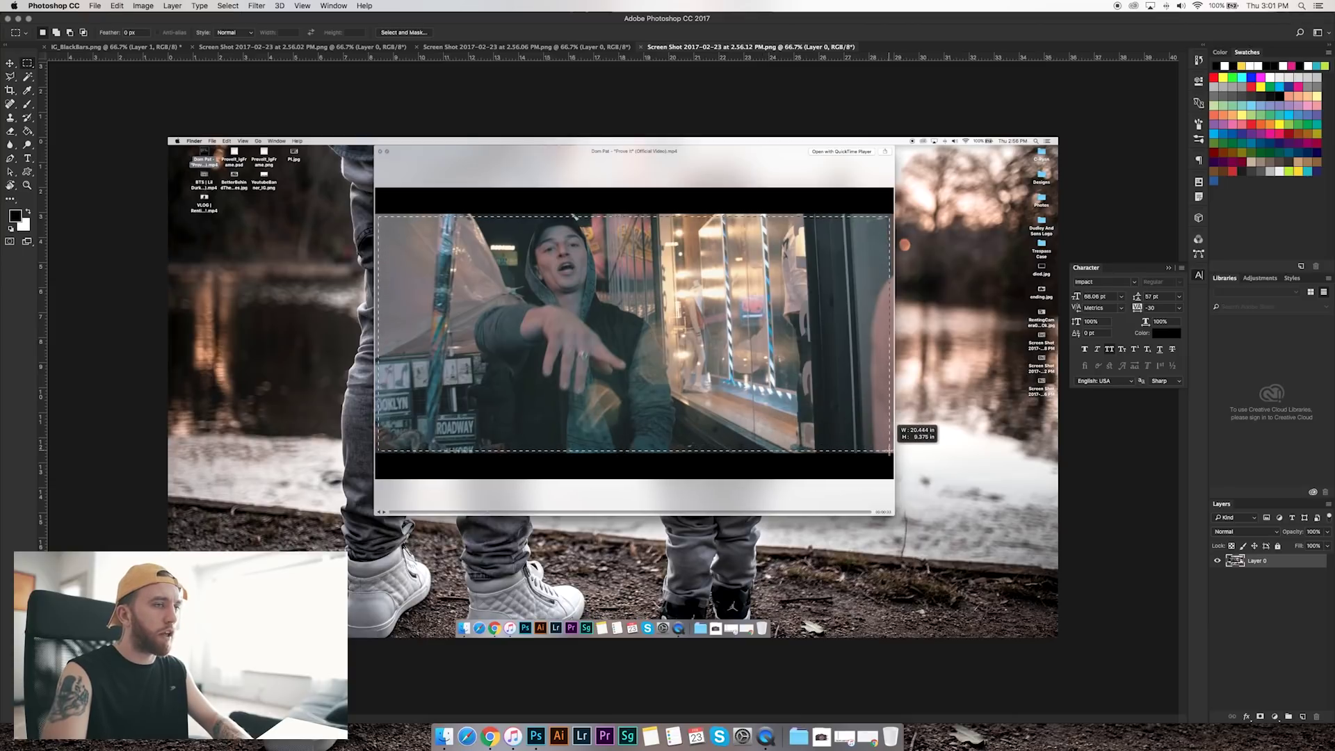
click(127, 48)
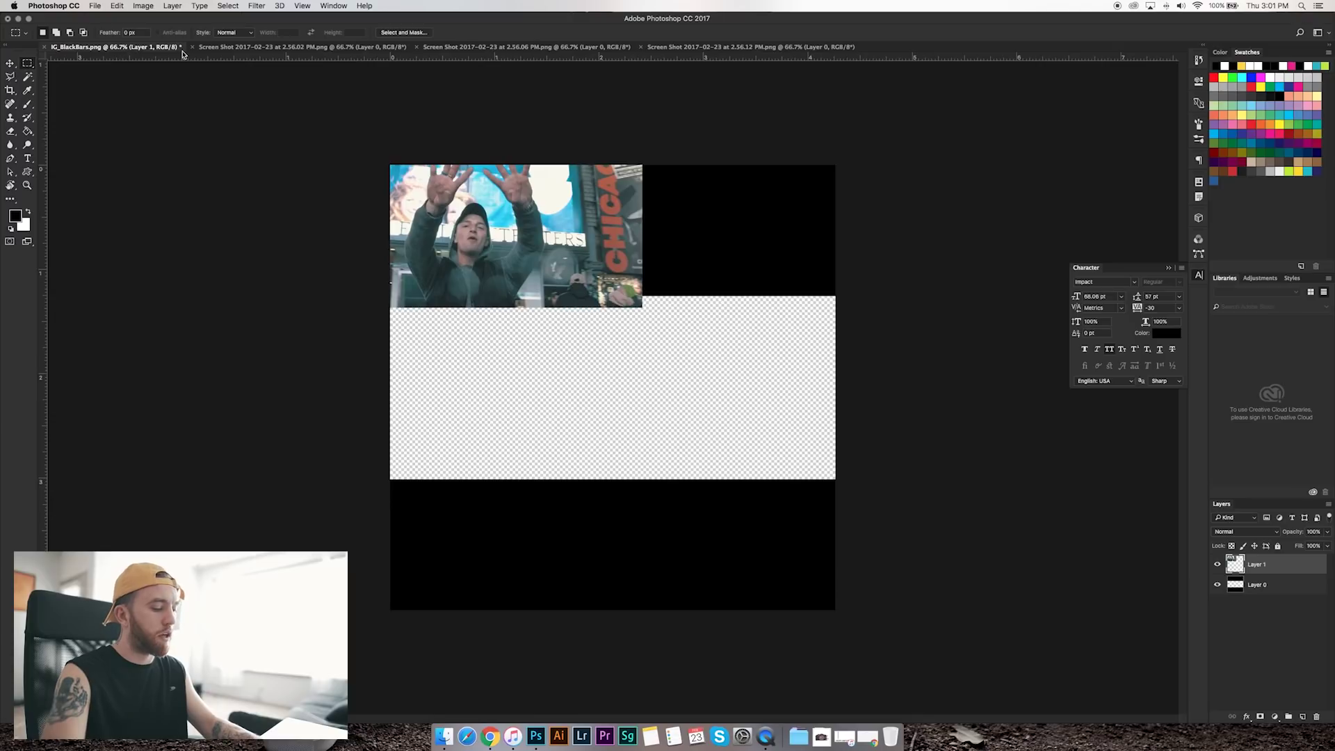
key(v)
- Scale down the second still and place it over the right part of the upper black bar, overlapping the first still
key(super+t)
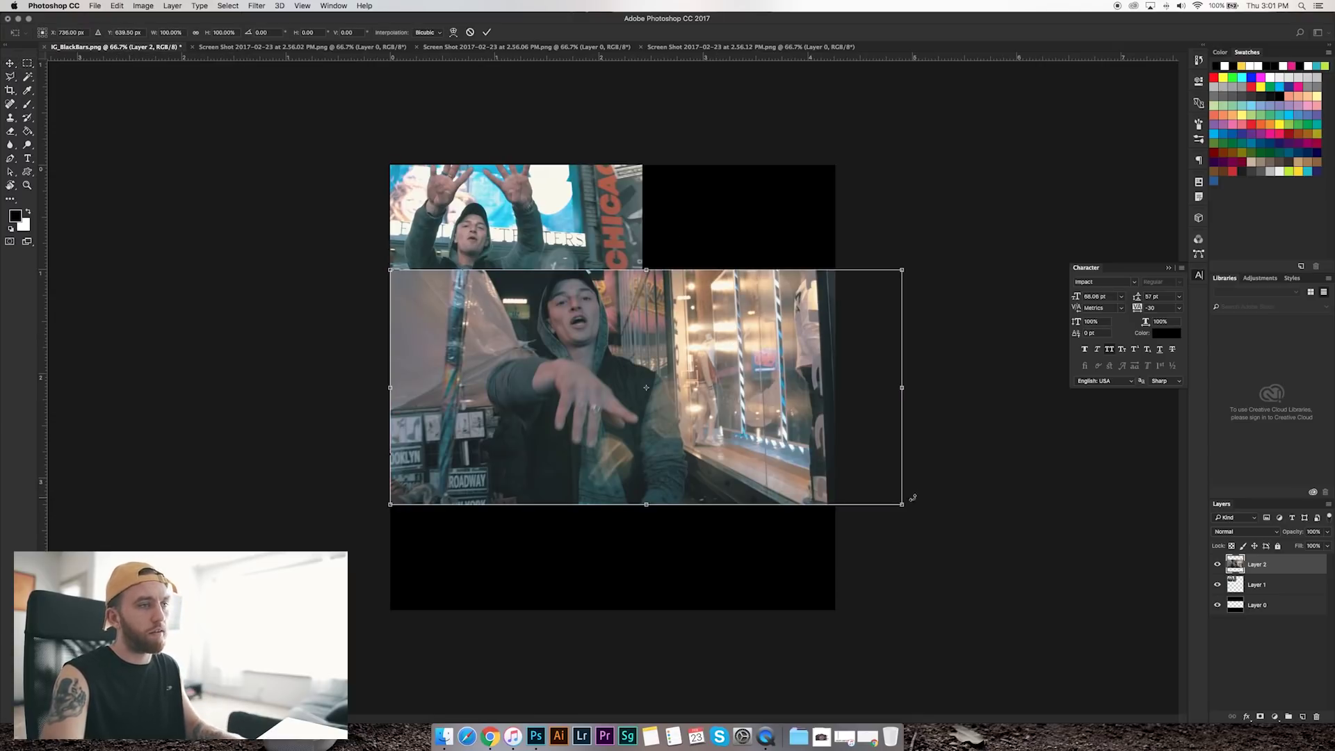
drag(903, 507, 740, 425)
drag(706, 361, 856, 259)
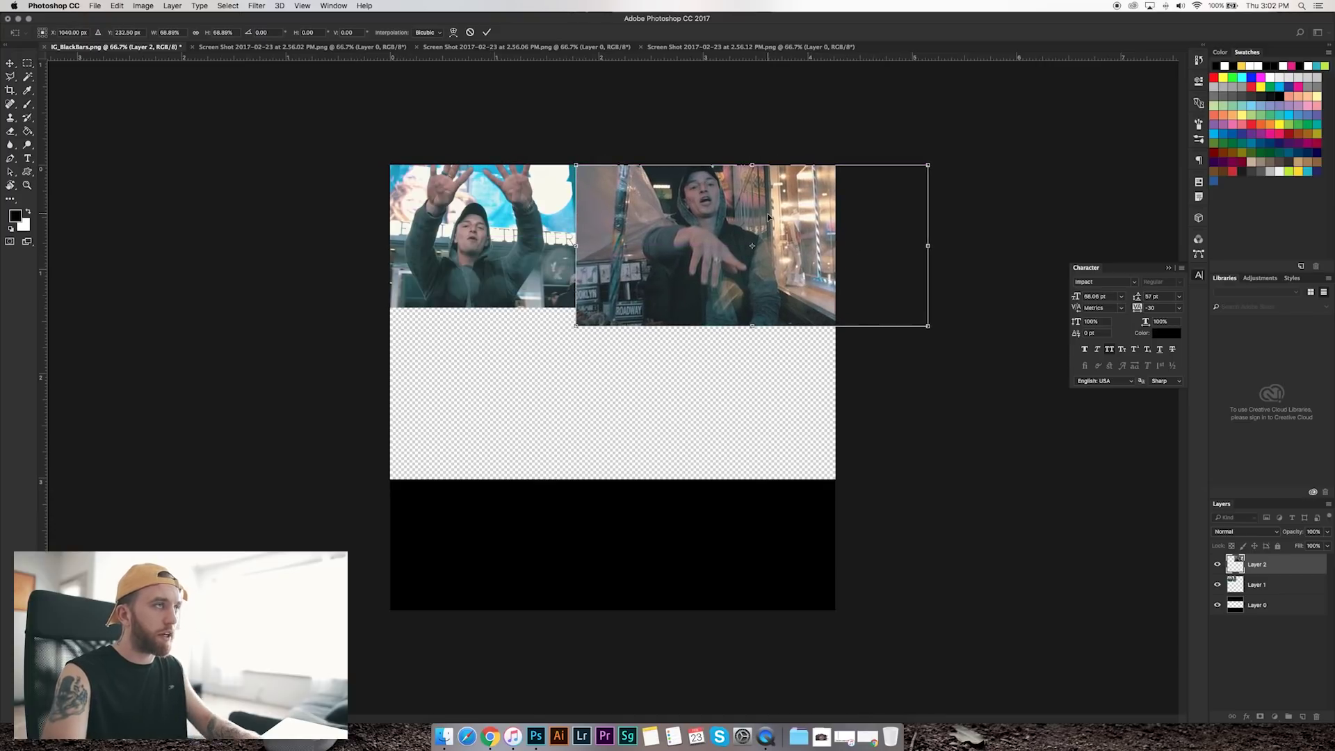
drag(574, 329, 592, 319)
click(486, 31)
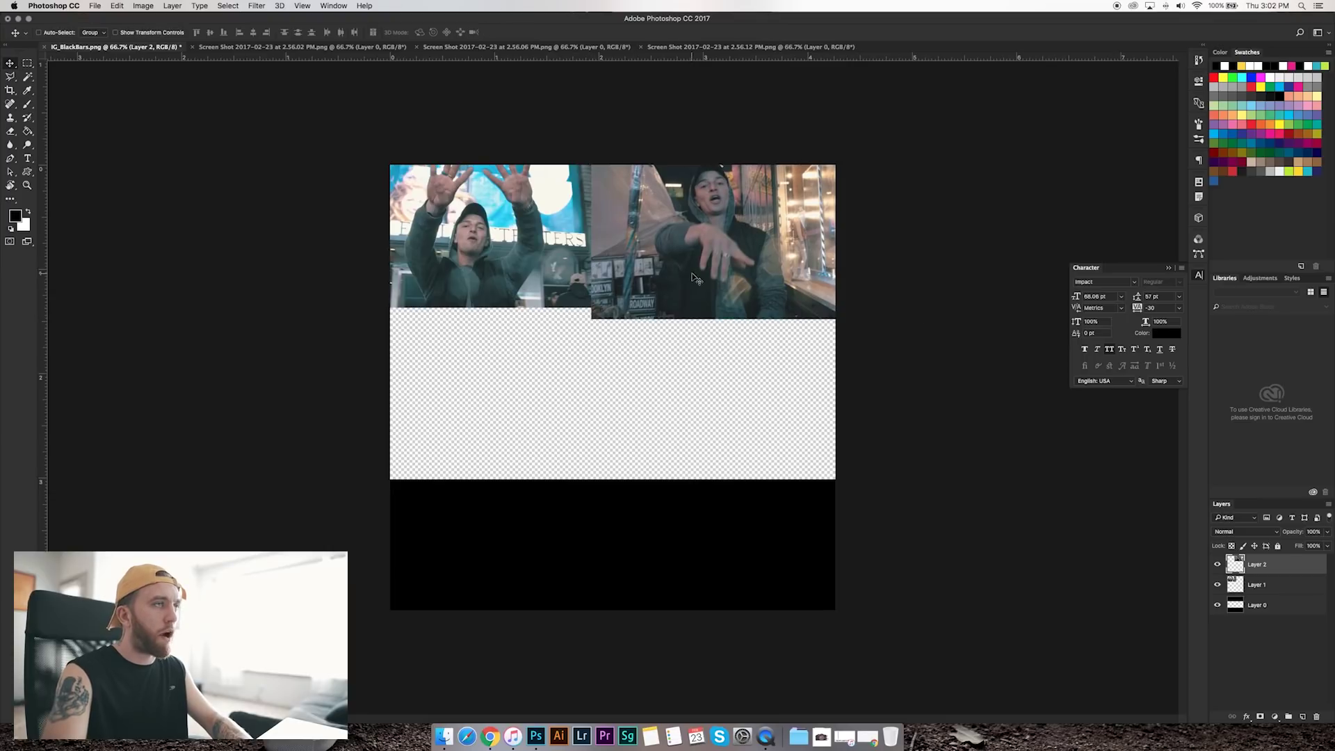
- Load Layer 0's black bars as a selection and invert it to select the transparent middle
click(1261, 605)
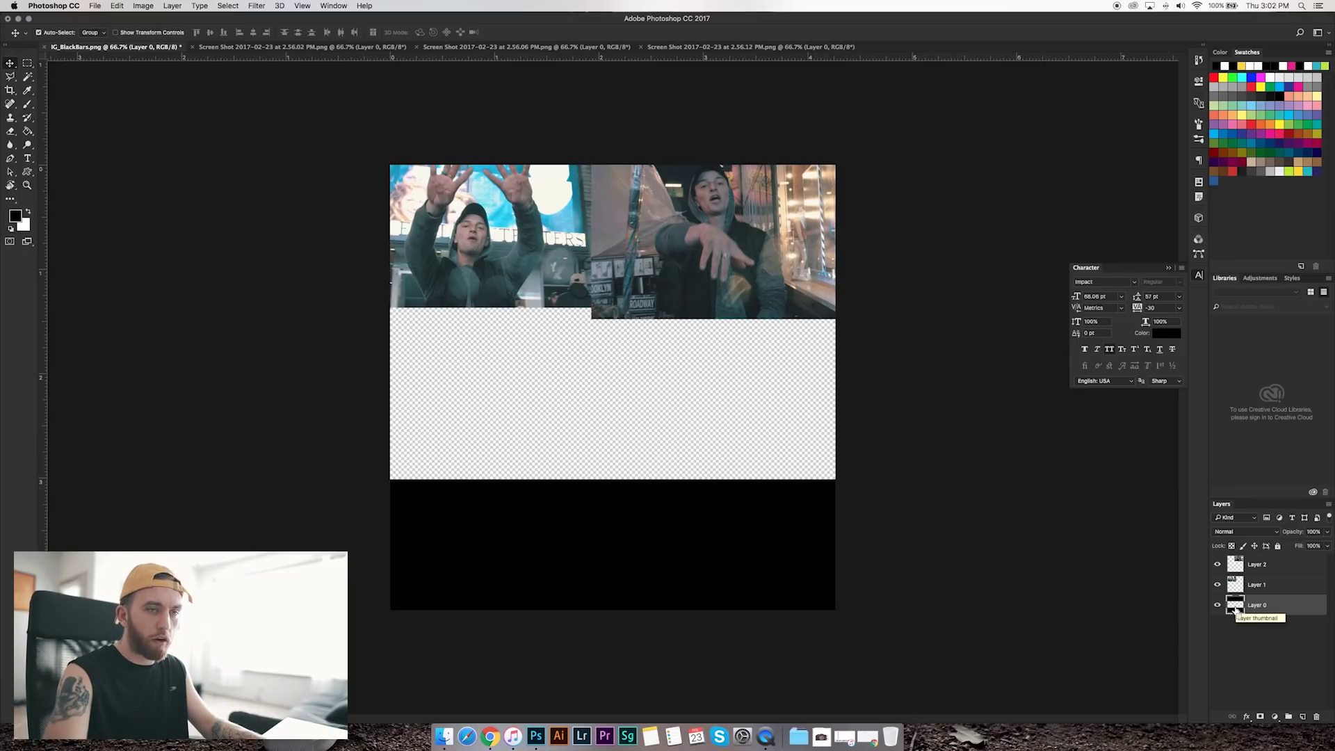
super+click(1235, 606)
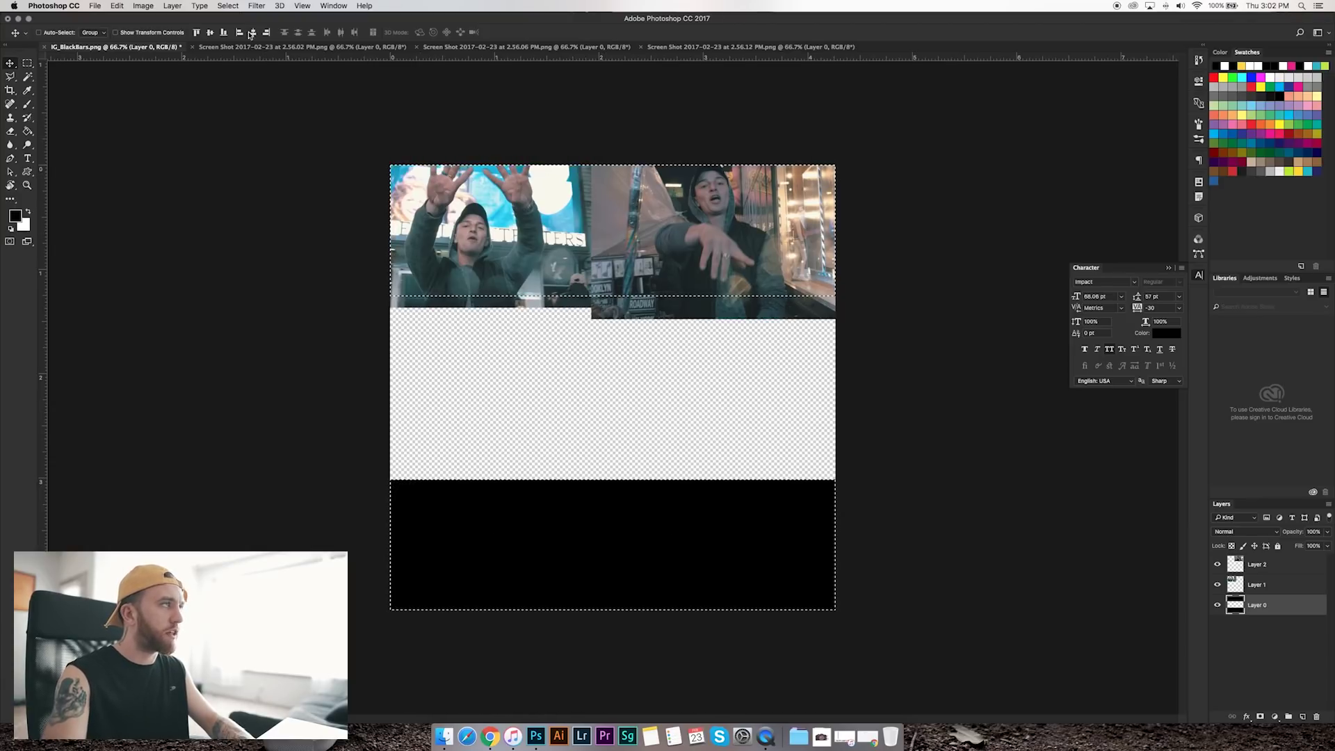
click(230, 6)
click(235, 48)
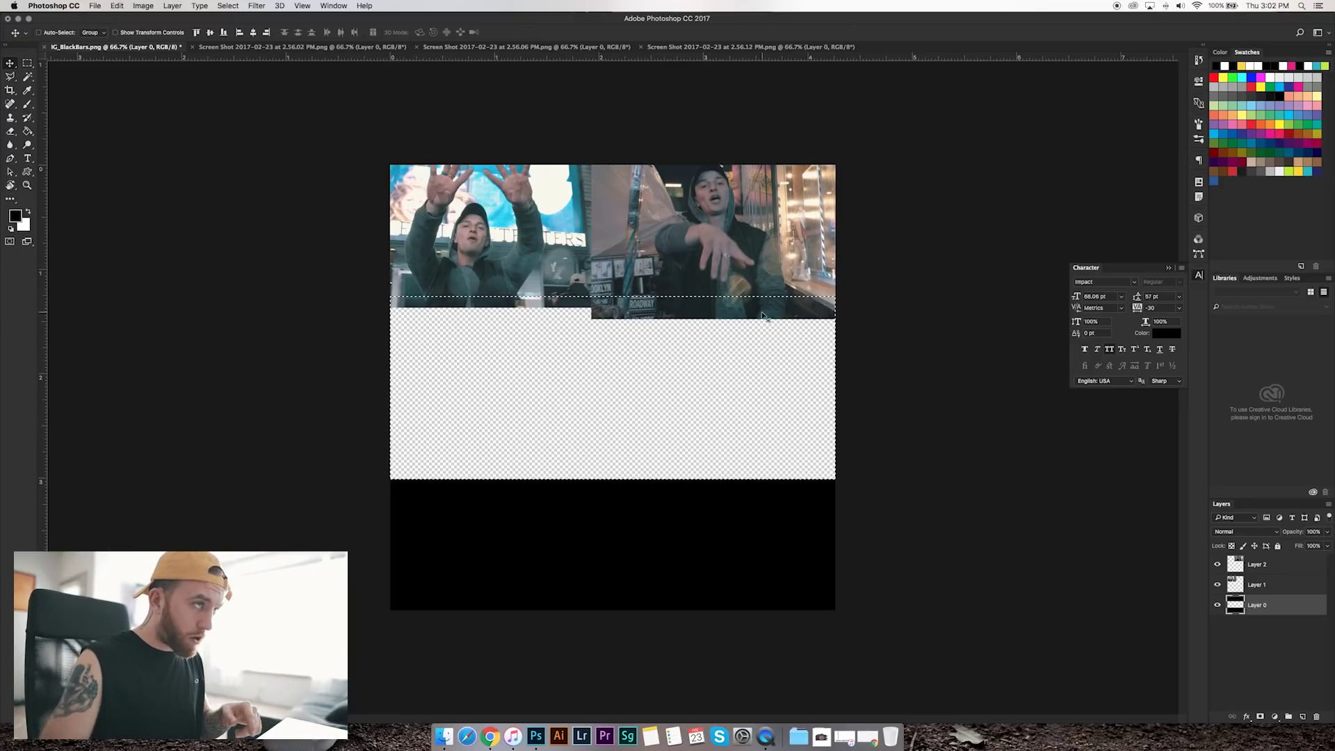
- Delete the parts of Layer 1 and Layer 2 that overlap the transparent middle, and deselect
click(1278, 587)
key(Delete)
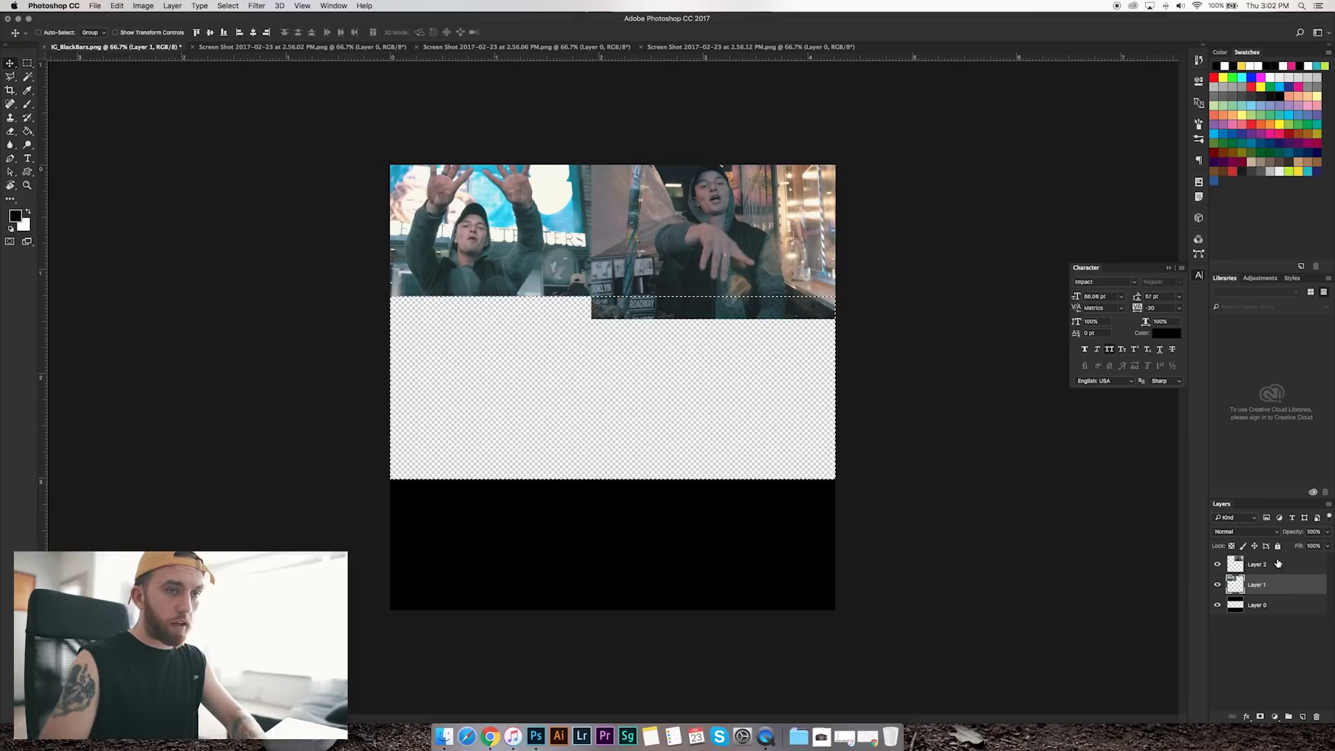
click(1278, 561)
key(Delete)
key(super+d)
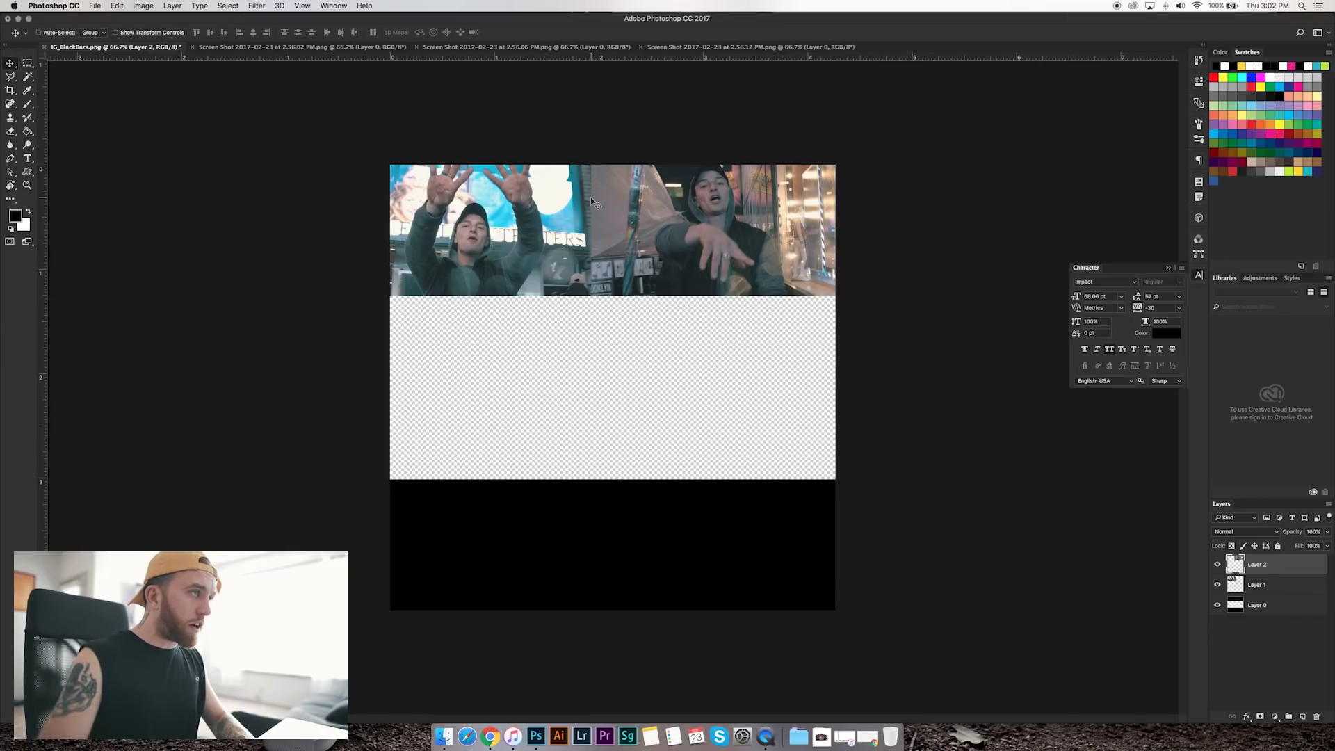
- Erase Layer 2's left edge with a large soft Eraser to blend the two stills together
key(e)
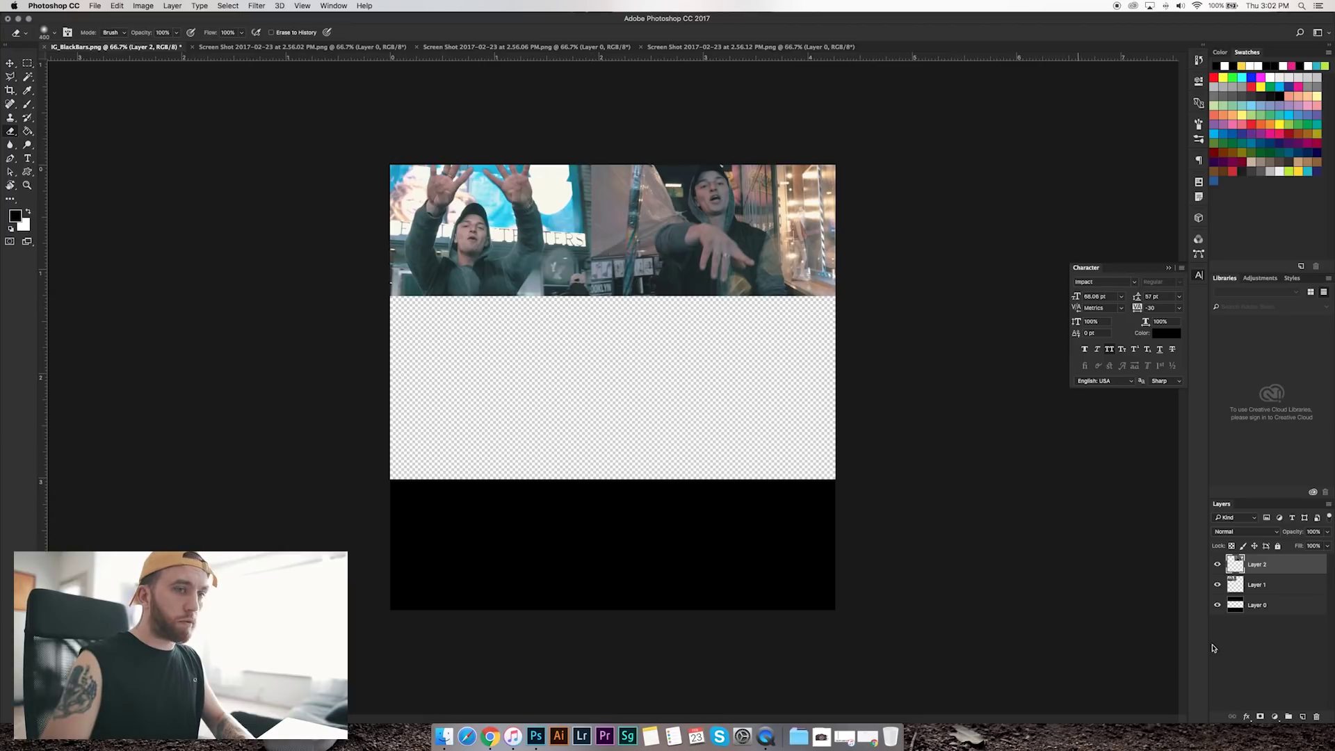
click(1217, 564)
click(1217, 564)
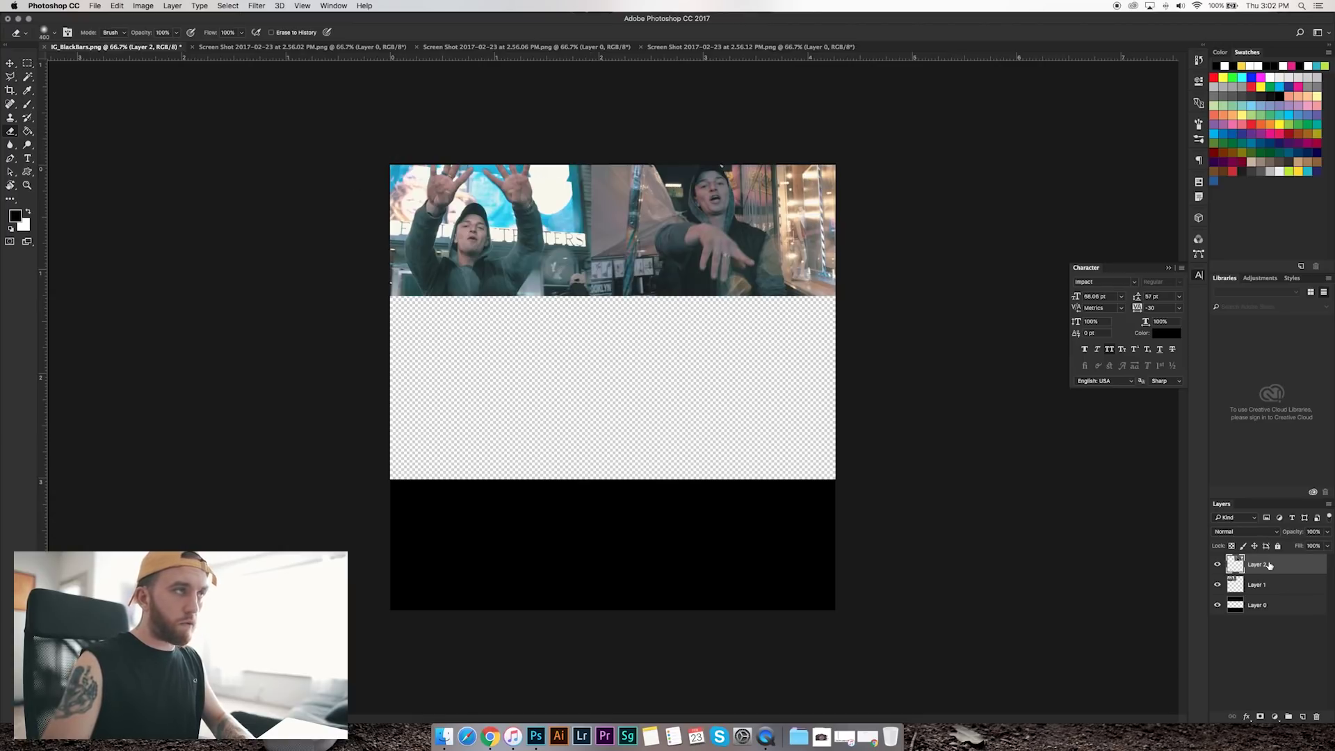
mouse_move(542, 201)
mouse_down()
mouse_move(534, 256)
mouse_move(550, 140)
mouse_move(533, 167)
mouse_move(536, 323)
mouse_move(537, 280)
mouse_up()
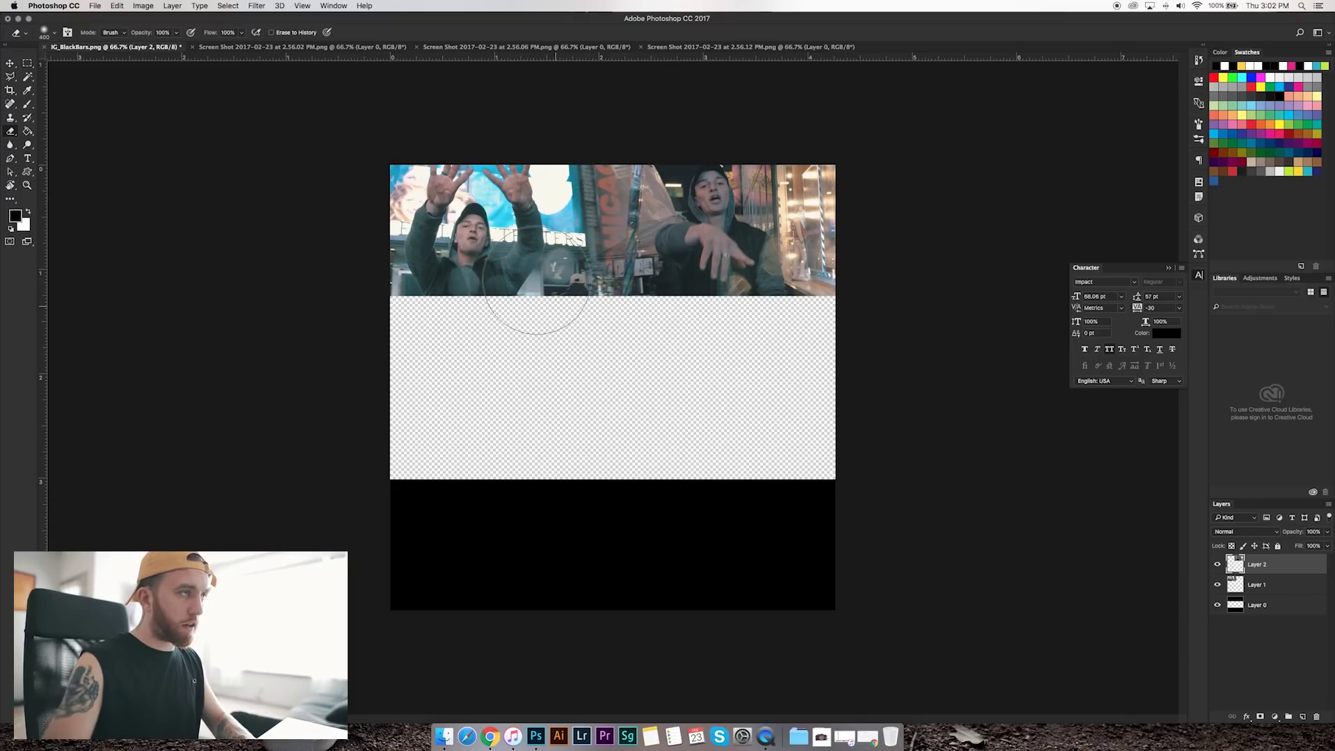
key(v)
drag(716, 259, 723, 258)
key(super+z)
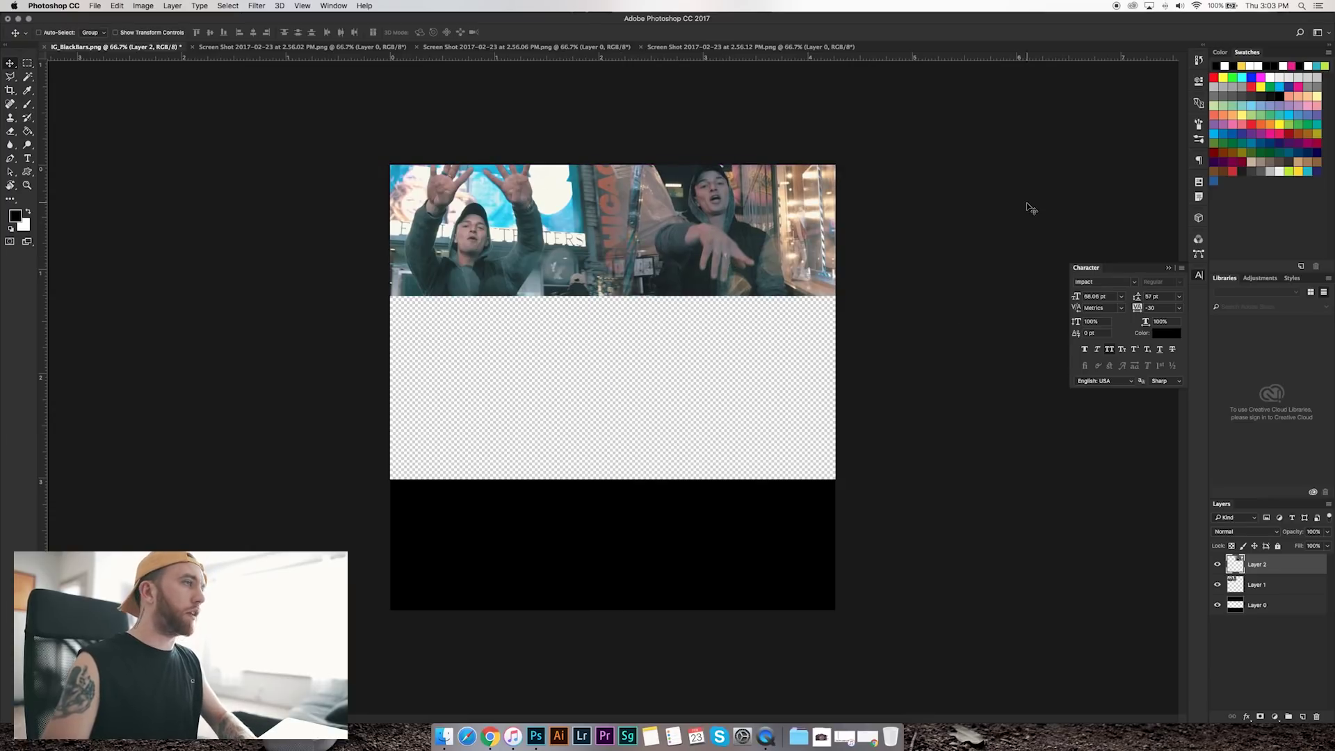
- Create a text box spanning the frame's width over the stills and enter the text DOM PAT
key(t)
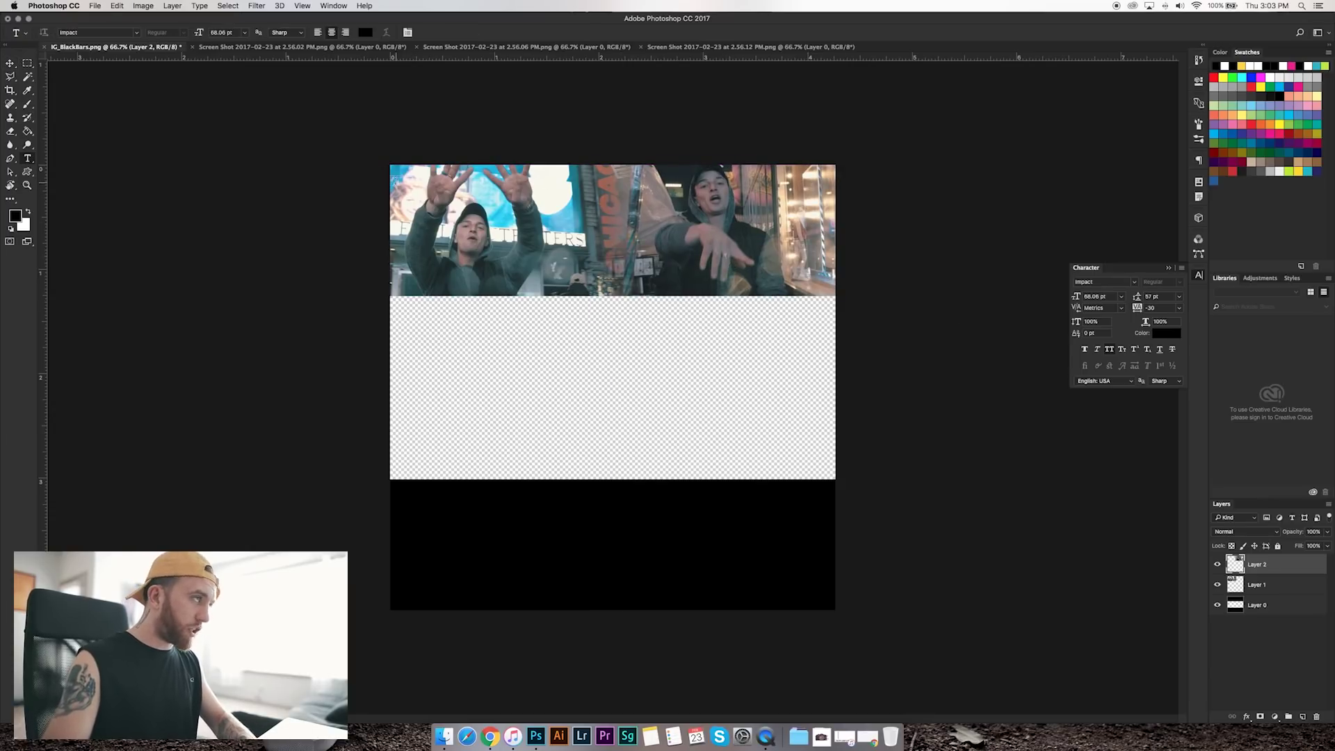
drag(390, 182, 835, 342)
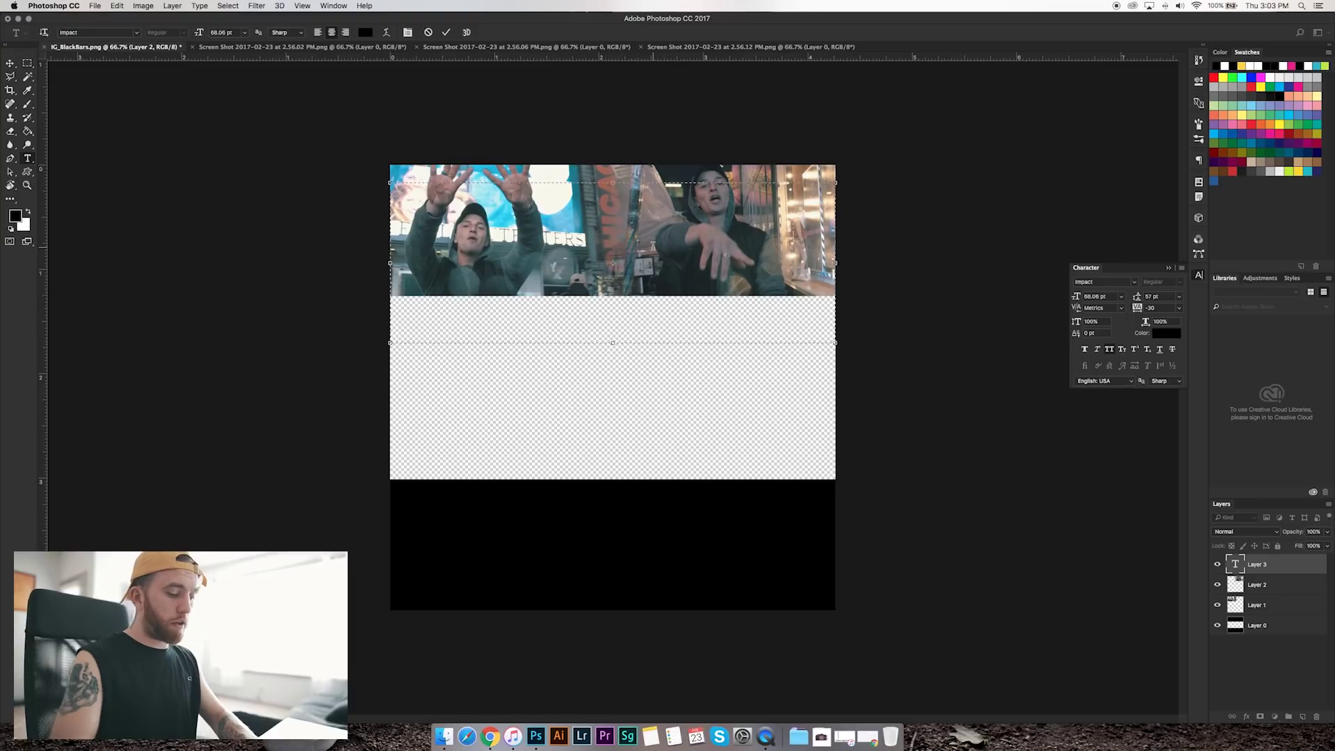
text(DOMP)
key(BackSpace)
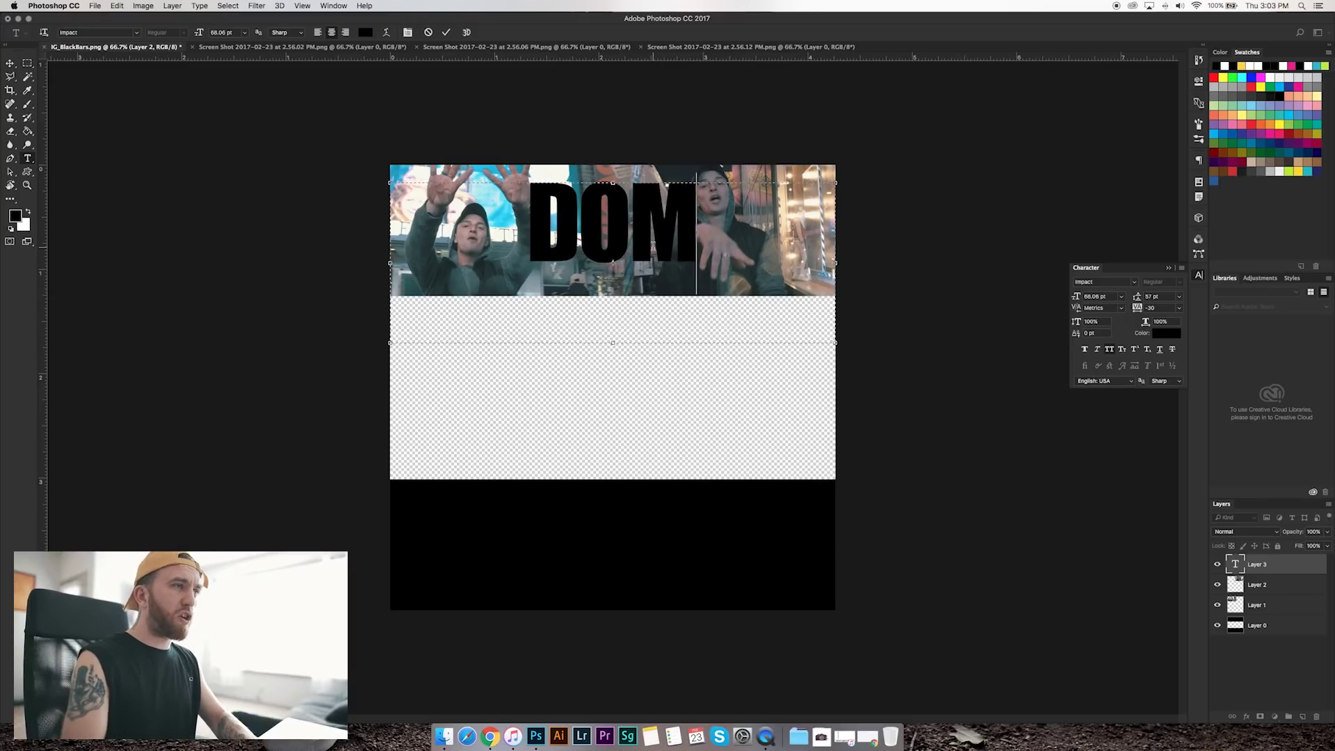
text(PAT)
- Set the DOM PAT text to 10 pt Gotham Medium
key(super+a)
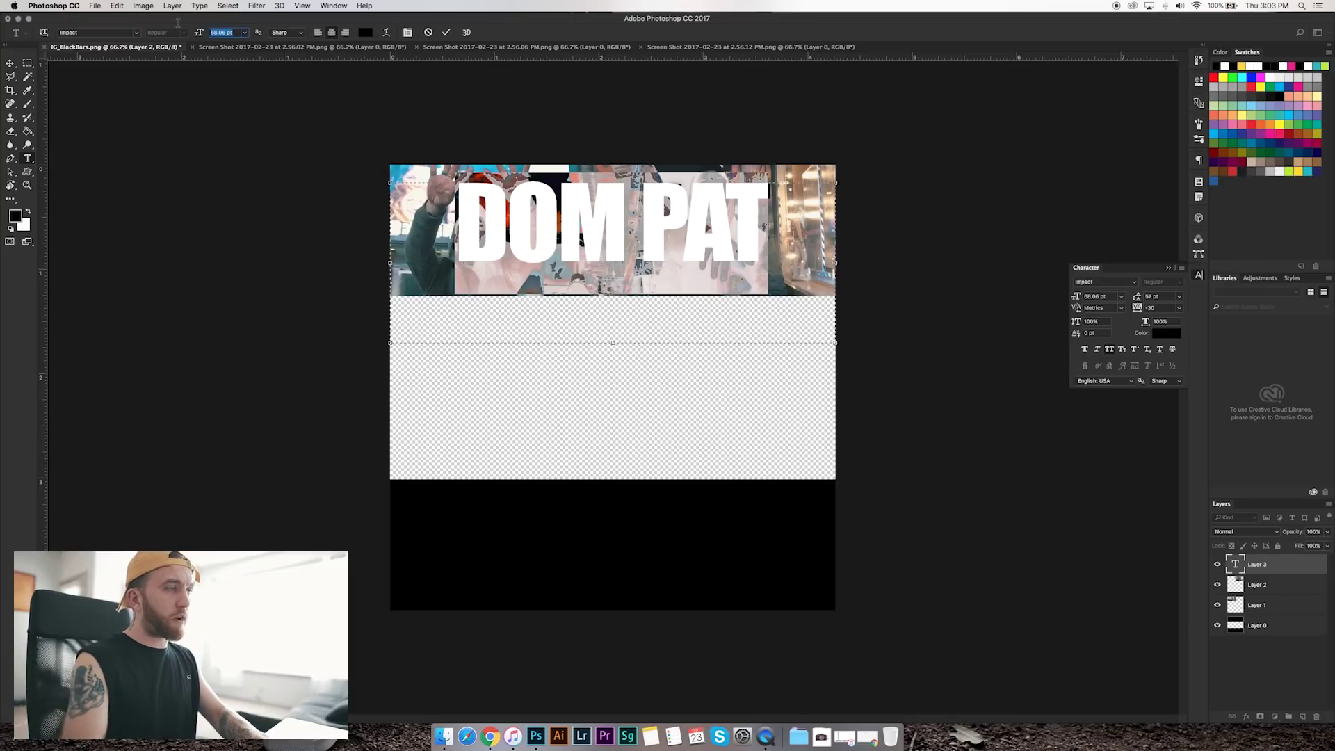
text(20)
text(10)
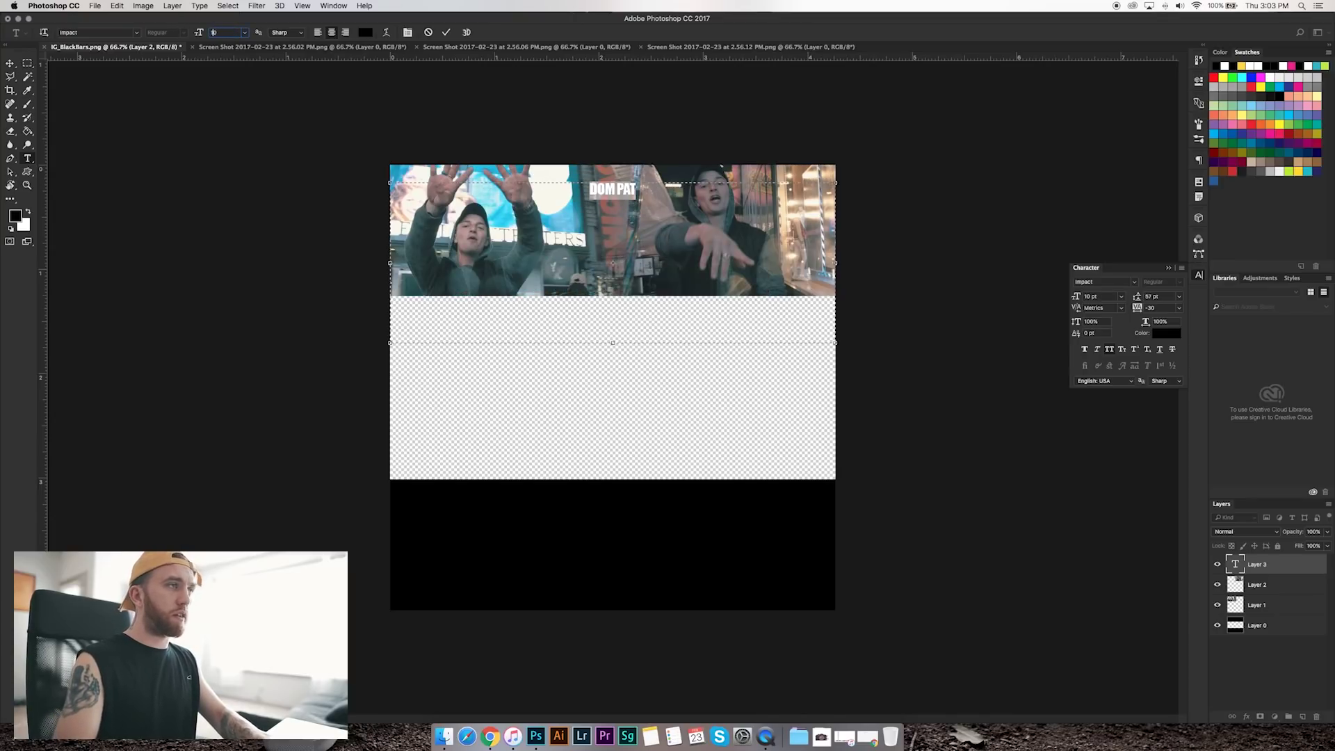
click(137, 34)
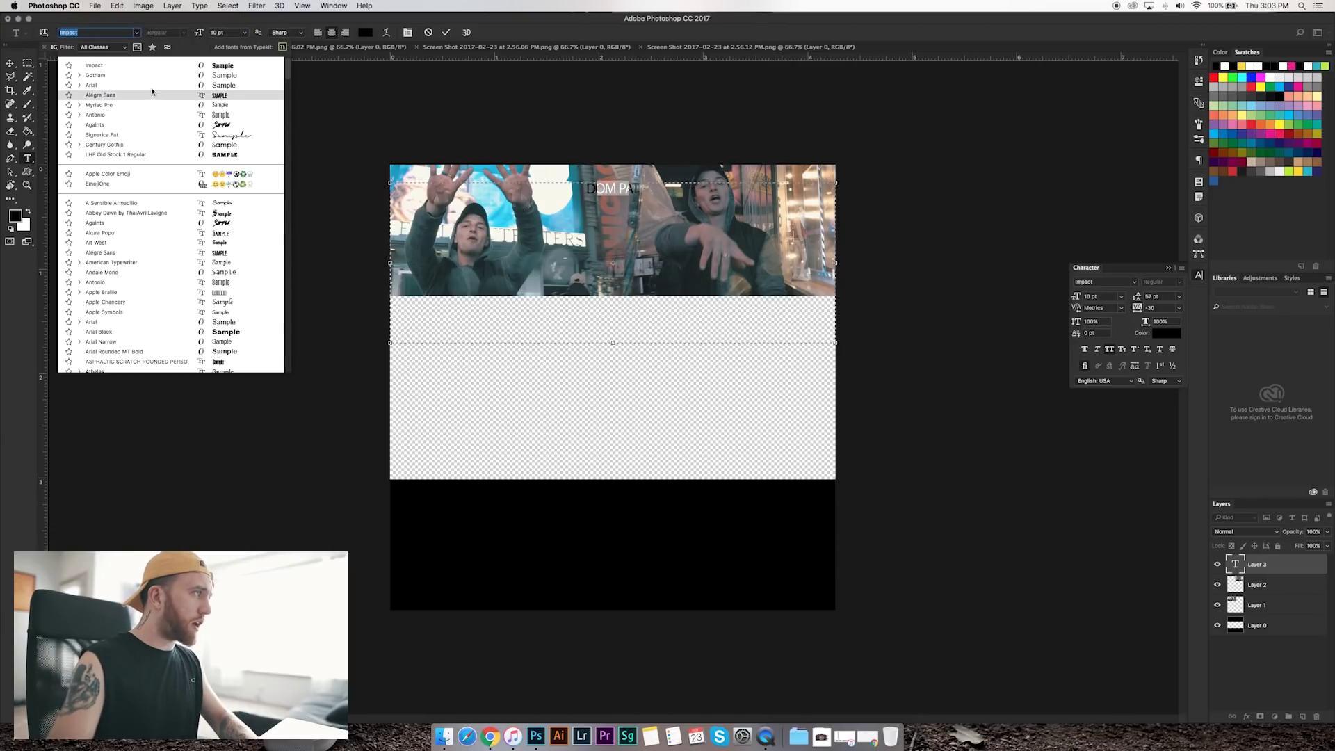
click(152, 76)
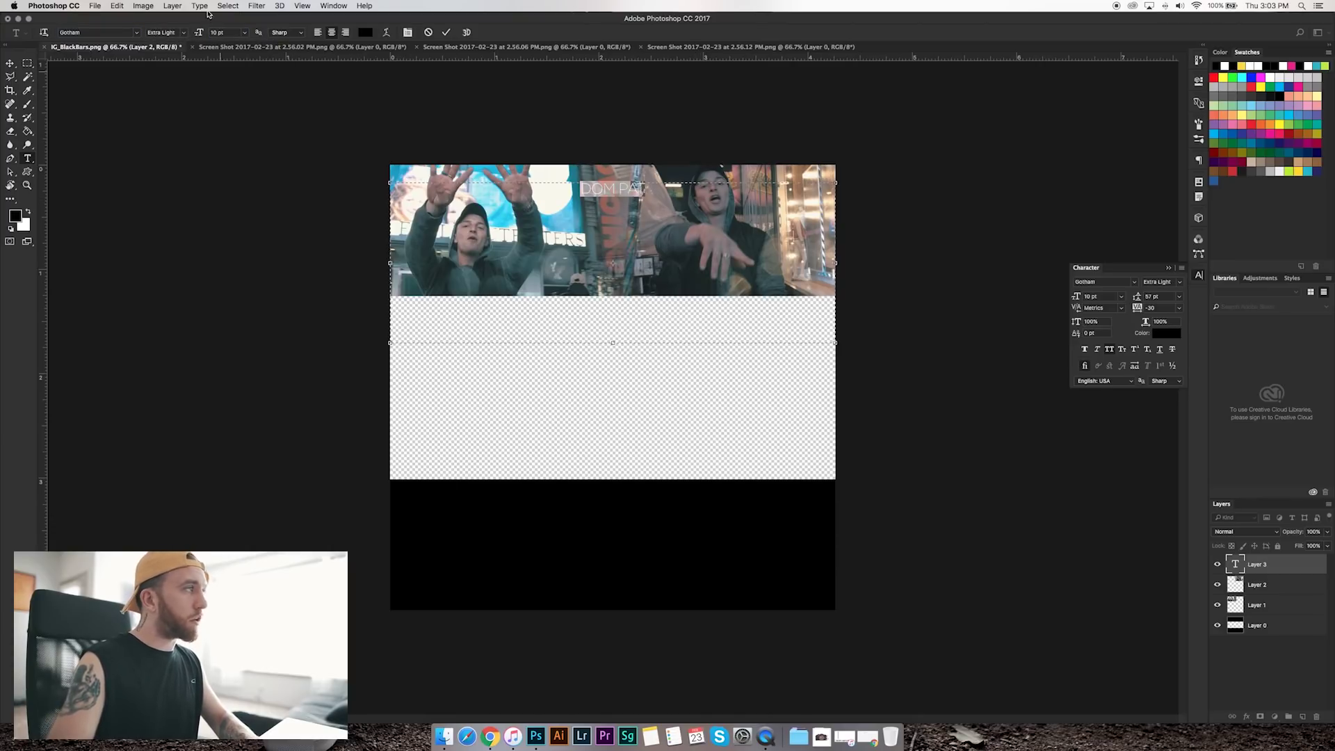
click(185, 36)
click(182, 47)
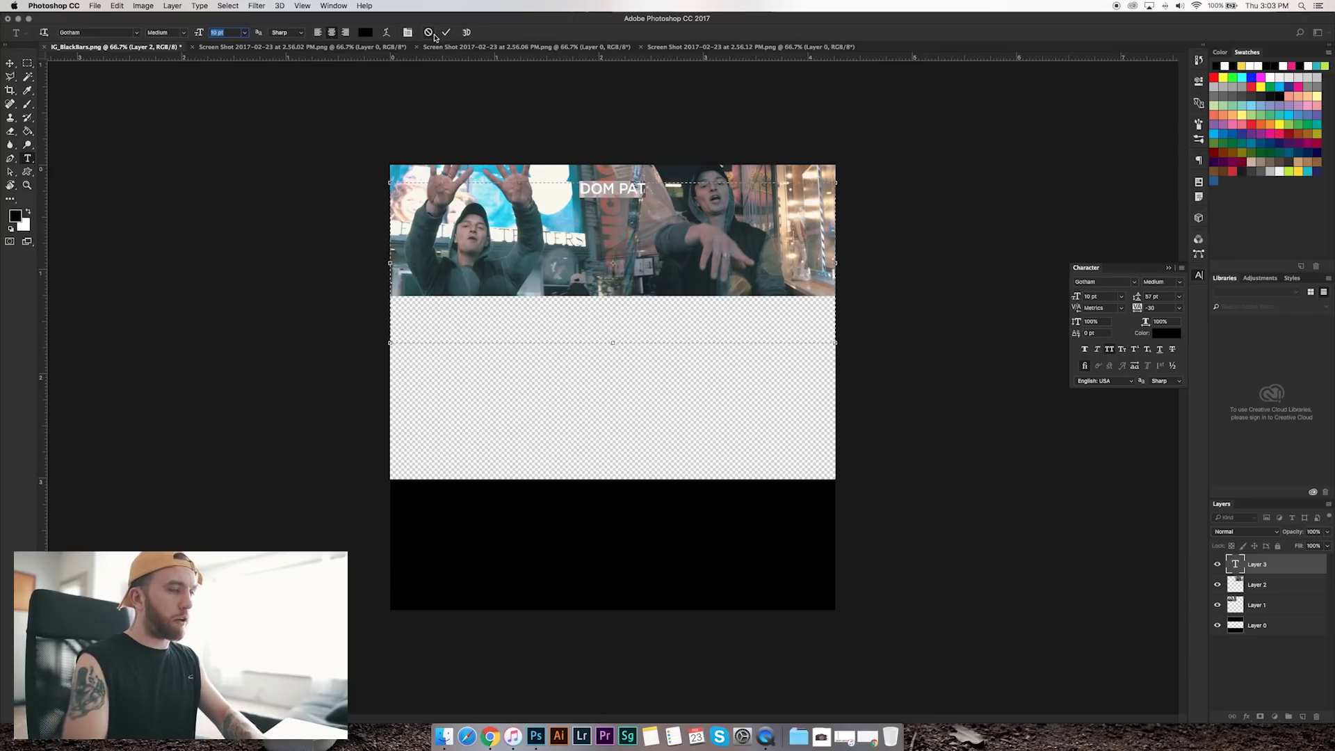
- Set the DOM PAT text to 7 pt and add a frame-wide text box just below it reading PROVE IT
text(7)
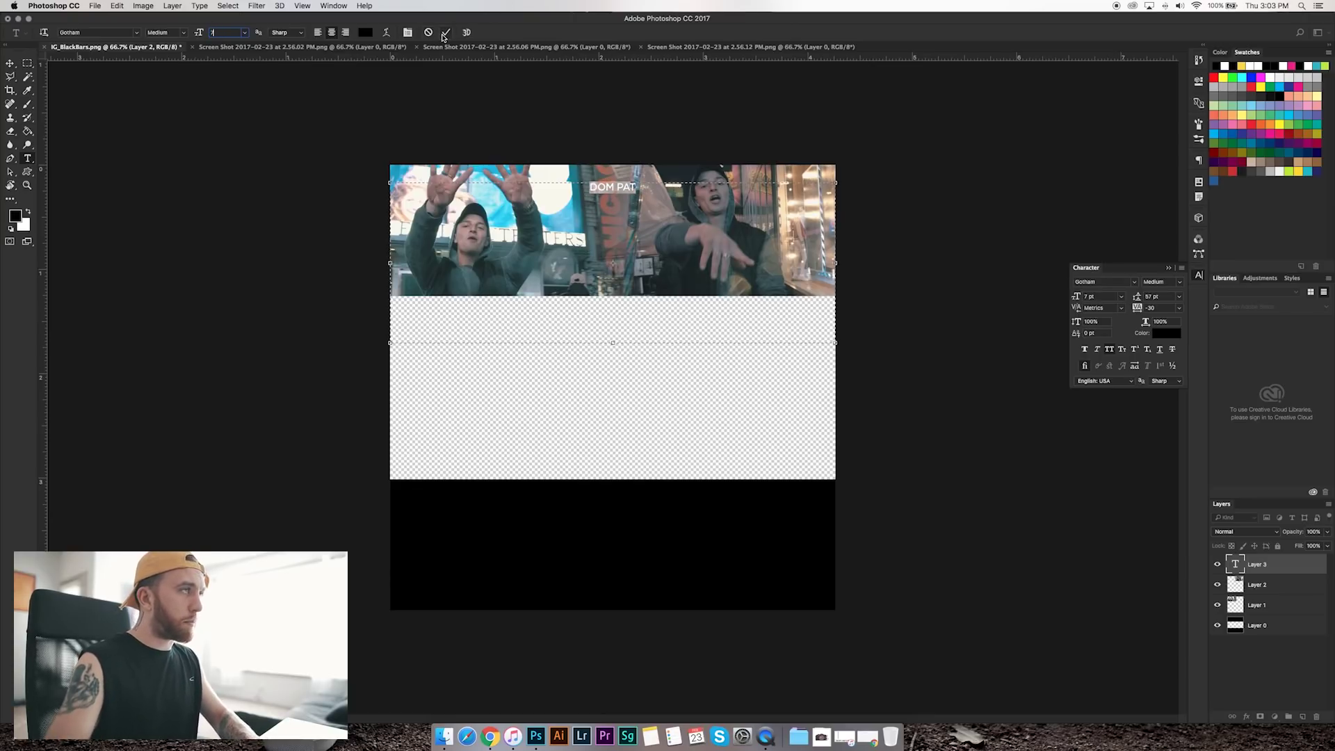
click(445, 33)
mouse_move(390, 200)
mouse_down()
mouse_move(610, 280)
mouse_move(835, 328)
mouse_move(833, 342)
mouse_up()
text(PROVE IT)
- Make the PROVE IT text white at 17 pt and move it up slightly toward DOM PAT
key(super+a)
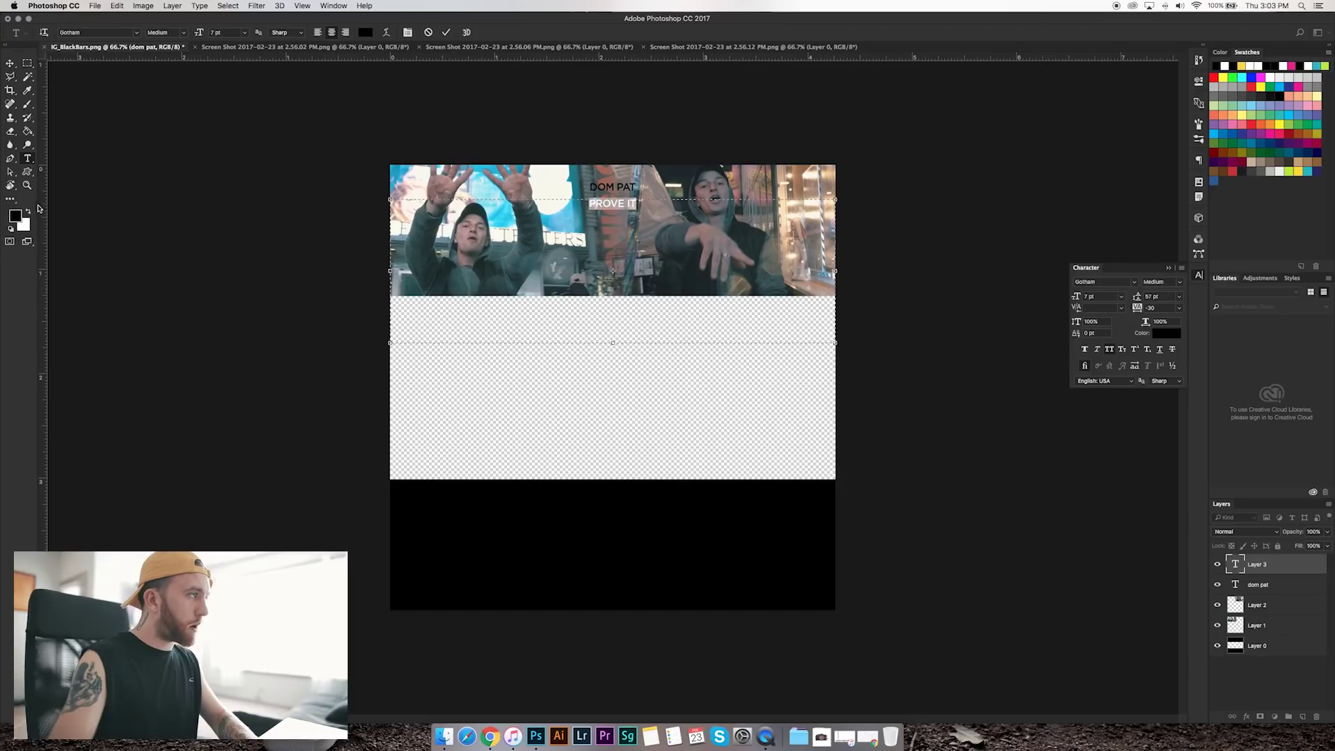
click(29, 211)
drag(198, 33, 206, 34)
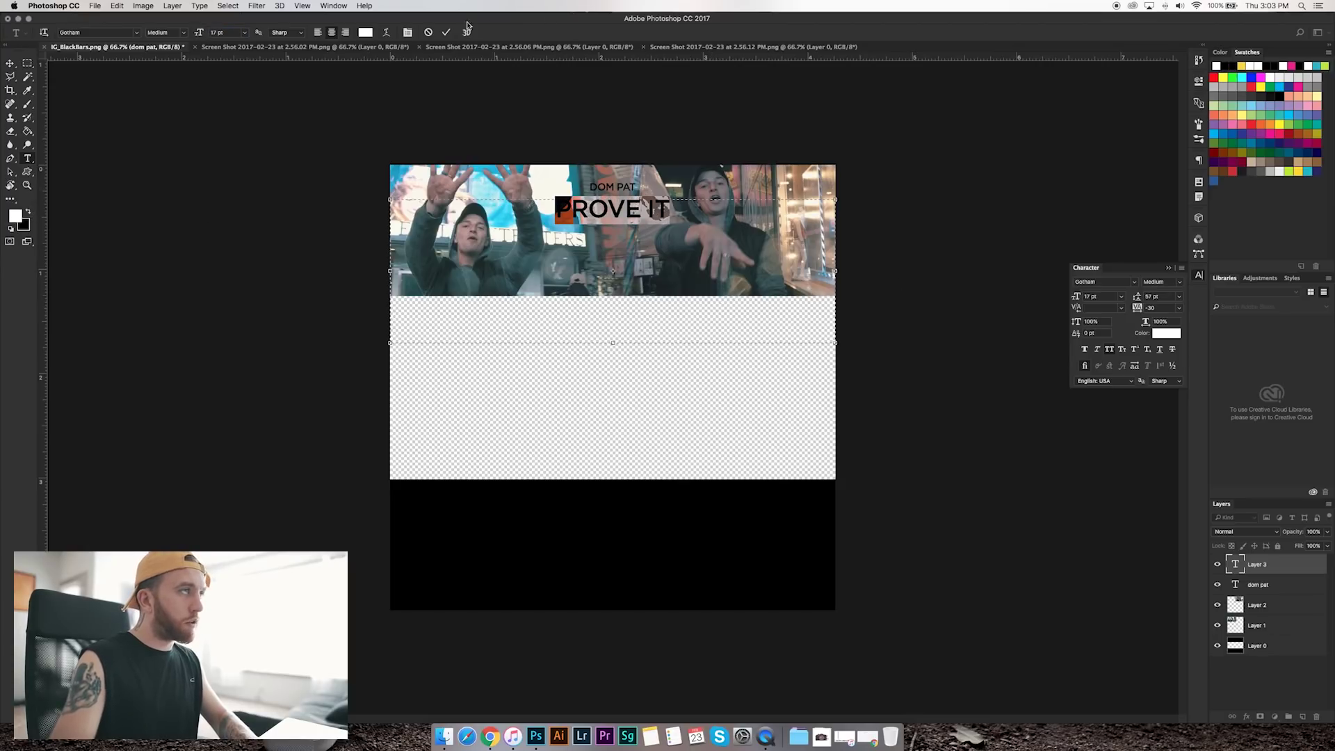
click(445, 32)
key(v)
drag(631, 202, 629, 193)
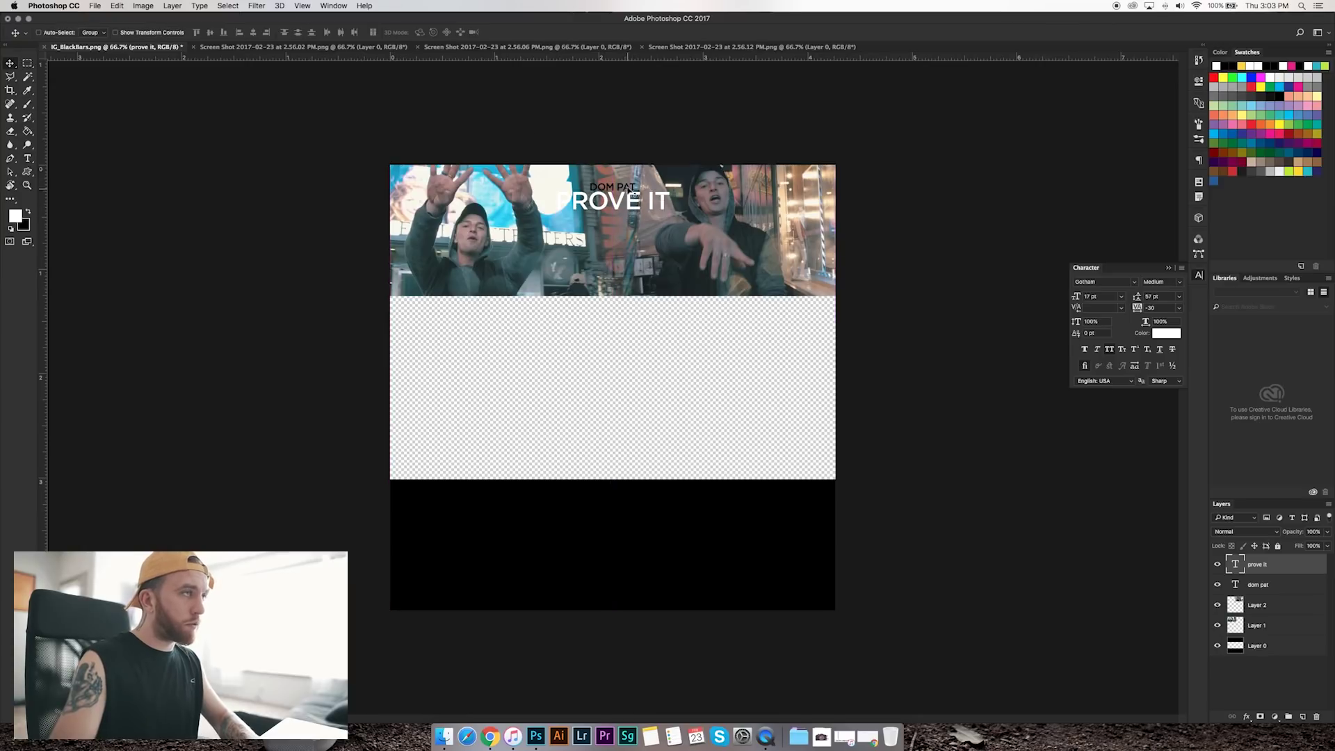
- Change the DOM PAT text colour to white
key(t)
click(629, 193)
click(28, 211)
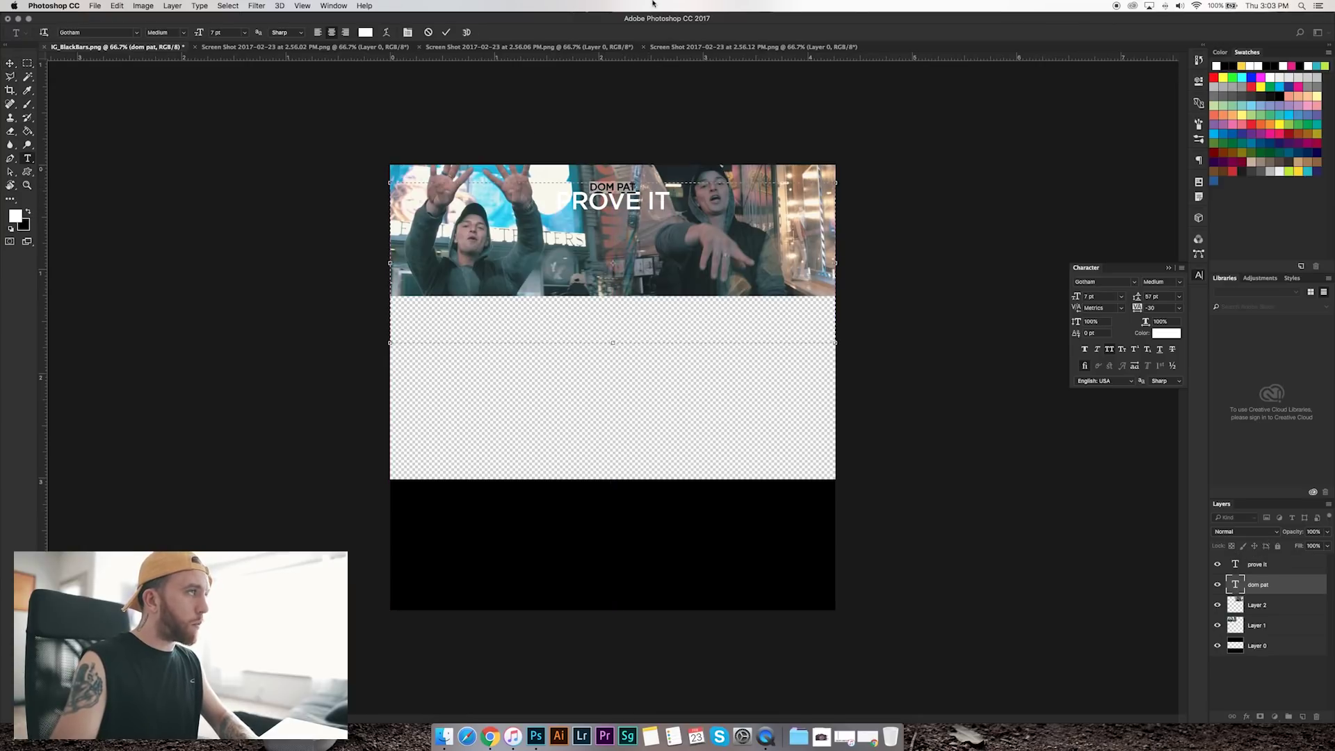
click(446, 33)
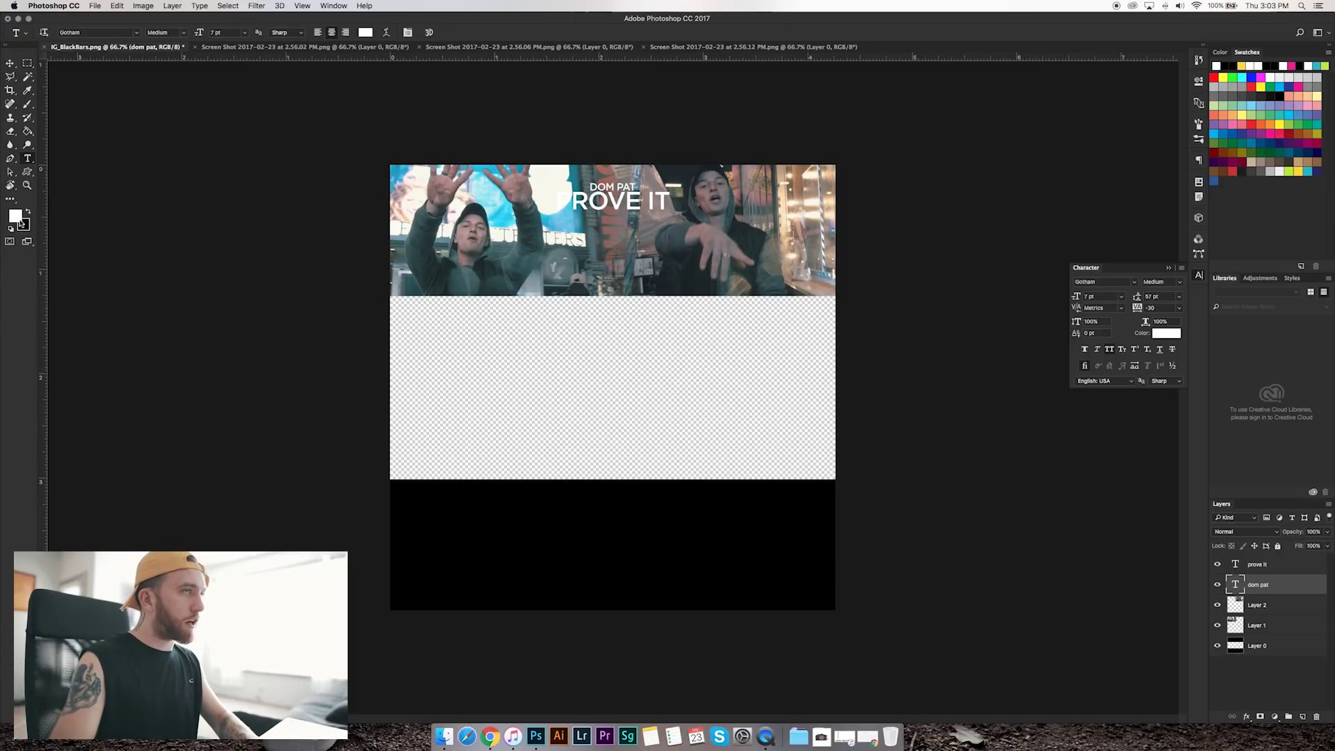
- Set the DOM PAT text to 6 pt with a letter tracking of 670
triple_click(611, 188)
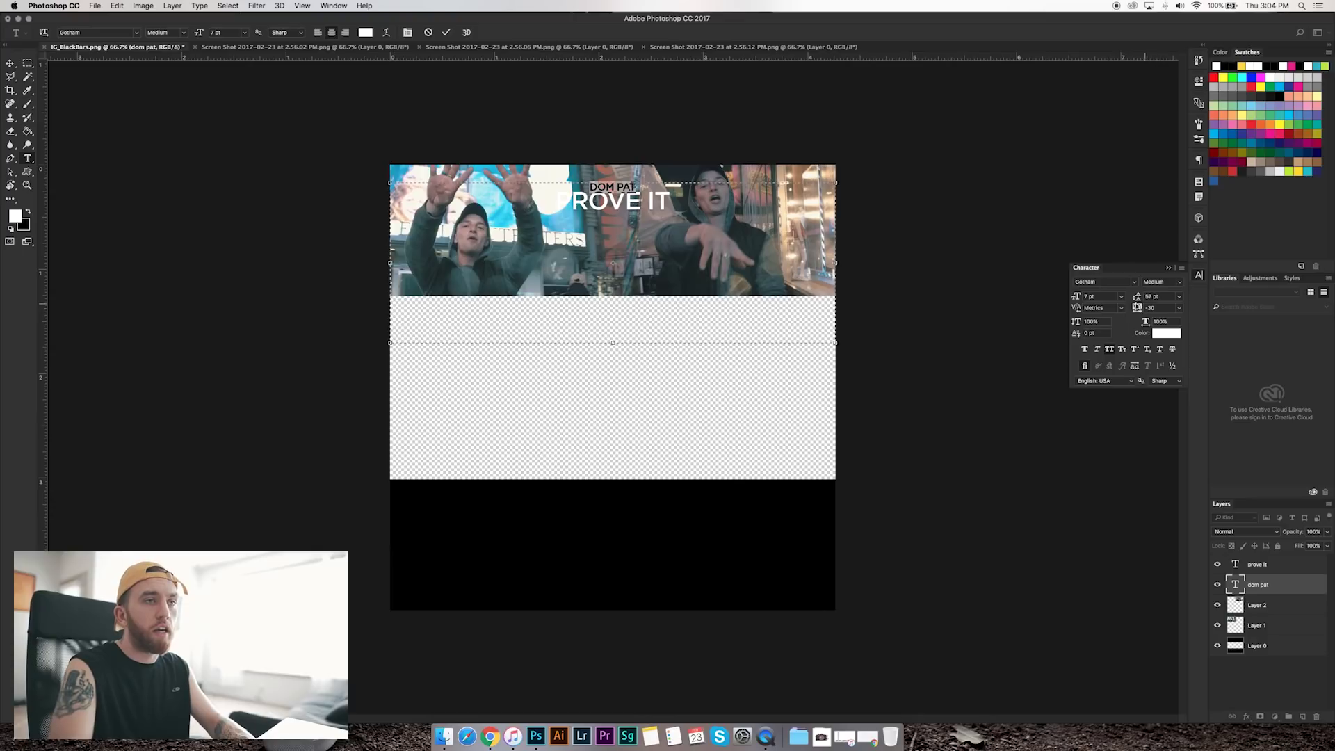
mouse_move(1138, 308)
mouse_down()
mouse_move(1176, 310)
mouse_move(1137, 311)
mouse_move(1158, 313)
mouse_up()
text(6)
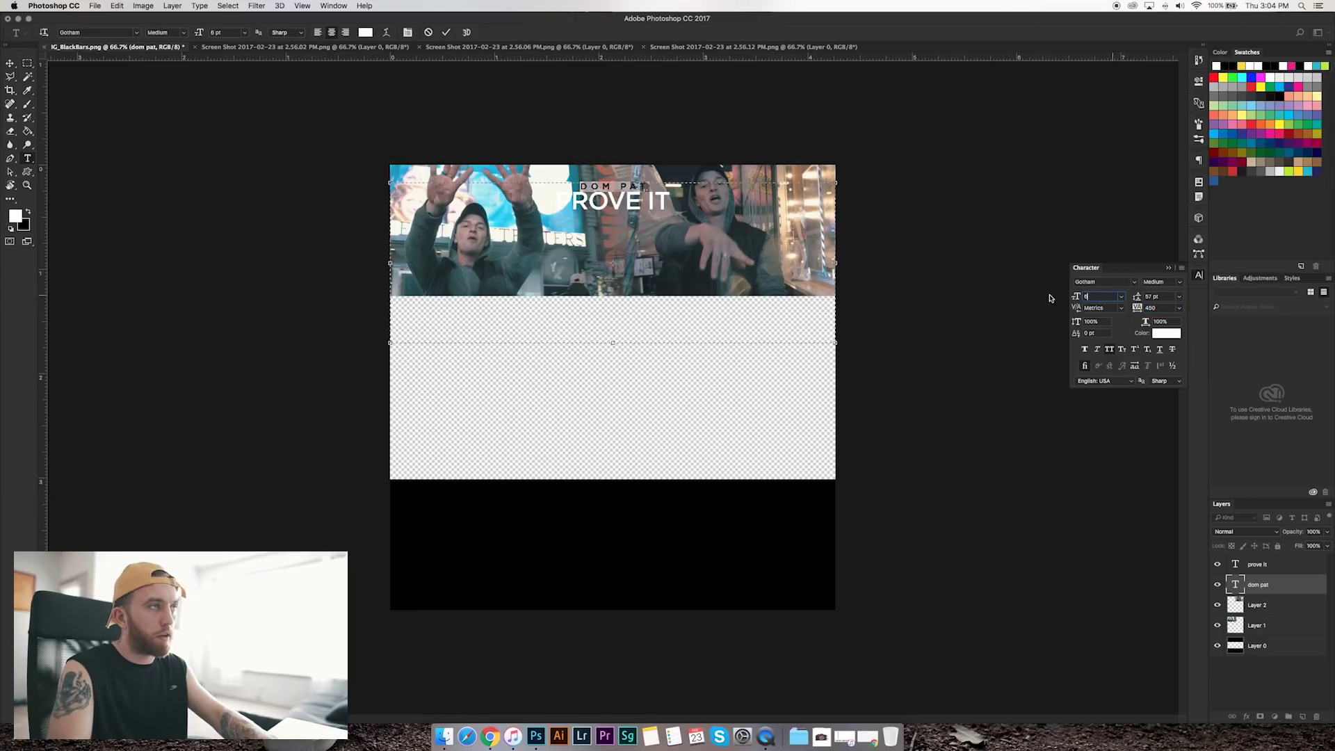
drag(1142, 312, 1148, 312)
click(448, 33)
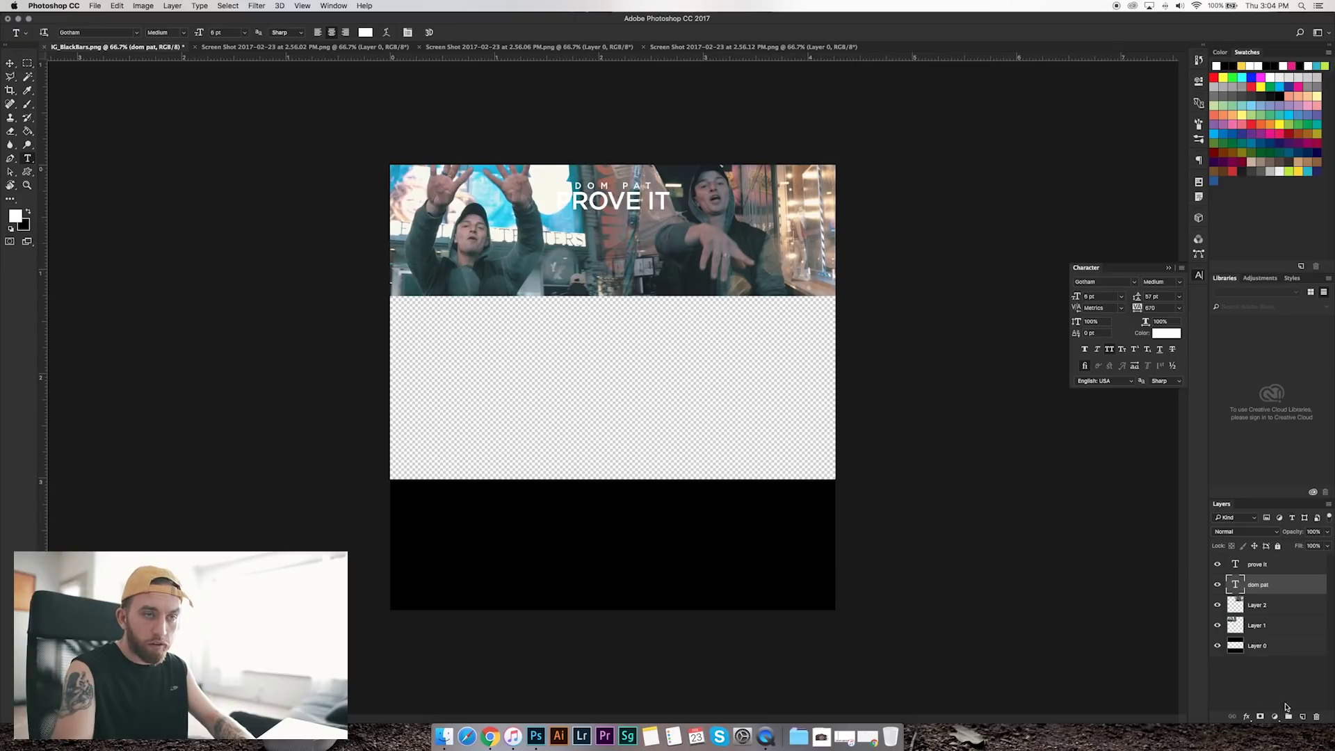
- Move the prove it and dom pat text layers down together over the stills
shift+click(1267, 568)
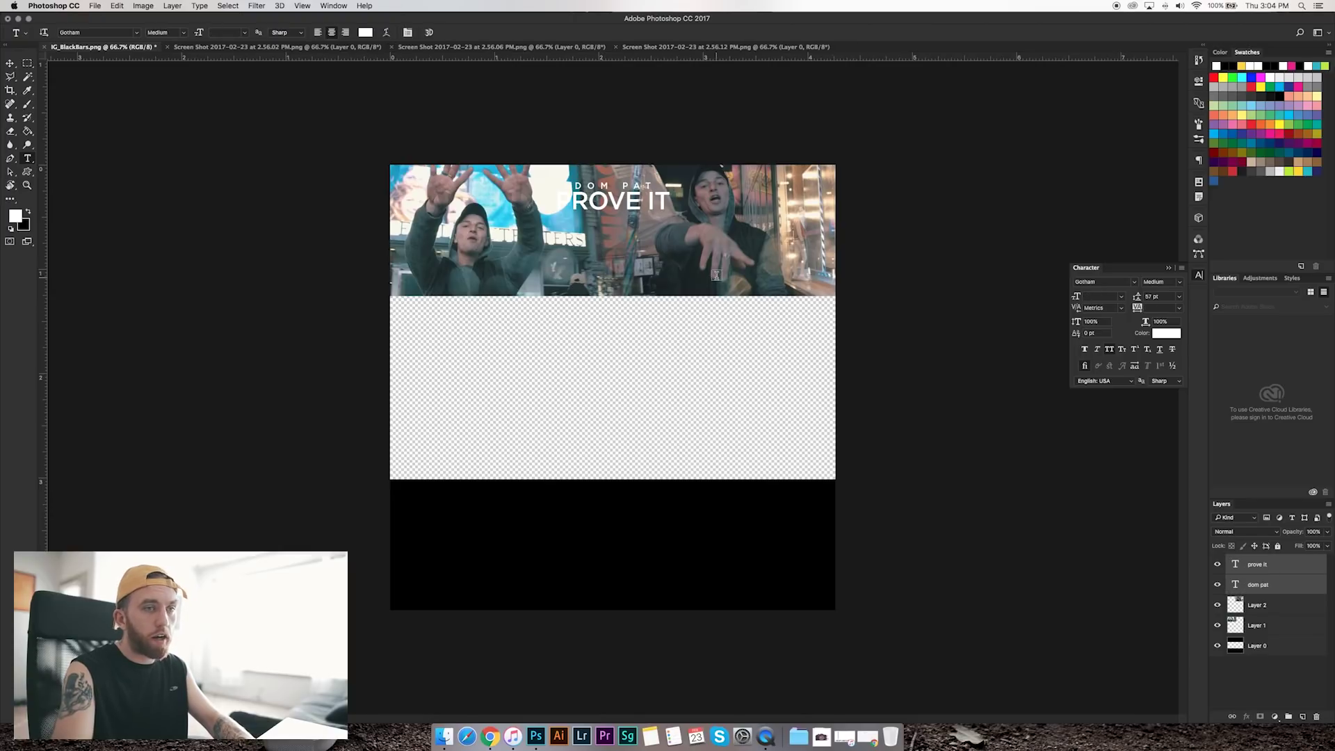
key(v)
drag(641, 201, 639, 222)
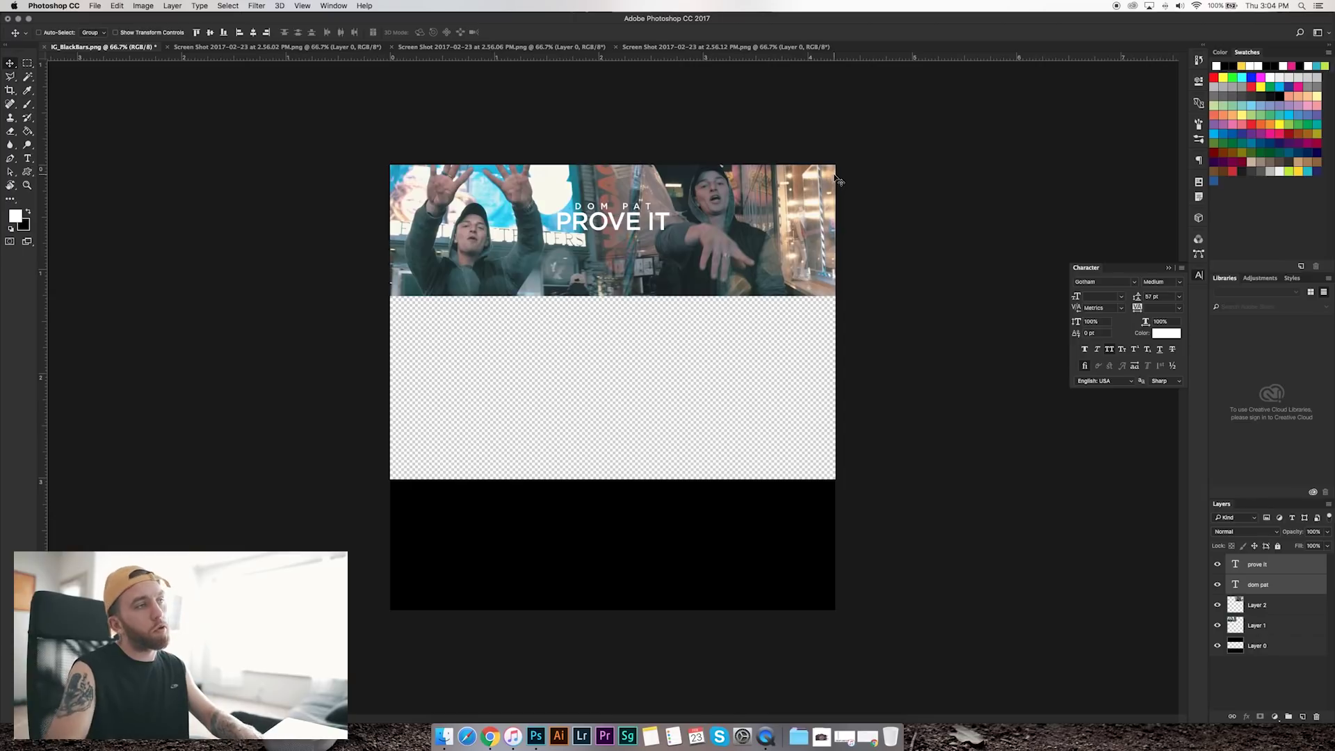
key(Down)
key(Down)
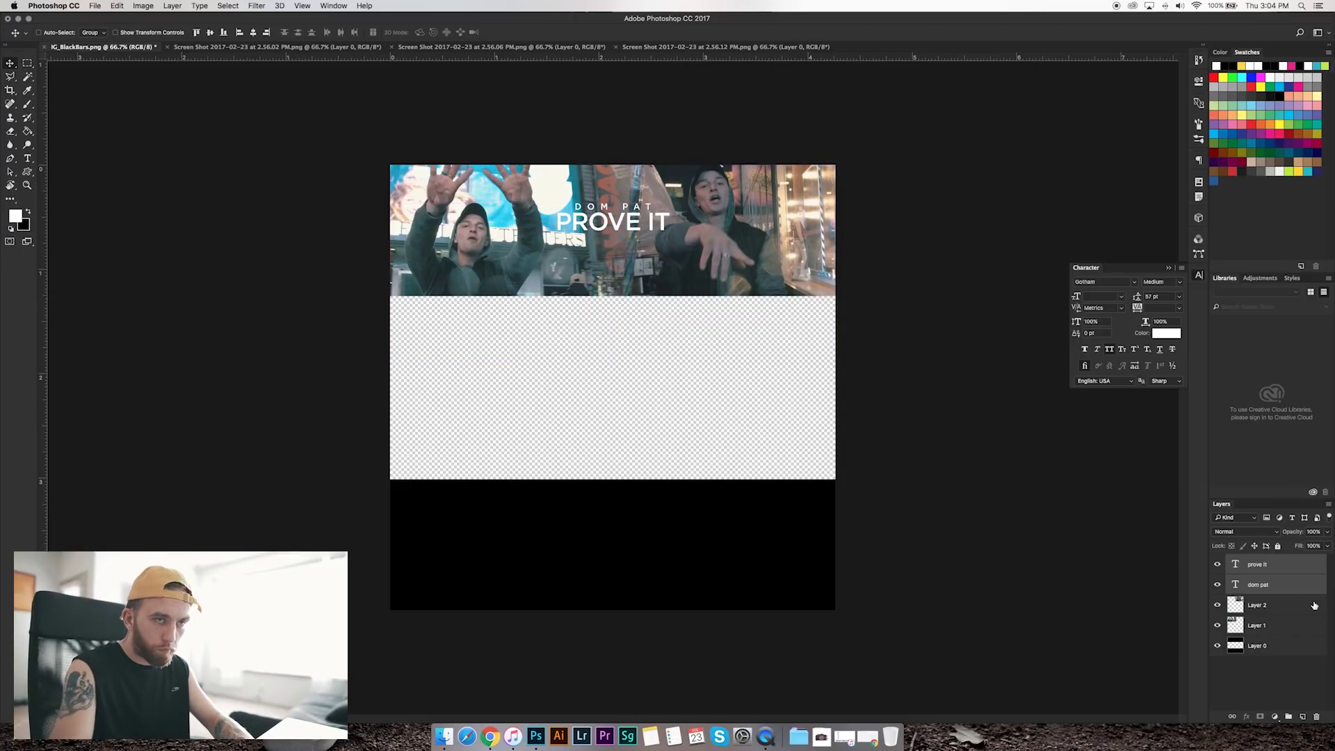
- Scale both text layers up together to about 114% and recentre them horizontally in the frame
super+click(707, 204)
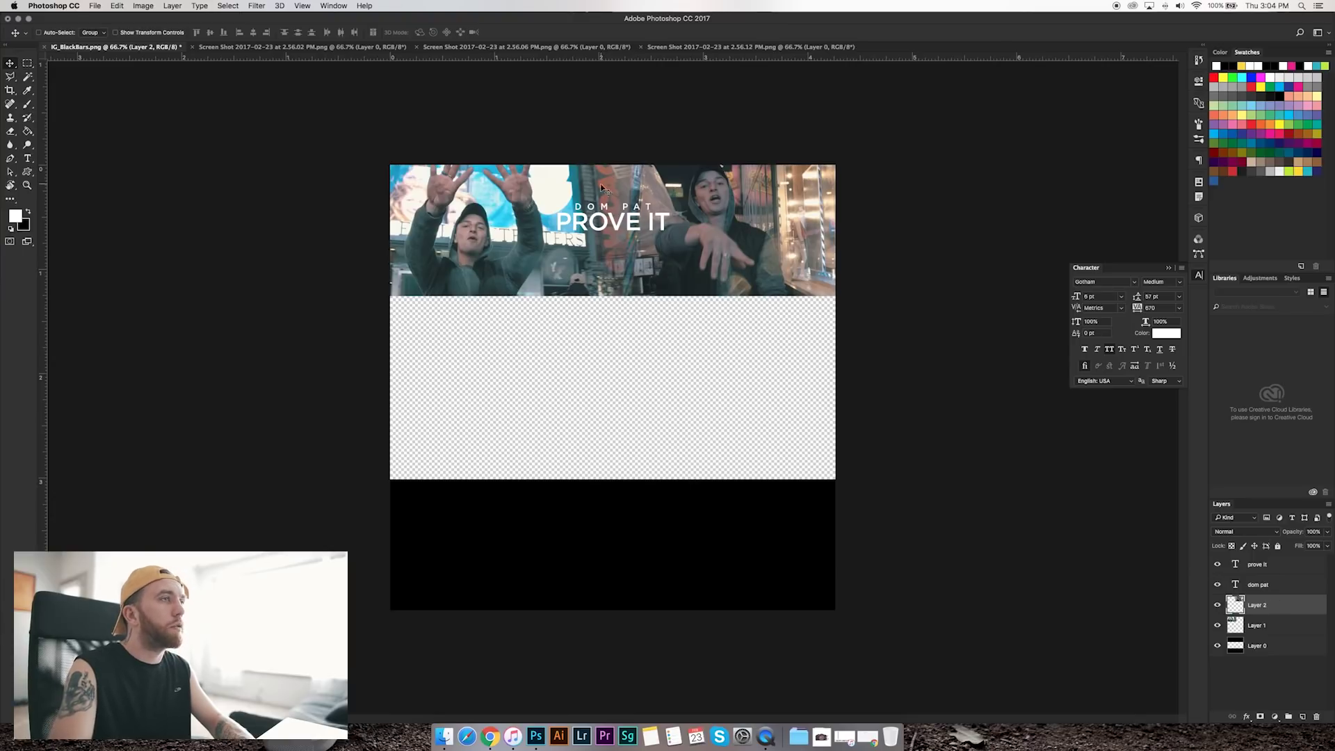
click(1264, 564)
shift+click(1269, 585)
key(super+t)
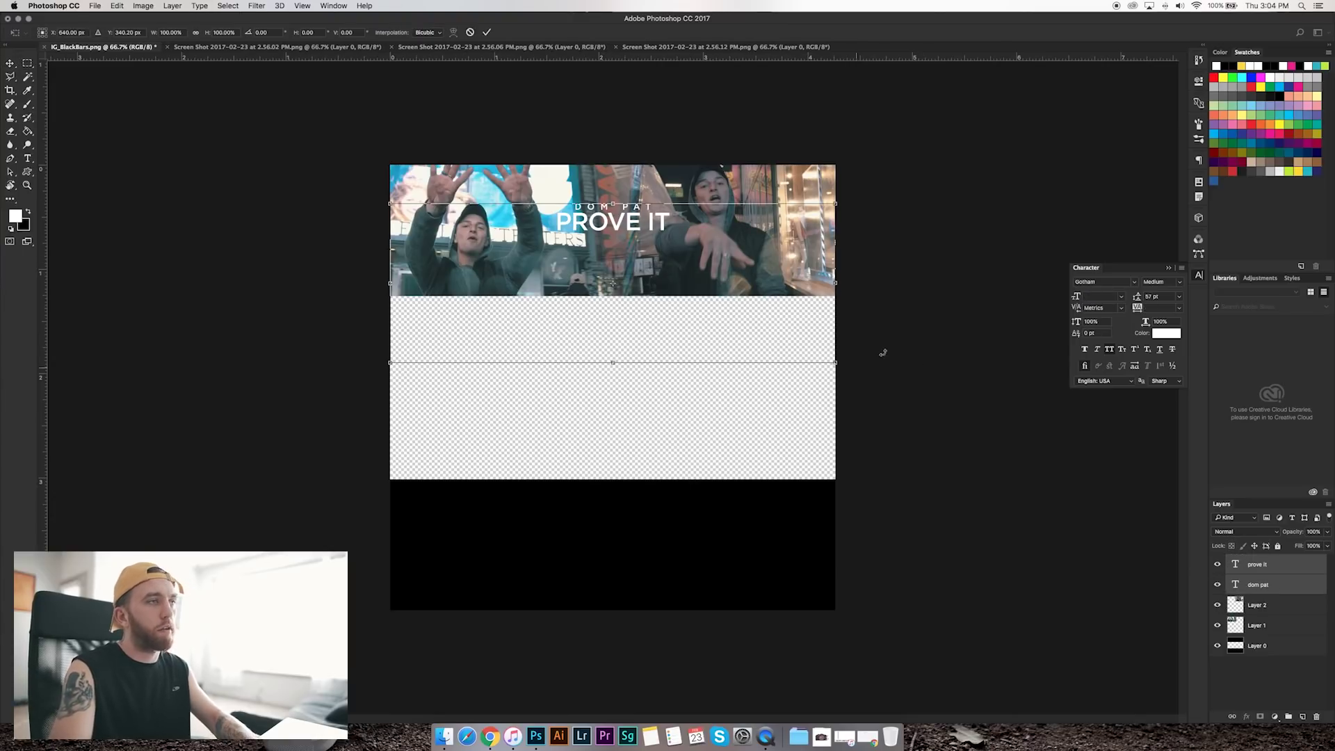
drag(837, 364, 898, 385)
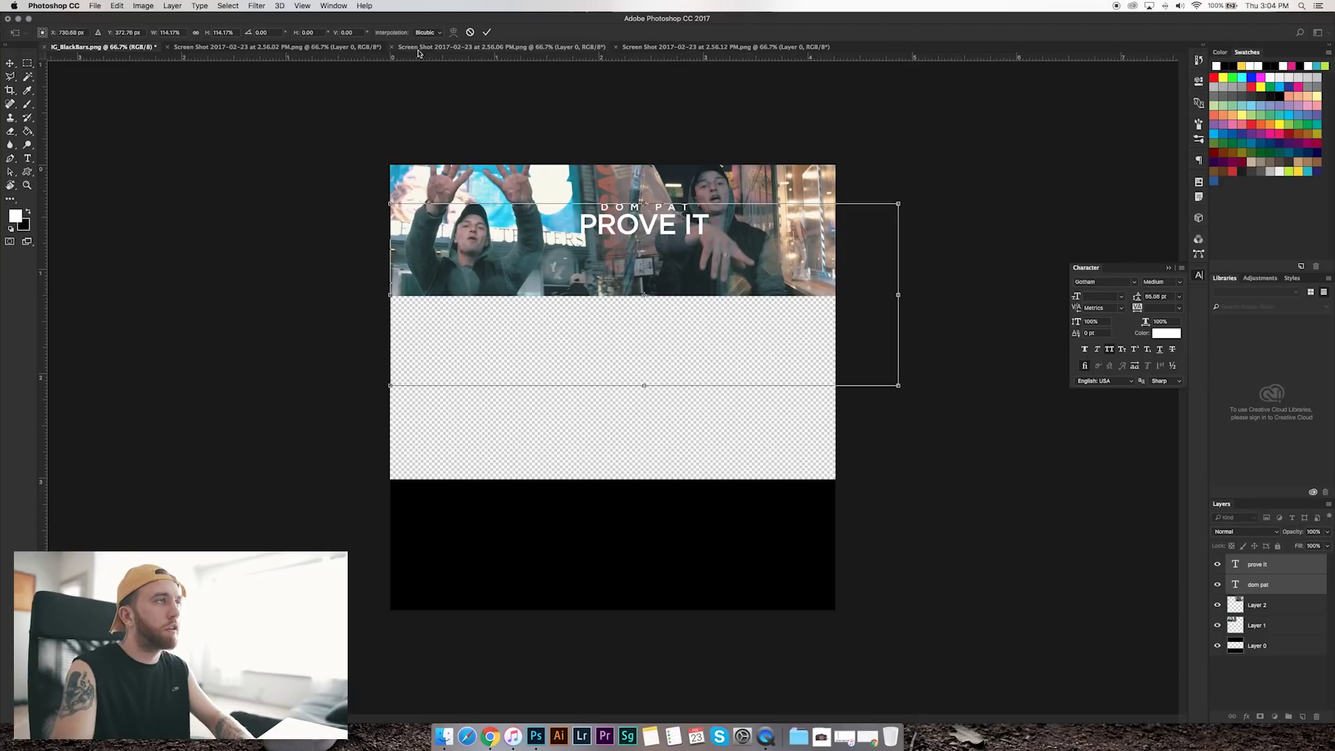
click(488, 33)
drag(678, 223, 647, 223)
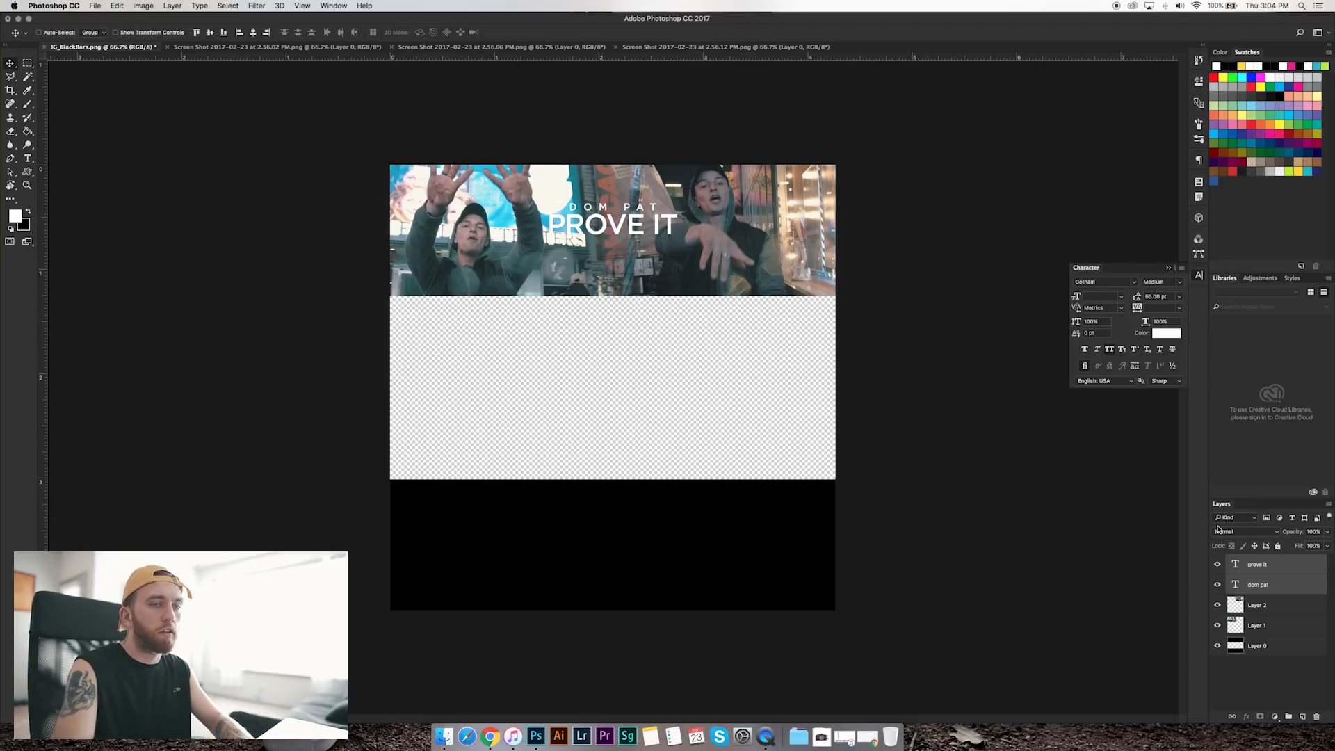
- Add a black drop shadow to the dom pat layer, raising the shadow's opacity slightly
click(1265, 586)
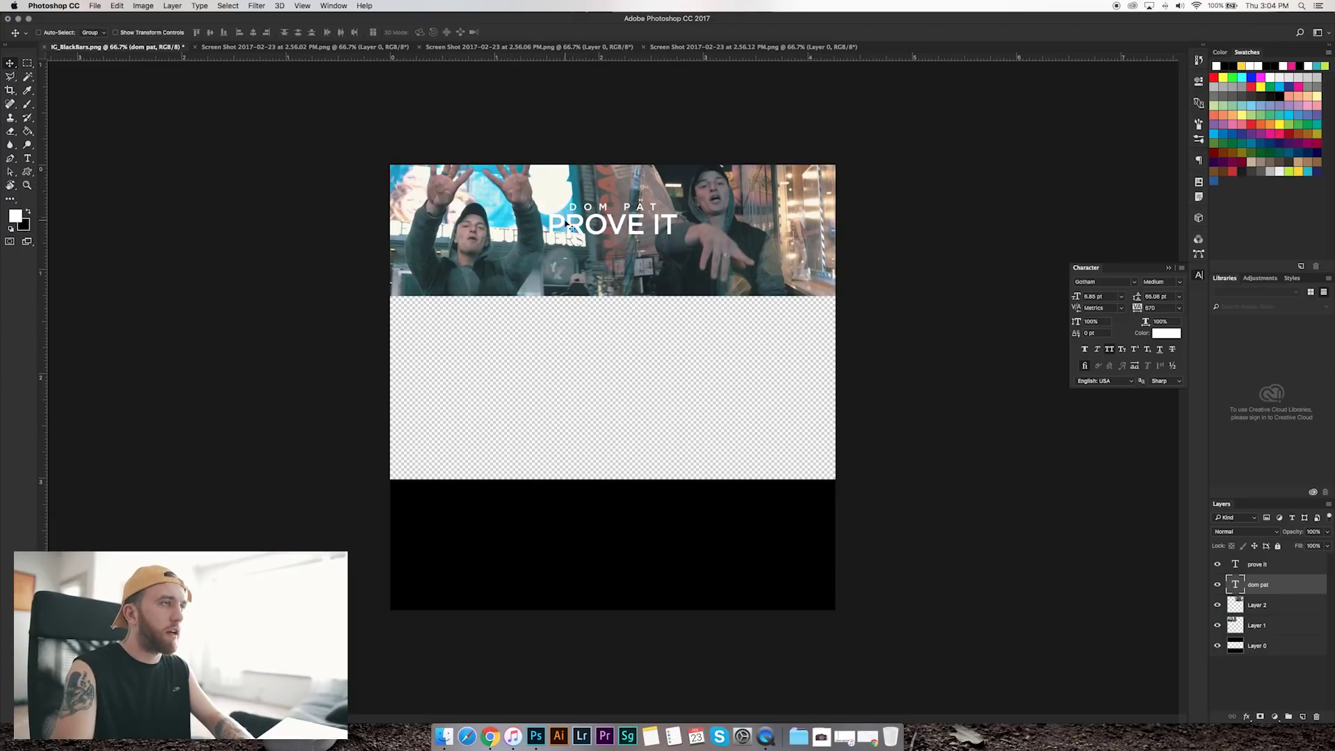
right_click(1261, 587)
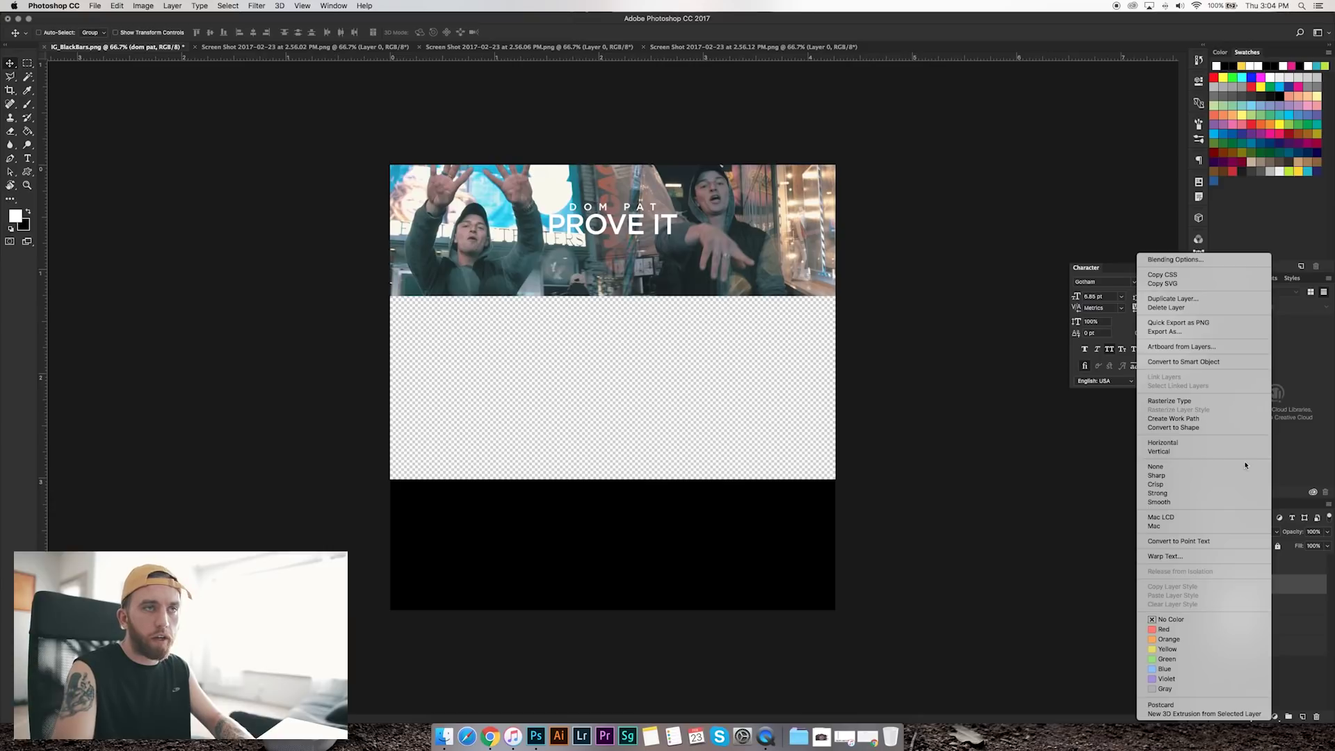
click(1201, 261)
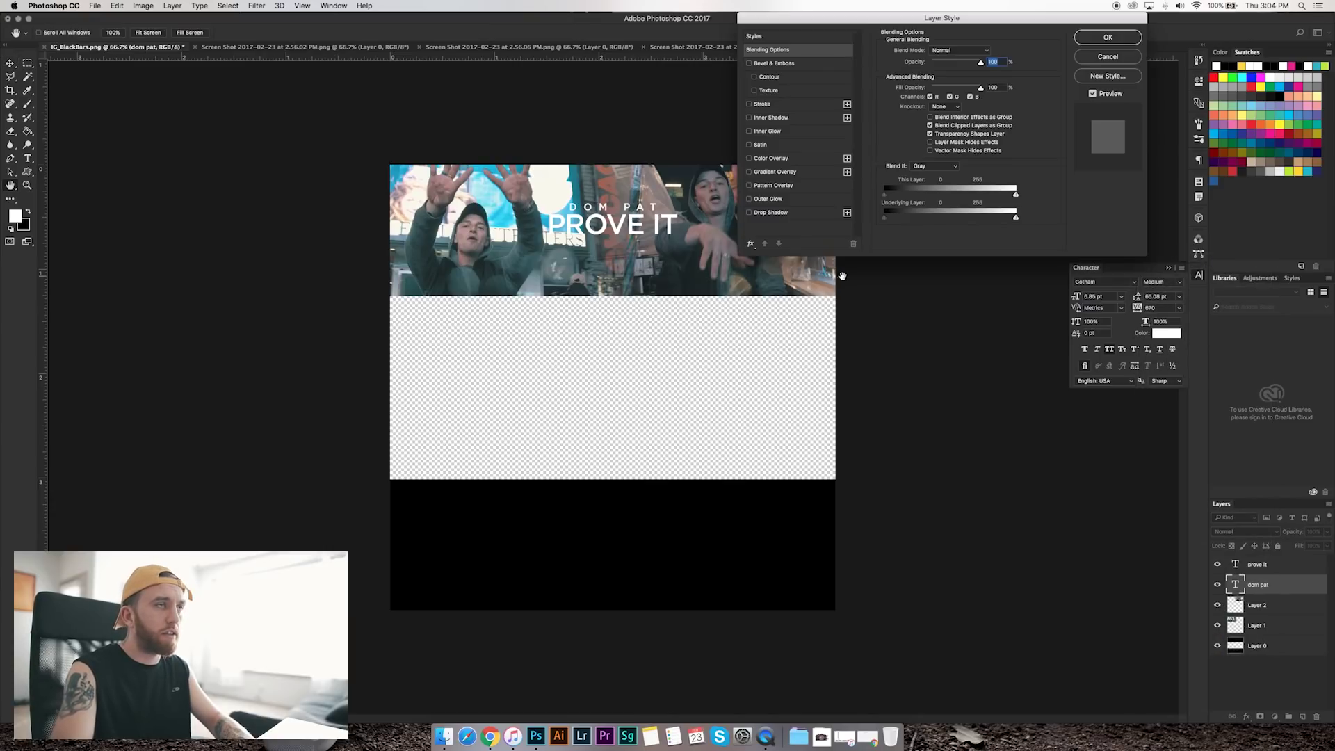
click(768, 213)
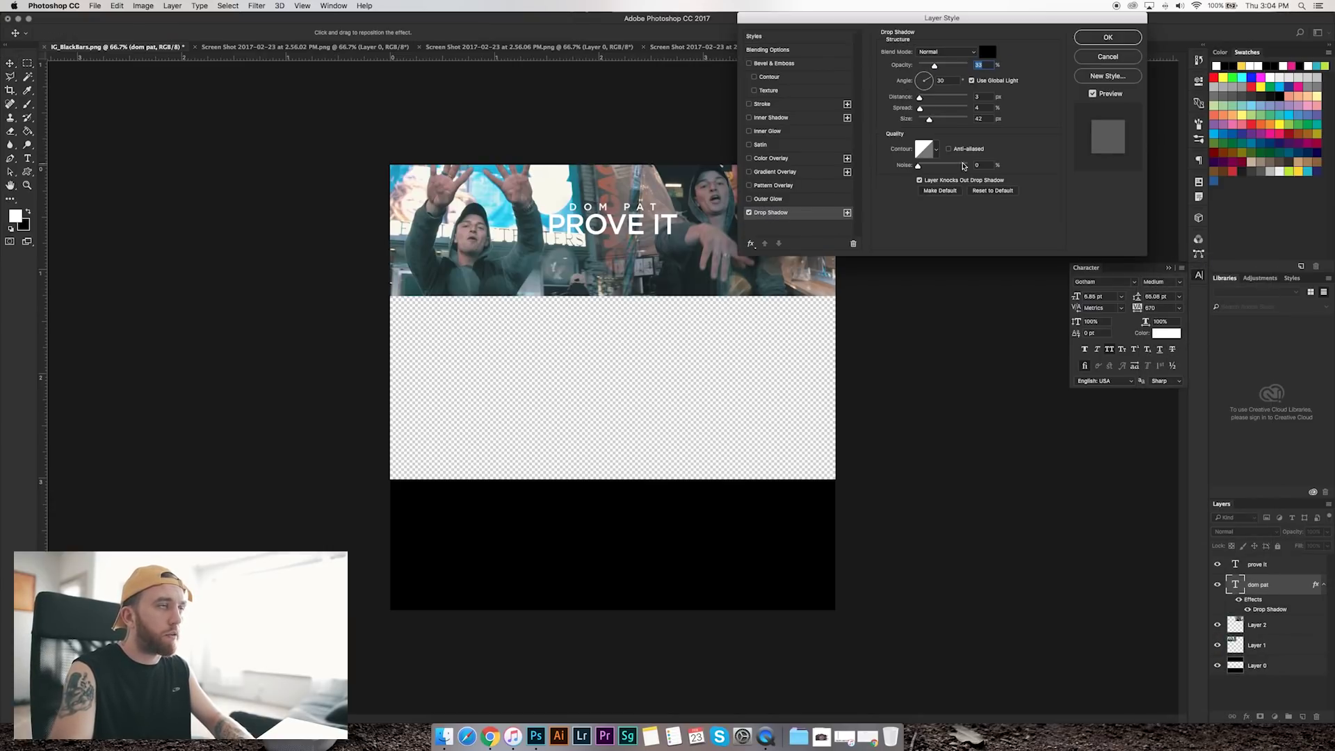
key(shift+Up)
key(shift+Up)
key(shift+Up)
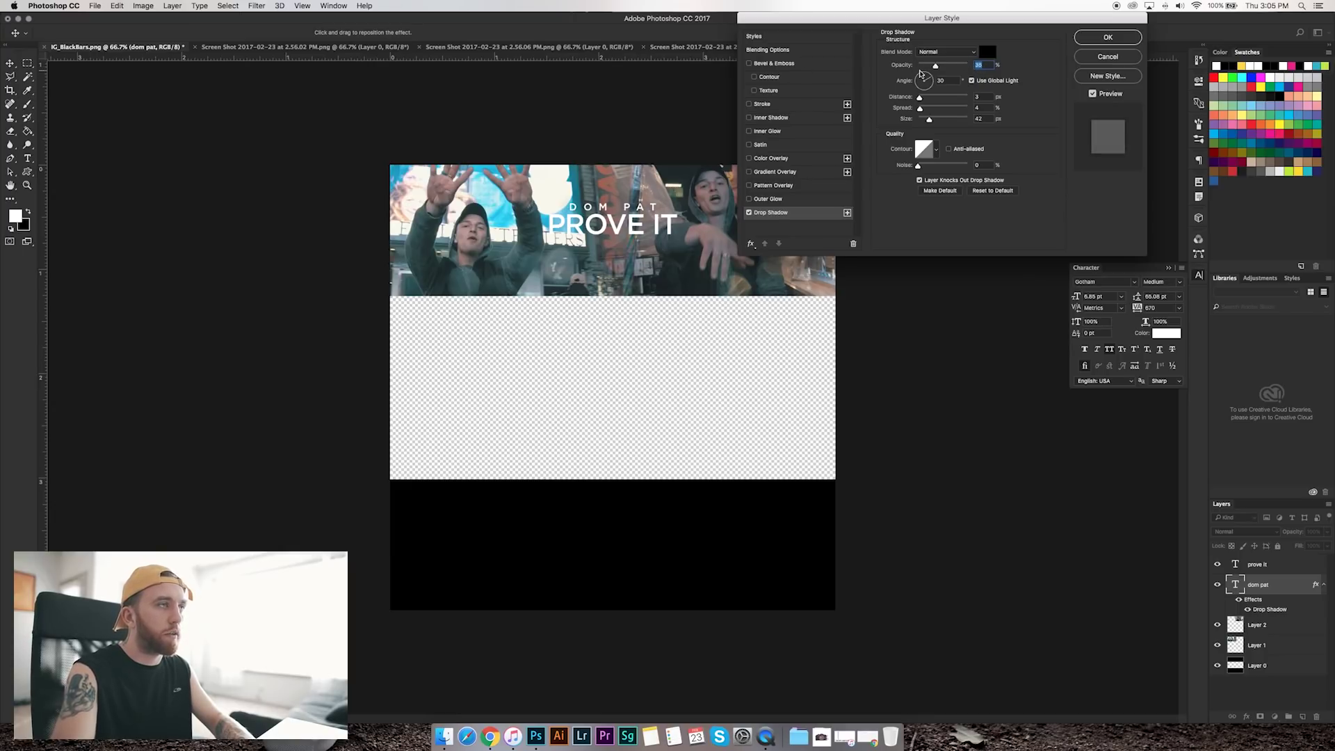
click(1119, 41)
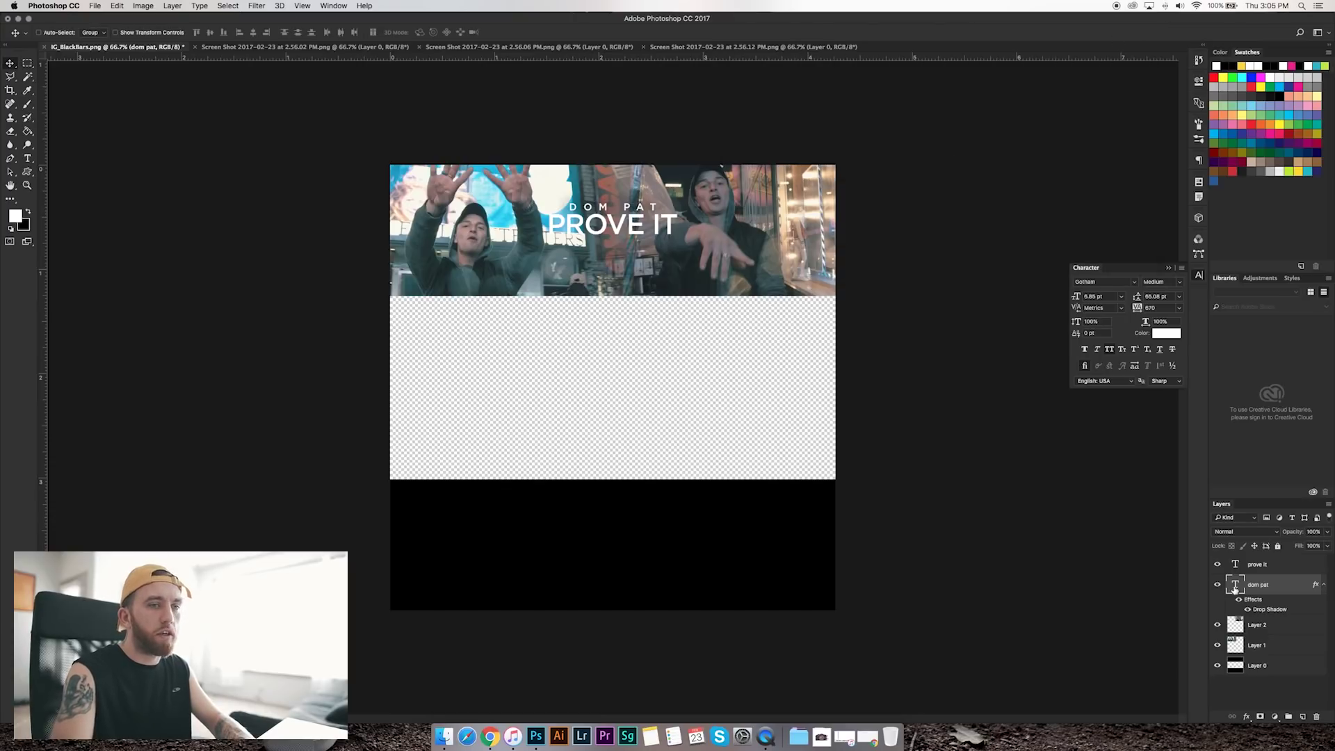
- Copy the dom pat layer's style and paste it onto the prove it layer
right_click(1258, 592)
click(1258, 584)
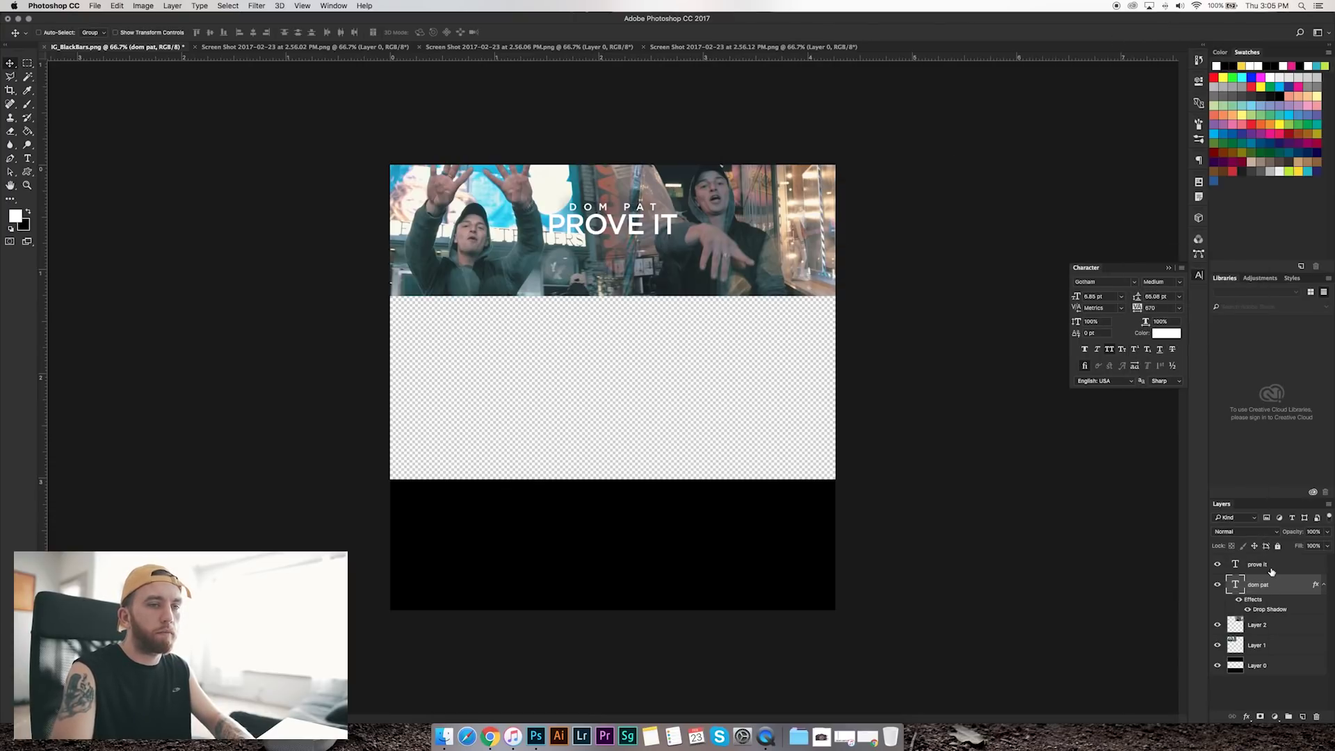
right_click(1259, 587)
click(1259, 589)
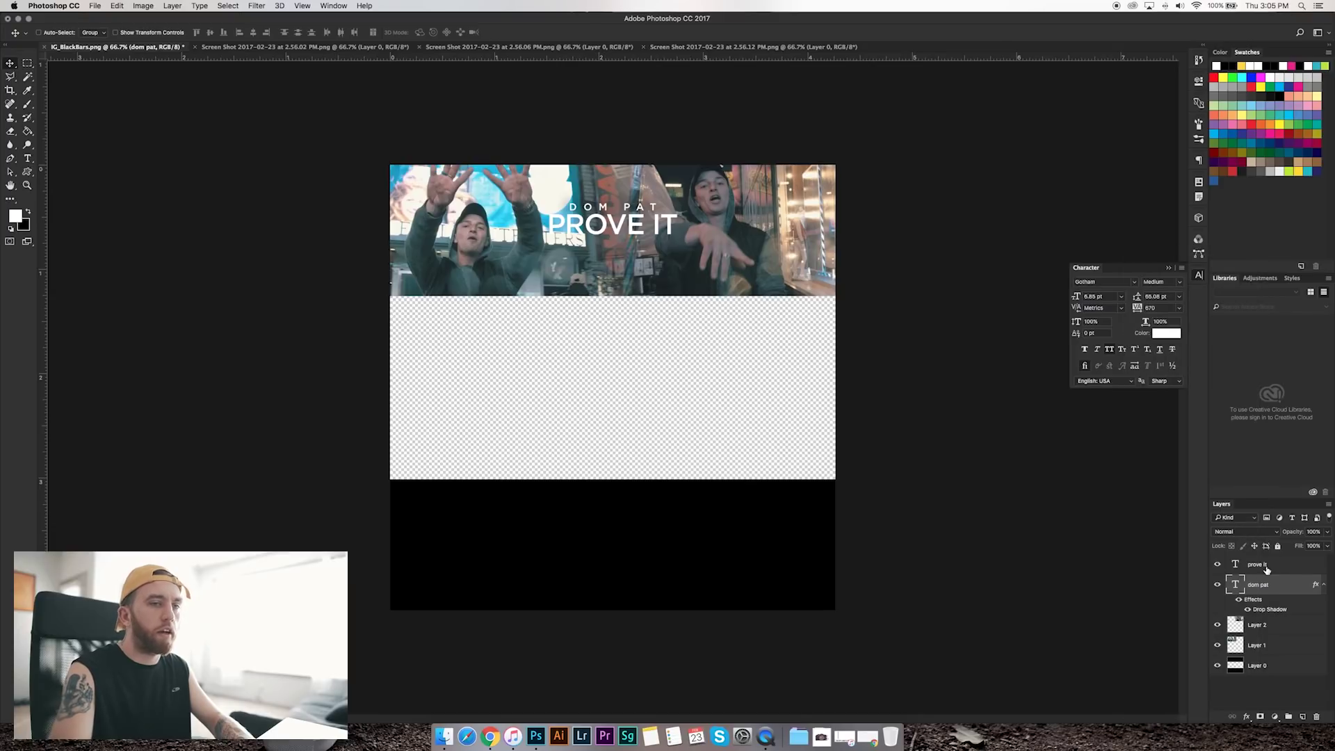
right_click(1263, 566)
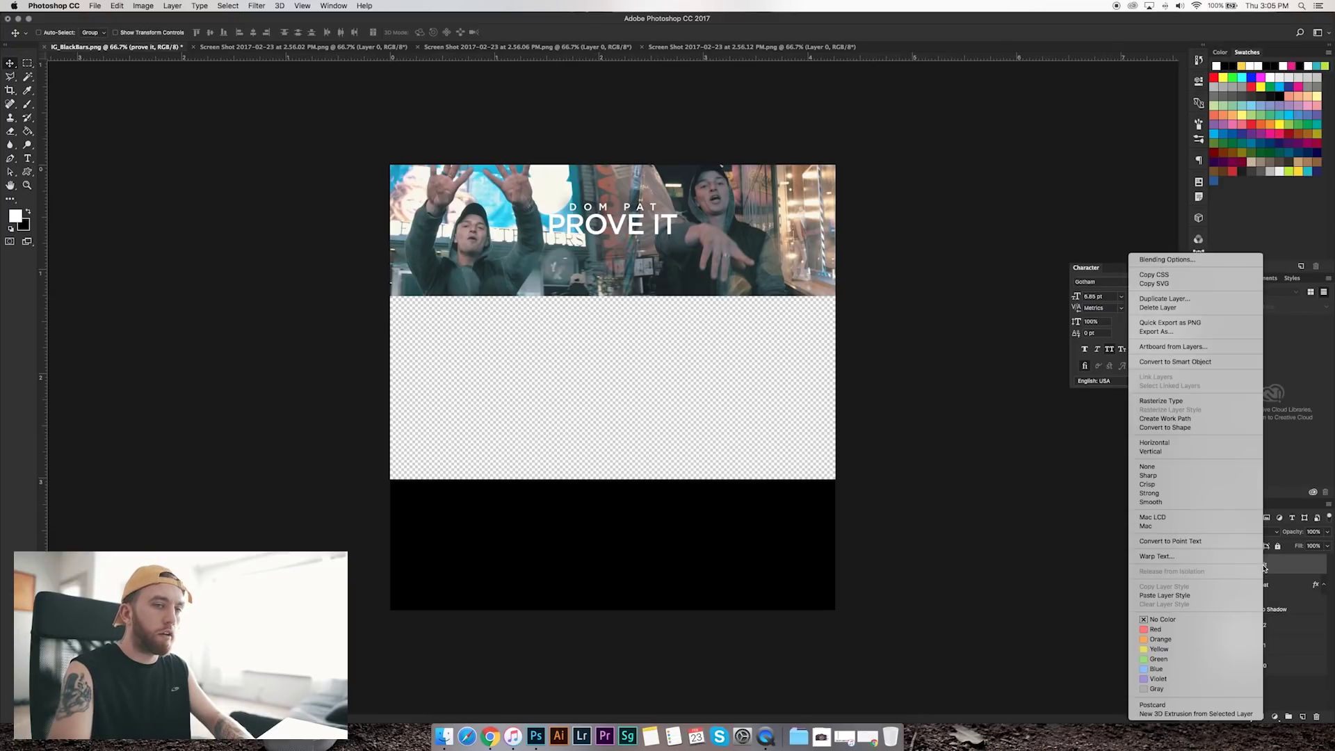
click(1177, 596)
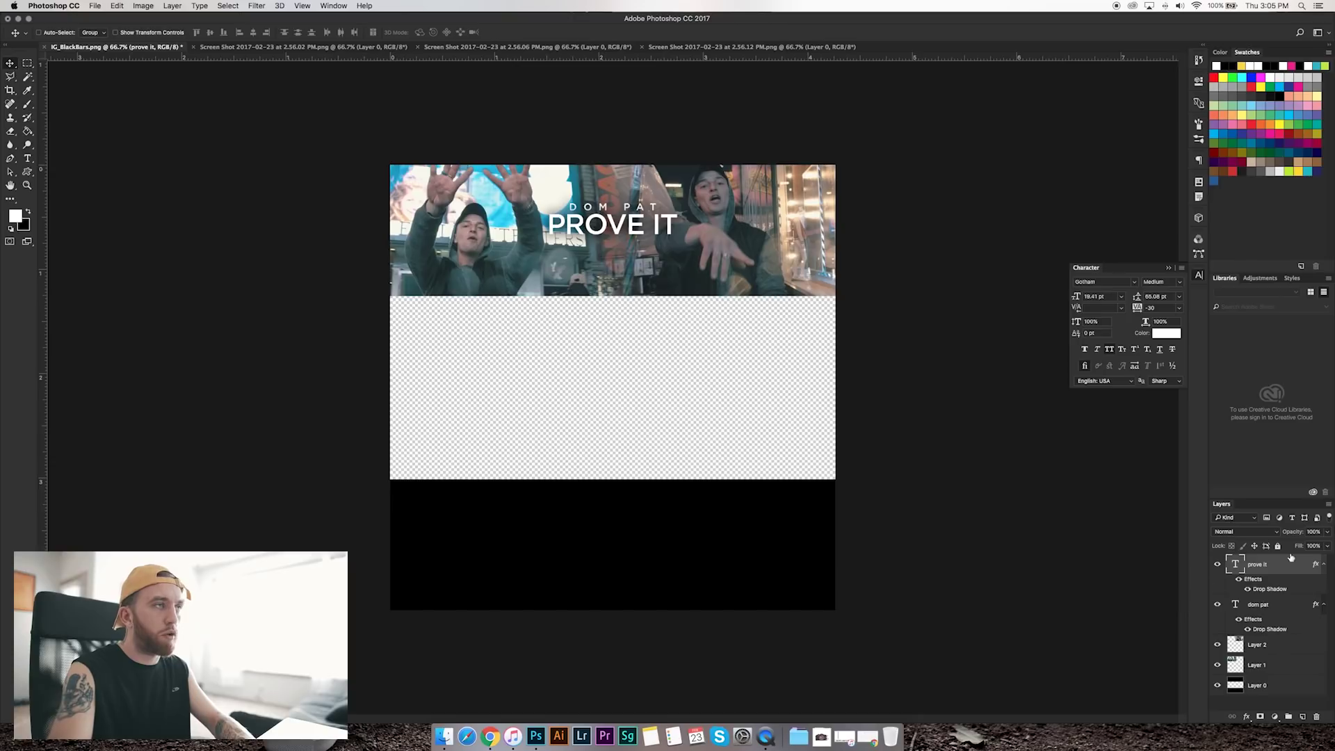
- Move both text layers down together toward the vertical middle of the stills
drag(640, 234, 640, 247)
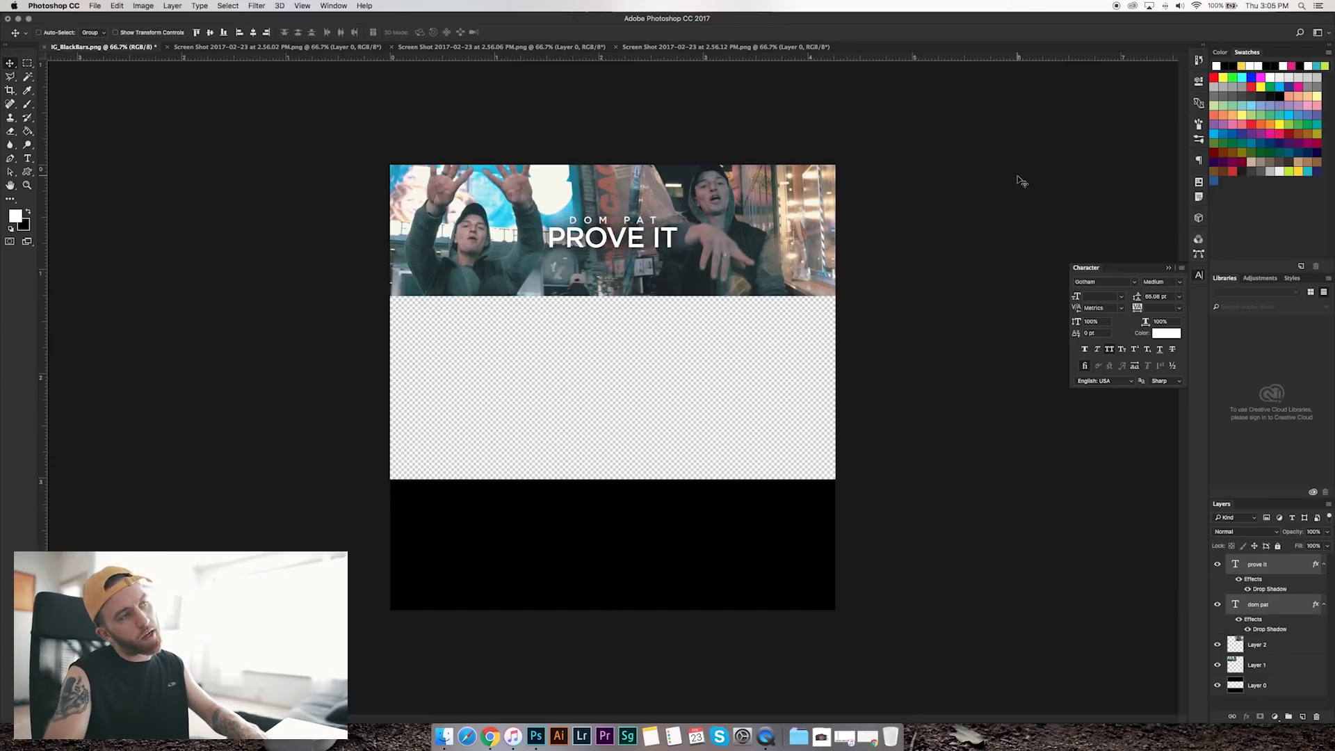
key(super+z)
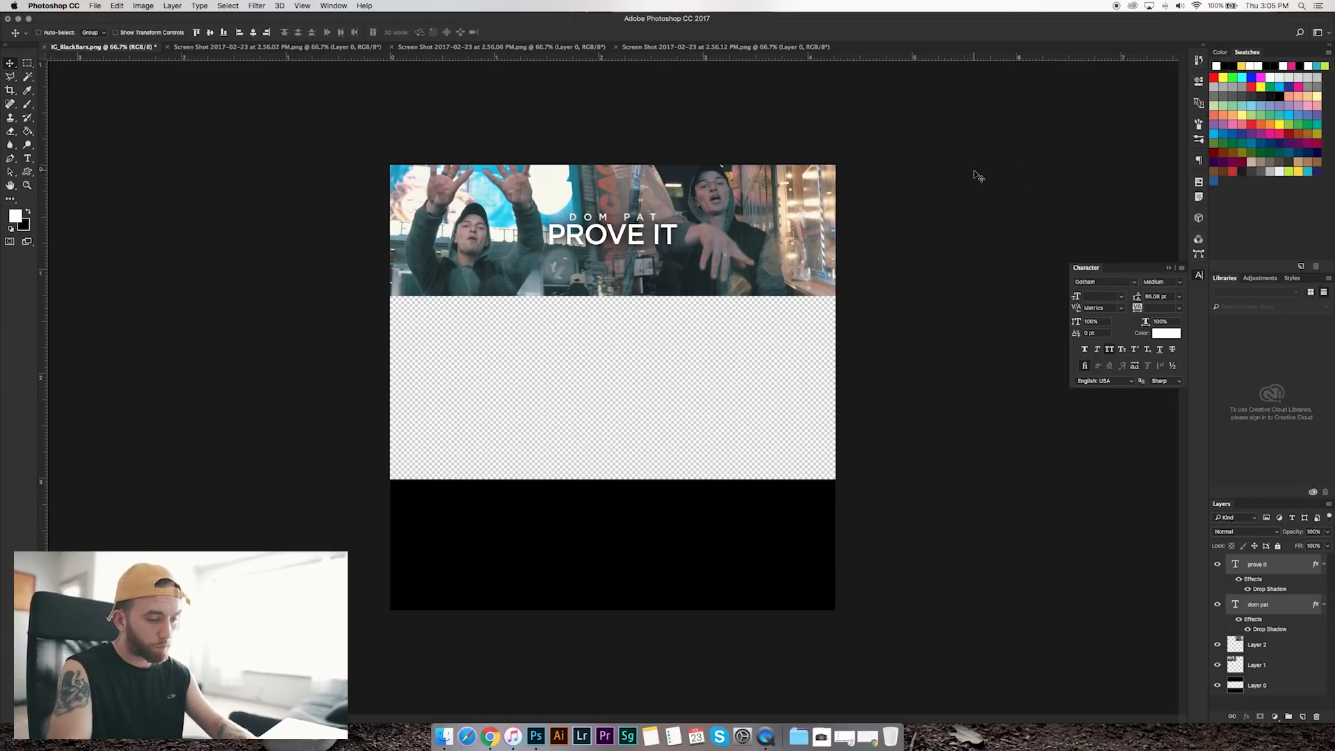
key(super+minus)
key(super+minus)
key(super+plus)
key(super+plus)
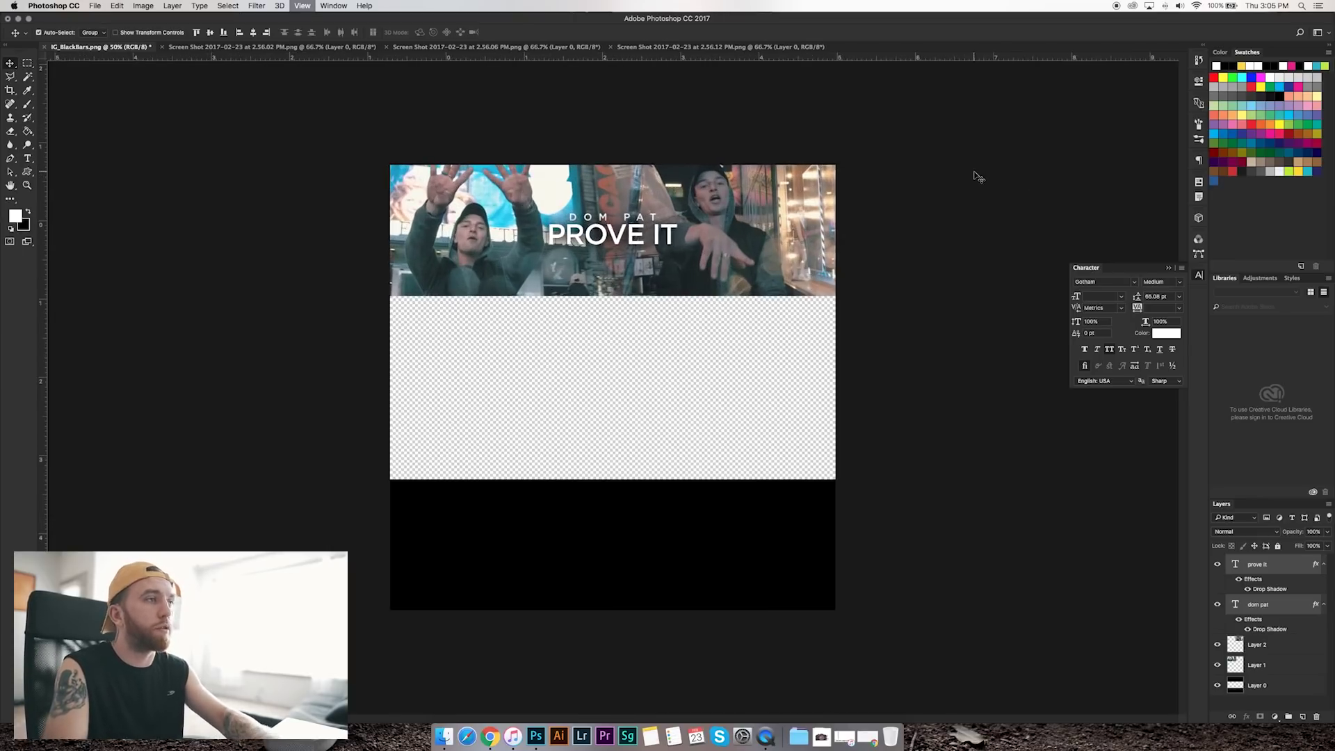
key(super+minus)
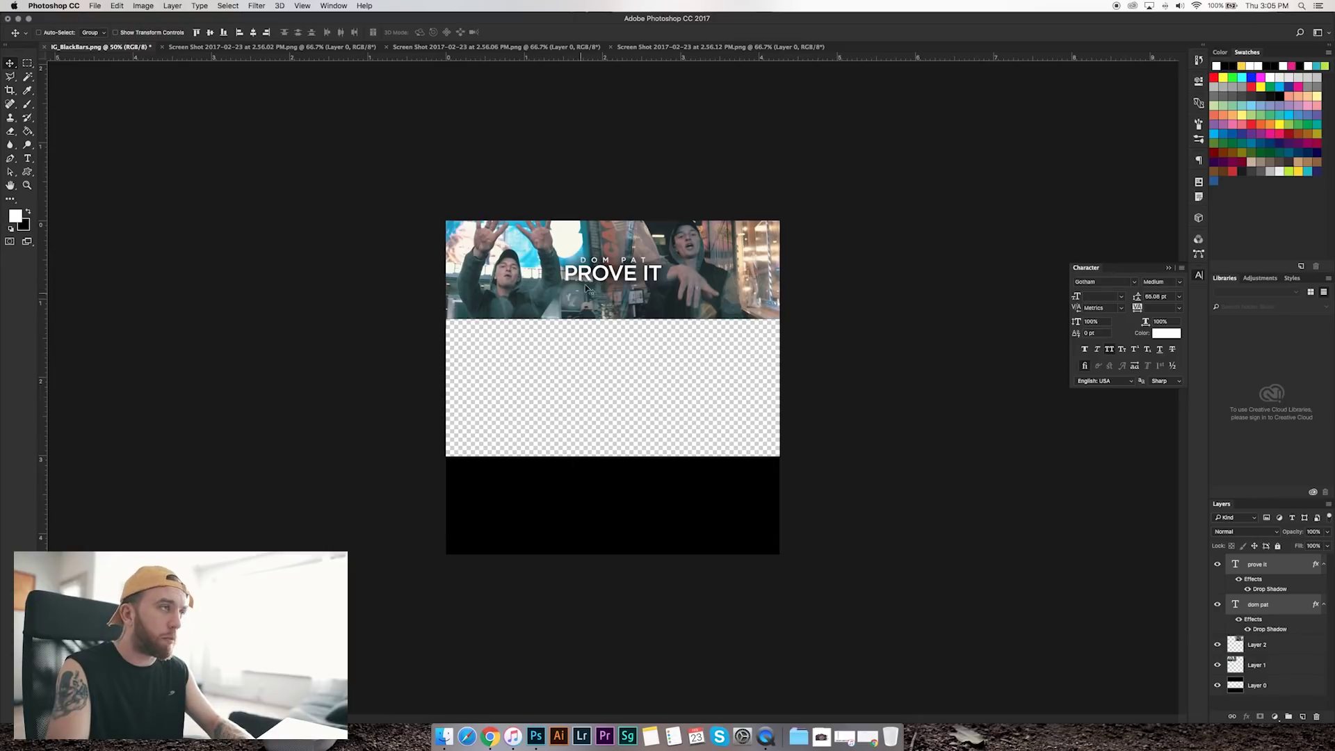
- Look through the open screenshot documents and close the one taken at 2.56.12 PM
click(325, 48)
click(431, 49)
click(690, 47)
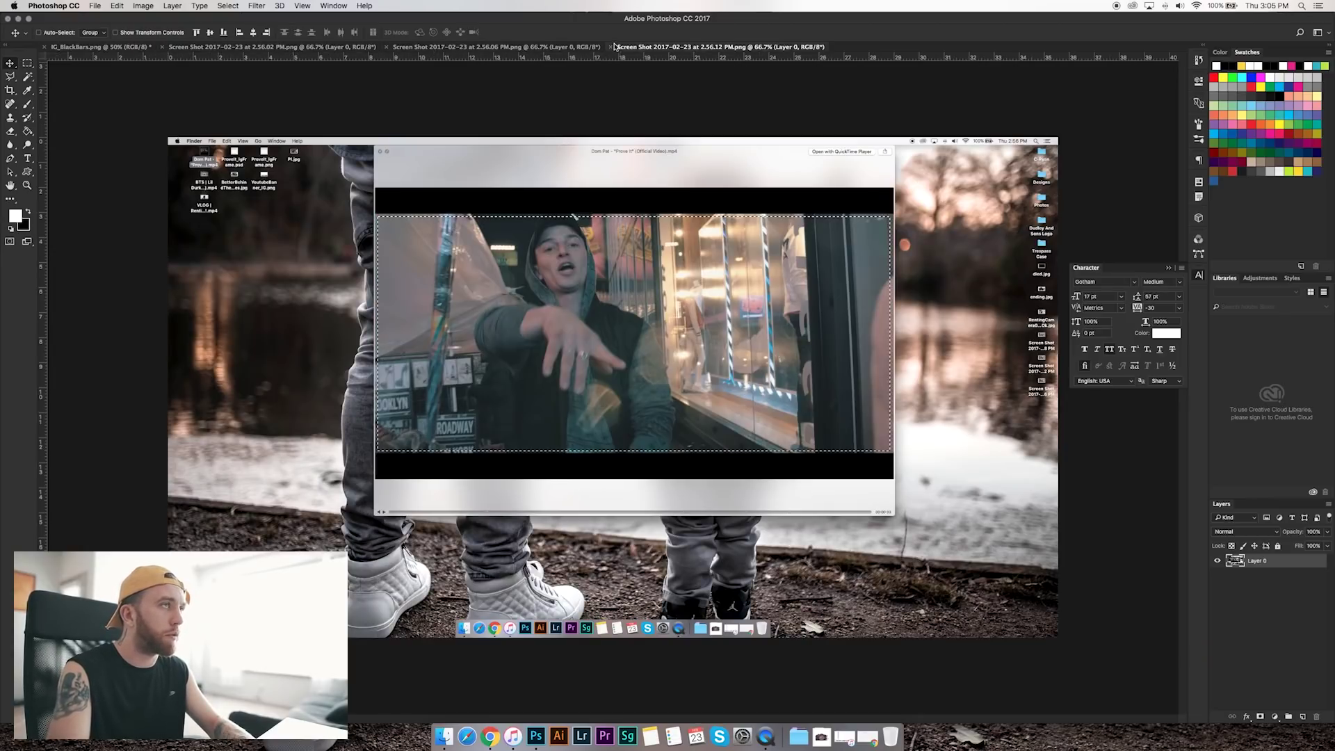
click(611, 46)
- Copy the video still without its black bars from the 2.56.06 PM screenshot, and close that document
click(27, 63)
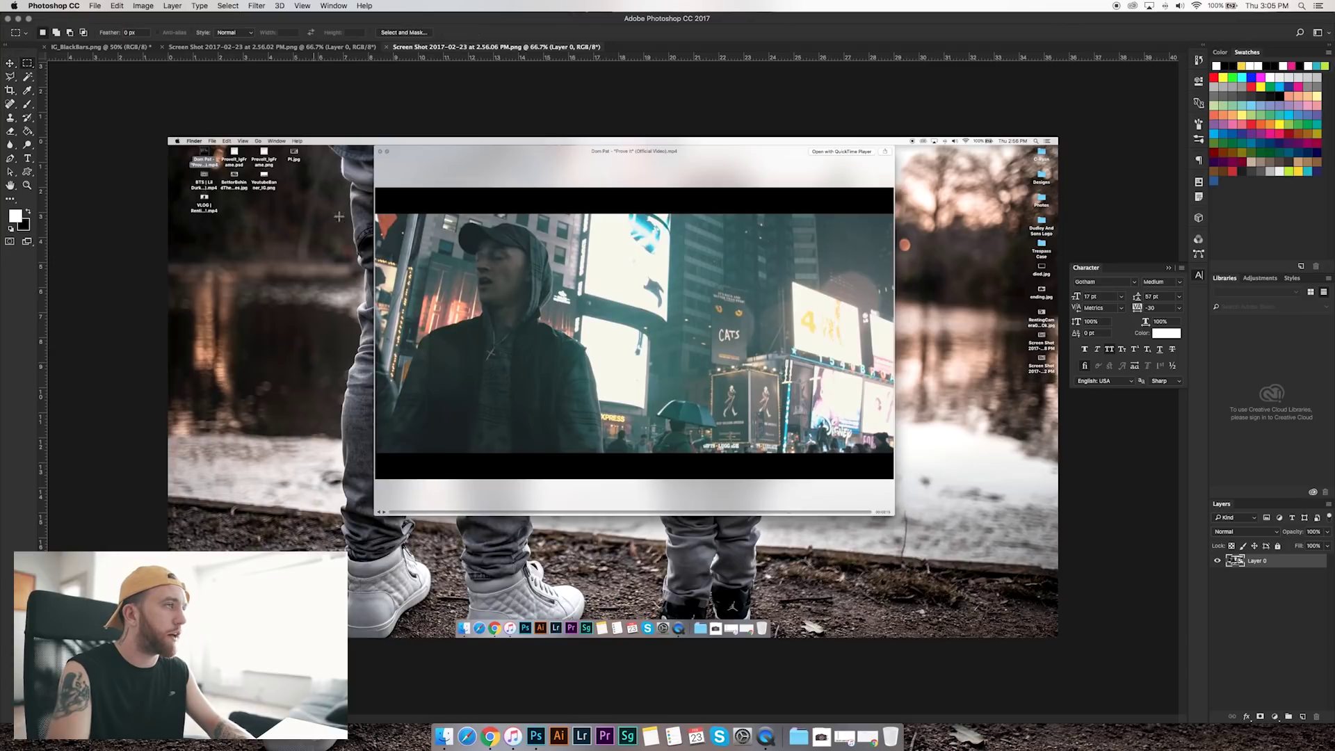
drag(376, 216, 892, 451)
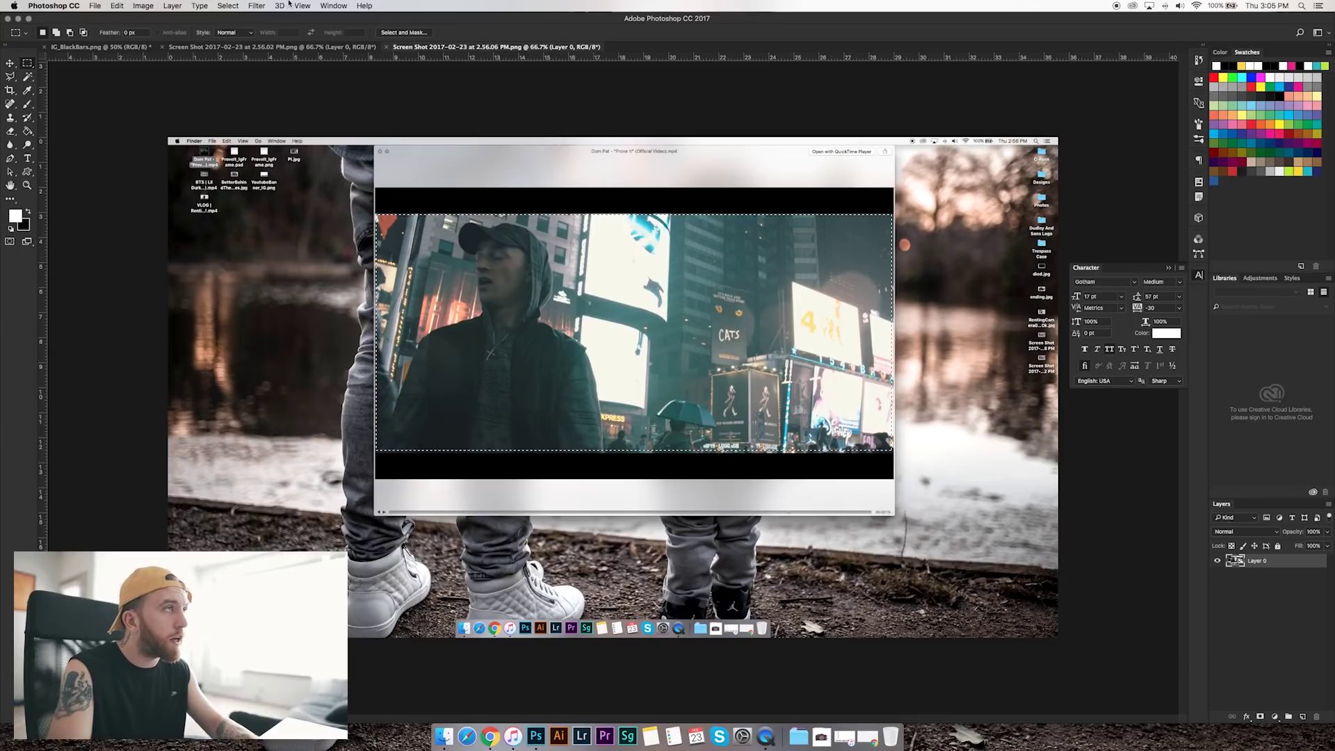
click(388, 48)
- Paste the copied still into IG_BlackBars.png, scale it down, and place it over the left part of the lower black bar
click(105, 47)
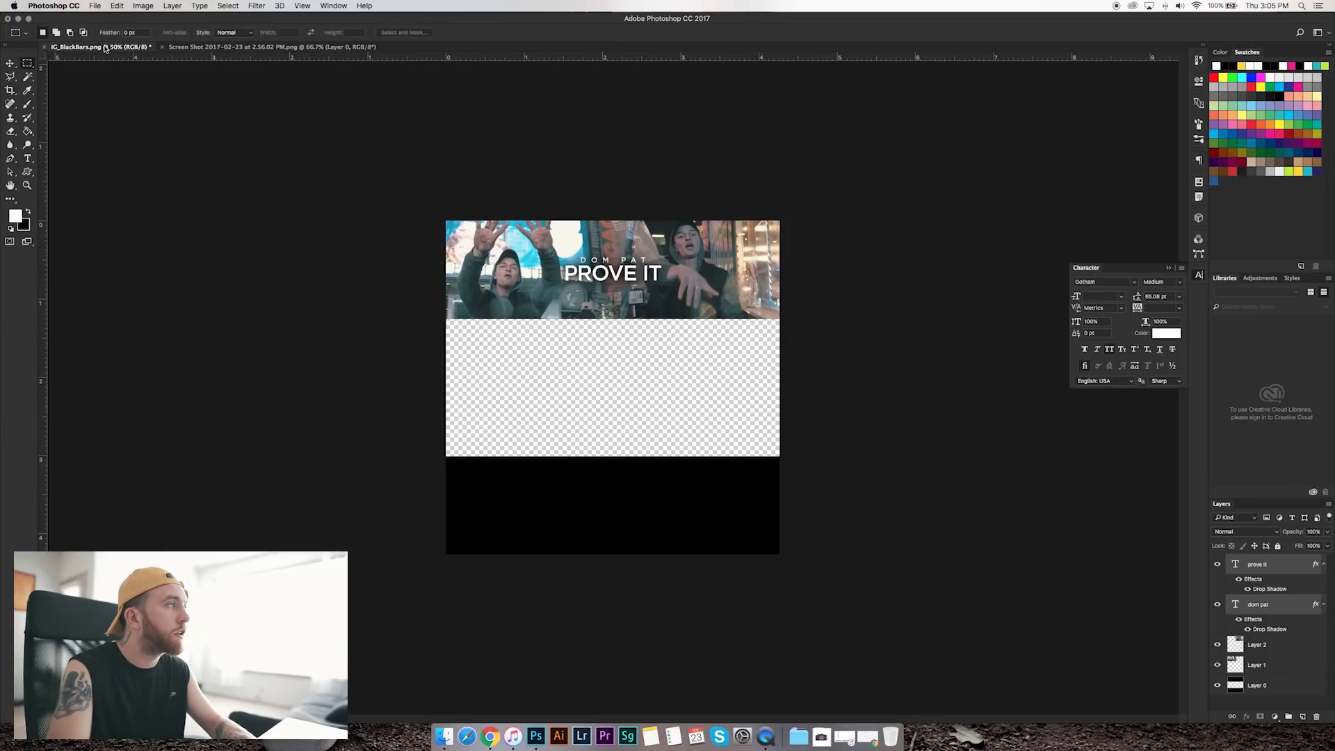
key(super+v)
key(super+t)
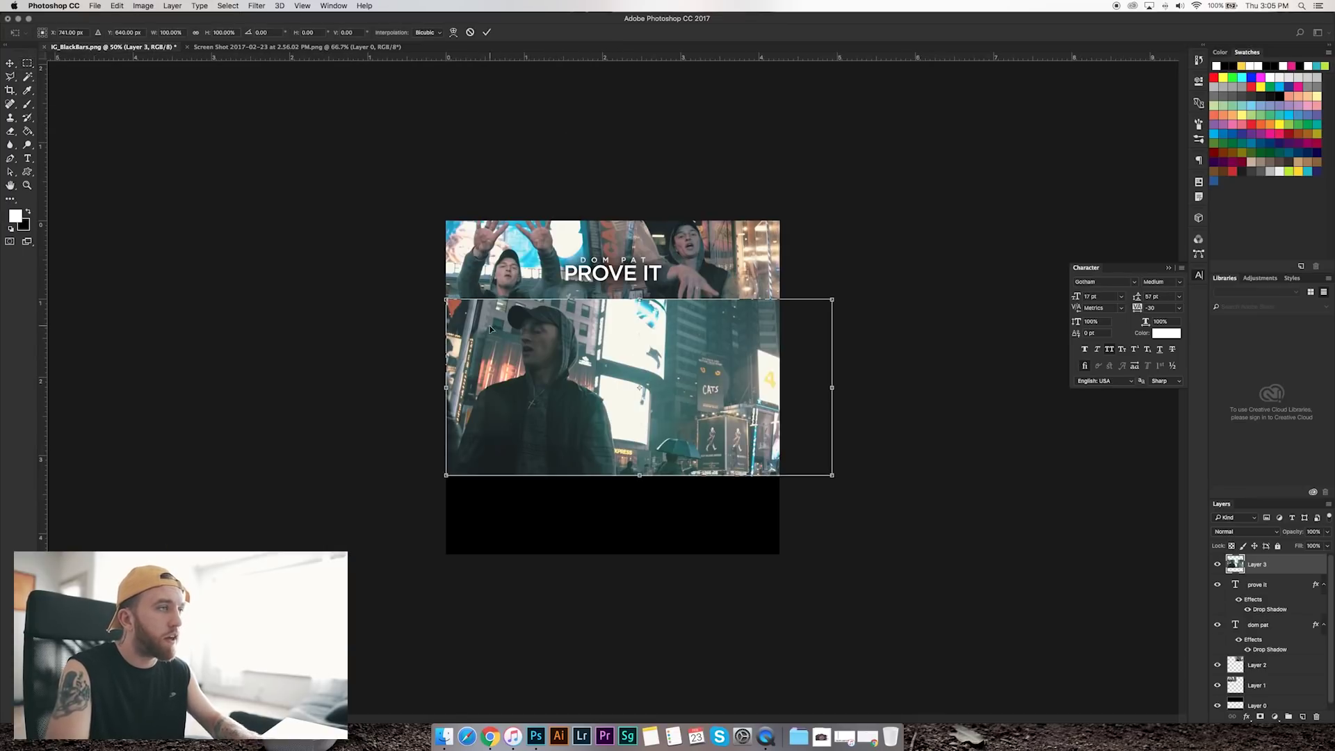
drag(831, 298, 736, 344)
drag(694, 370, 671, 452)
click(487, 32)
- Copy the video still without its black bars from the 2.56.02 PM screenshot, and close that document
click(248, 47)
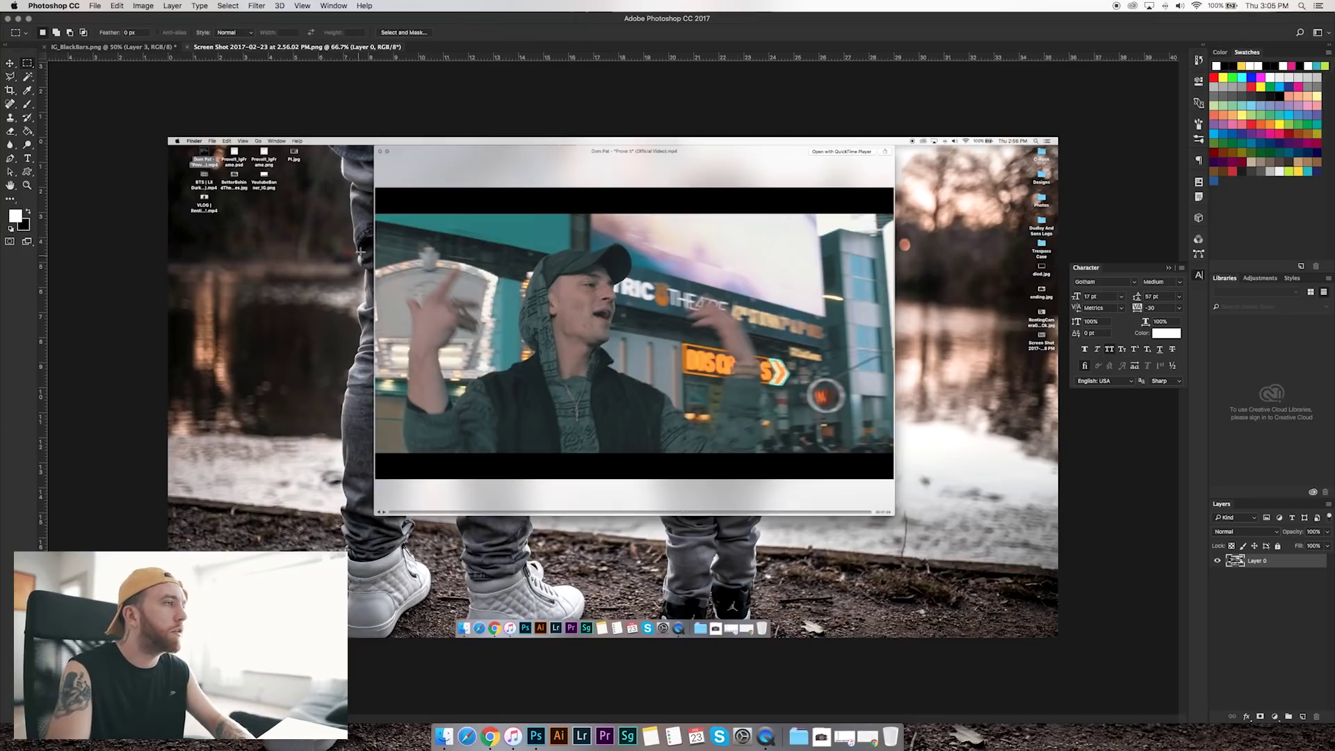
drag(375, 216, 891, 451)
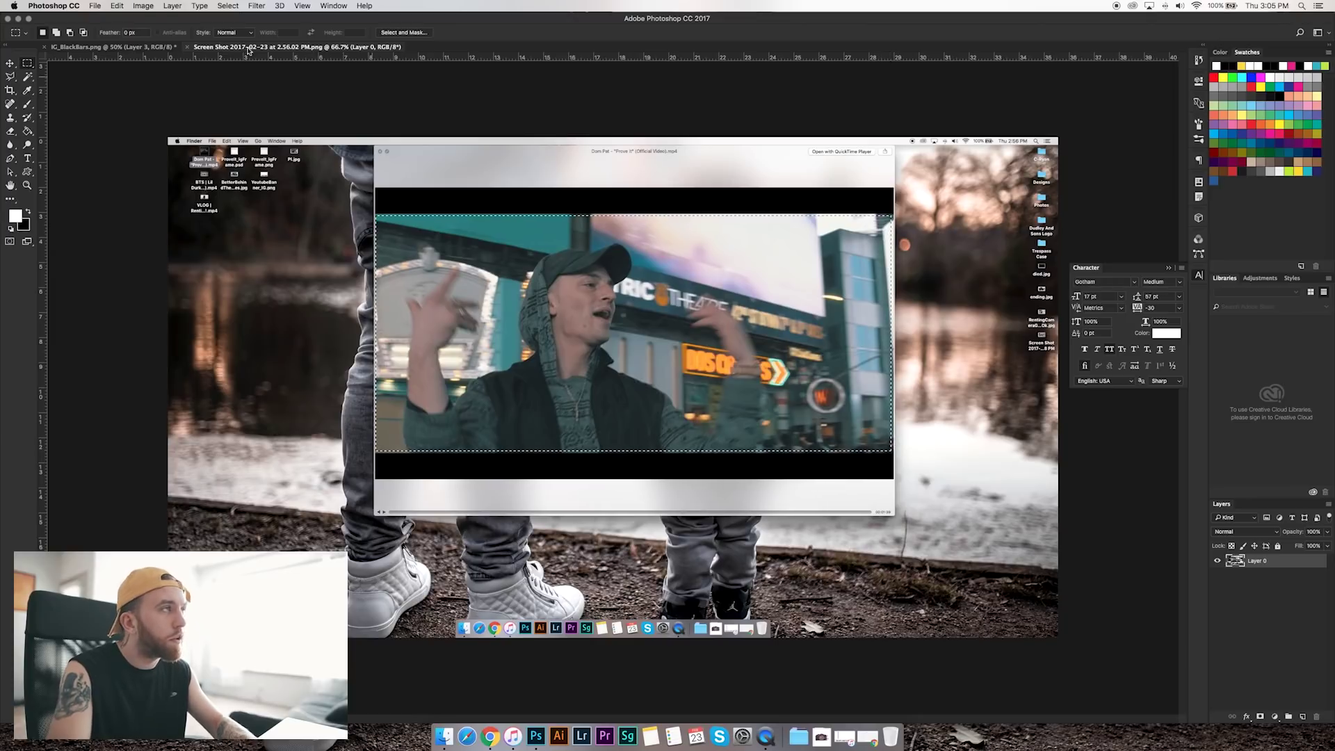
click(187, 46)
- Paste the second still, scale it down, and place it over the right part of the lower bar, overlapping the first still
key(super+v)
key(v)
drag(631, 387, 687, 466)
key(super+t)
drag(475, 378, 652, 405)
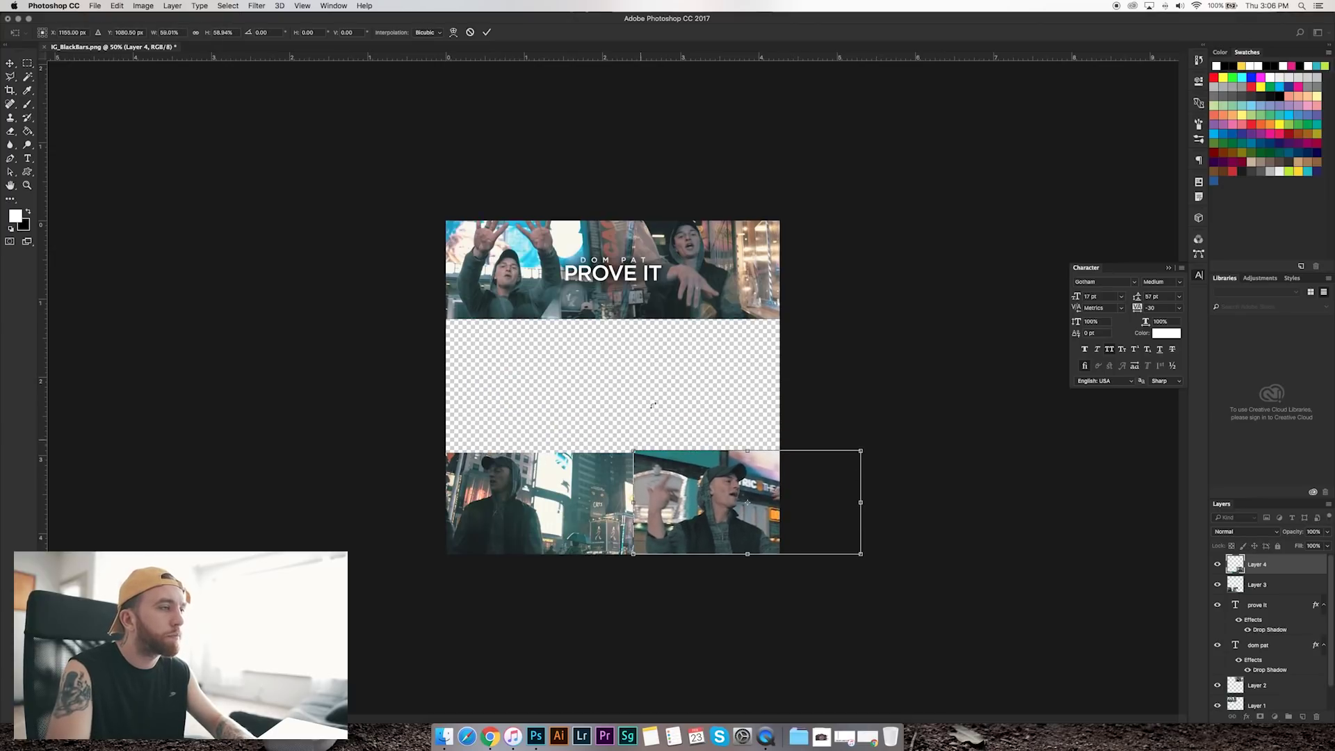
key(Return)
mouse_move(700, 492)
mouse_down()
mouse_move(641, 490)
mouse_move(670, 492)
mouse_move(657, 497)
mouse_up()
- Erase the left edge of the right-hand lower still with a smaller eraser brush to blend it into the neighbouring still
key(e)
key(bracketleft)
key(bracketleft)
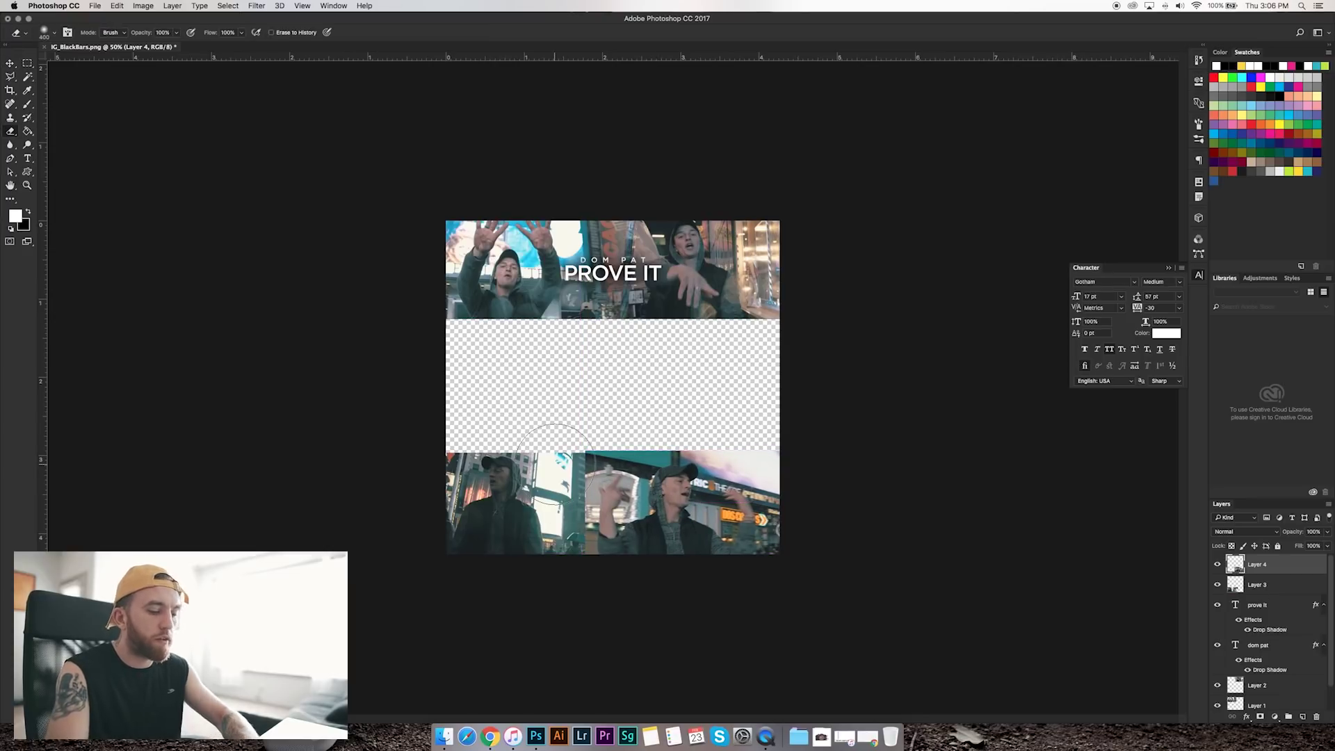
mouse_move(560, 479)
mouse_down()
mouse_move(566, 461)
mouse_move(564, 532)
mouse_move(570, 514)
mouse_up()
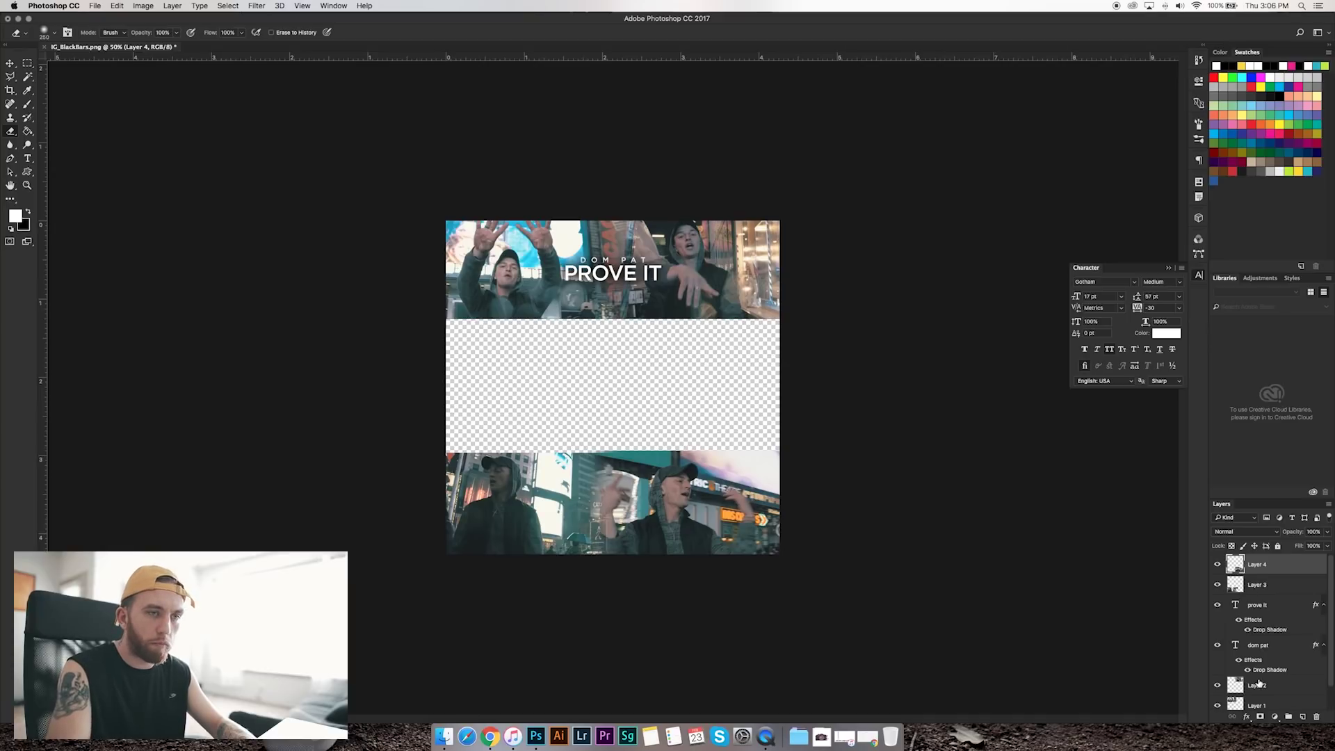
- Select the transparent middle by inverting Layer 0's outline, clear that area from Layer 4 and Layer 3, and deselect
scroll(1258, 684, down, 2)
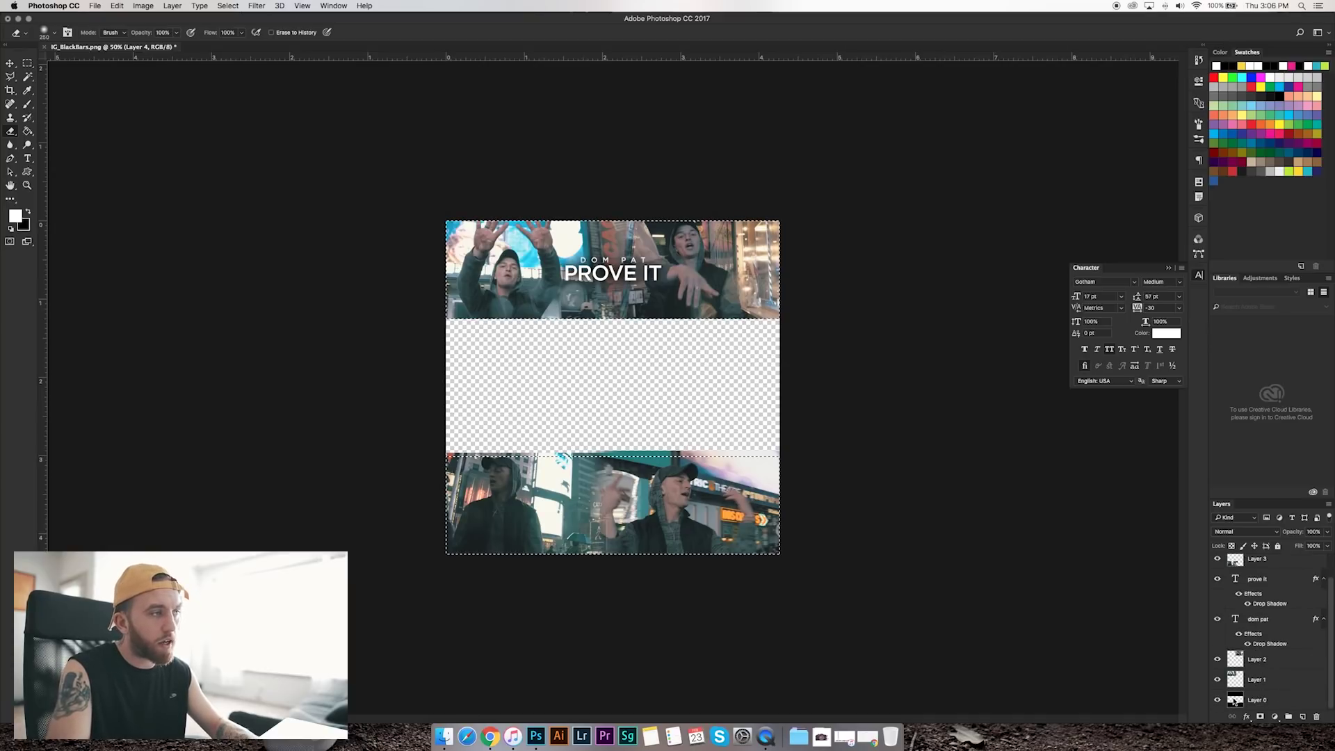
super+click(1234, 701)
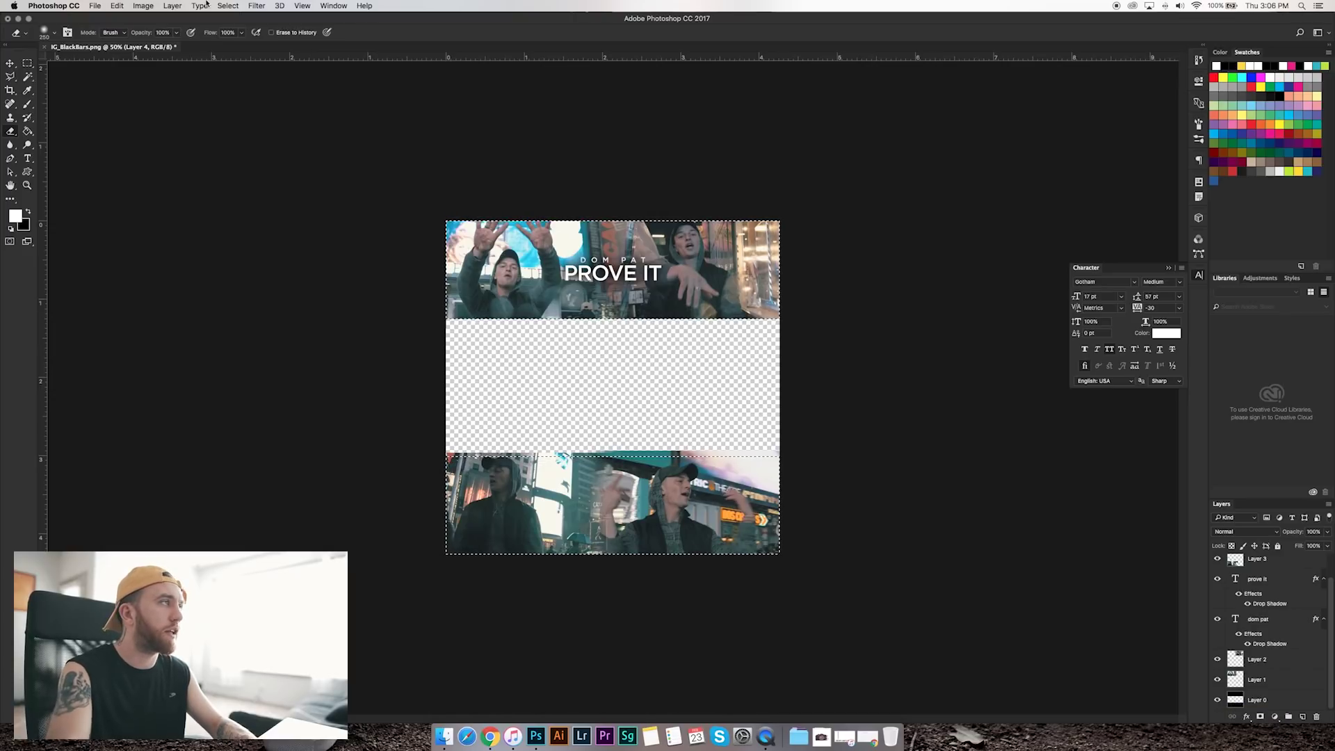
click(228, 5)
click(263, 48)
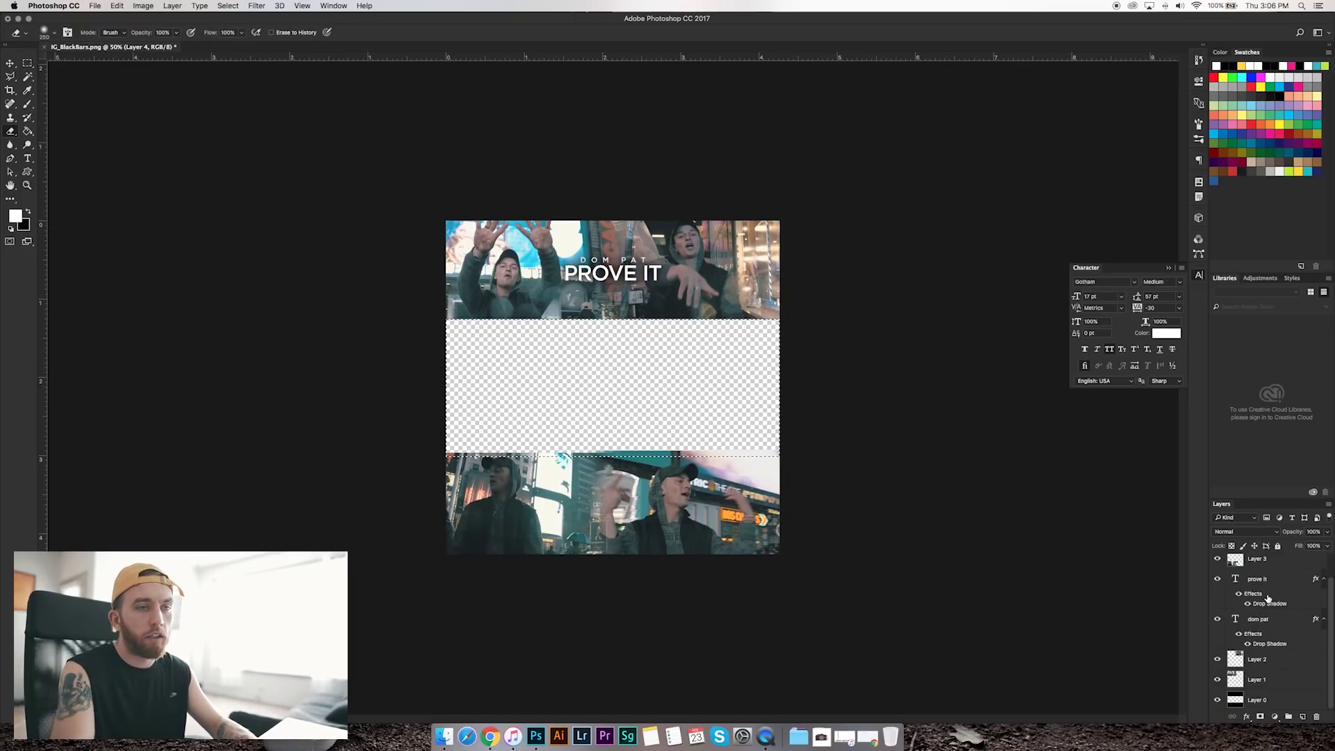
scroll(1268, 598, up, 2)
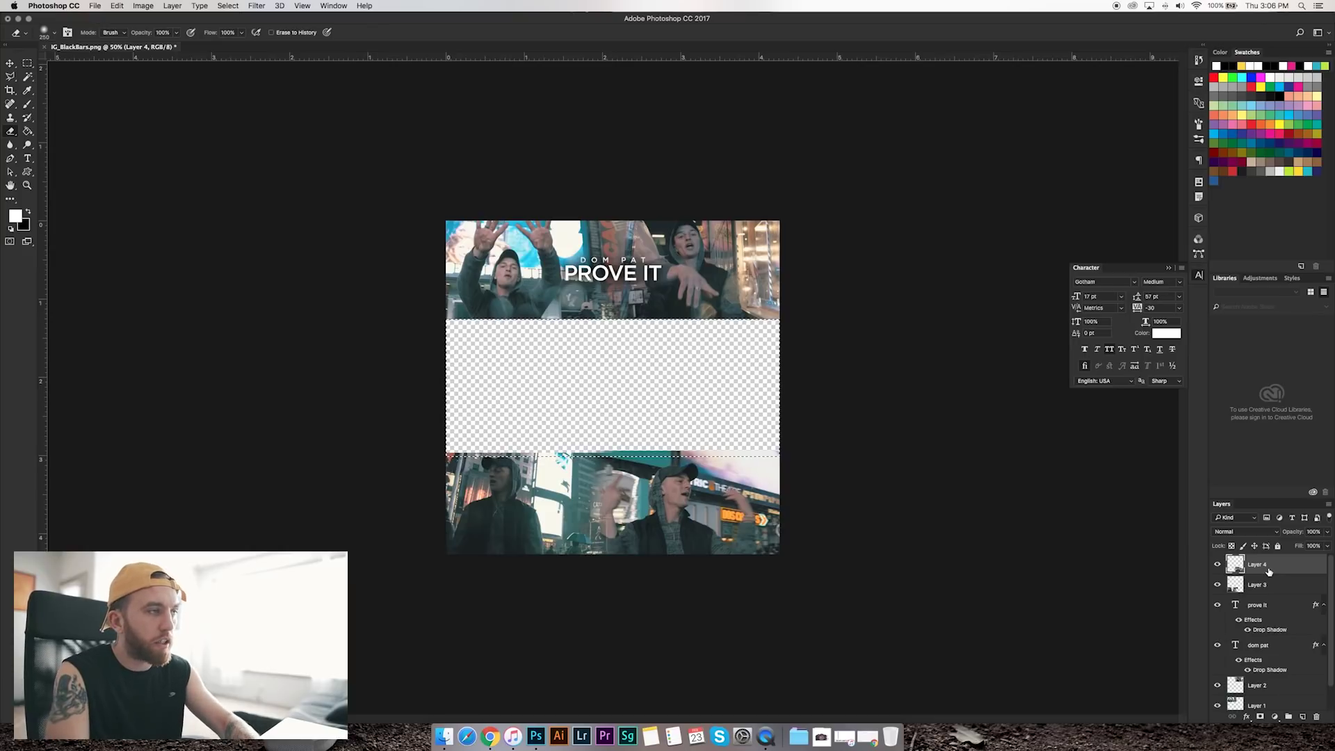
click(1268, 591)
key(super+d)
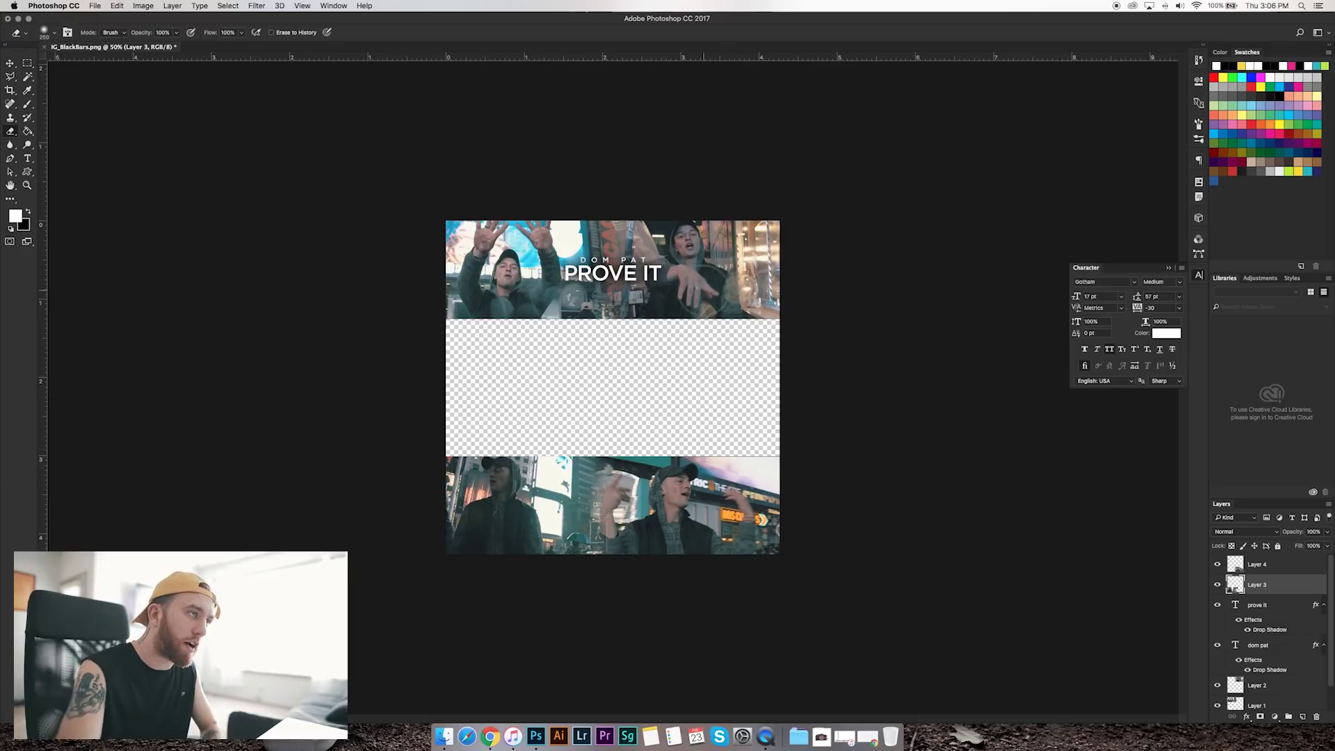
- Add a text box reading "directed by director" across the lower stills and move its layer above Layer 4
key(t)
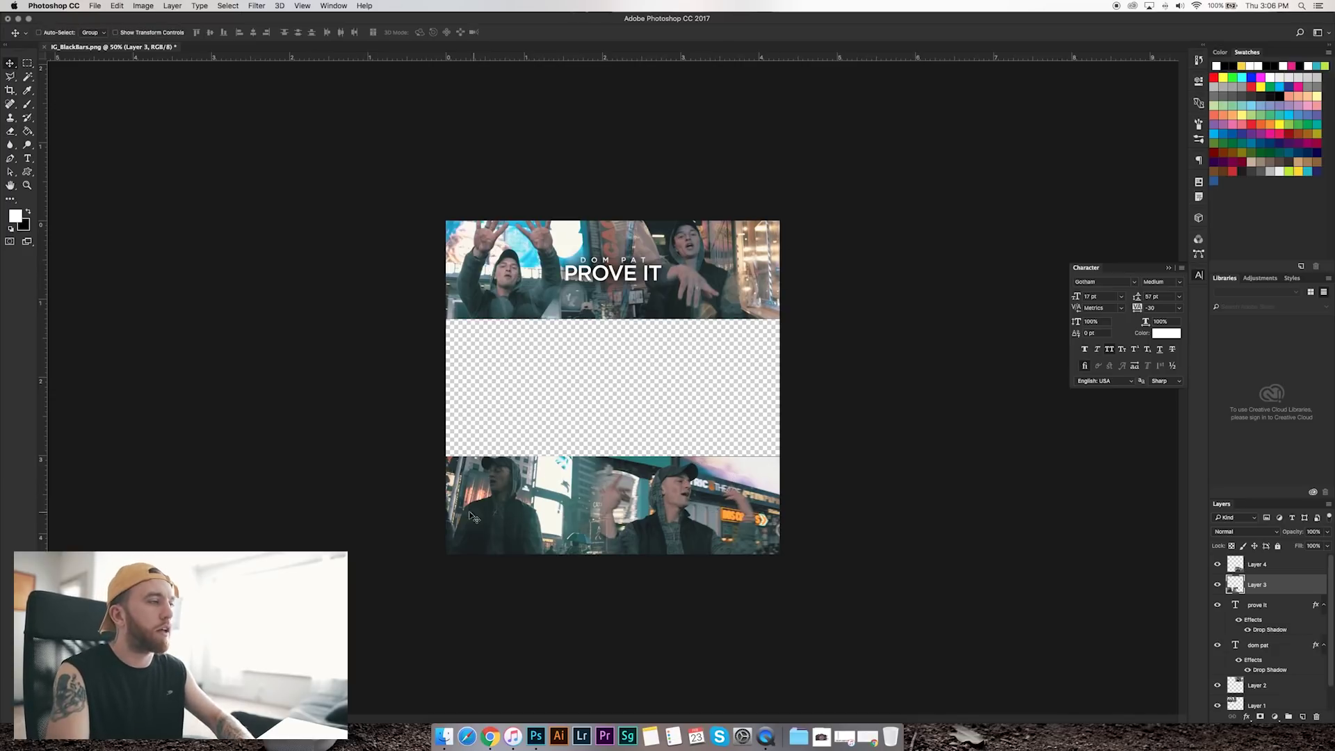
drag(449, 464, 778, 535)
text(DIREC)
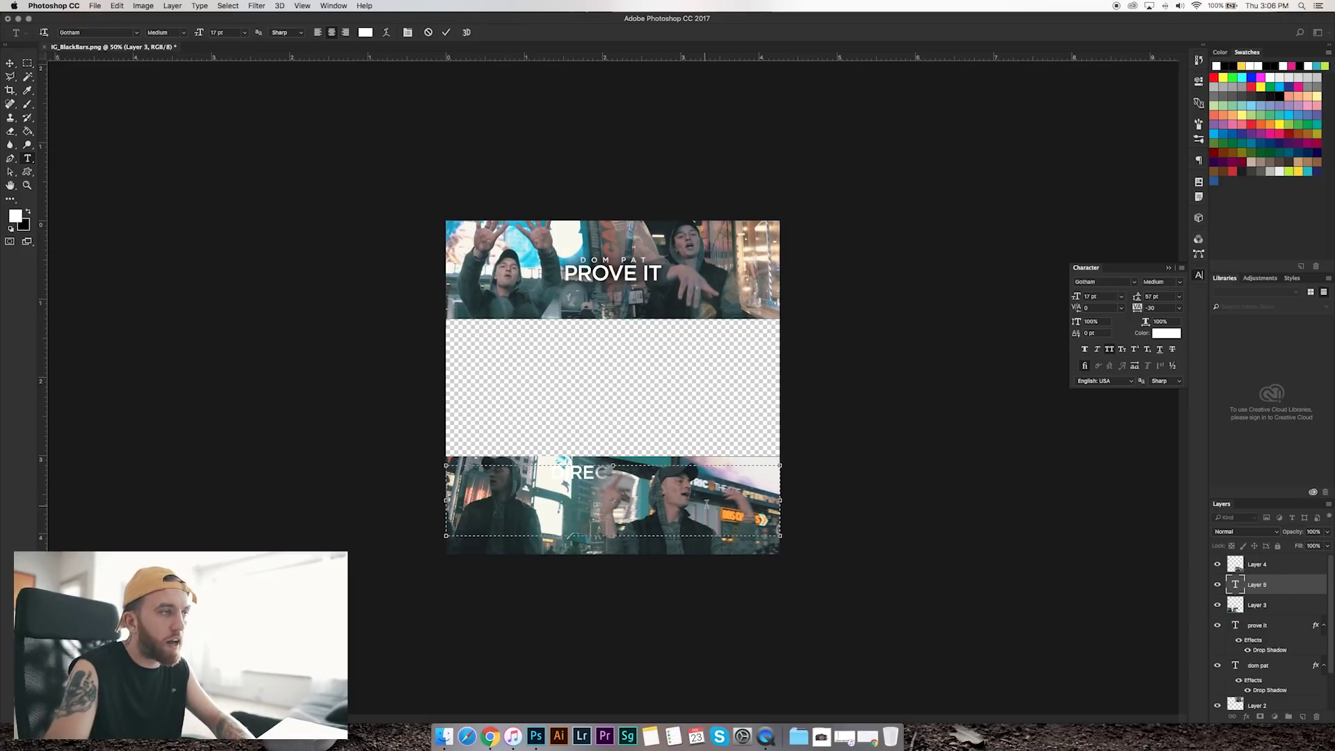
key(super+a)
text(DIR BY ED)
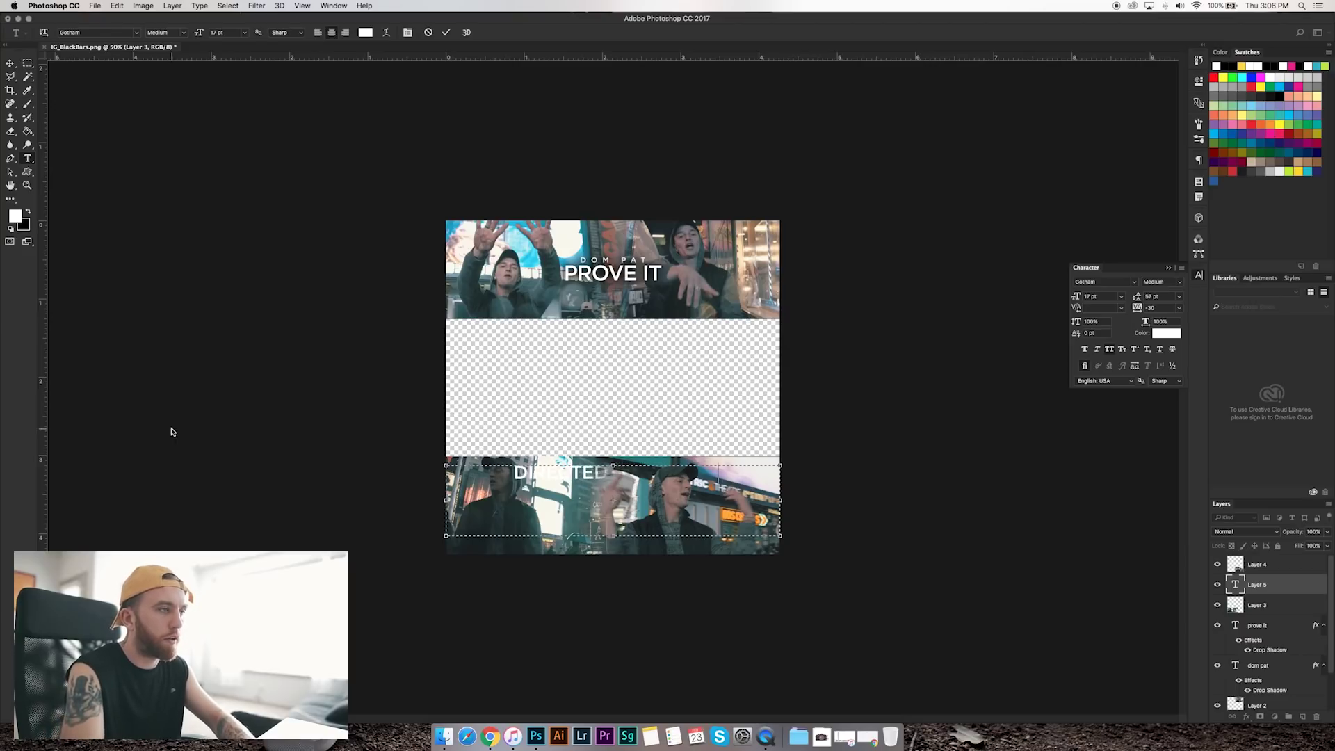
text( BY JAKOBor)
click(446, 33)
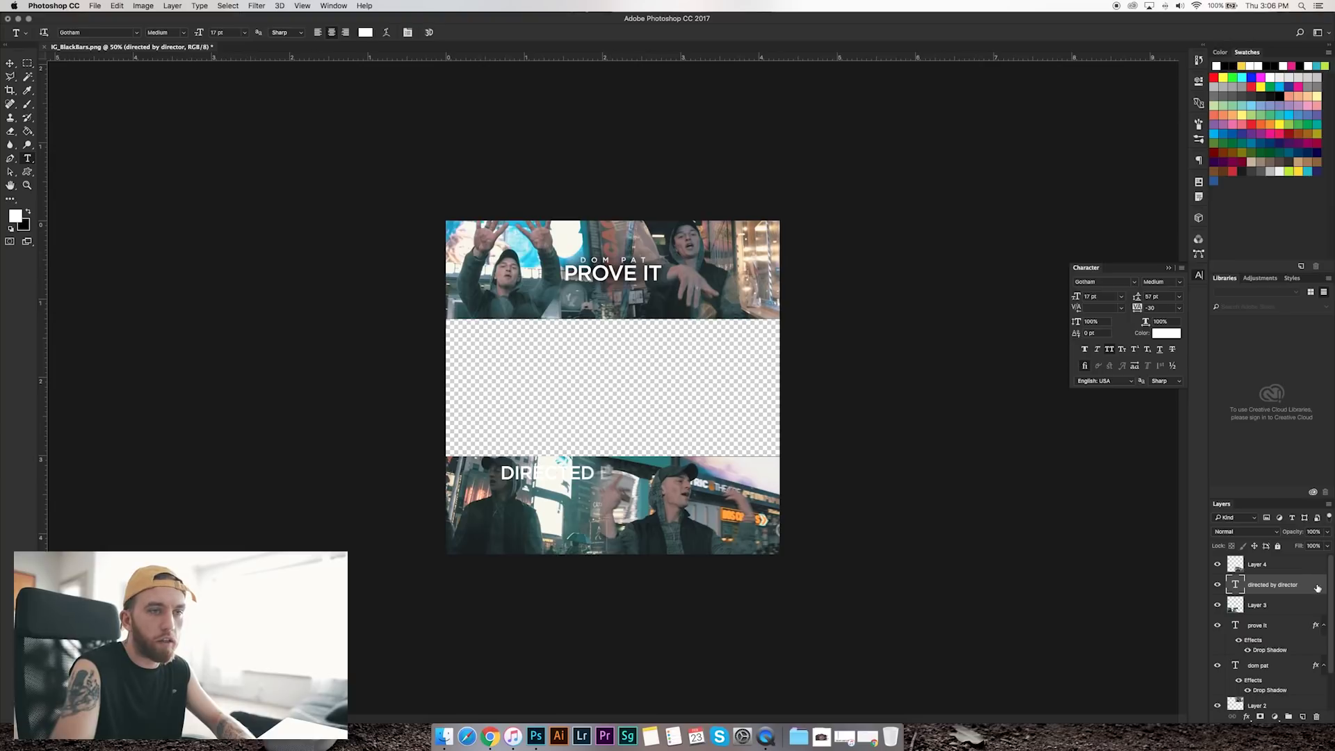
drag(1270, 586, 1272, 563)
- Set the "directed by director" text to a font size of 6 pt with tracking of 530
drag(738, 486, 495, 474)
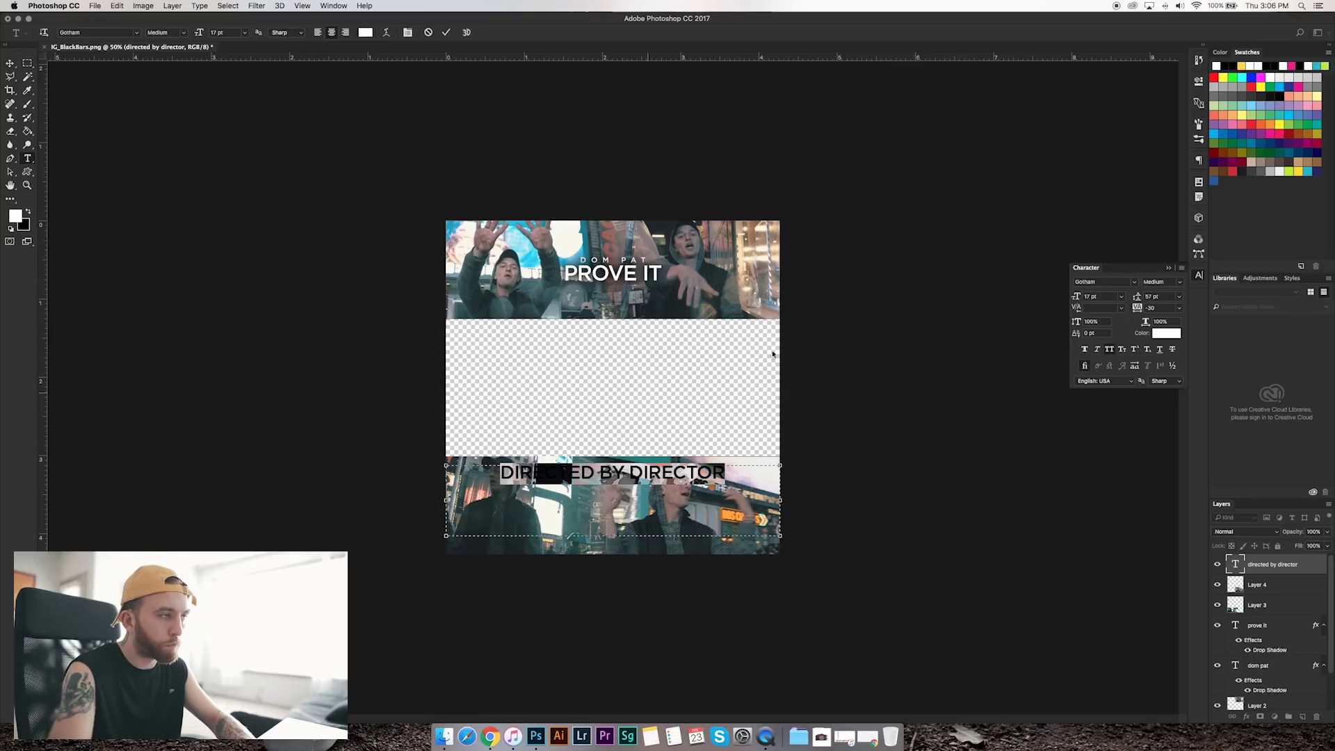
click(1108, 297)
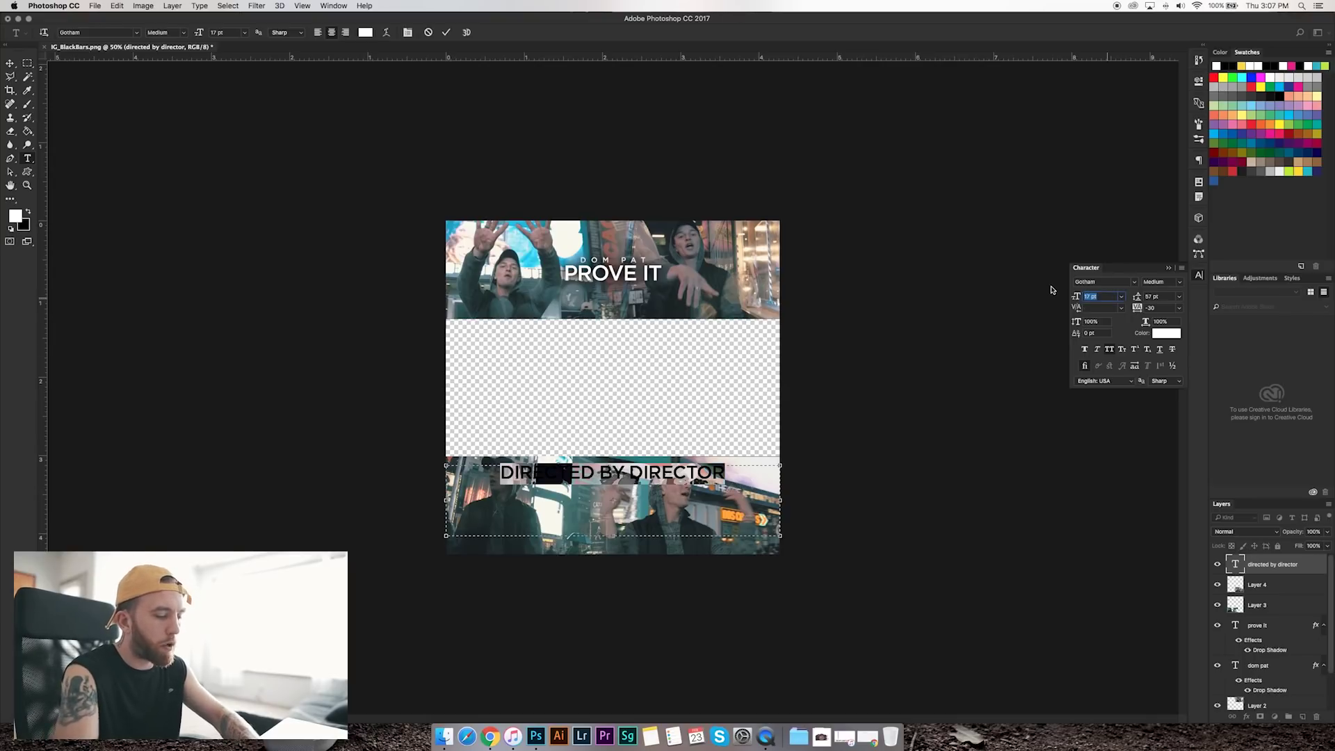
text(6)
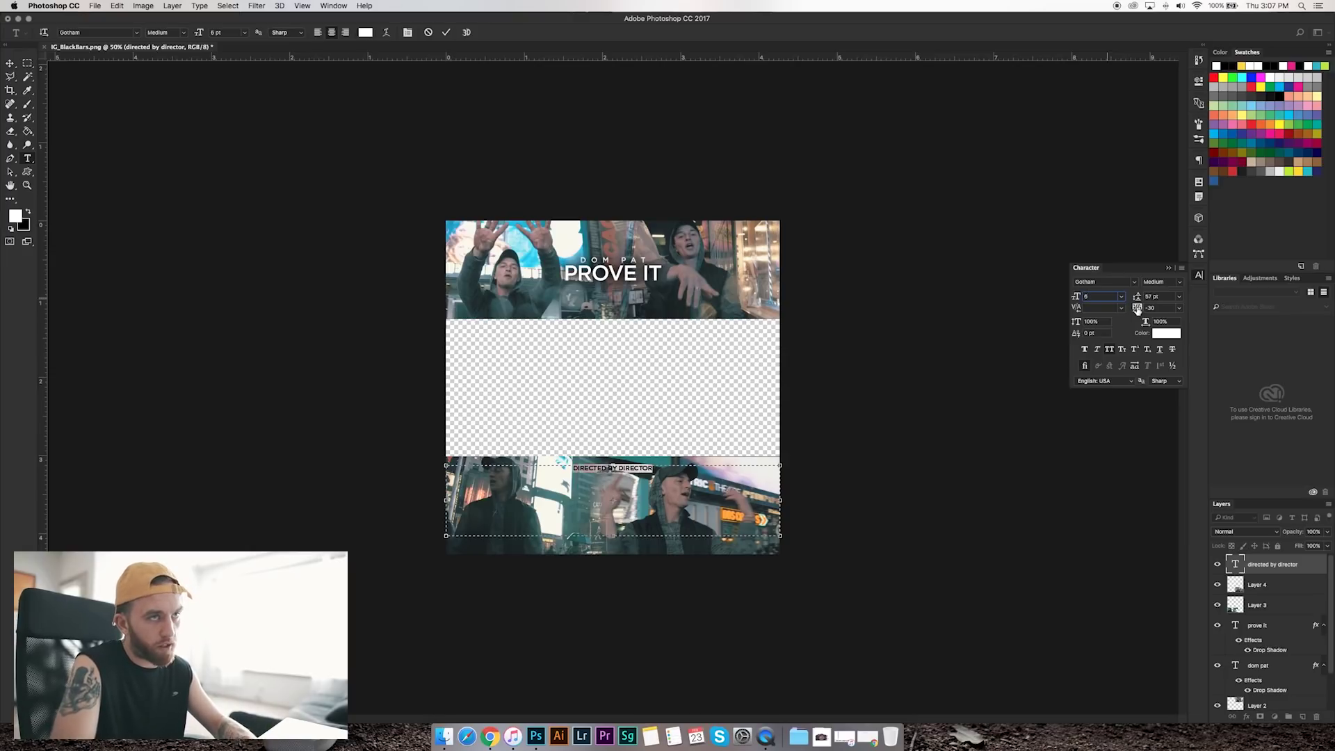
drag(1137, 310, 1151, 309)
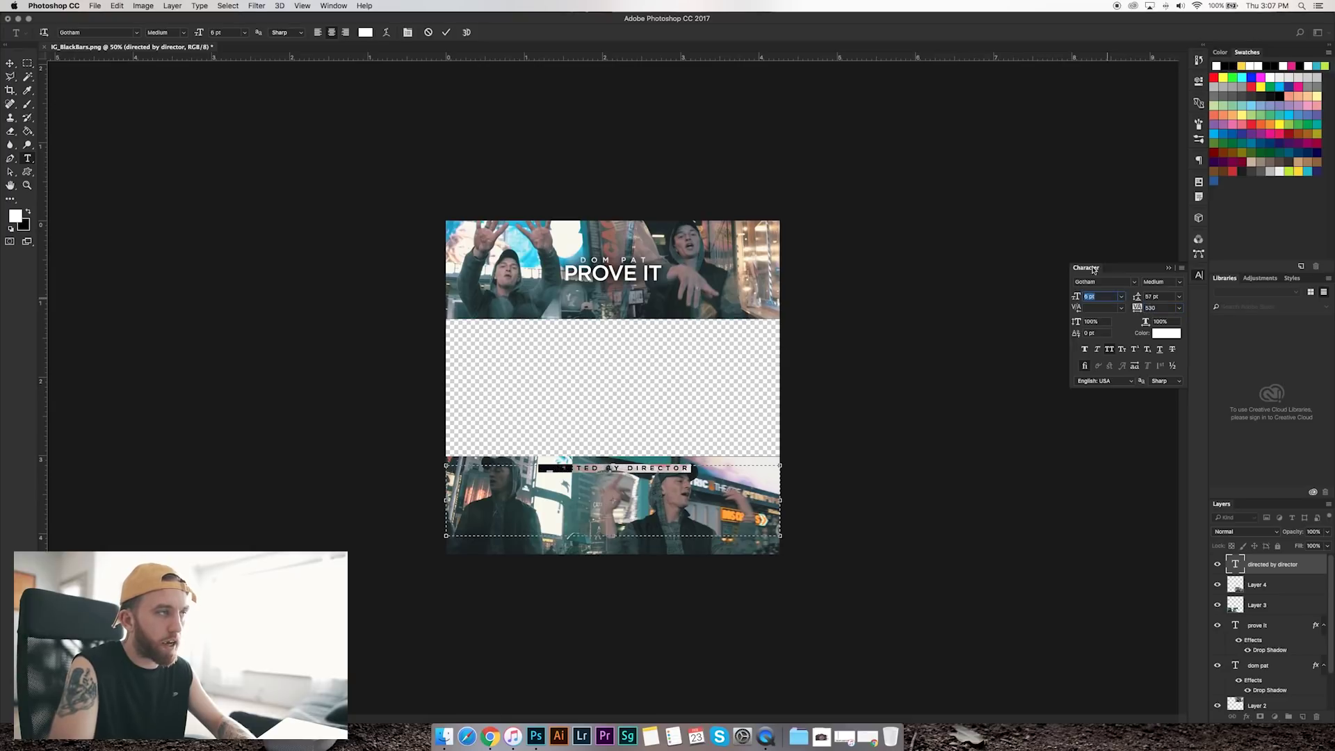
click(446, 32)
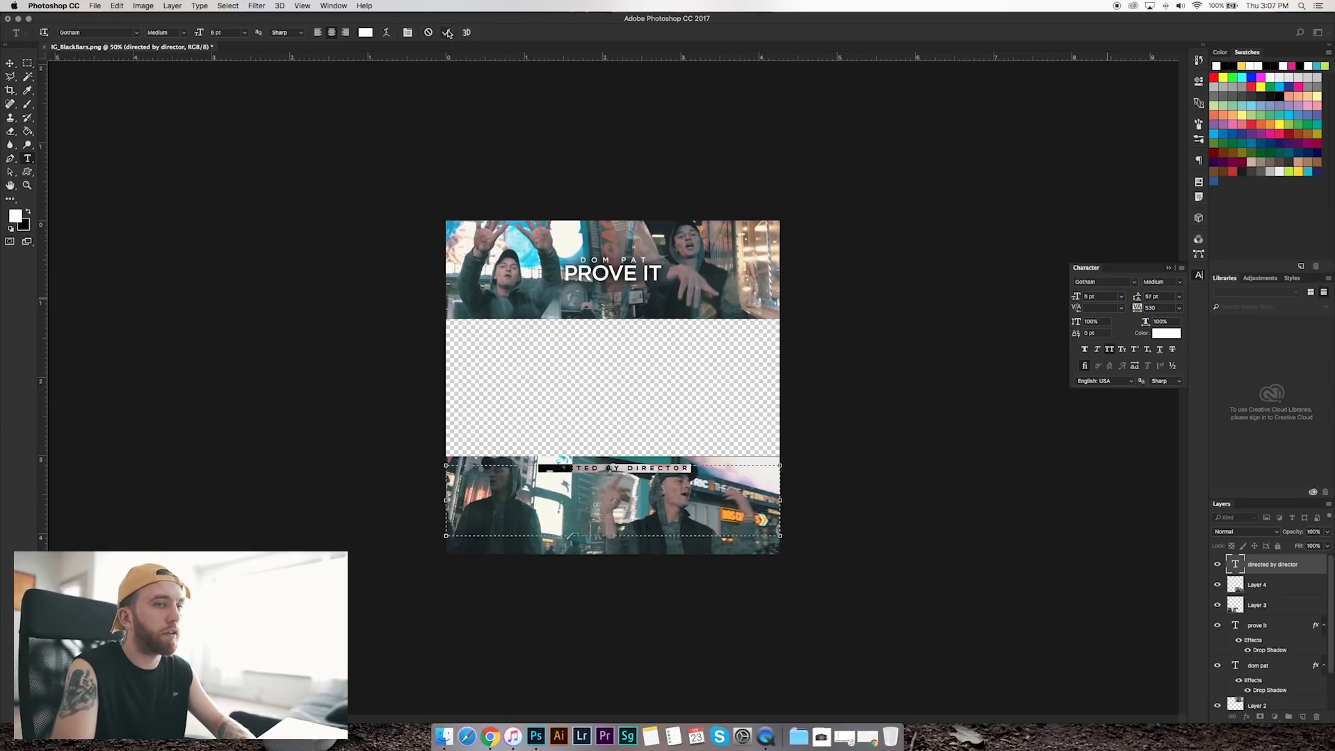
- Paste the copied layer style onto the directed by director layer and move the text to the vertical middle of the lower stills
right_click(1271, 571)
click(1196, 595)
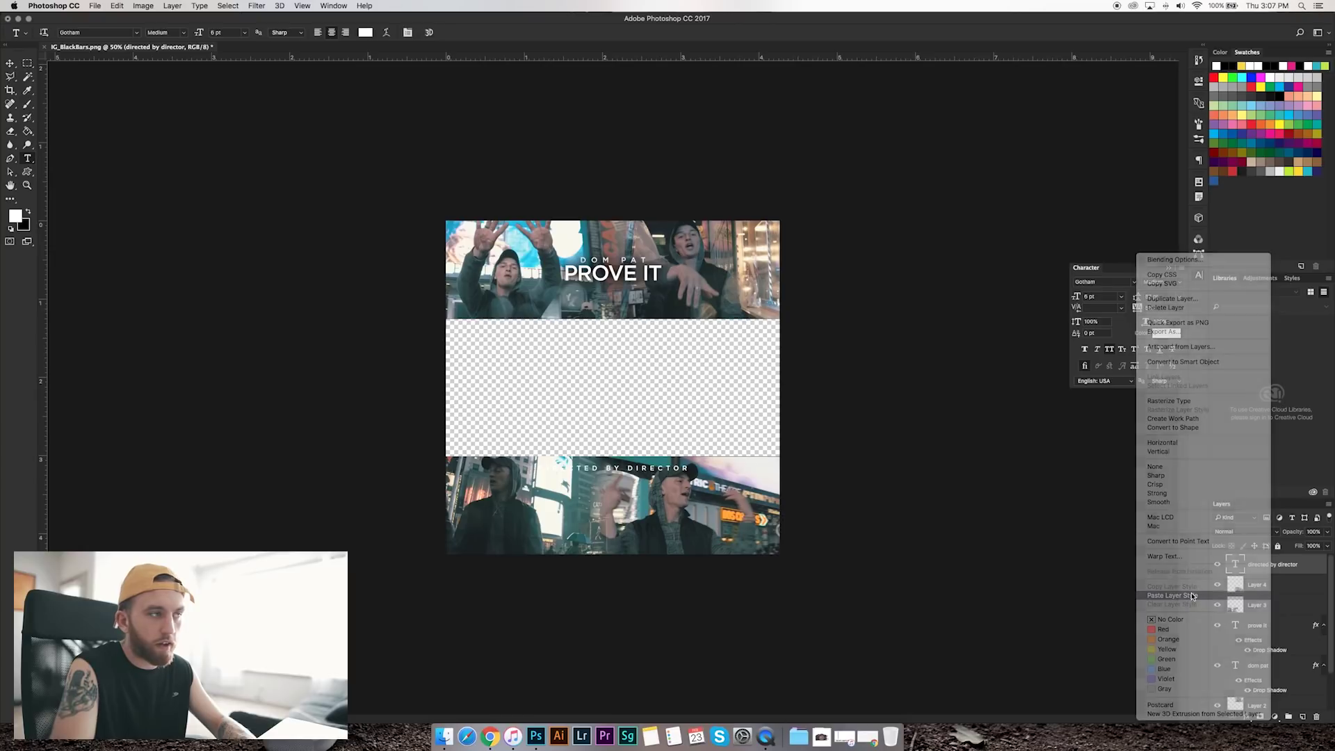
key(v)
drag(660, 475, 661, 516)
key(Up)
key(Up)
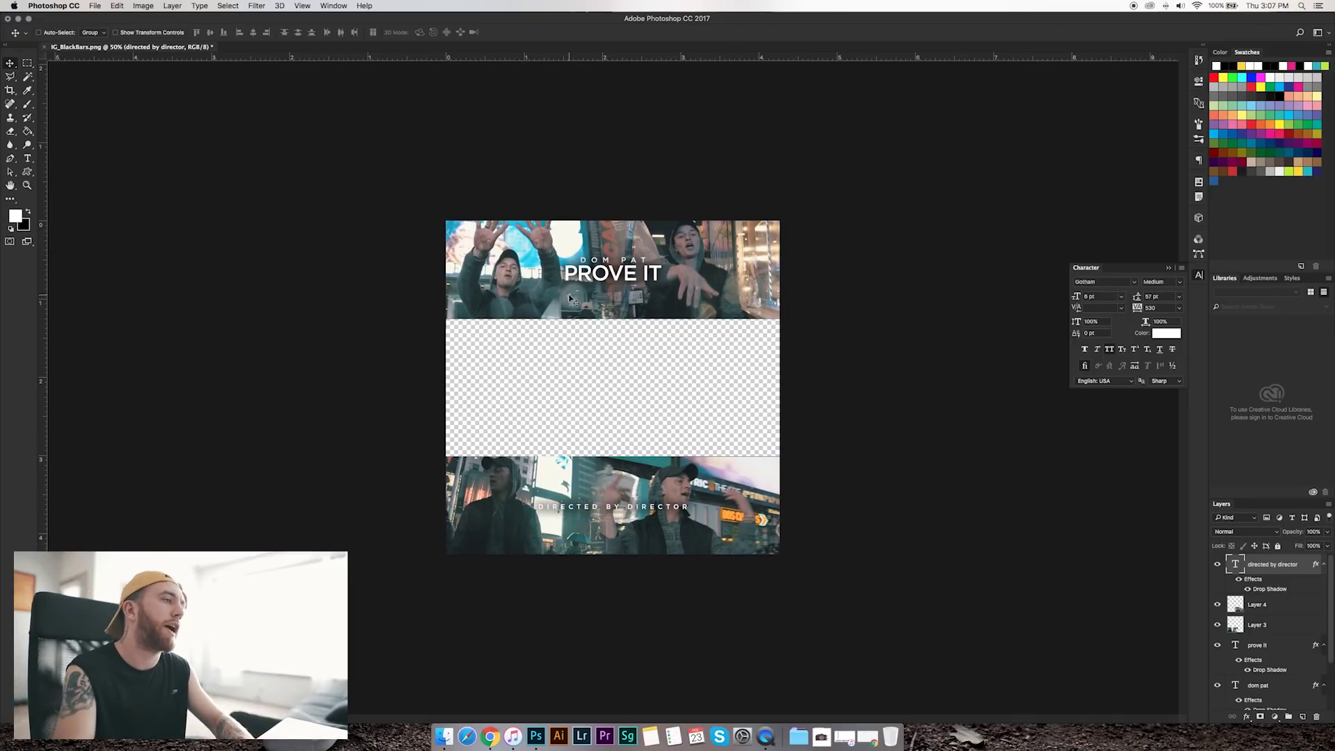
- Save the frame to the Desktop as TestIGFrame.png in PNG format with Smallest / Slow compression and no interlacing
click(96, 6)
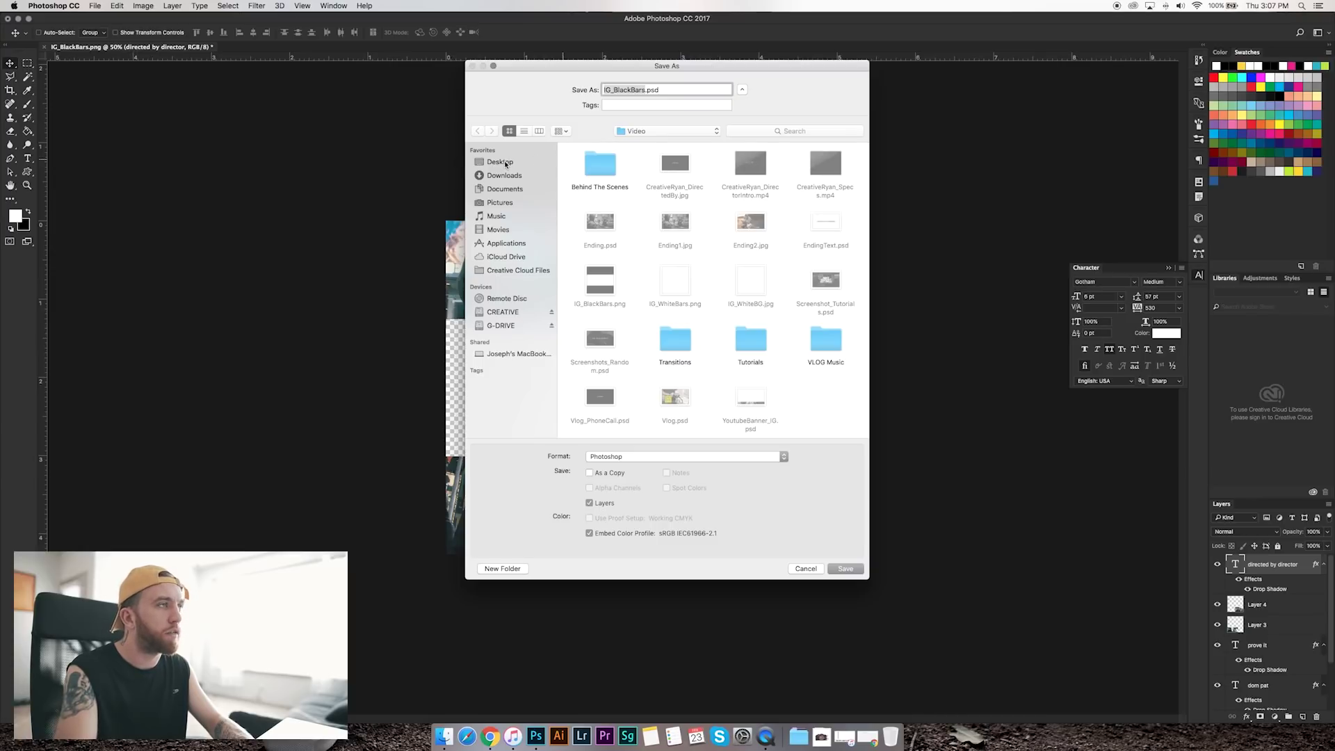
click(500, 162)
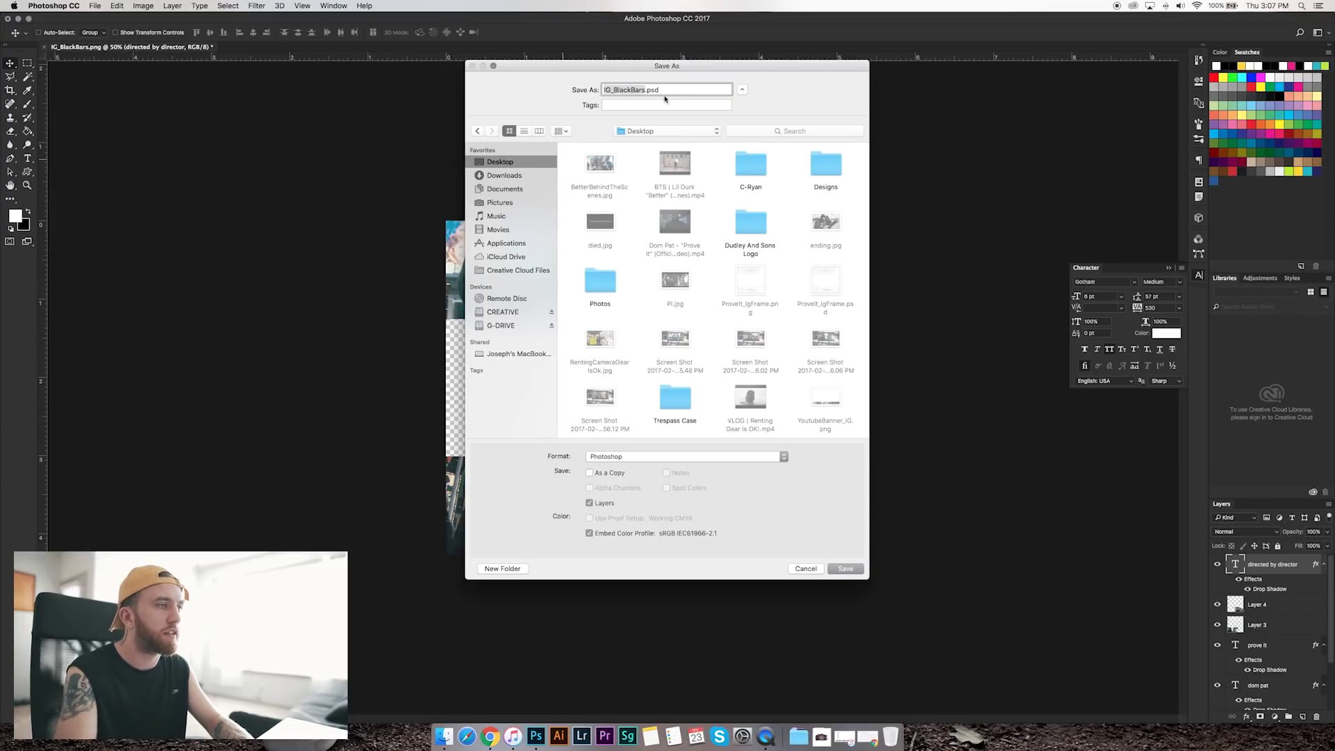
click(632, 456)
click(613, 591)
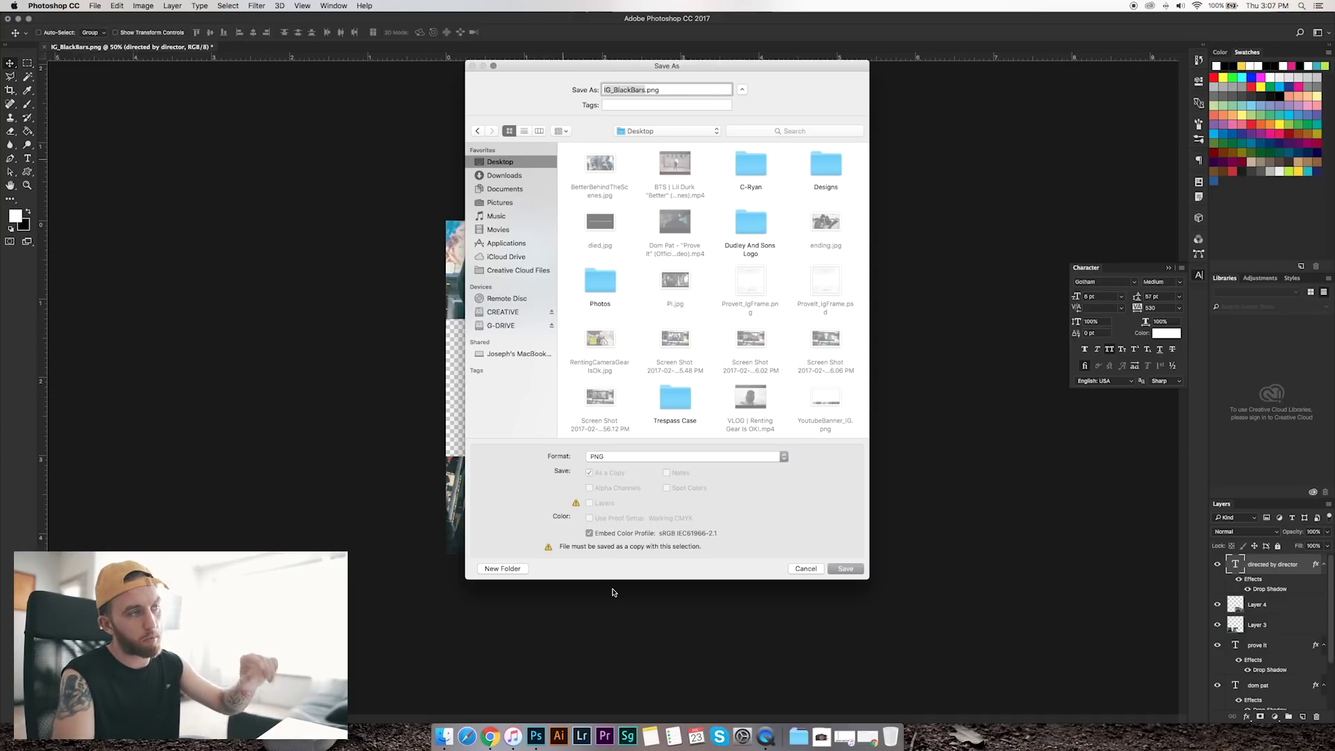
click(663, 458)
click(663, 458)
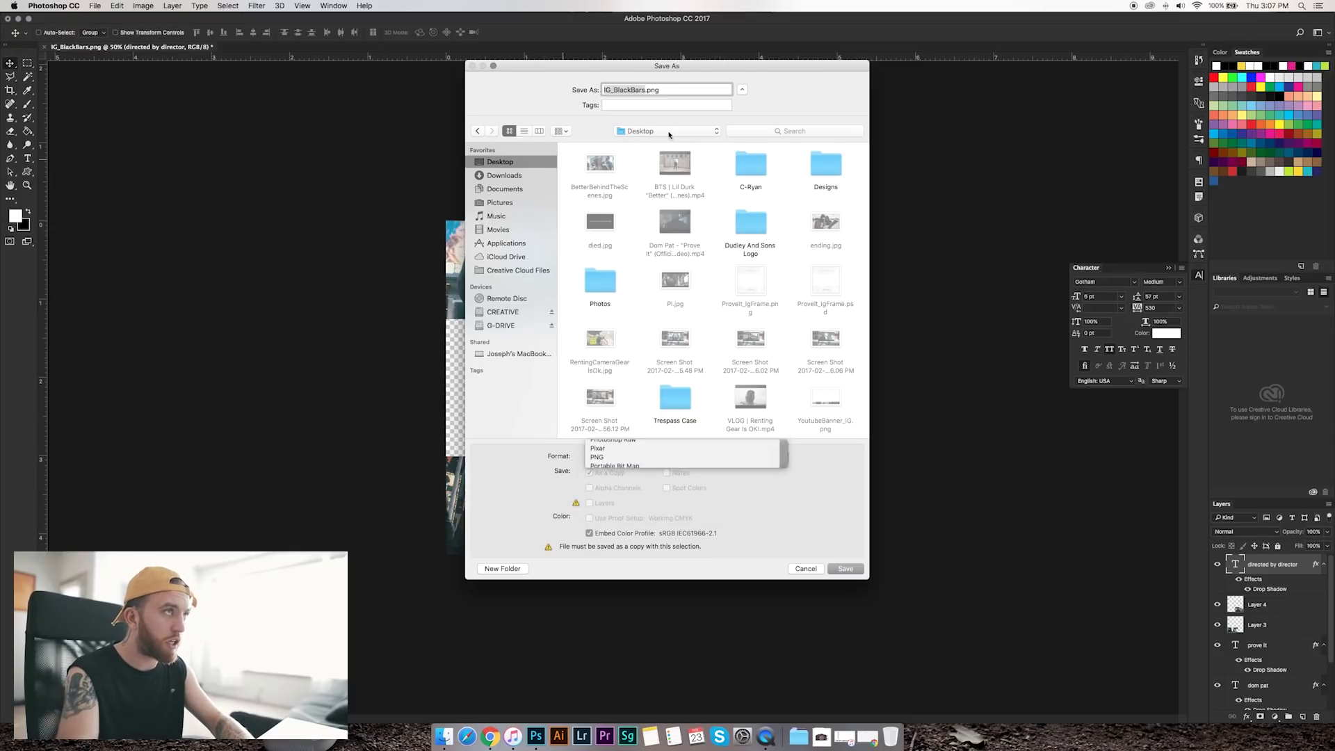
text(TestIGFrame)
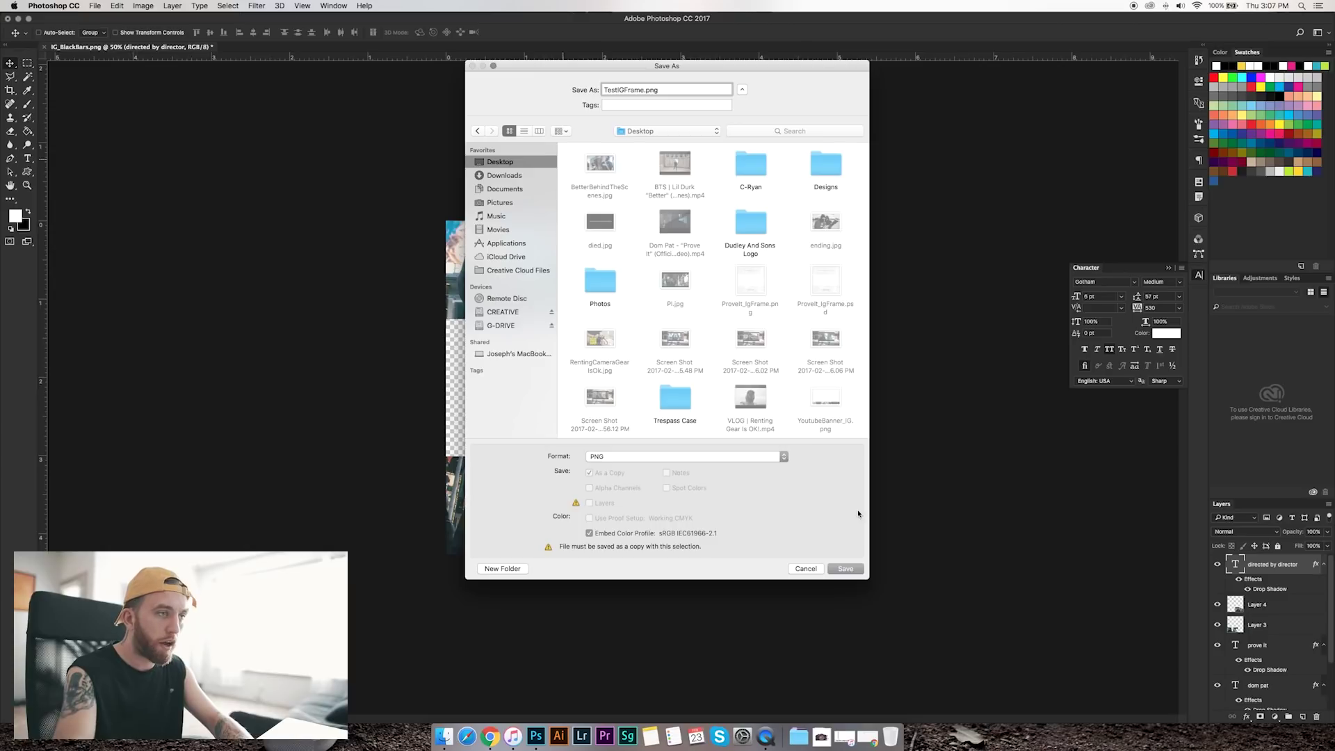
click(846, 568)
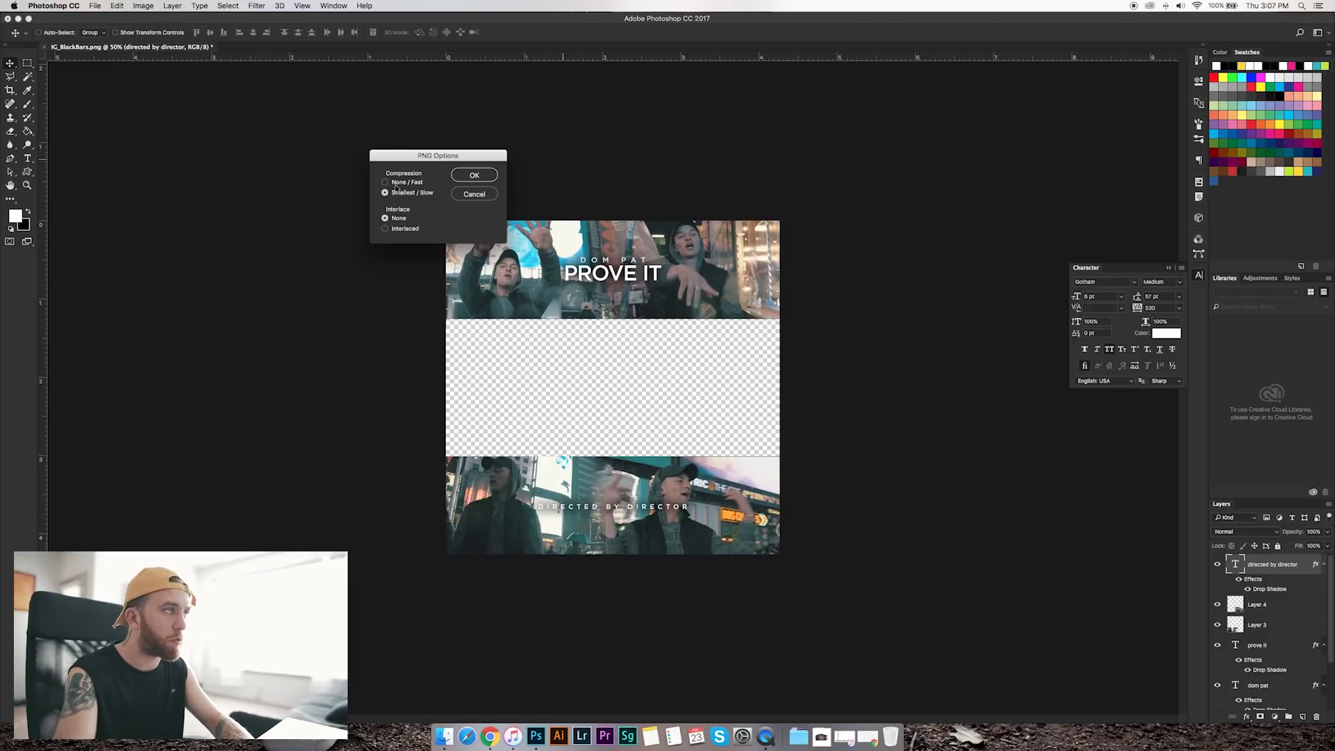
click(474, 176)
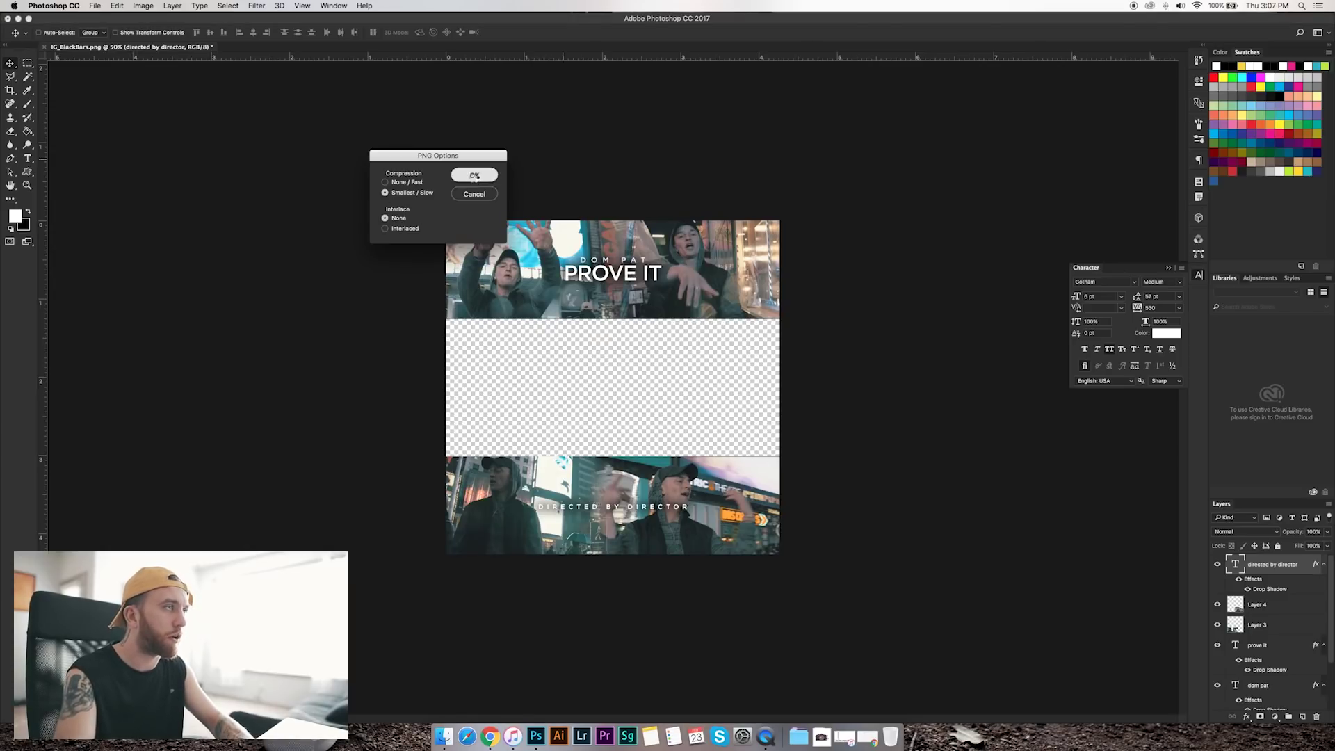
- Switch to Premiere Pro and create a project named IgMusicVideoPreview in the Video Sessions folder on the CREATIVE drive
click(18, 18)
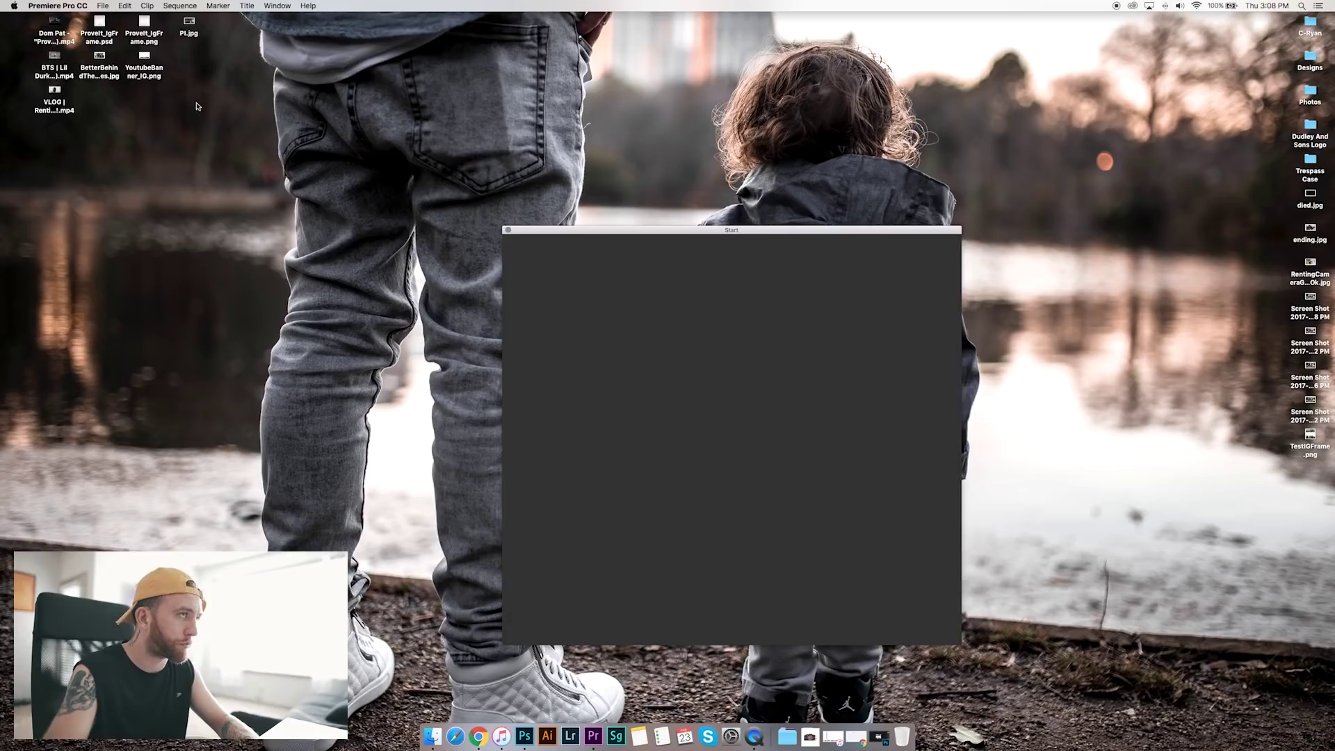
click(598, 314)
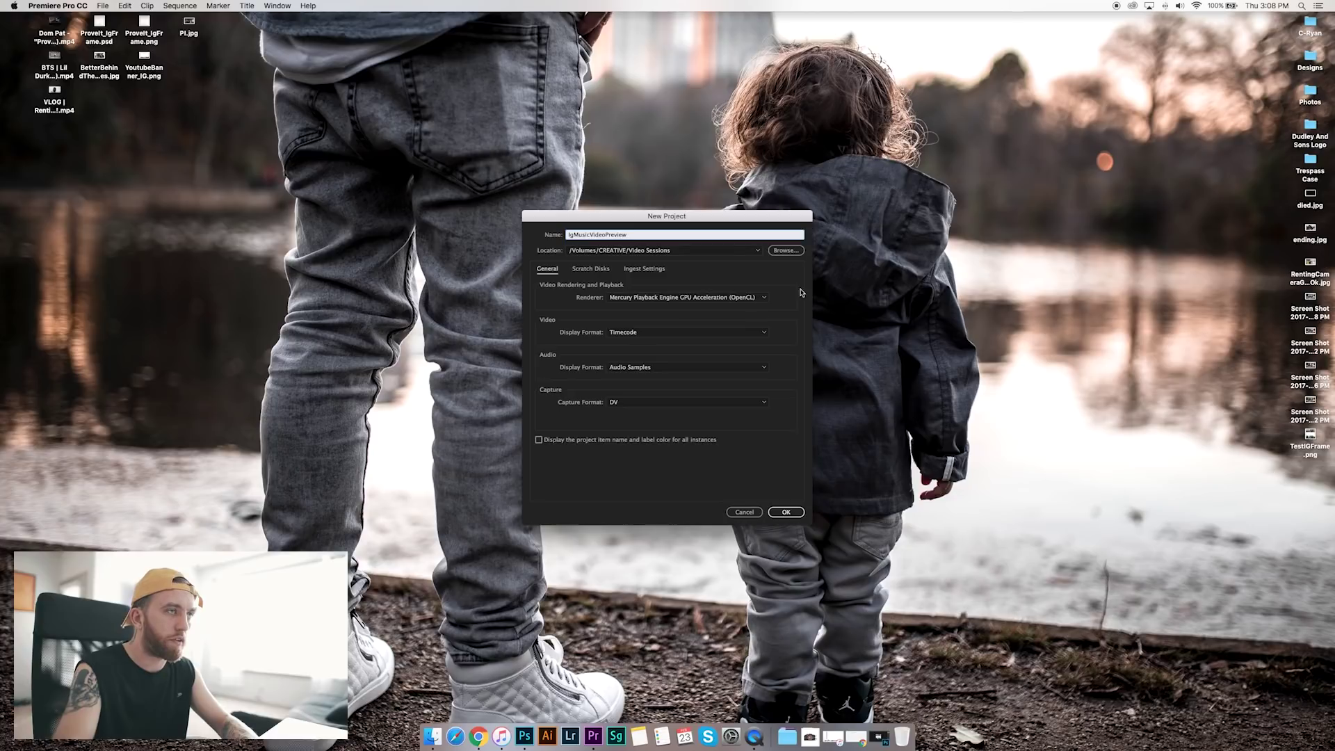
click(786, 251)
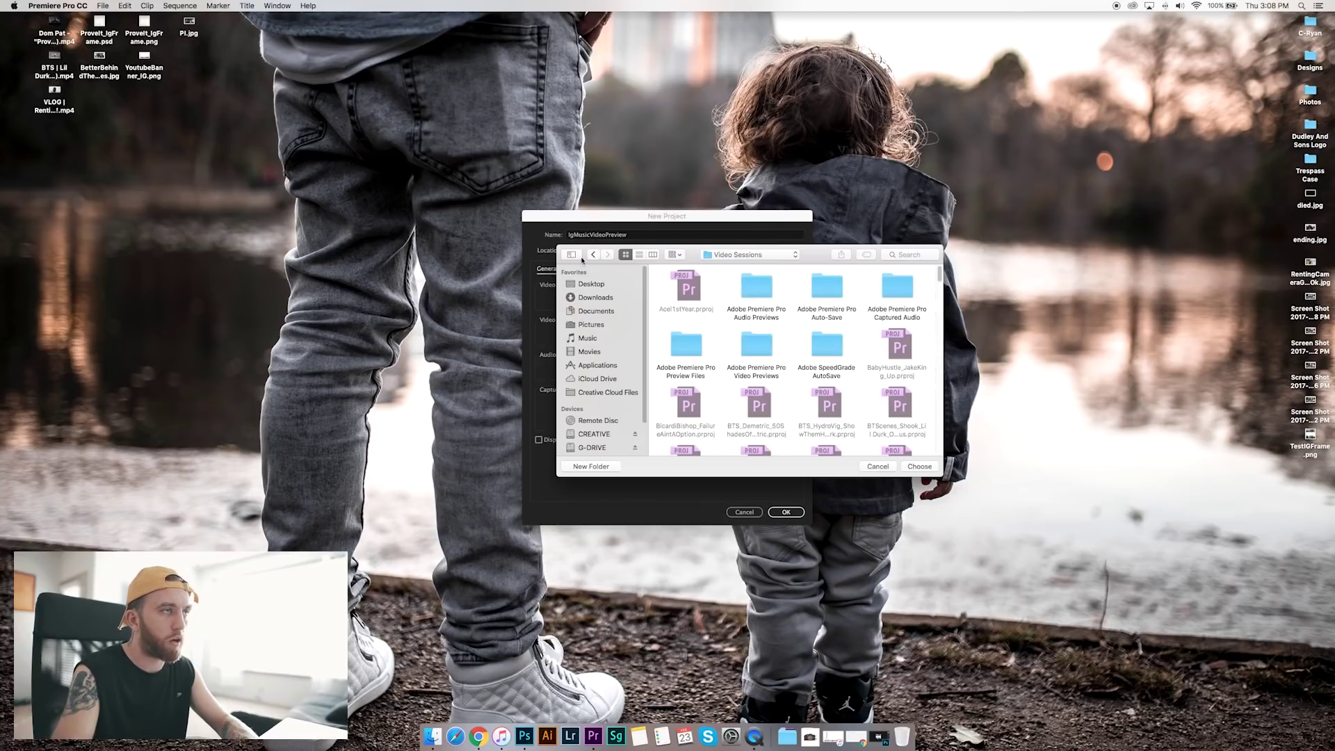
click(921, 466)
click(788, 514)
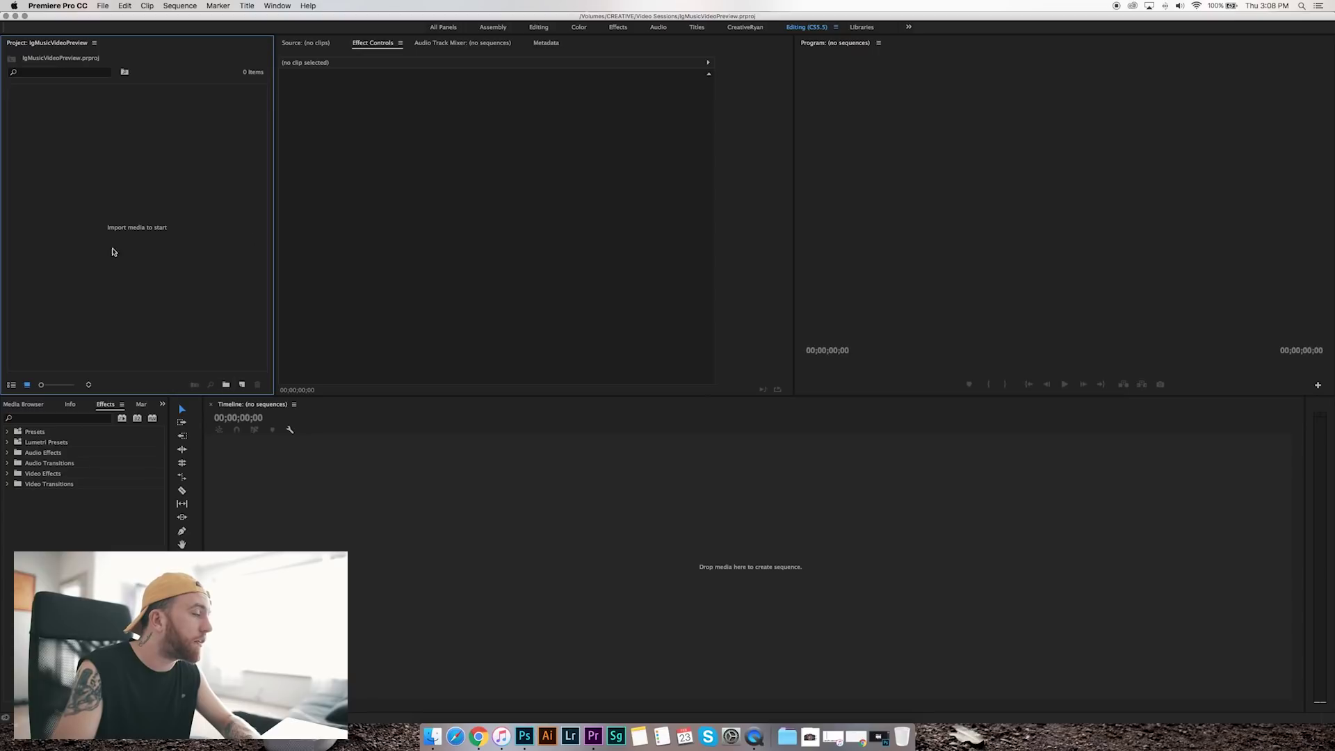
- Create a new sequence from the Digital SLR 1080p preset DSLR 1080p24, named Sequence 01
click(243, 383)
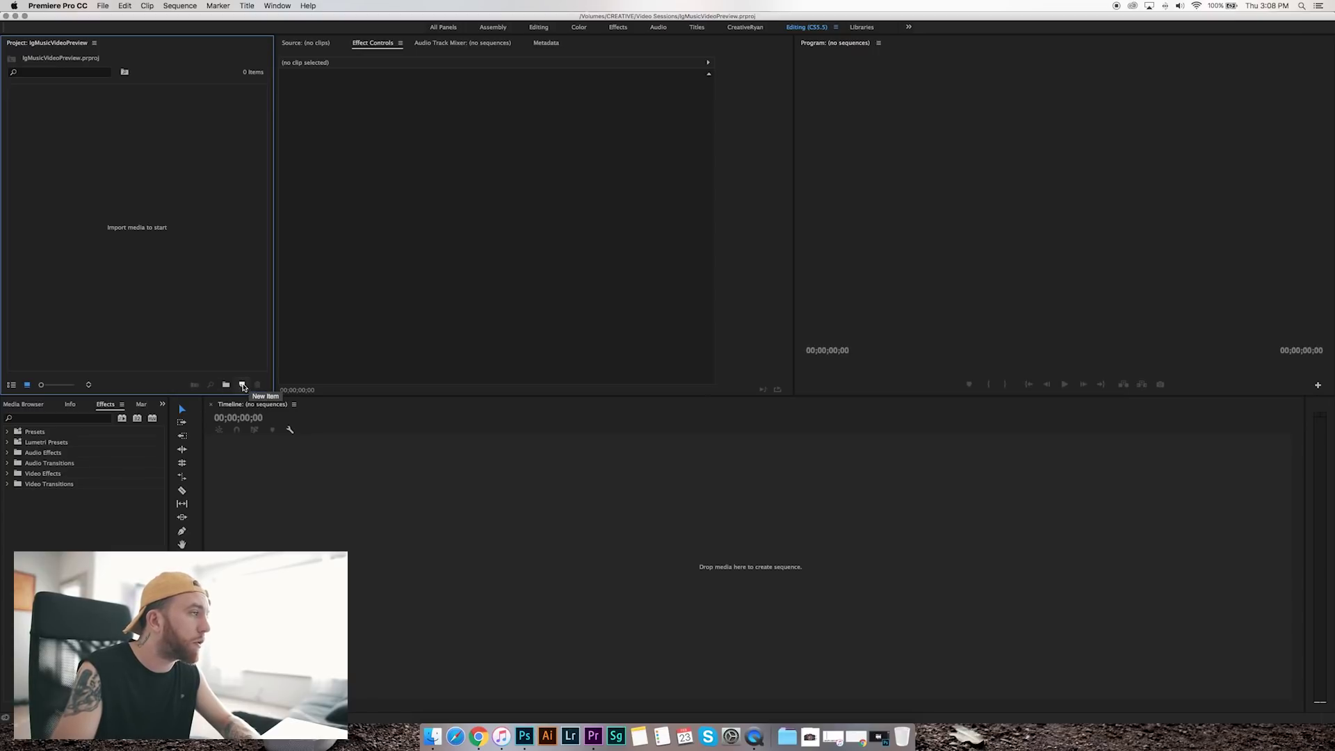
click(266, 399)
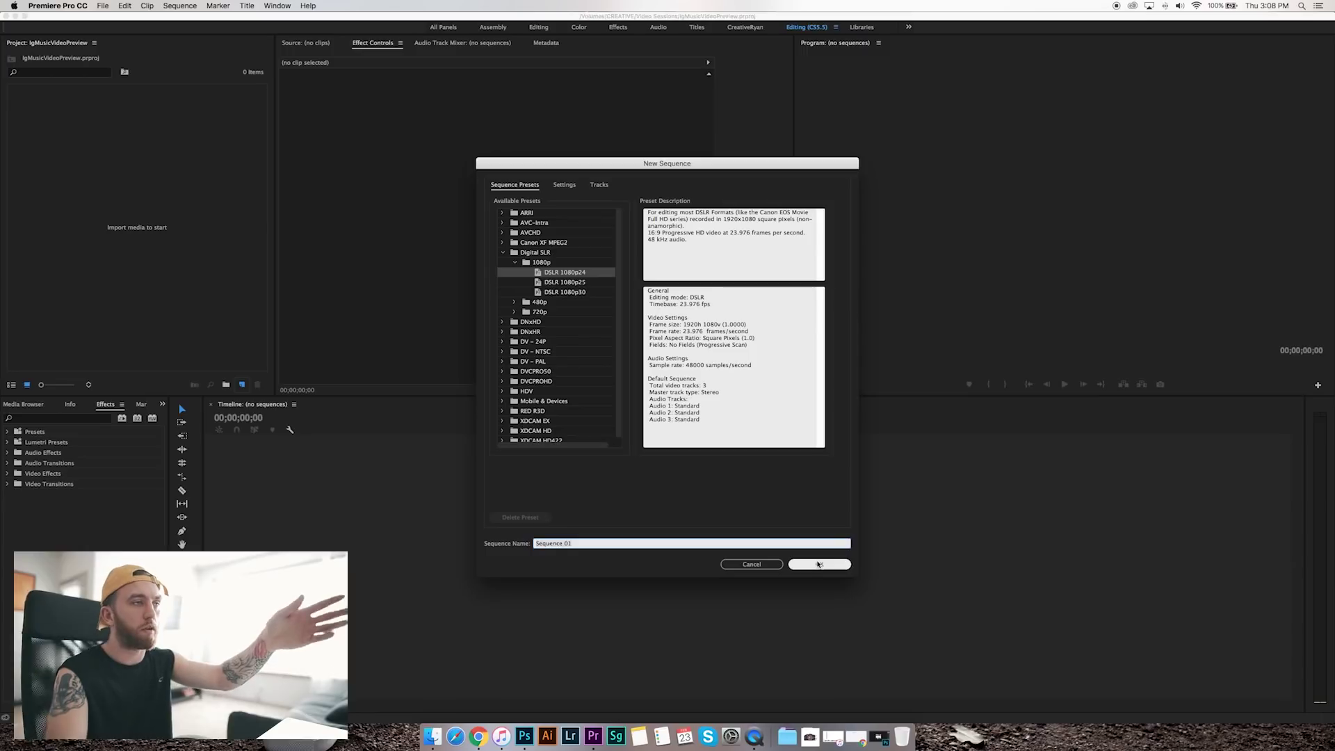
click(565, 275)
click(847, 564)
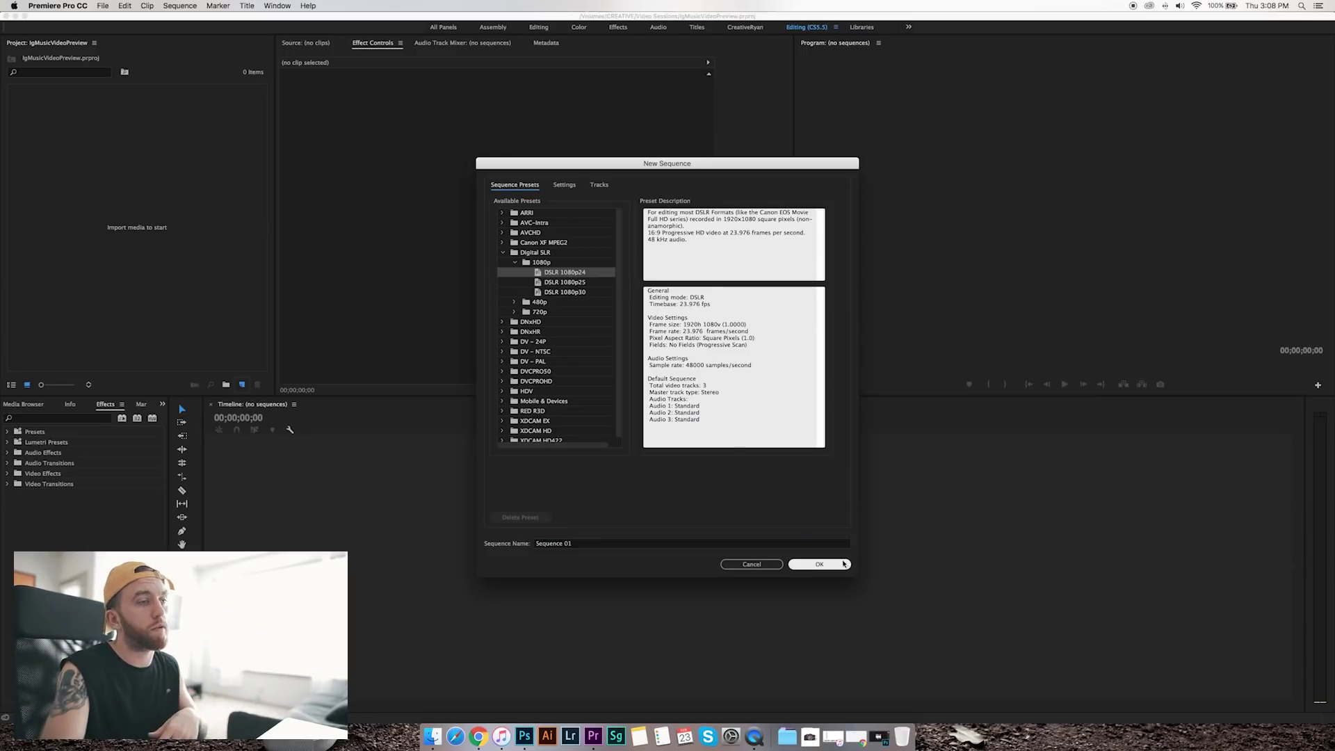
click(820, 564)
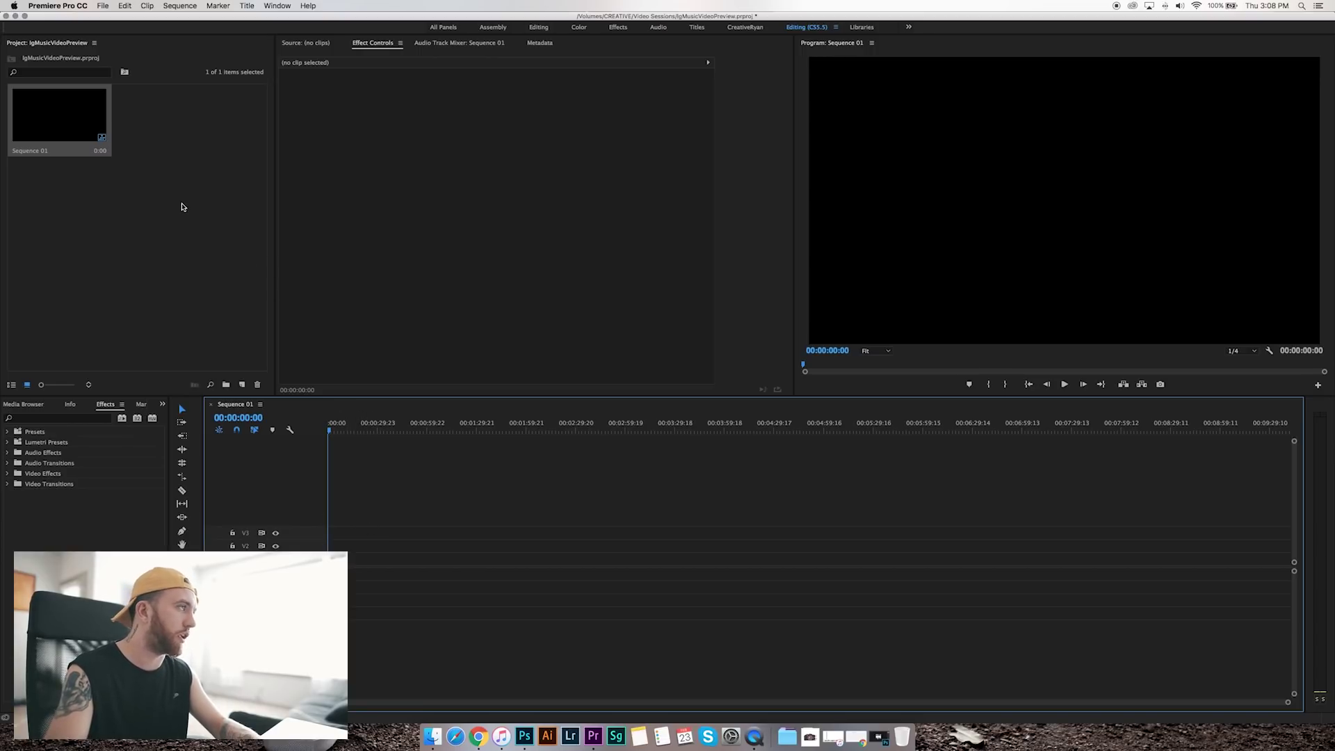
- Import the "Prove It" (Official Video) mp4 from the Desktop into the project
click(179, 253)
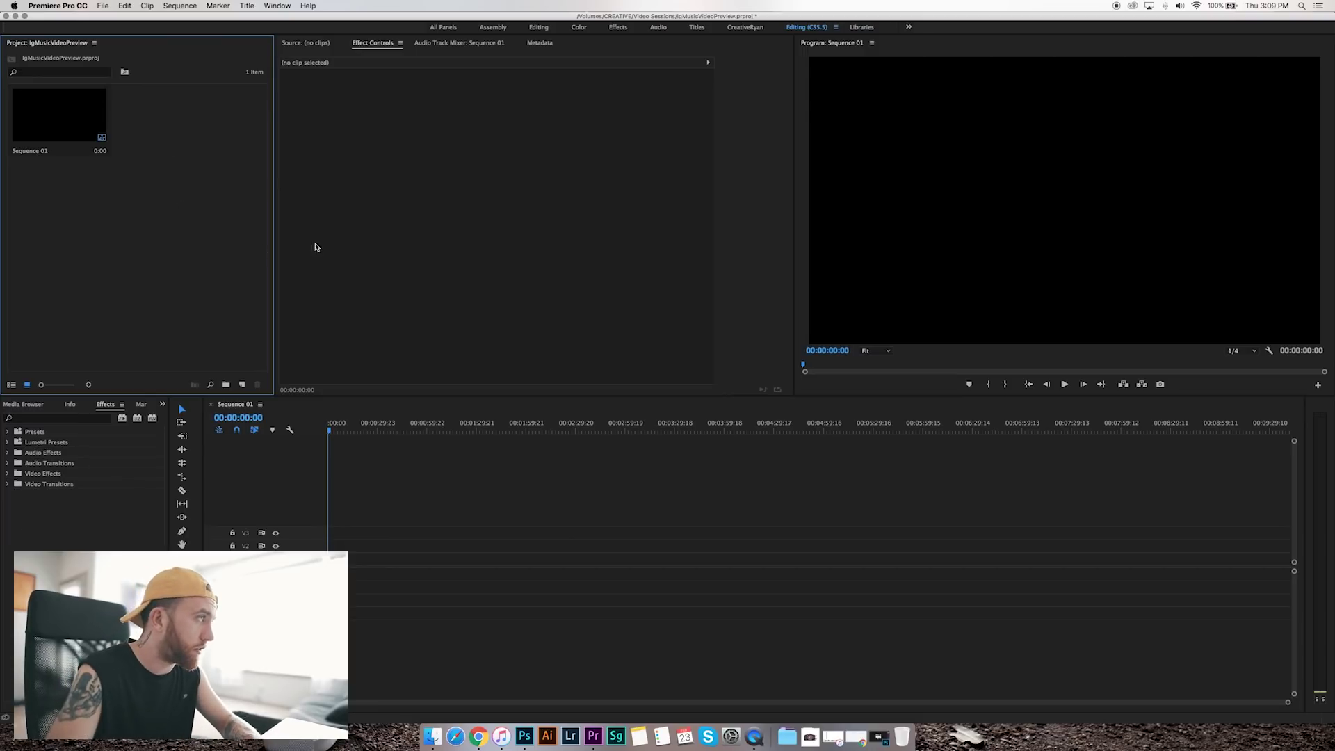
double_click(174, 207)
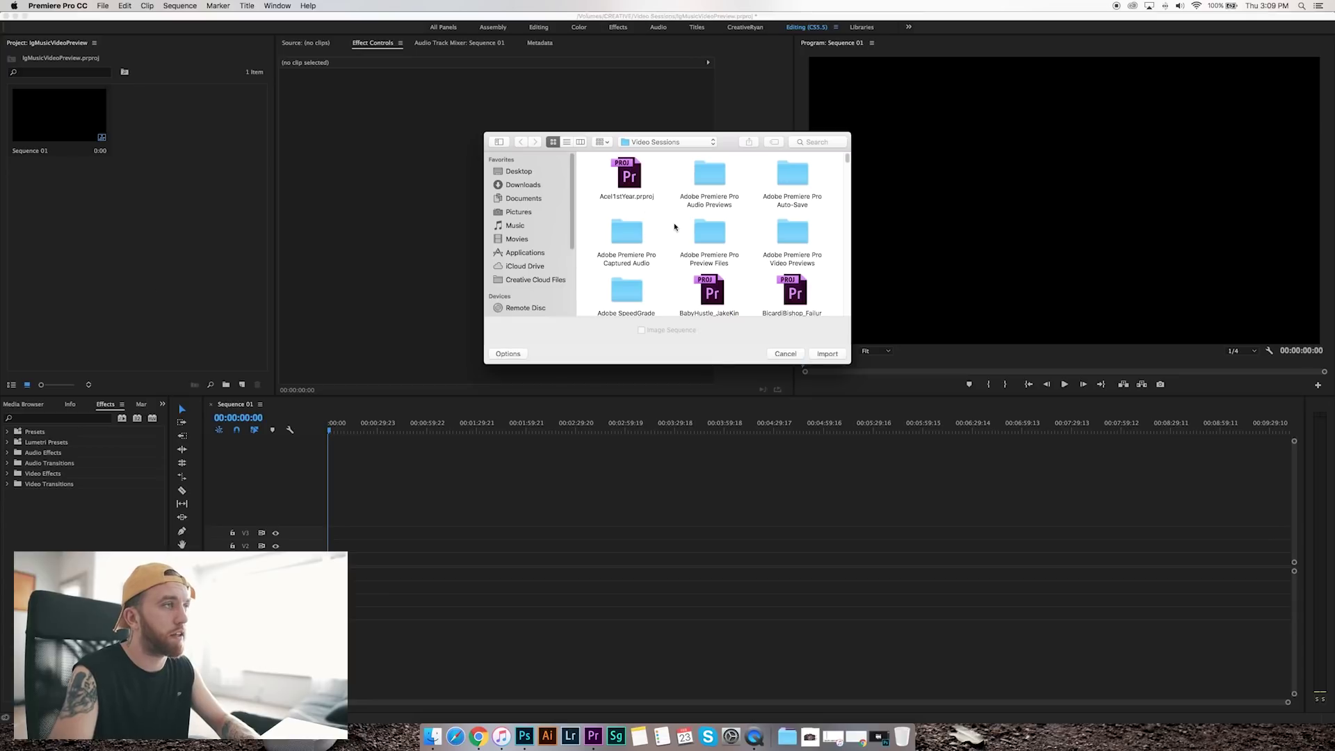
click(524, 173)
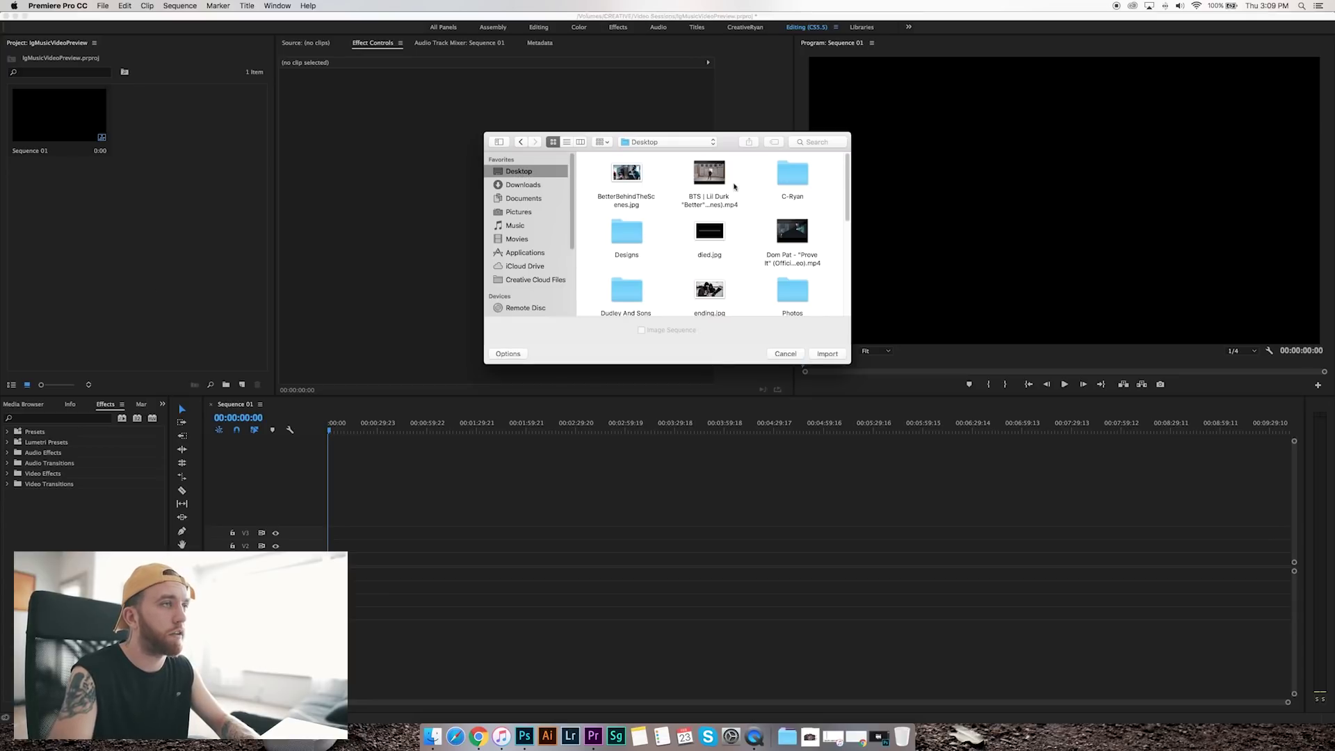
scroll(770, 252, down, 2)
click(791, 197)
click(827, 353)
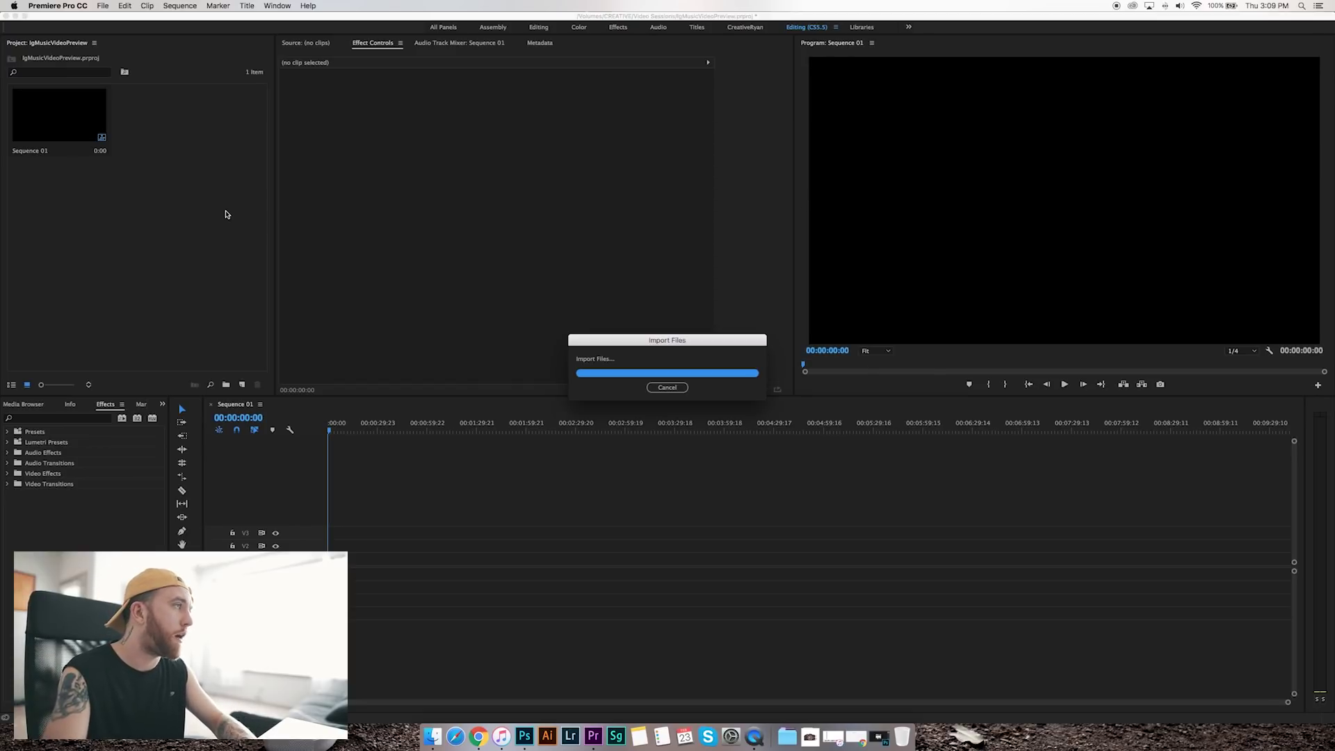
- Import TestIGFrame.png from the Desktop into the project
double_click(157, 214)
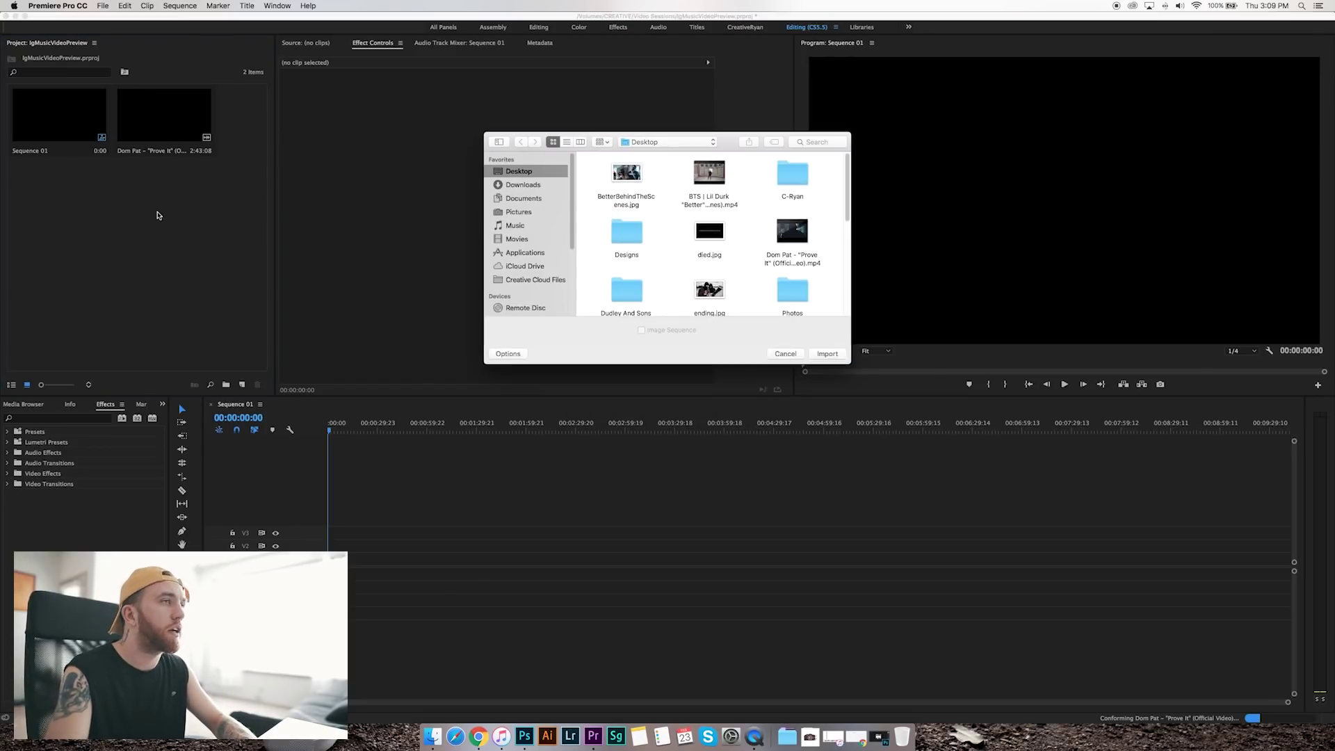
scroll(689, 226, down, 4)
scroll(689, 226, down, 6)
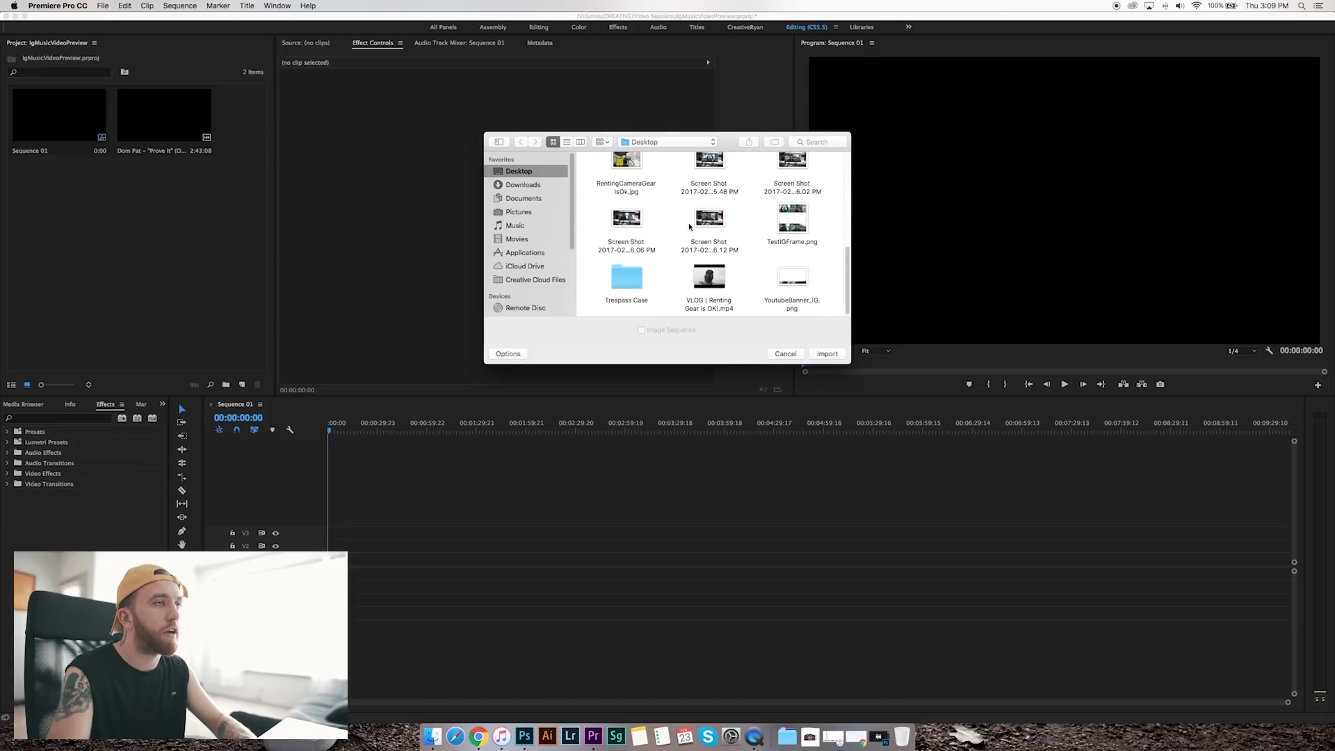
double_click(798, 232)
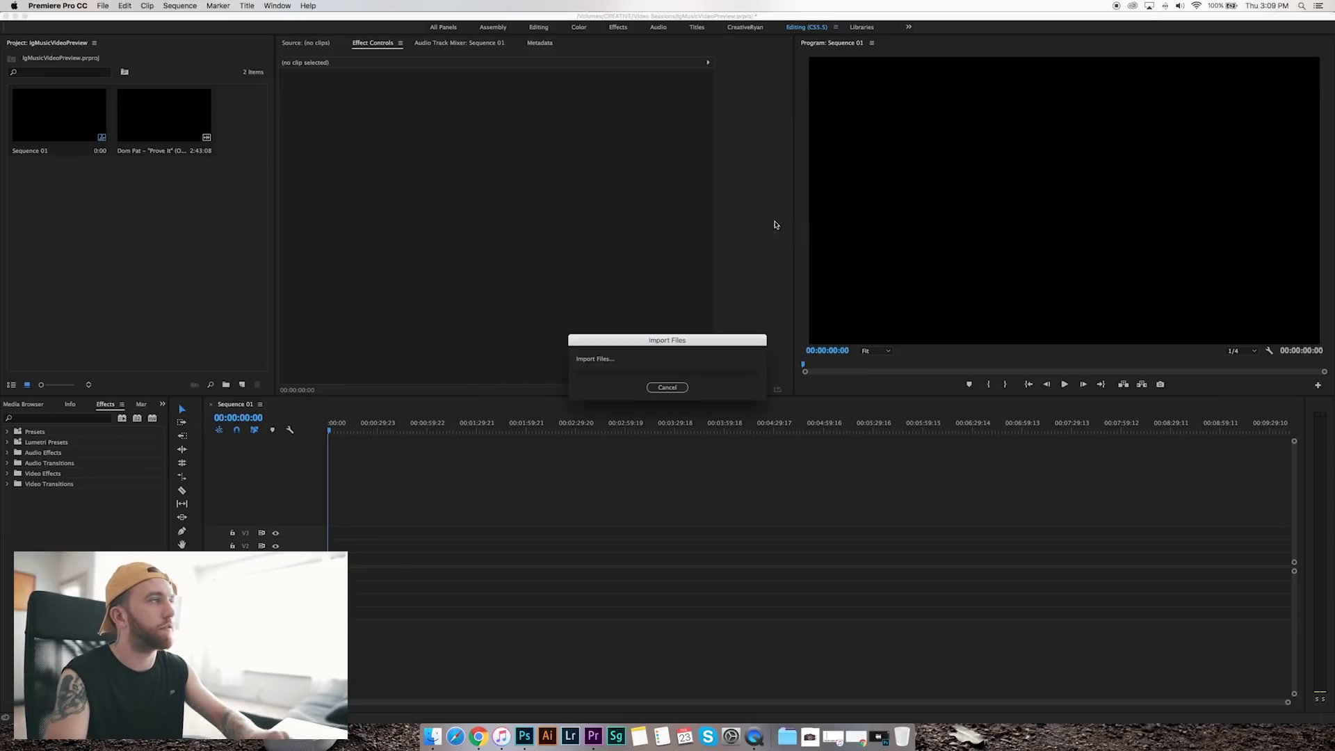
click(211, 190)
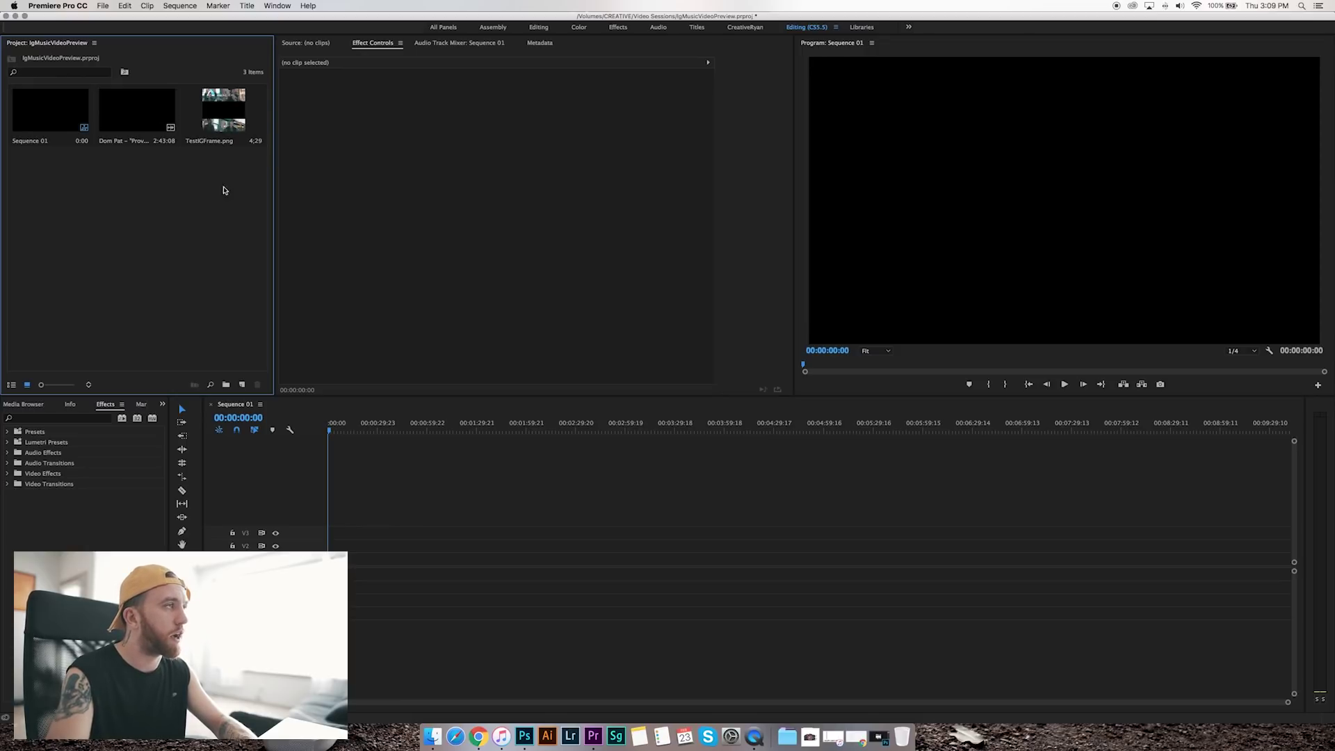
- Change the frame size of Sequence 01 to 1280 horizontal by 1280 vertical
click(377, 425)
click(453, 427)
key(Home)
click(179, 5)
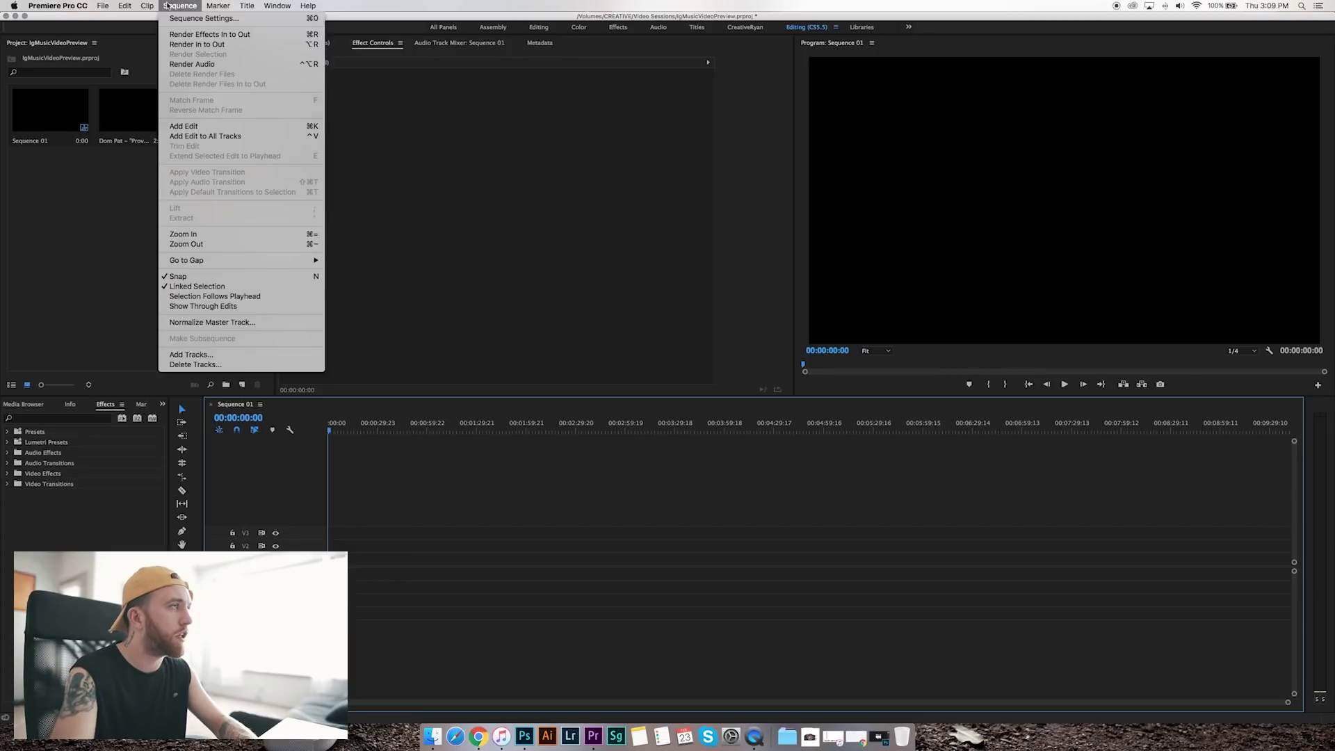
click(202, 19)
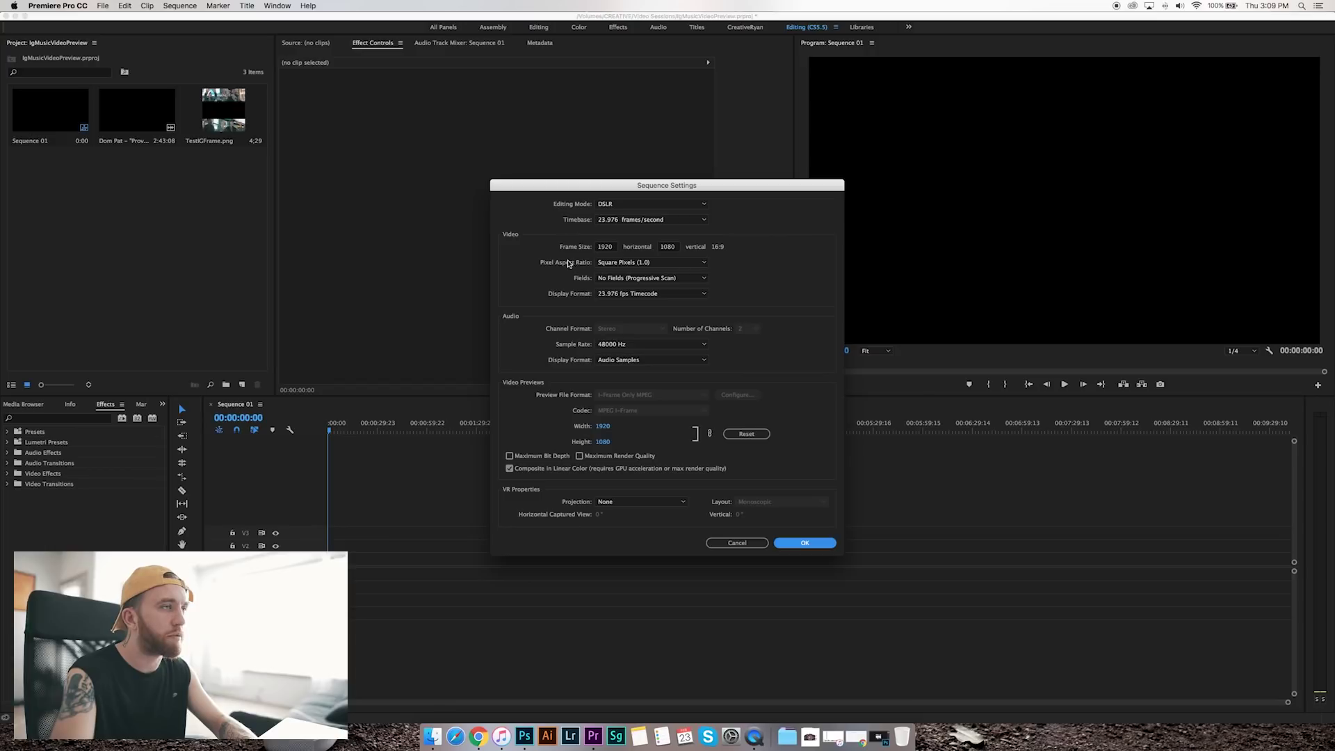
click(614, 250)
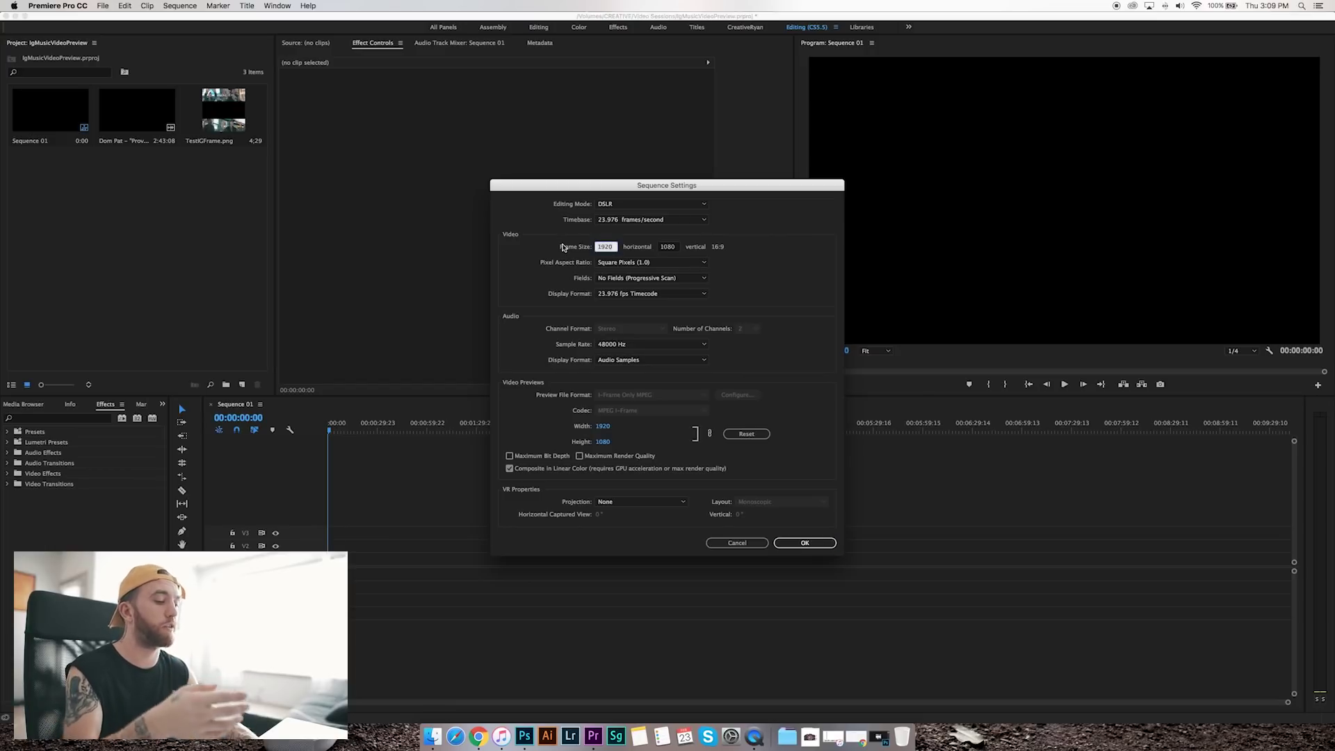
text(1280)
key(Tab)
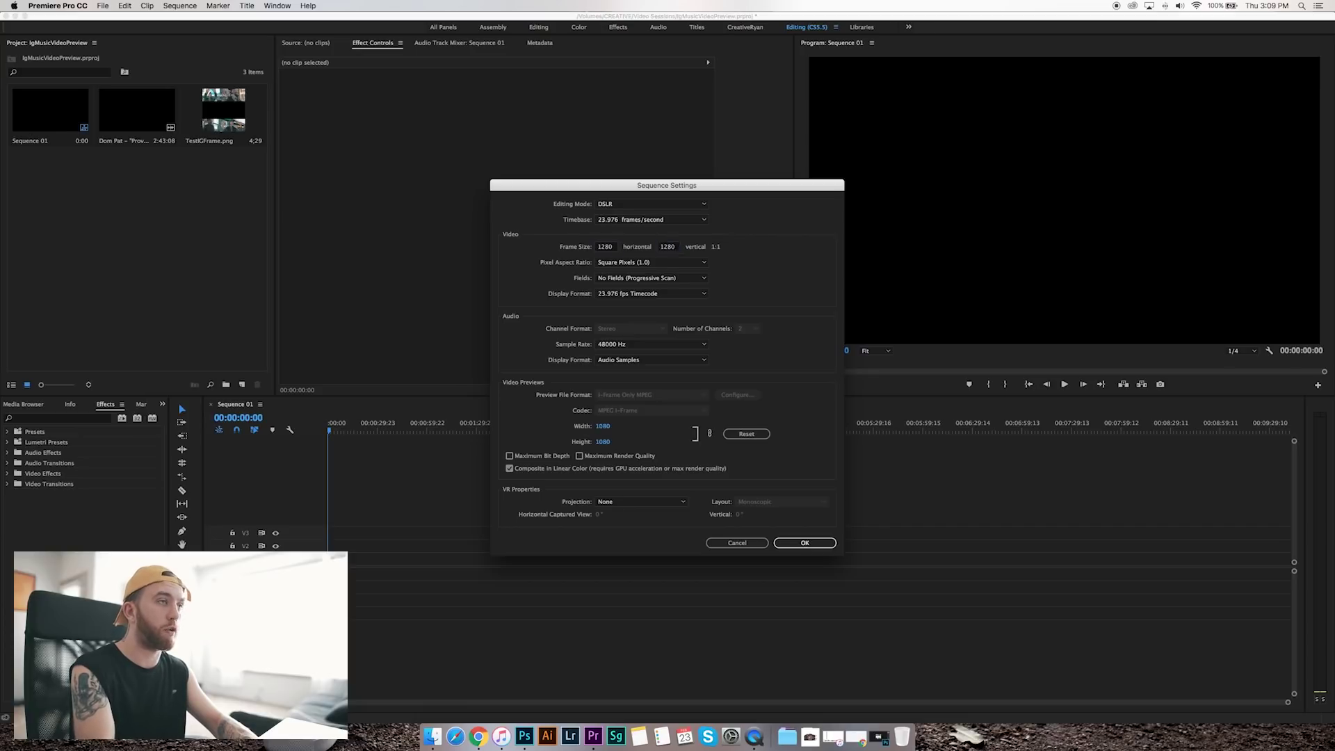
text(1280)
key(Return)
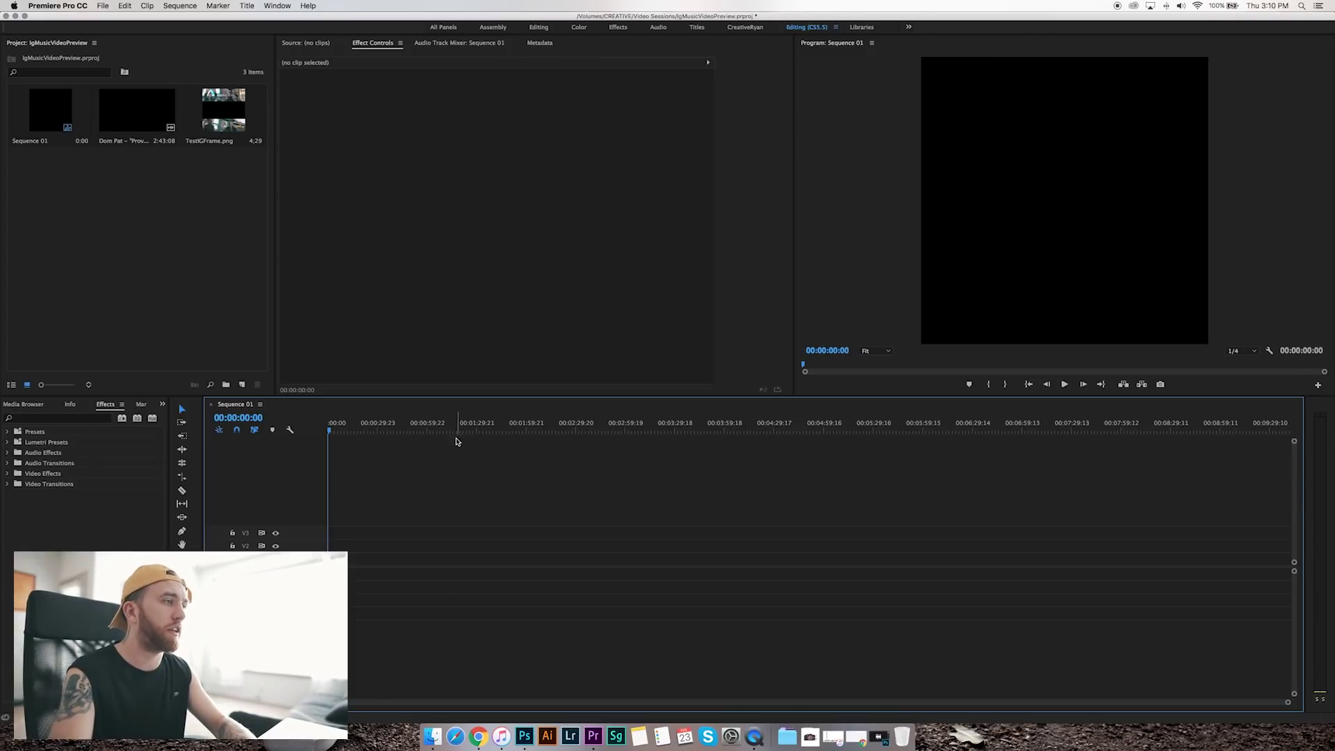
- Load the "Prove It" video into the Source Monitor and play through several parts to look for a preview starting point
click(209, 197)
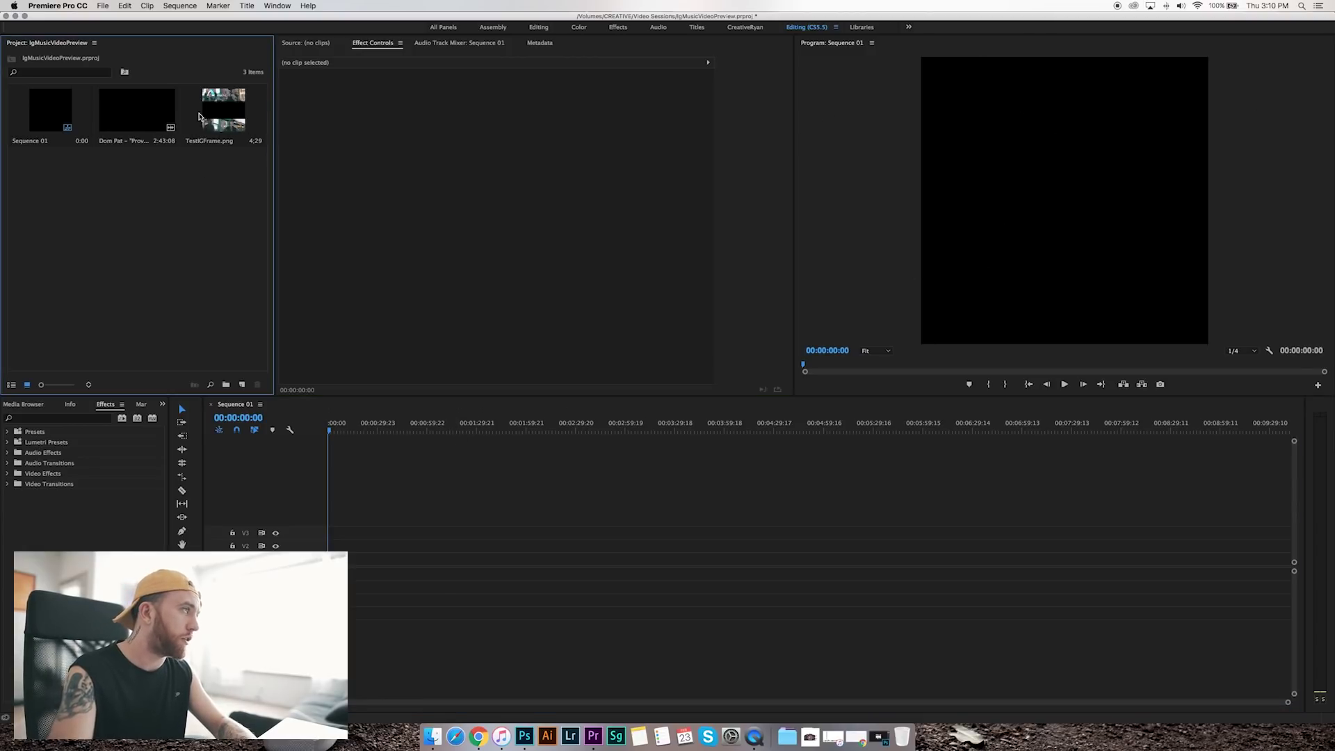
double_click(139, 121)
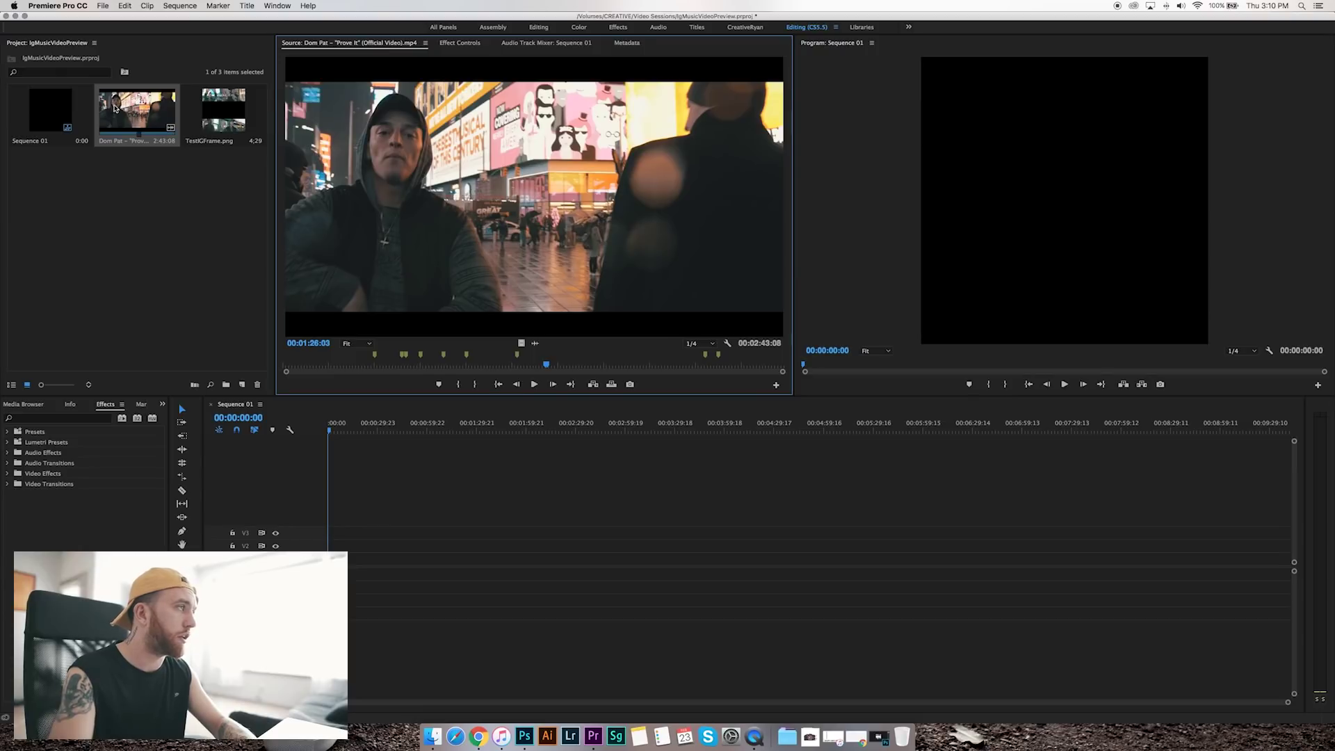
click(314, 368)
key(space)
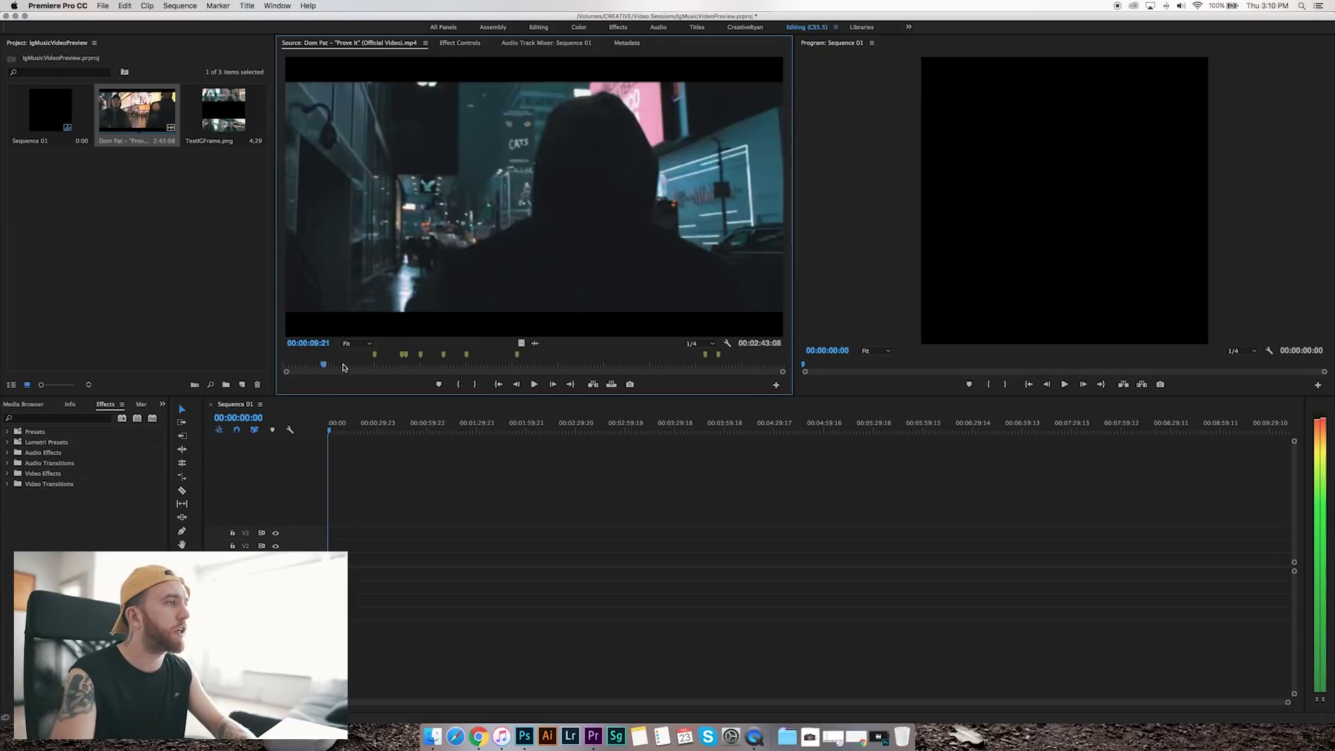
drag(314, 370, 550, 369)
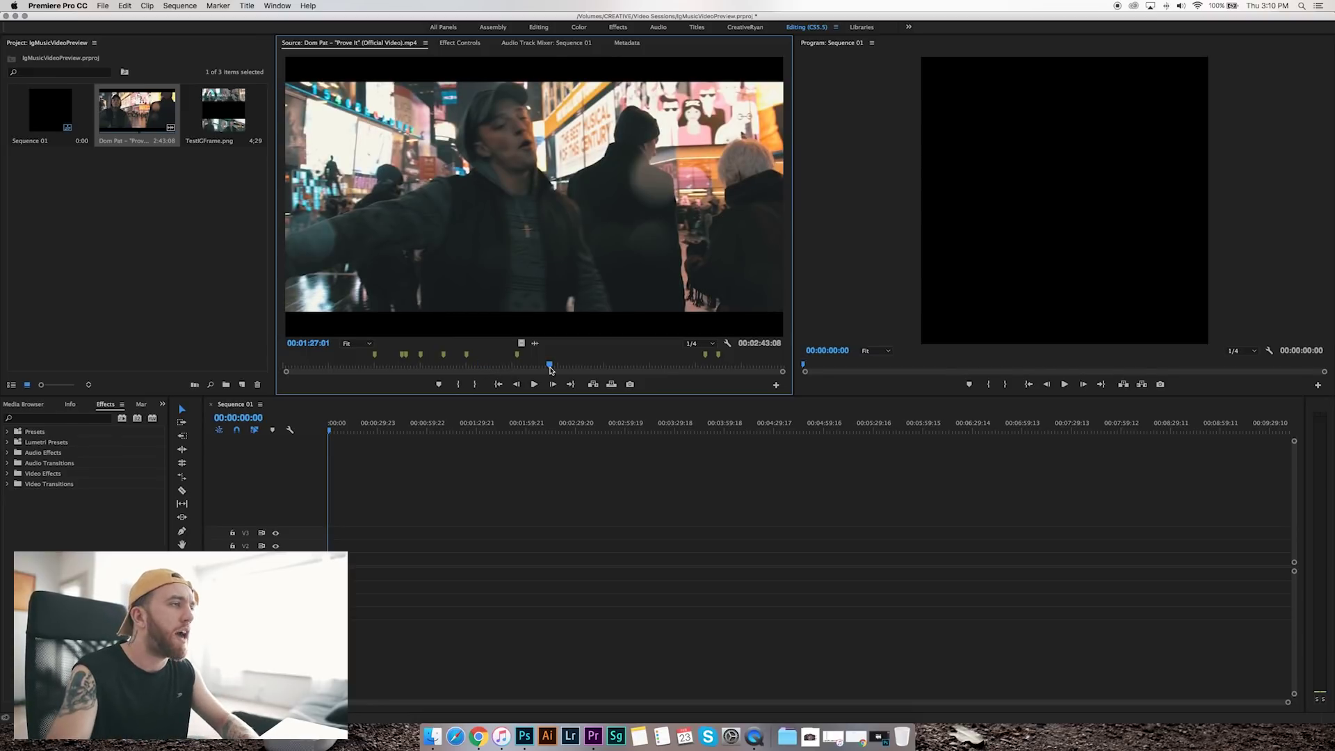
click(536, 383)
click(465, 365)
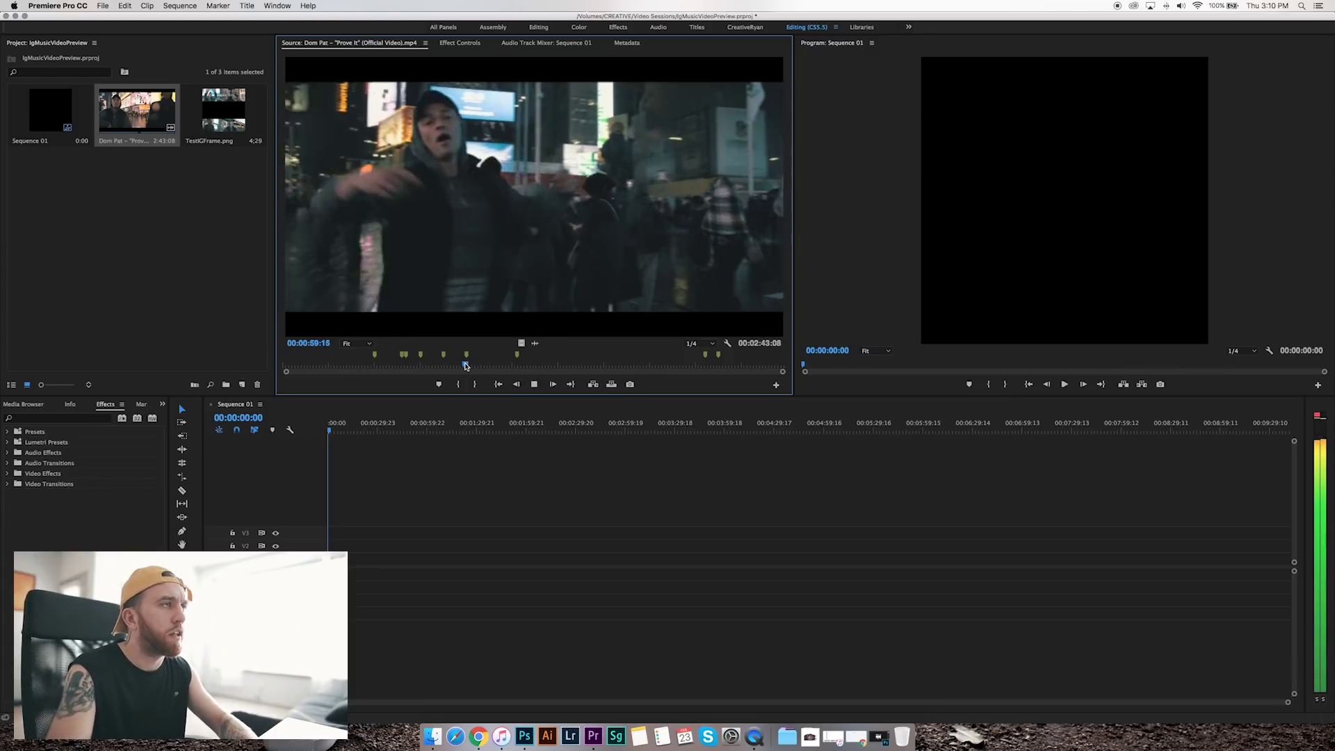
drag(465, 365, 456, 365)
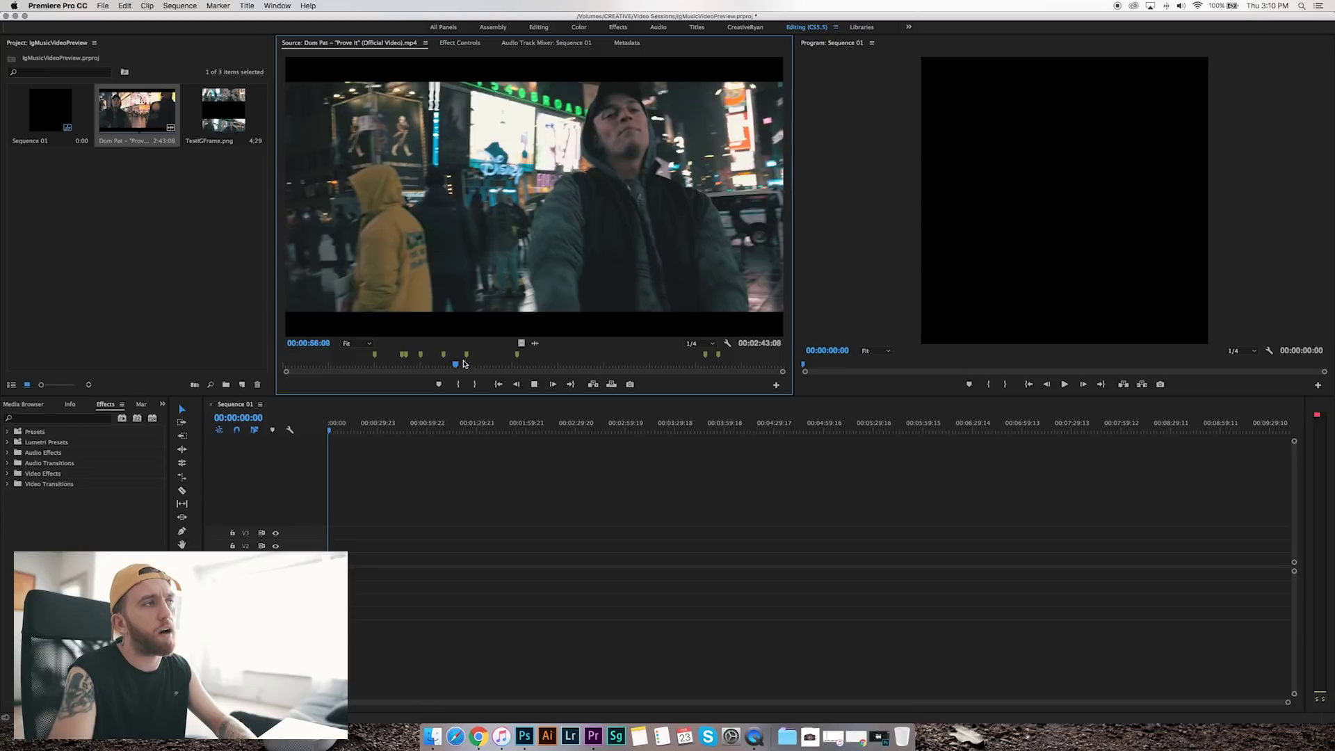
key(space)
click(446, 365)
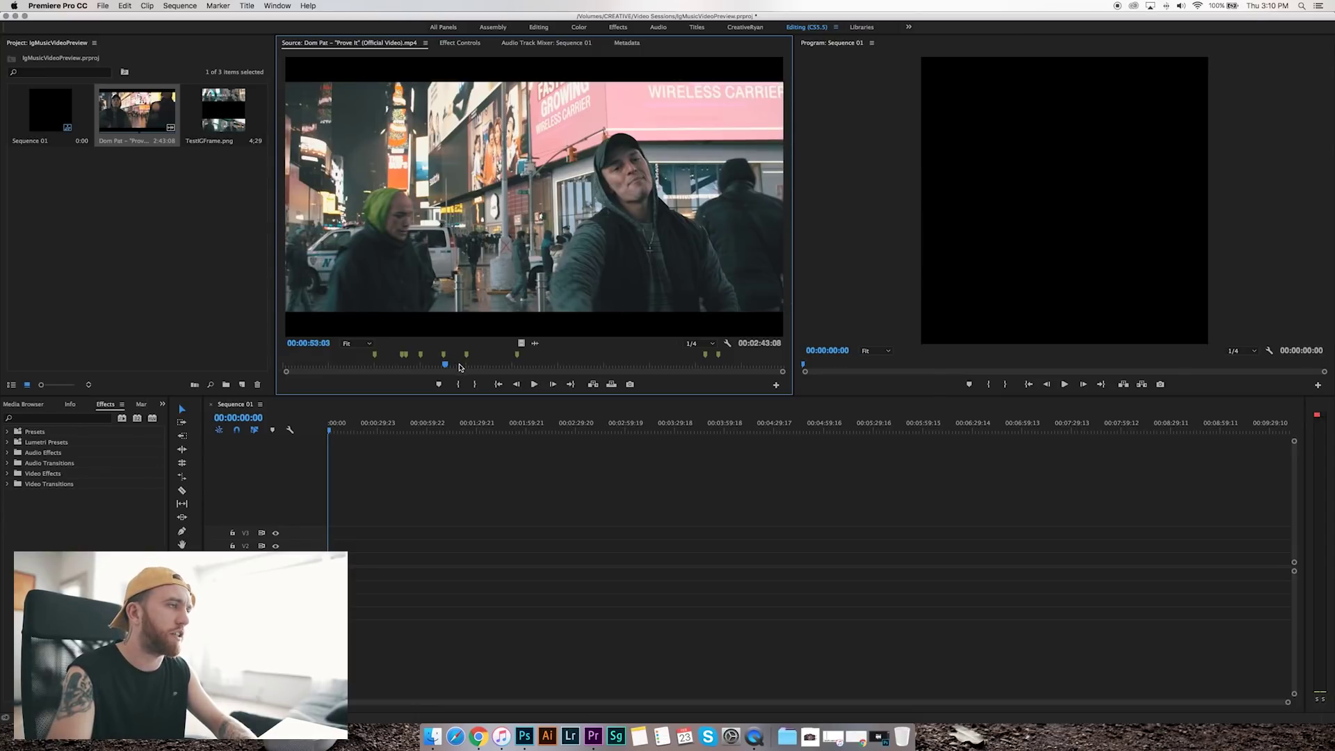
key(space)
key(space)
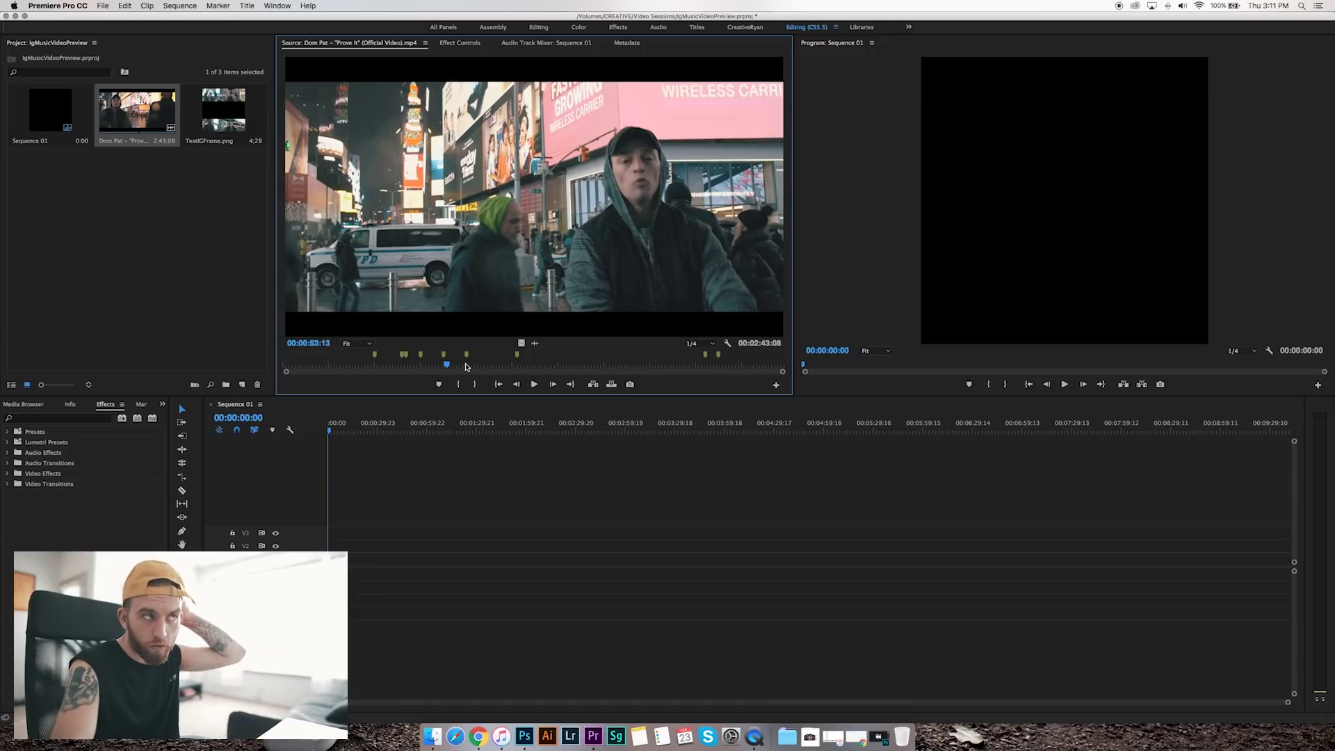
- Find the starting moment in the source video and mark an In point at 00:01:03:21
drag(457, 367, 477, 364)
key(space)
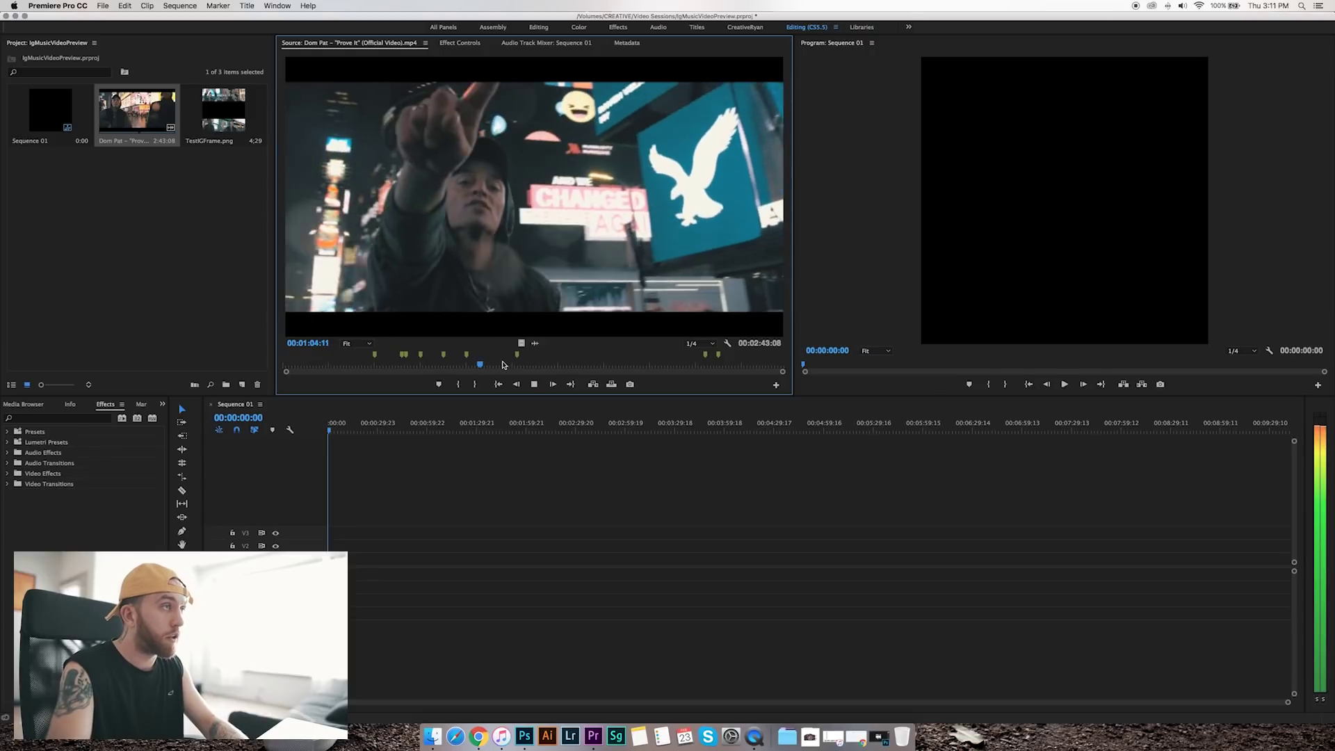
click(474, 365)
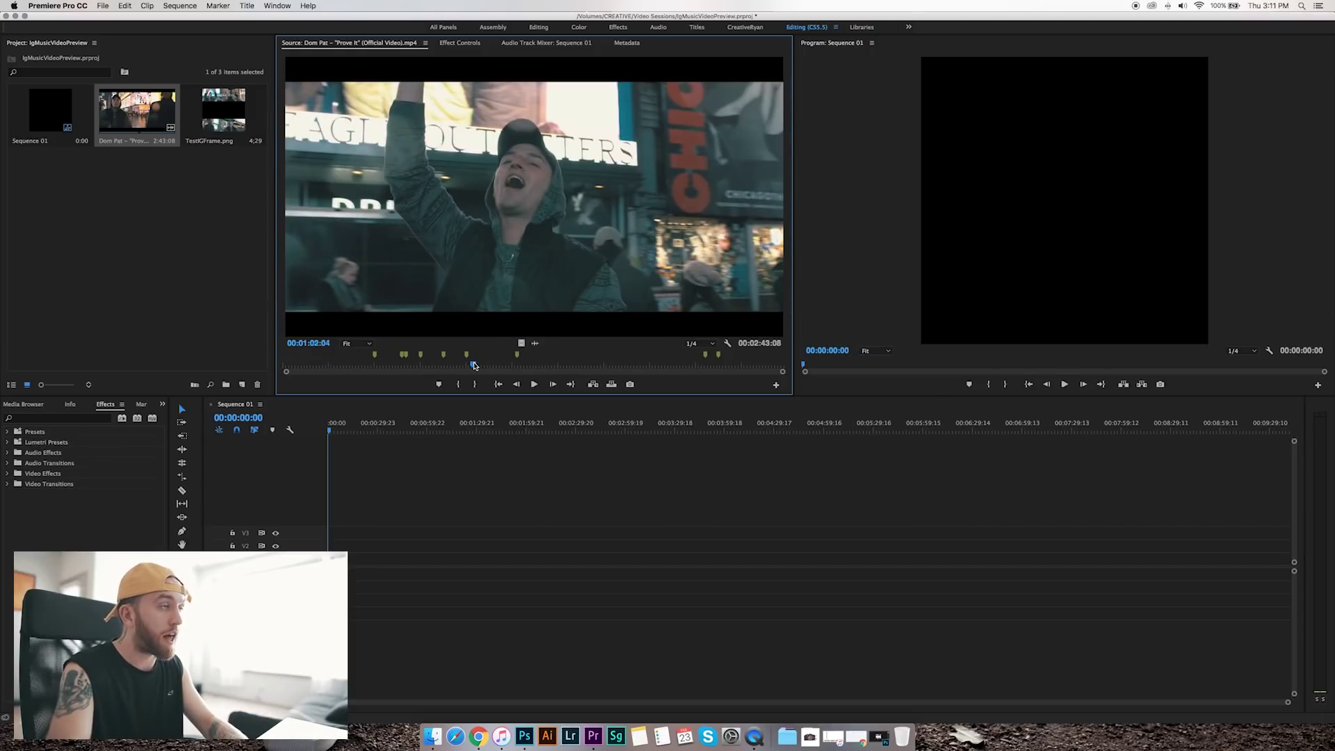
key(space)
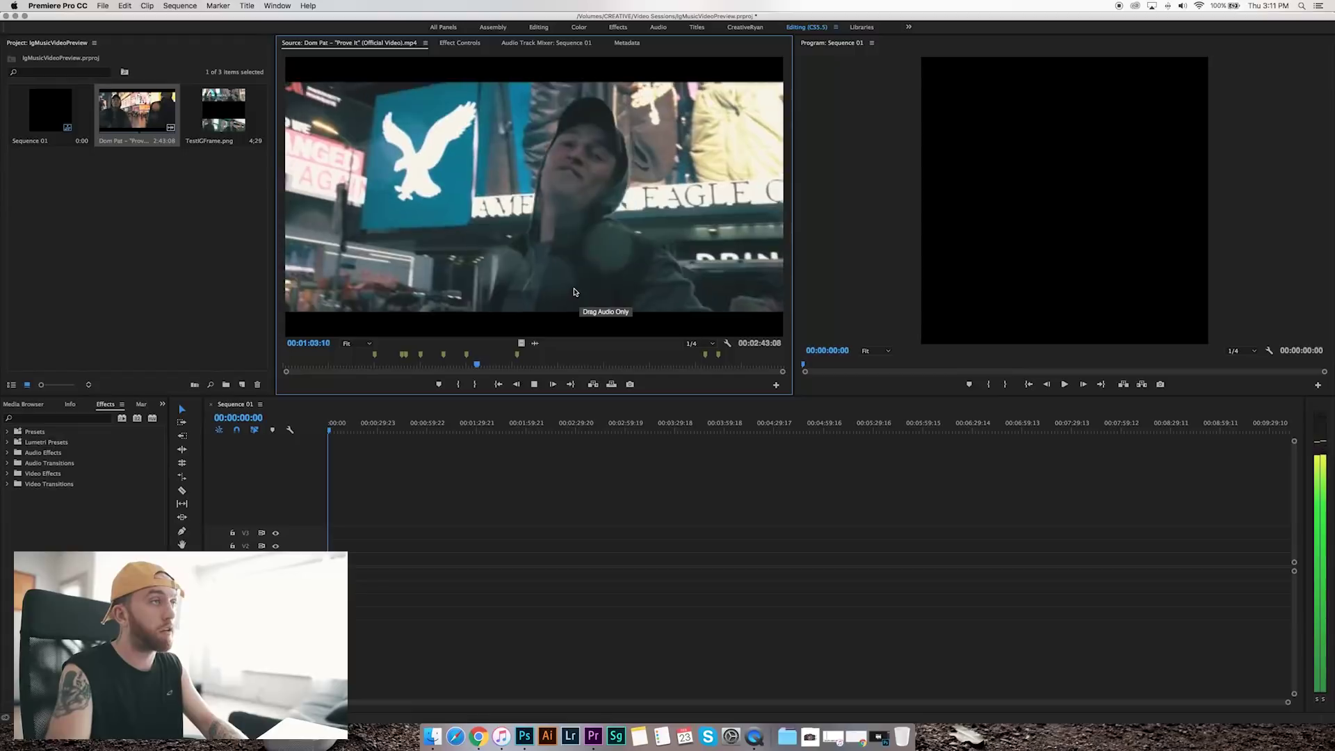
key(space)
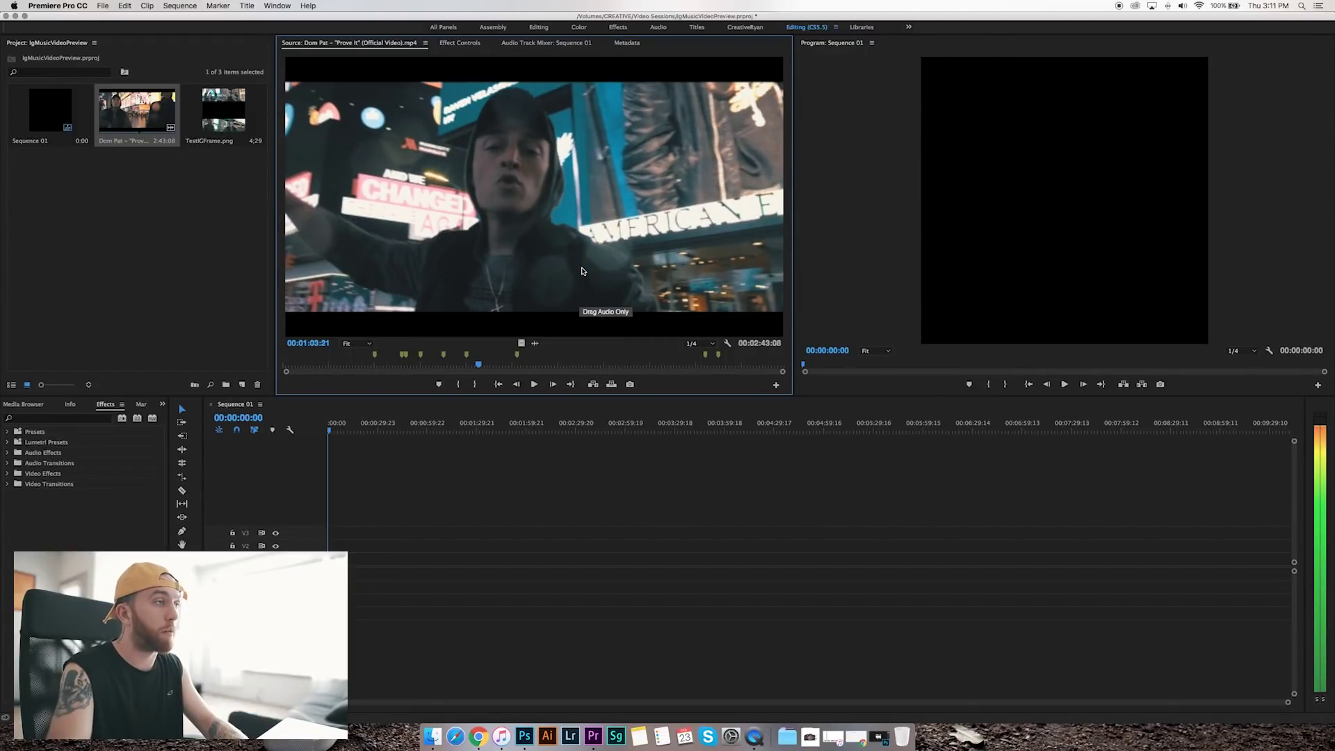
click(456, 385)
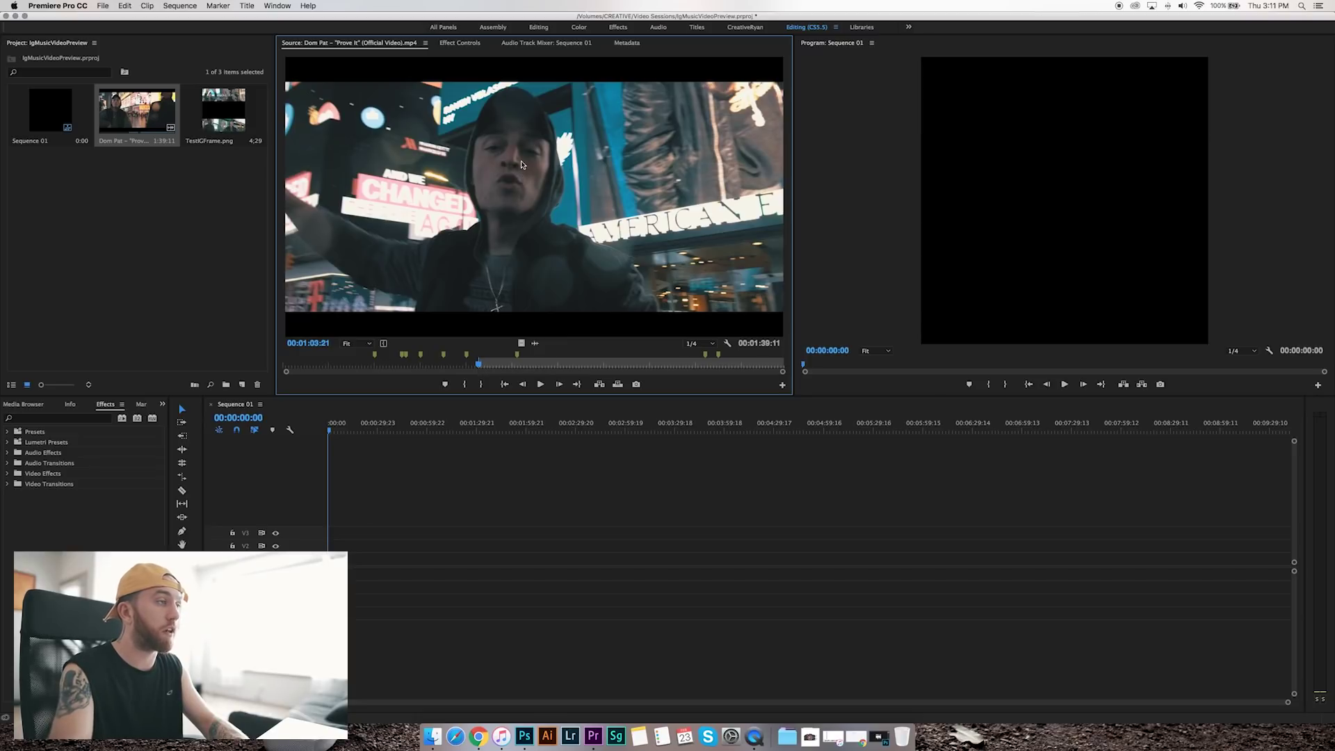
- Place the marked video at the start of the sequence on V2, keeping the existing sequence settings, and scale it to frame size
drag(486, 280, 502, 216)
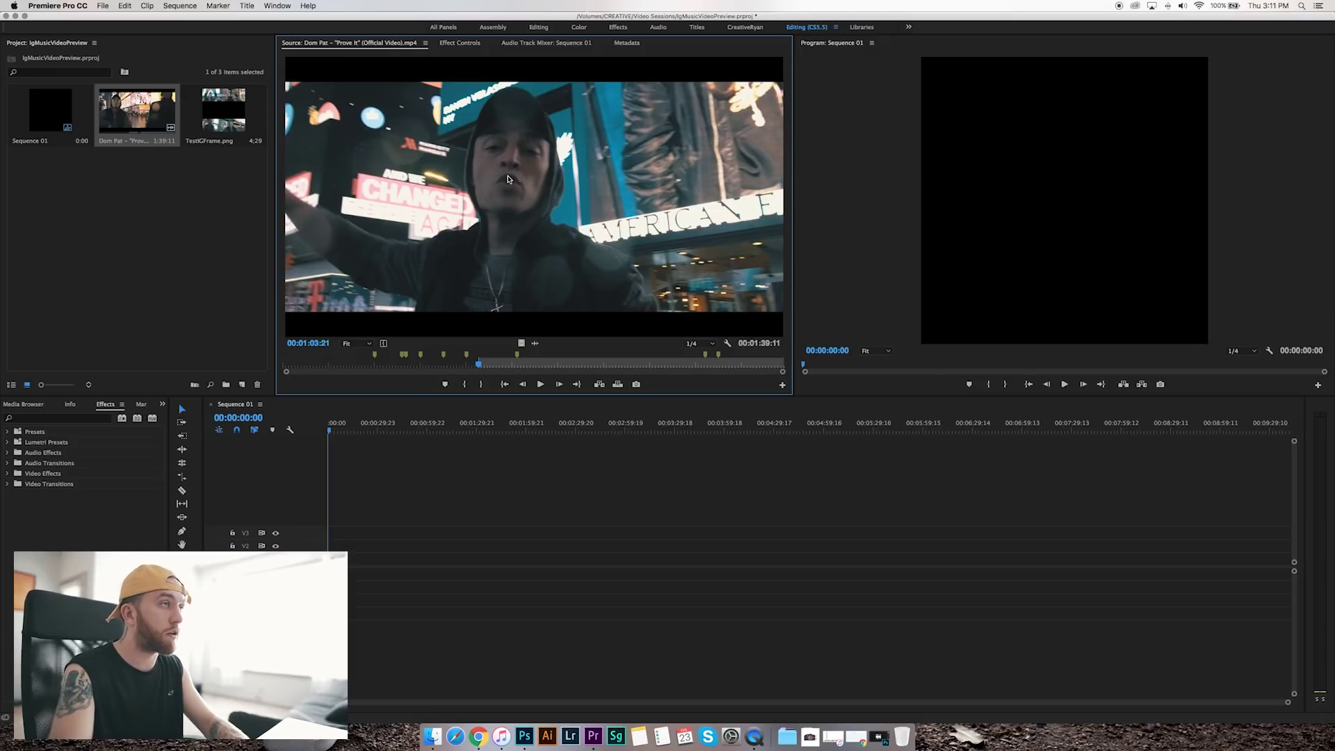
drag(443, 356, 328, 546)
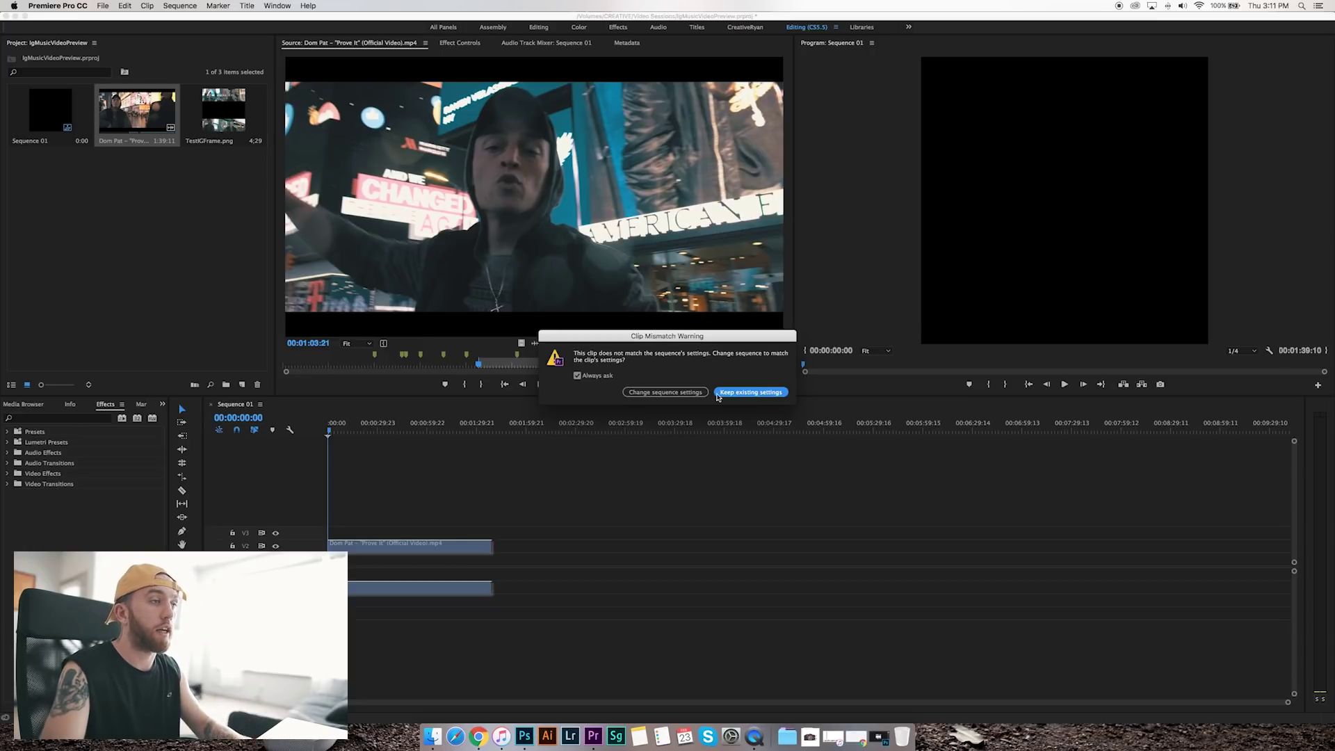
click(751, 392)
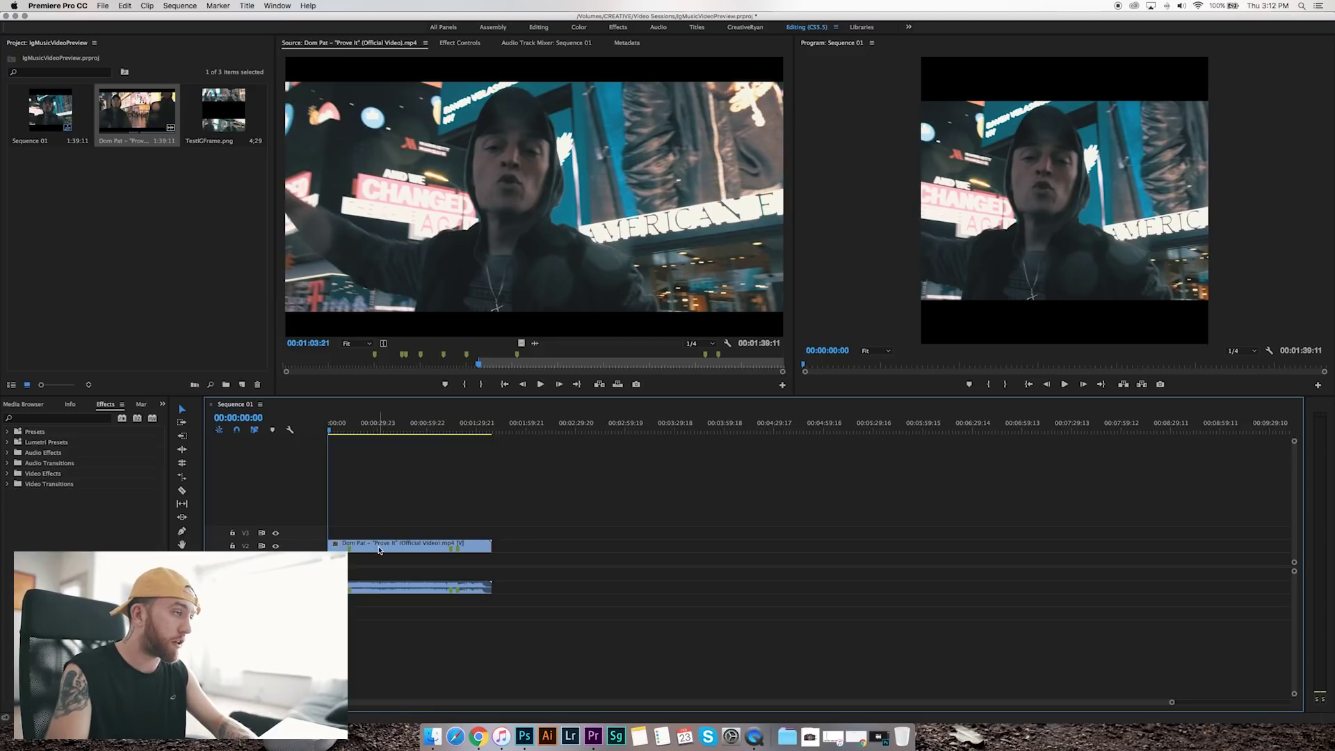
right_click(379, 549)
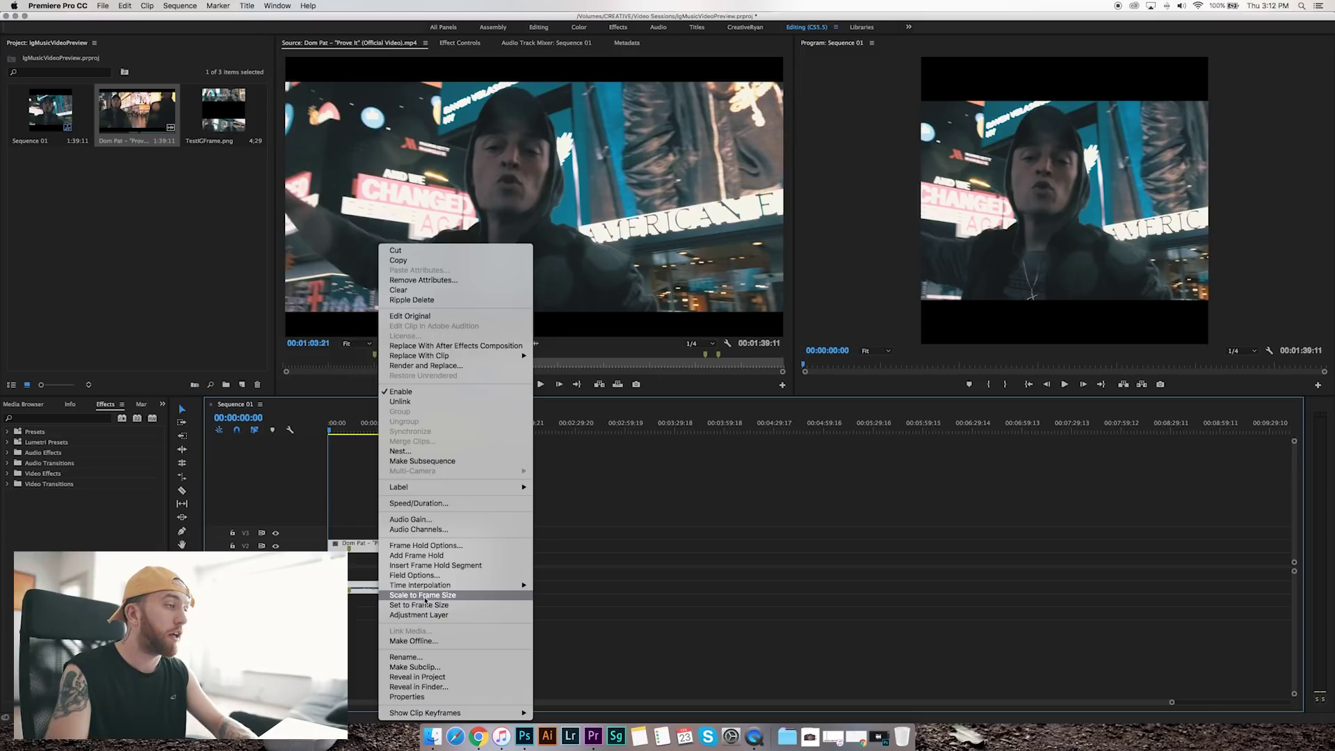
click(422, 595)
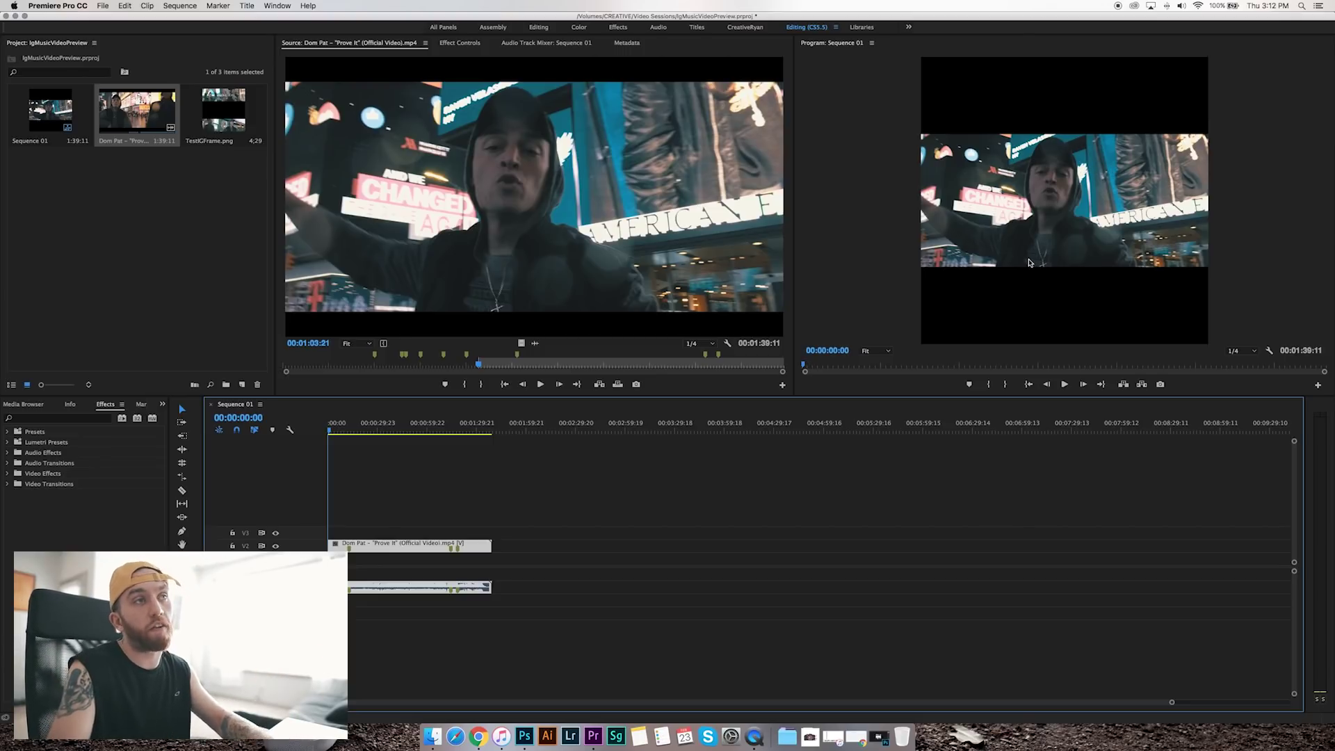
click(102, 6)
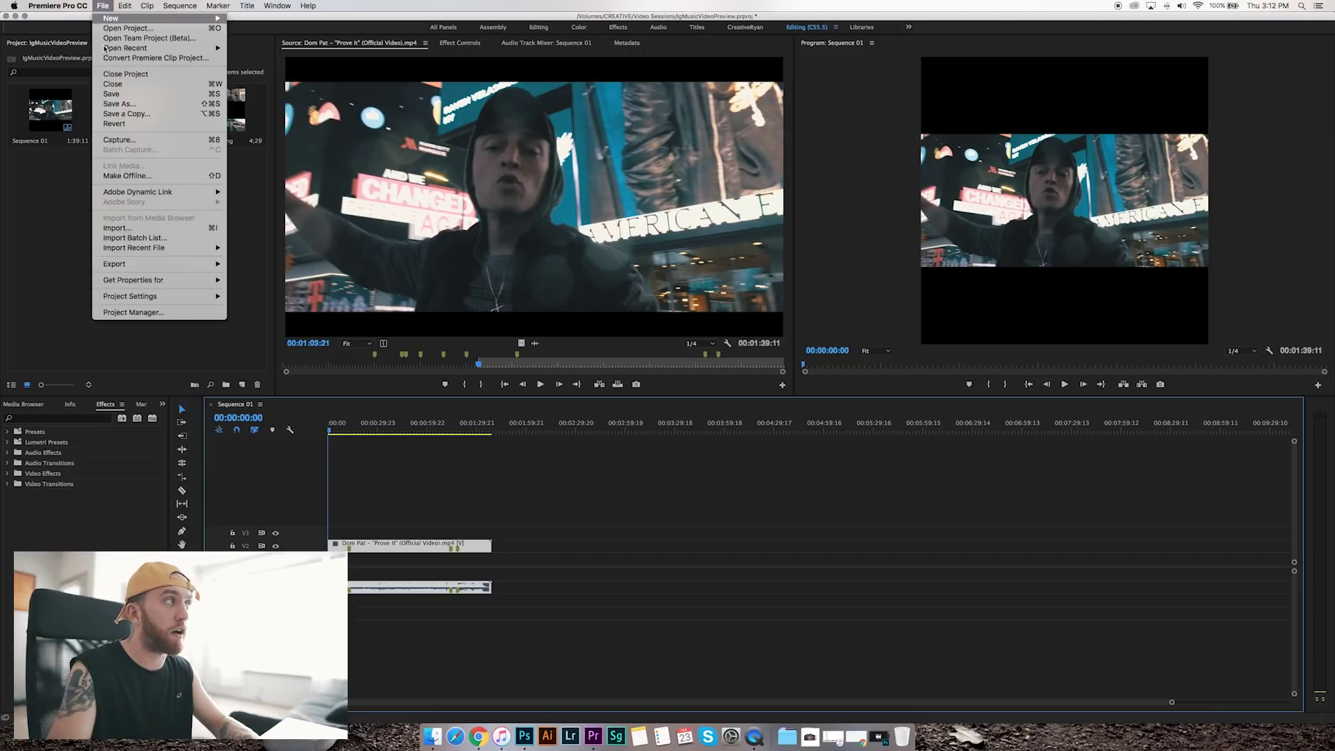
mouse_move(125, 264)
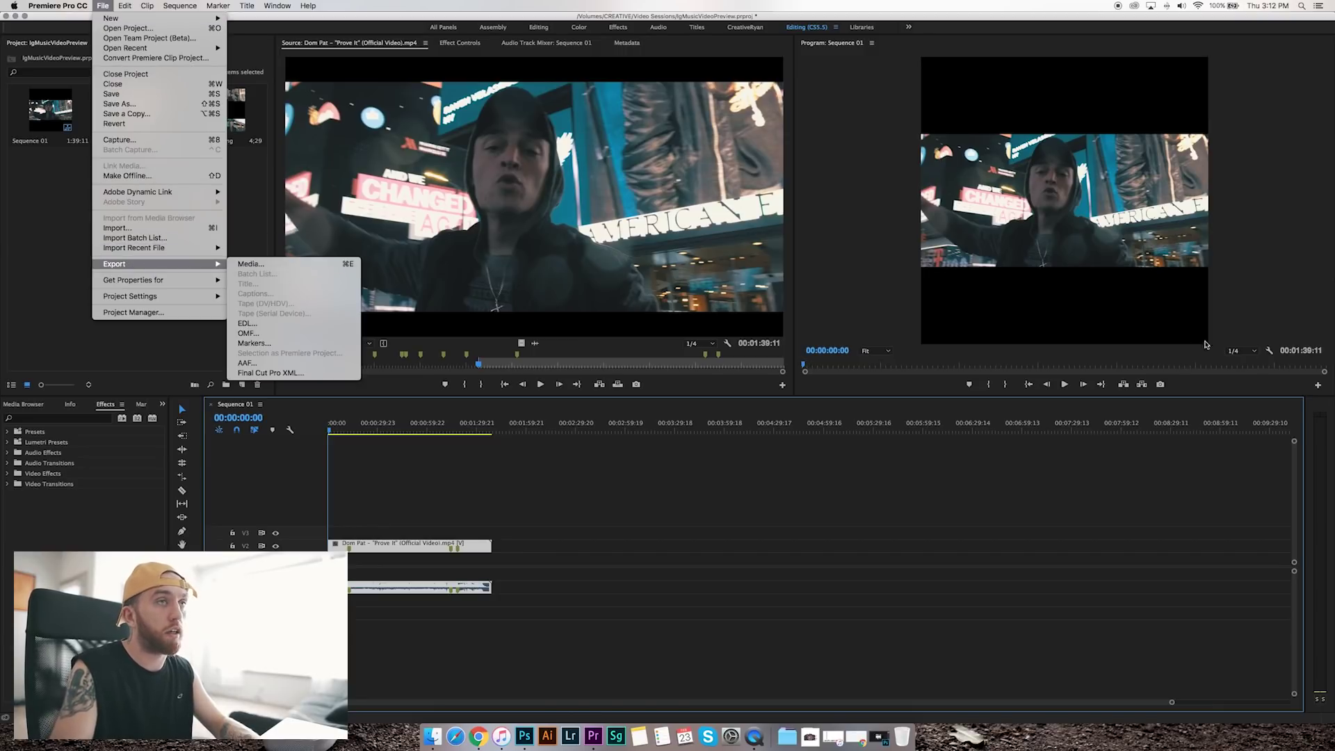
click(1279, 287)
click(417, 449)
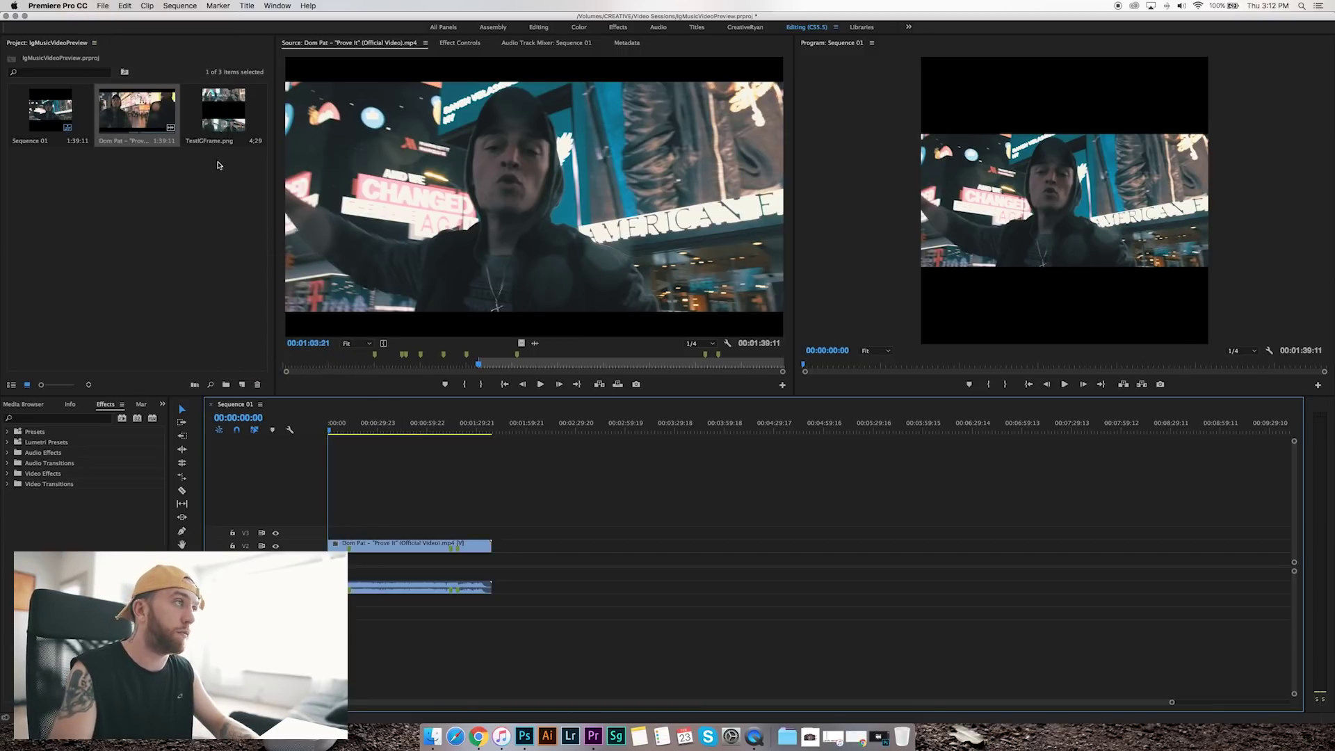
- Place TestIGFrame.png on V3 at the start of the sequence and extend it to the end of the video clip
double_click(220, 127)
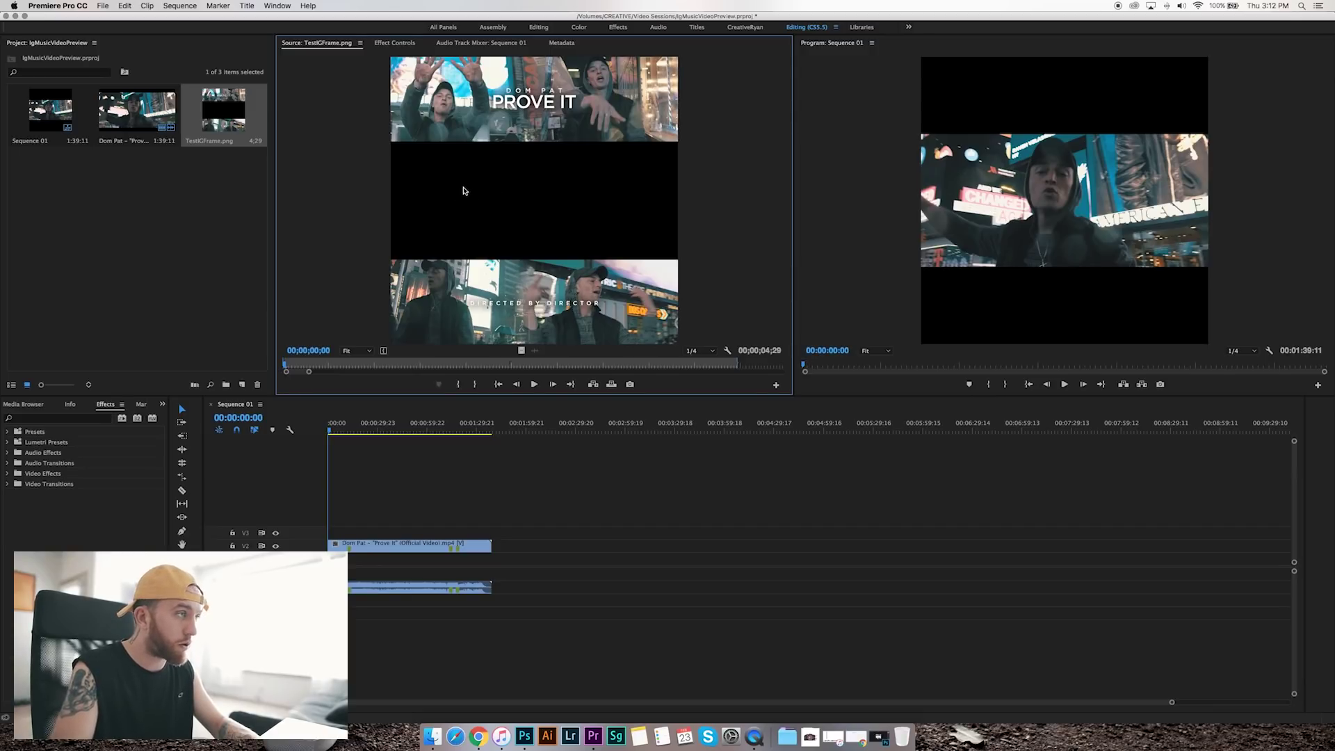
drag(413, 307, 334, 535)
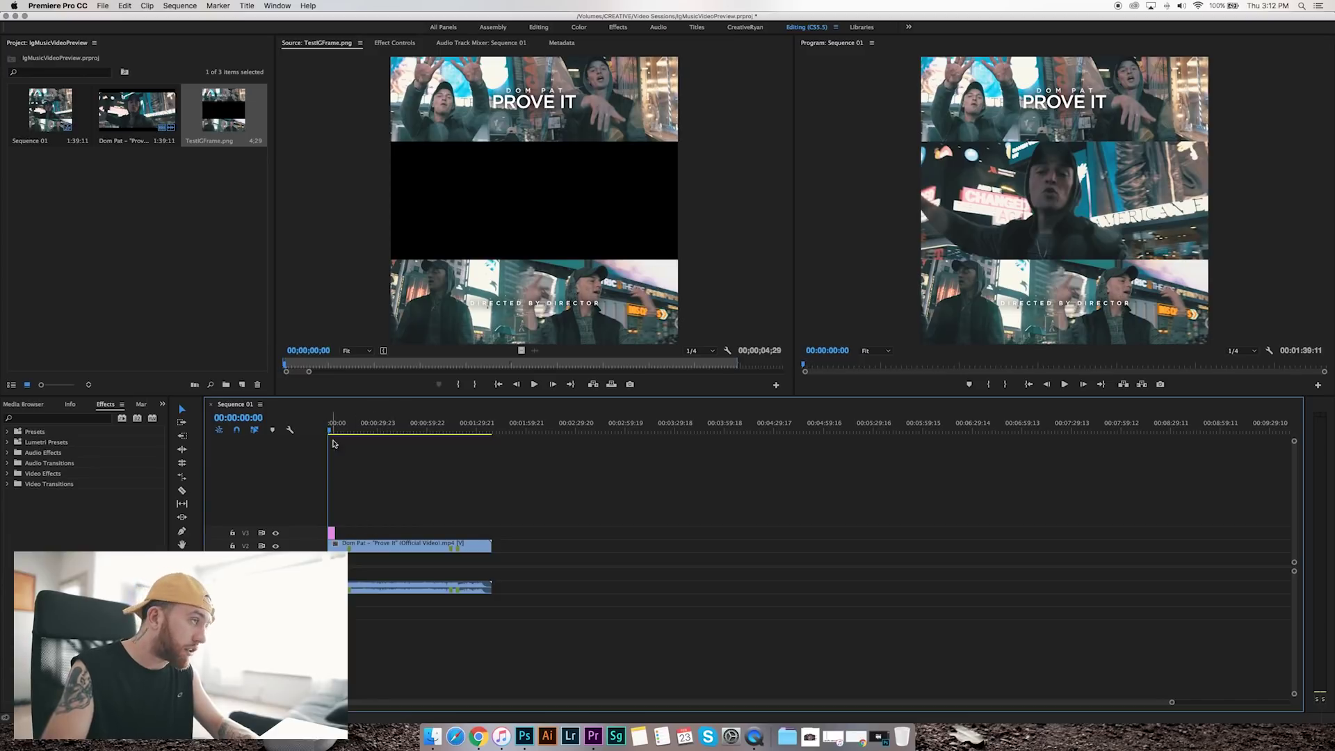
mouse_move(336, 427)
mouse_down()
mouse_move(404, 427)
mouse_move(336, 427)
mouse_up()
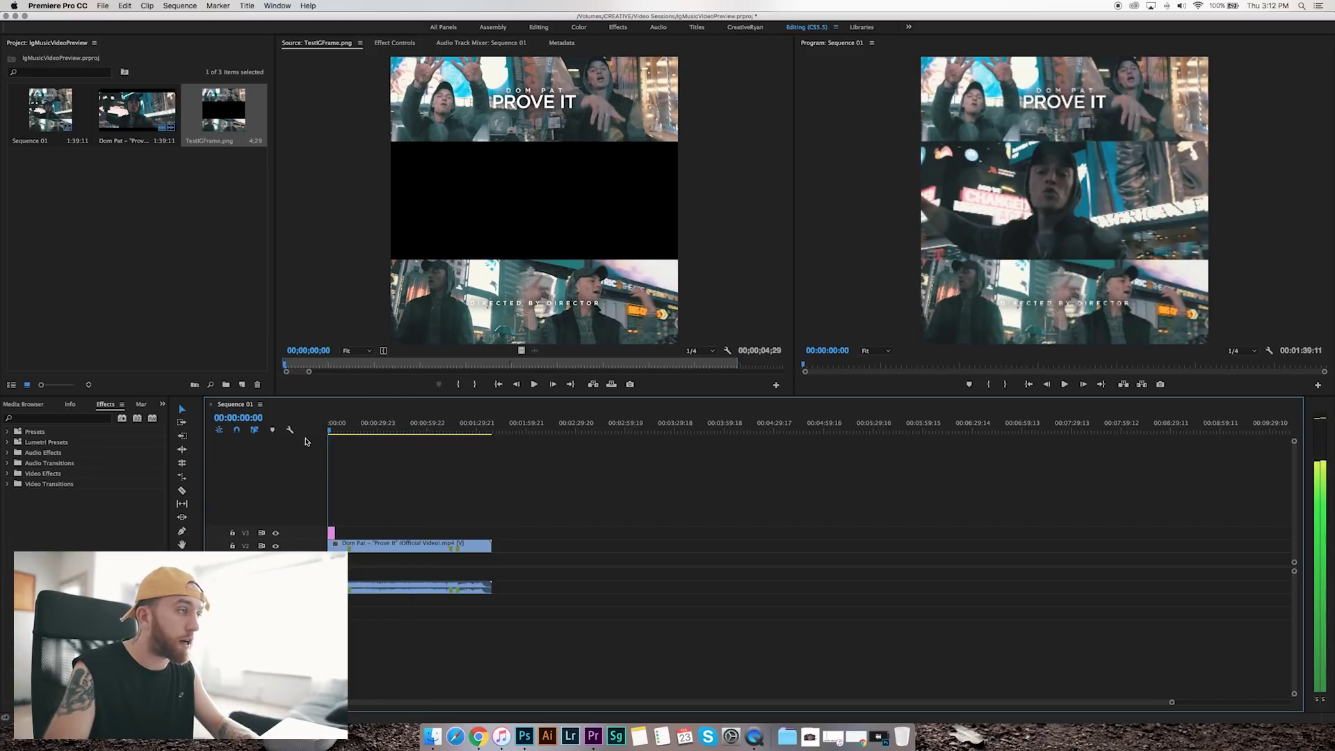
drag(335, 533, 492, 532)
- Split both the frame clip and the music video clip at 00:00:30:00
drag(339, 428, 355, 429)
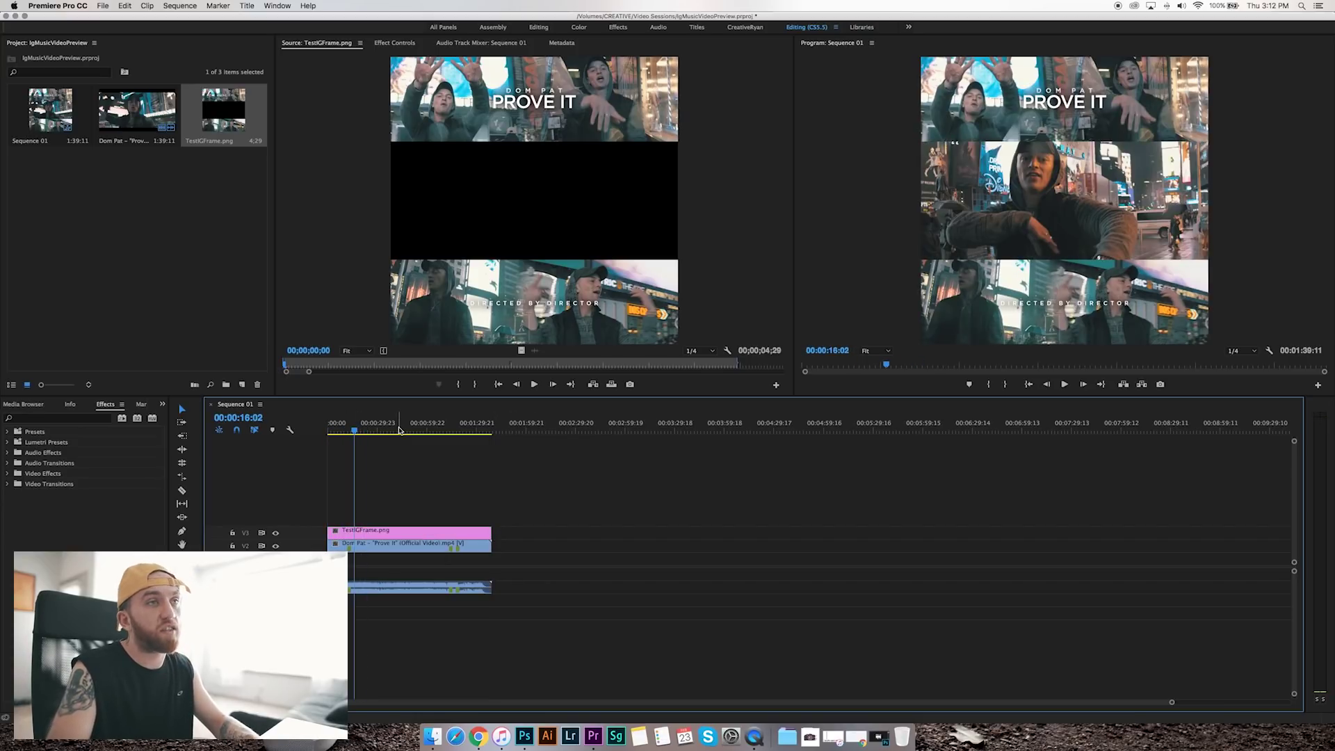
mouse_move(358, 429)
mouse_down()
mouse_move(389, 428)
mouse_move(348, 419)
mouse_move(381, 428)
mouse_up()
key(space)
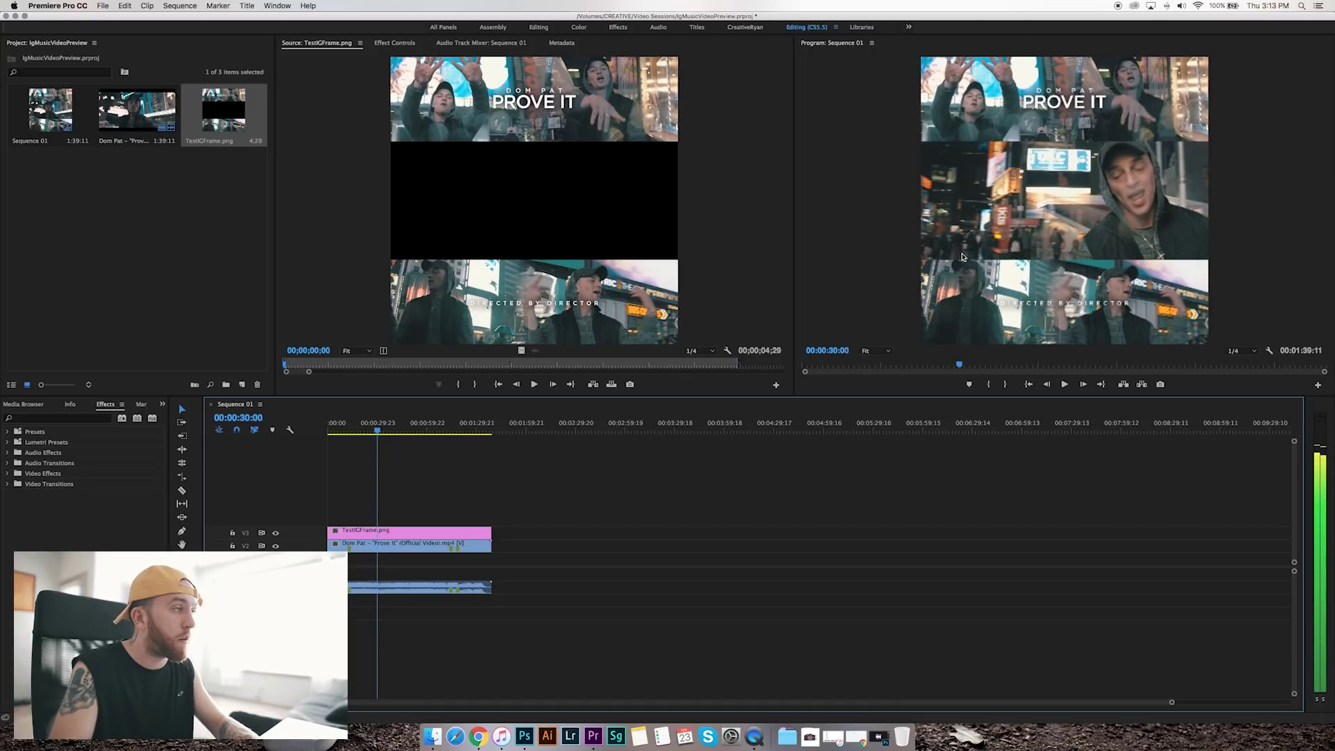
key(c)
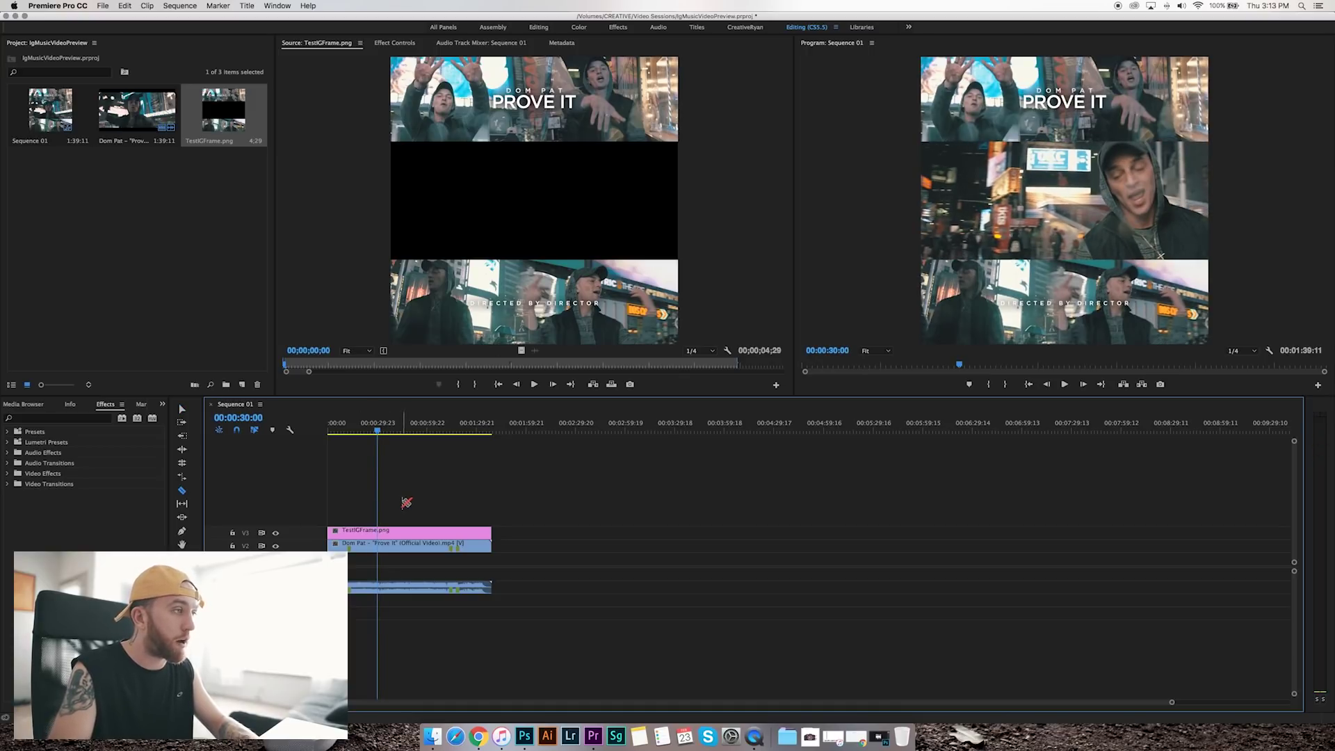
click(381, 533)
click(381, 544)
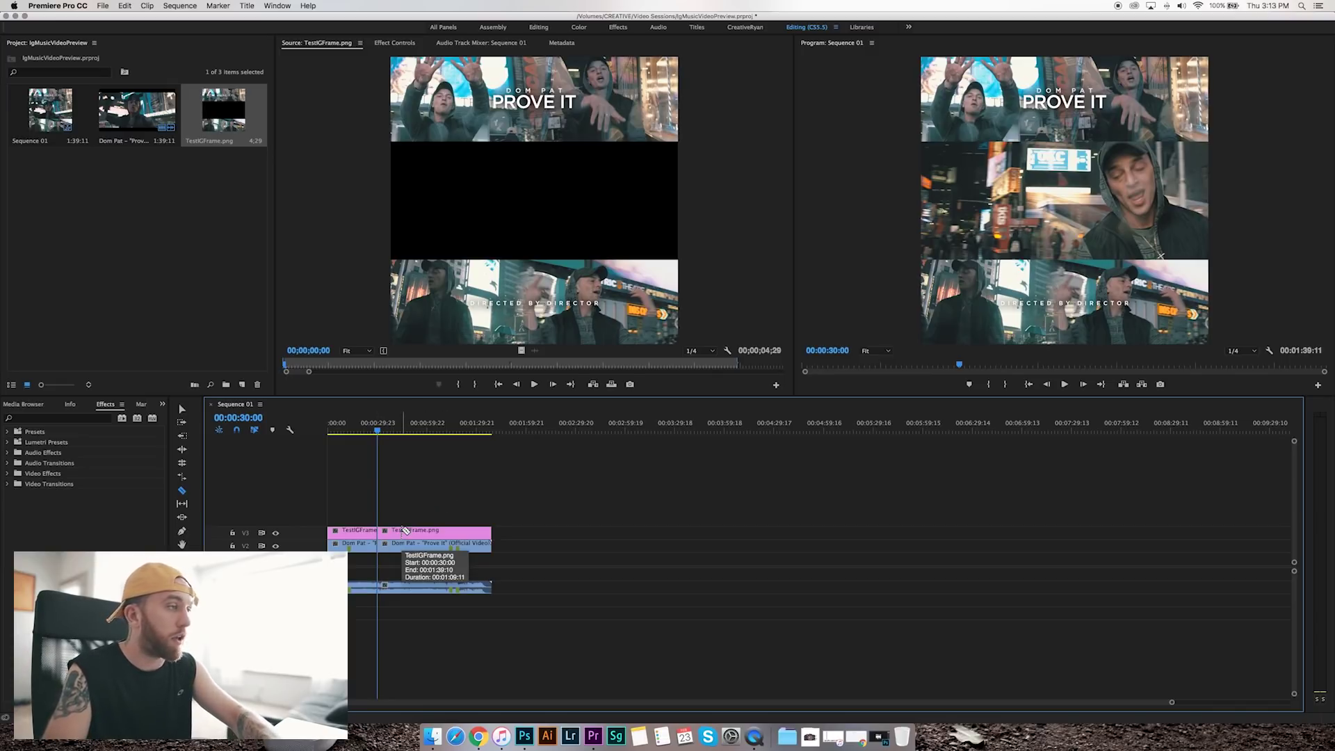
- Delete the frame and music video segments after the 30-second cut
key(equal)
key(equal)
key(v)
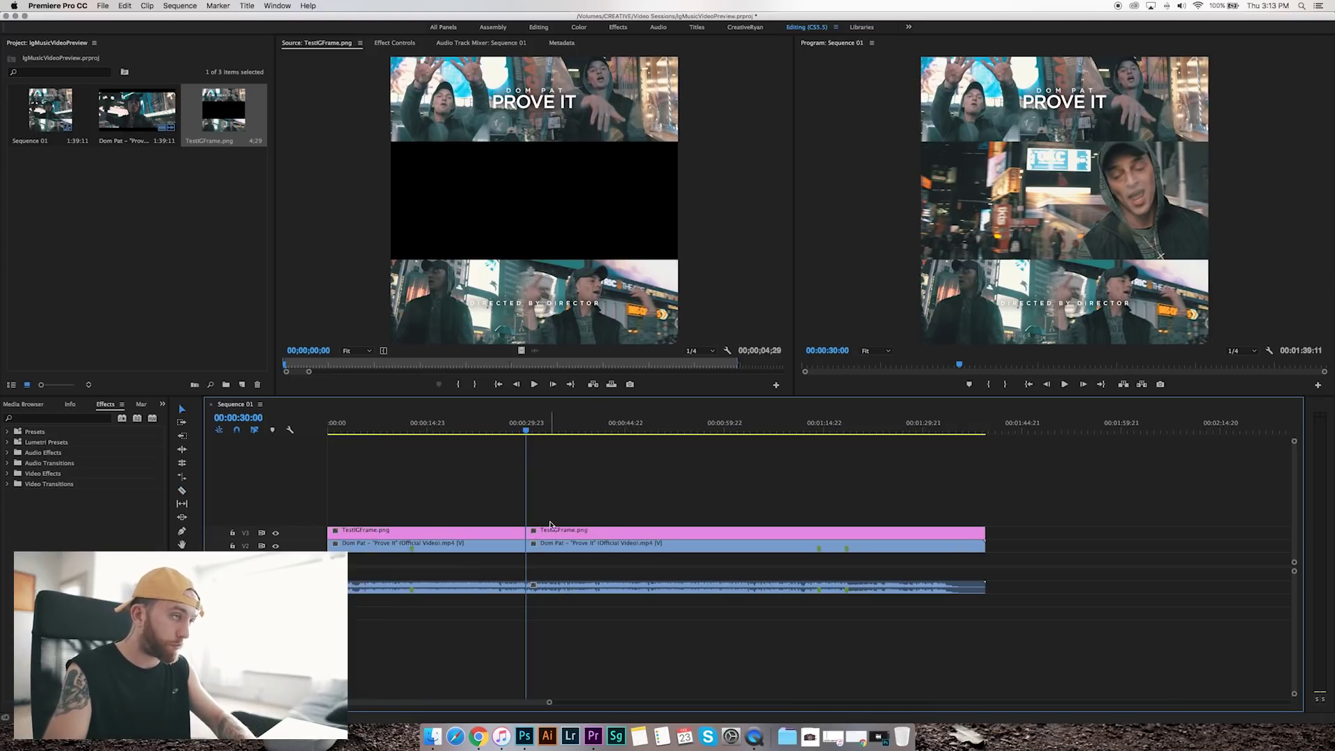
drag(547, 509, 590, 568)
key(Delete)
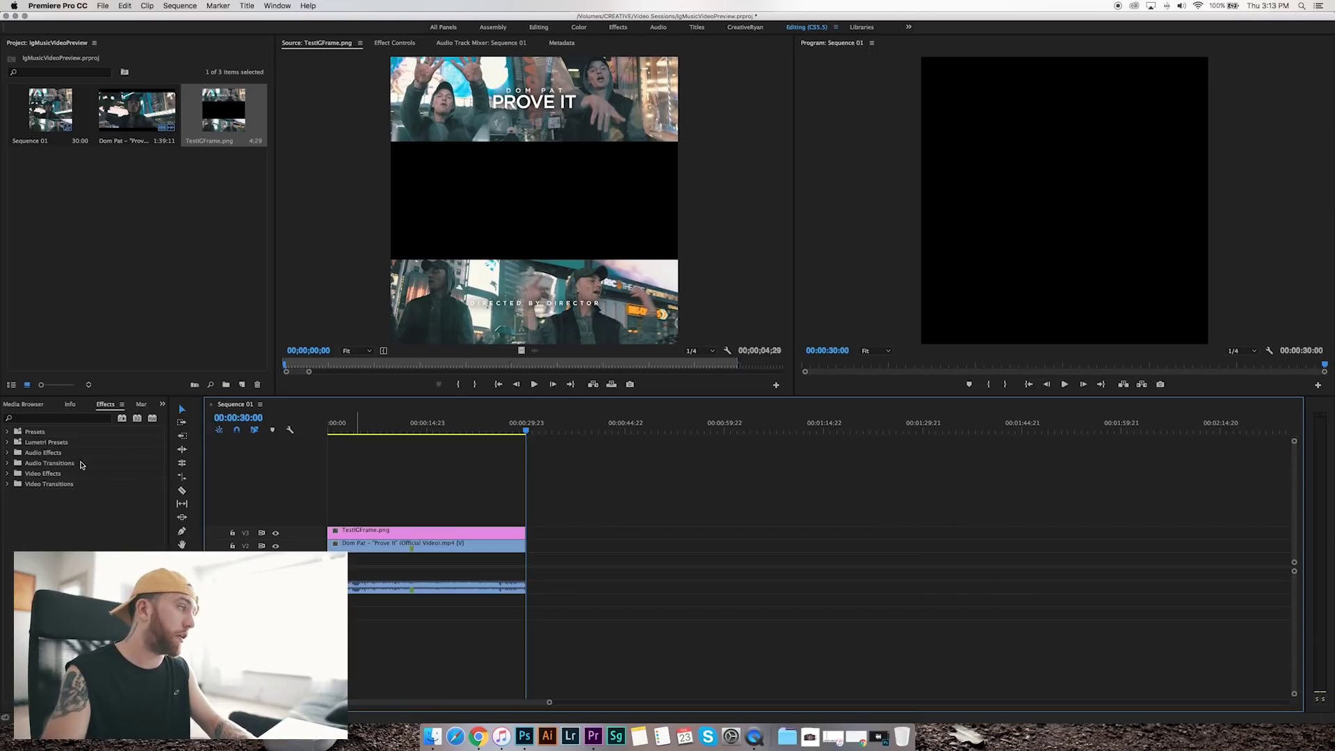
- Apply a Constant Power crossfade to the end of the audio clip and play back the sequence's beginning and ending
click(9, 463)
click(14, 474)
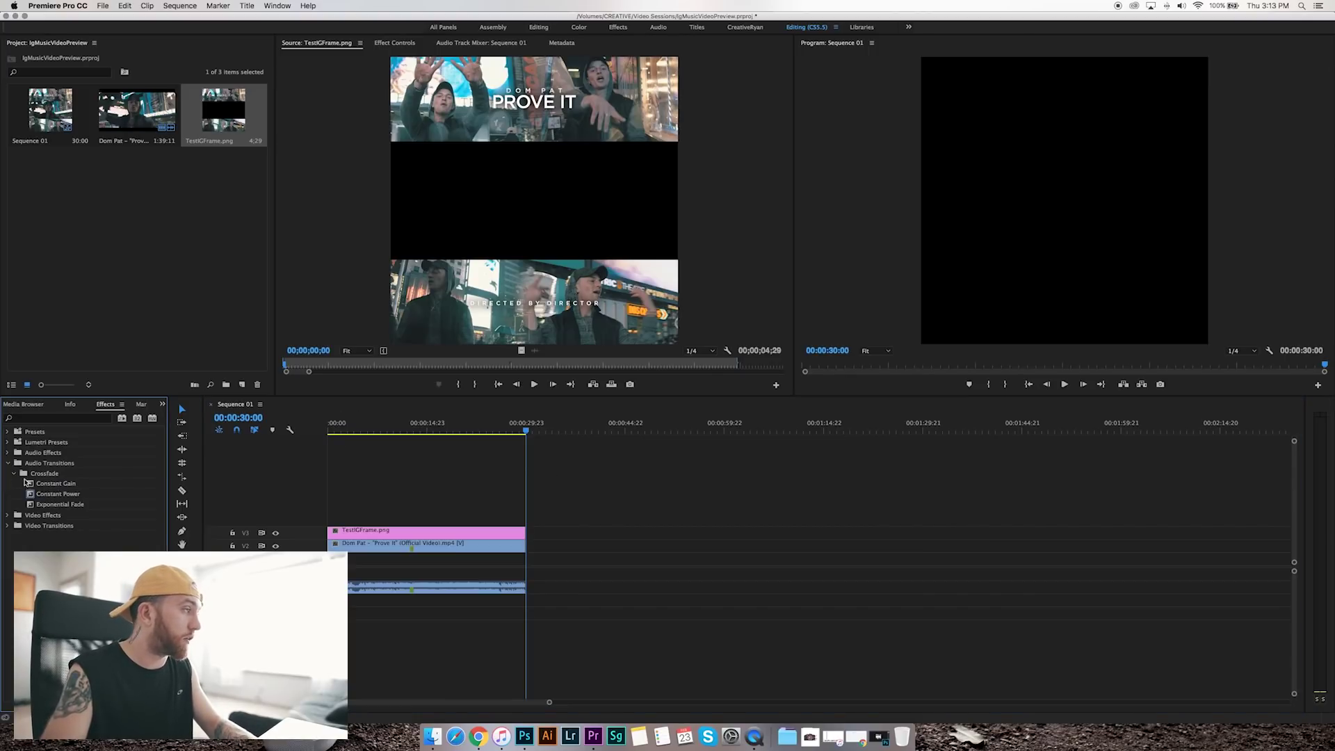
drag(58, 494, 523, 587)
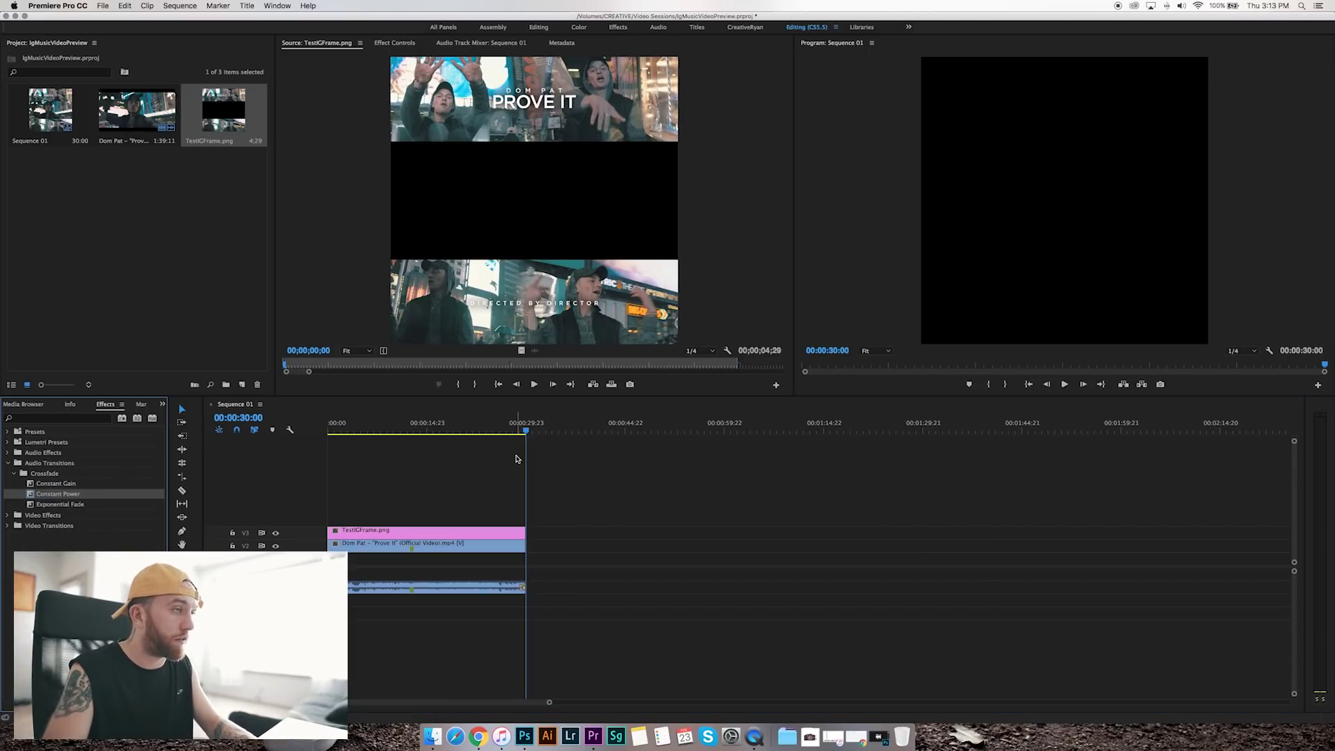
drag(522, 432, 236, 436)
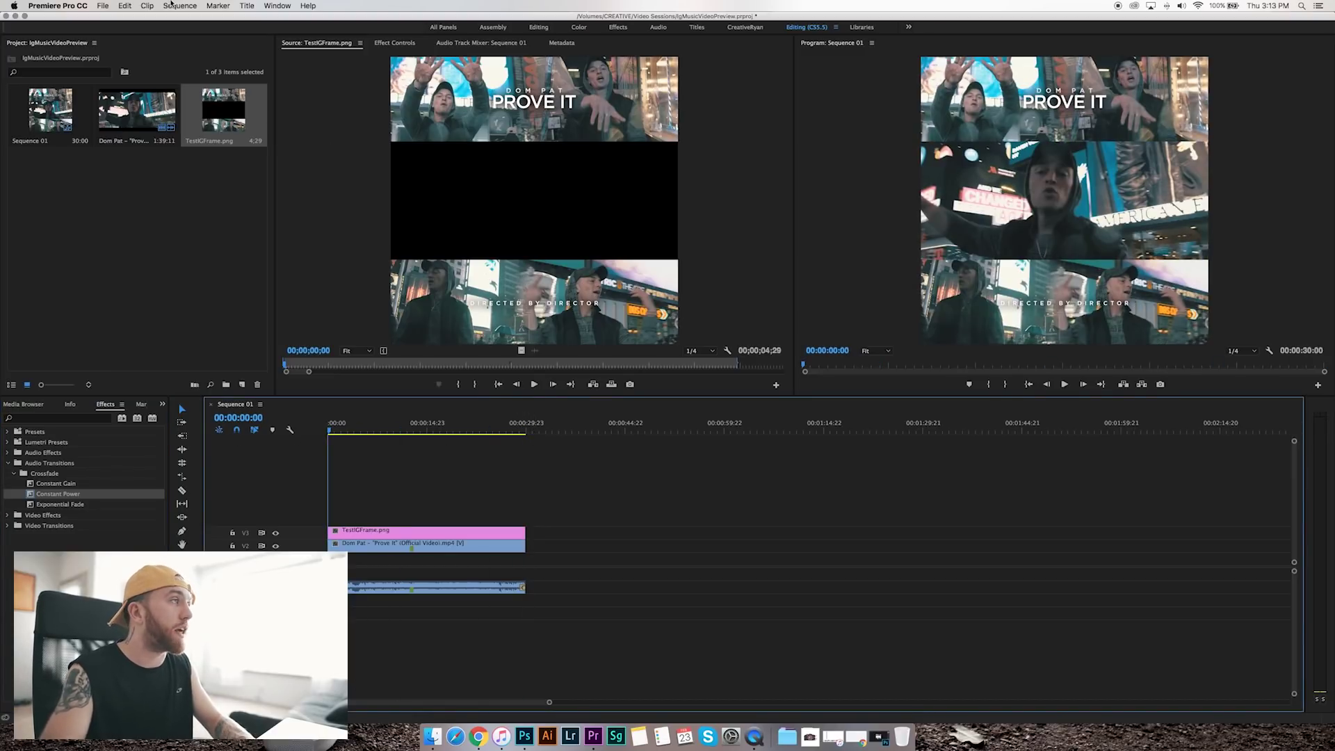
key(space)
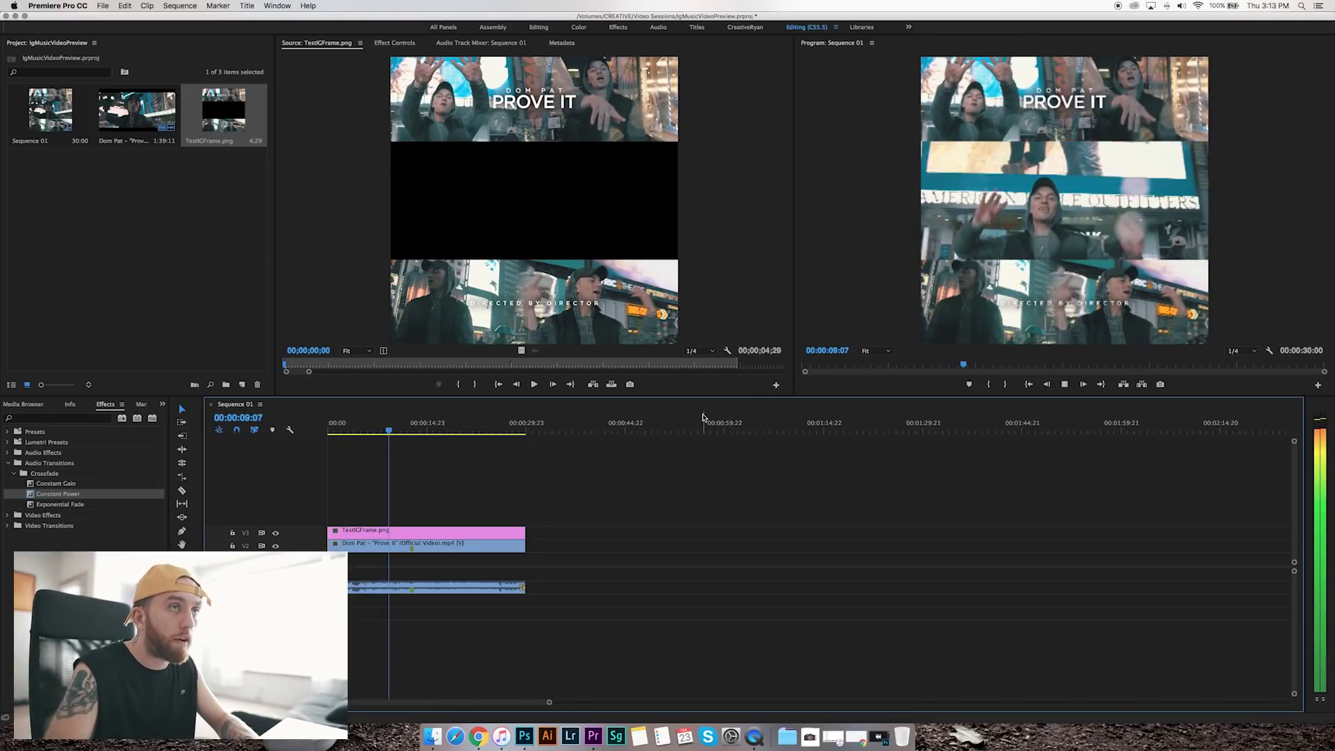
click(488, 426)
click(507, 429)
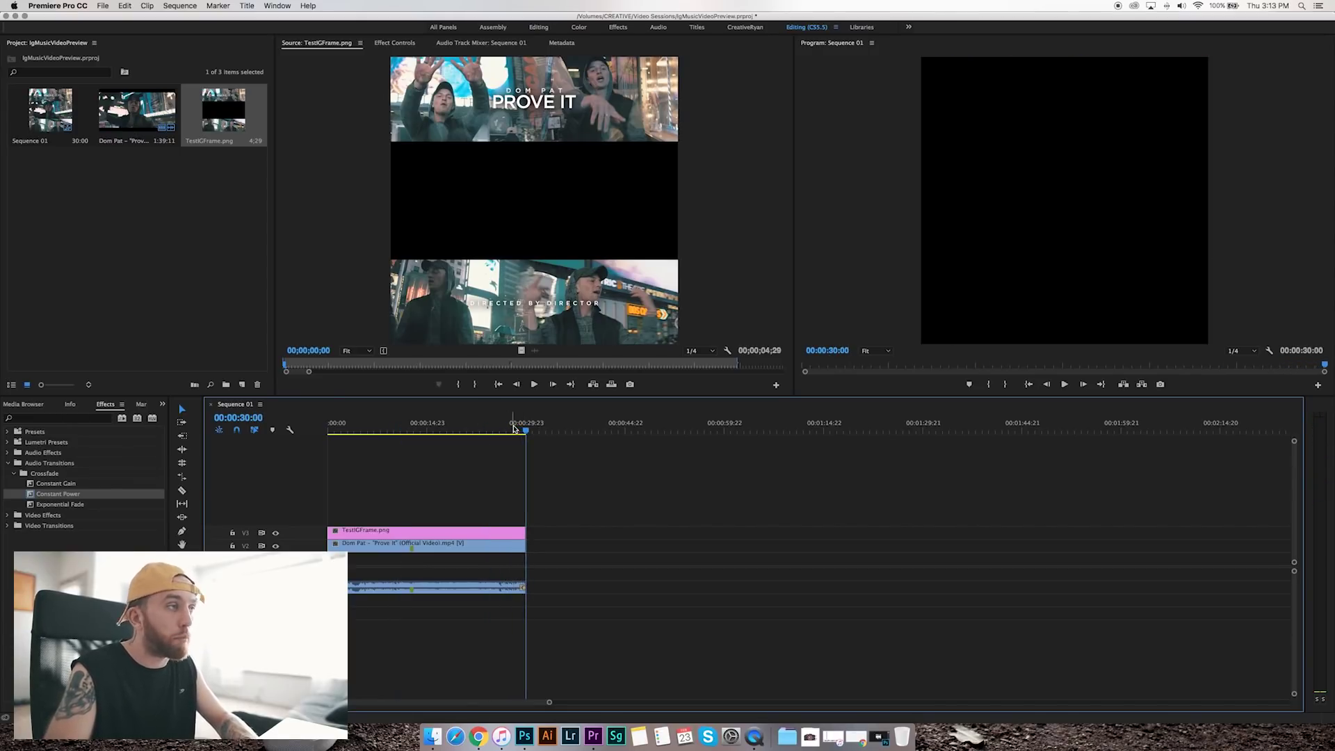
key(Home)
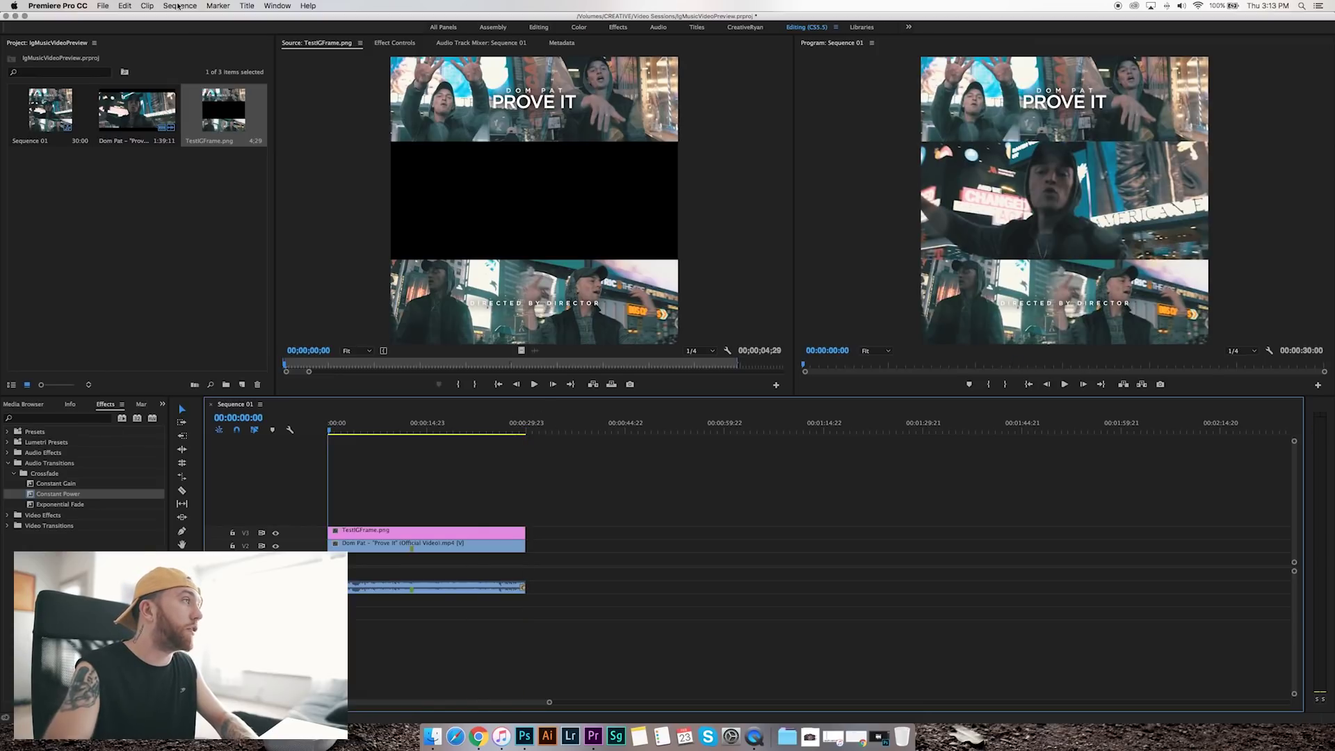
click(176, 7)
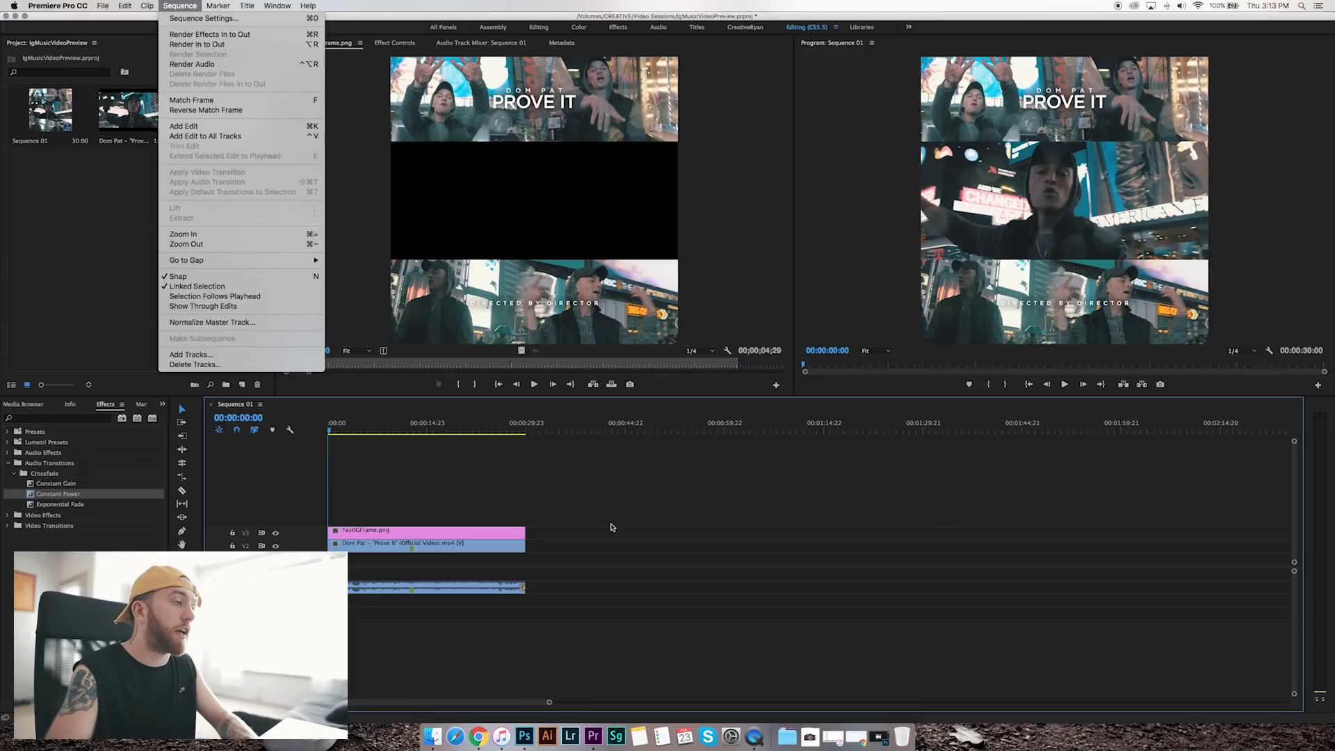
click(230, 44)
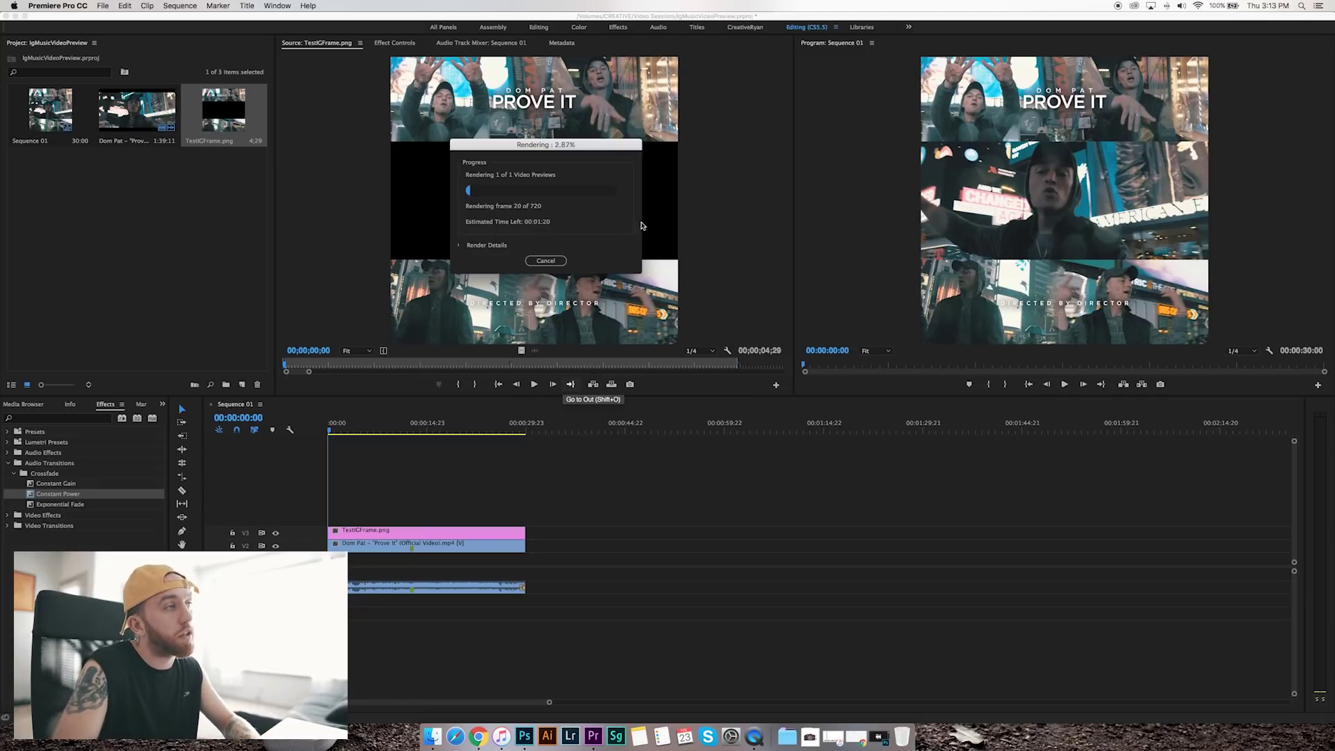
click(543, 262)
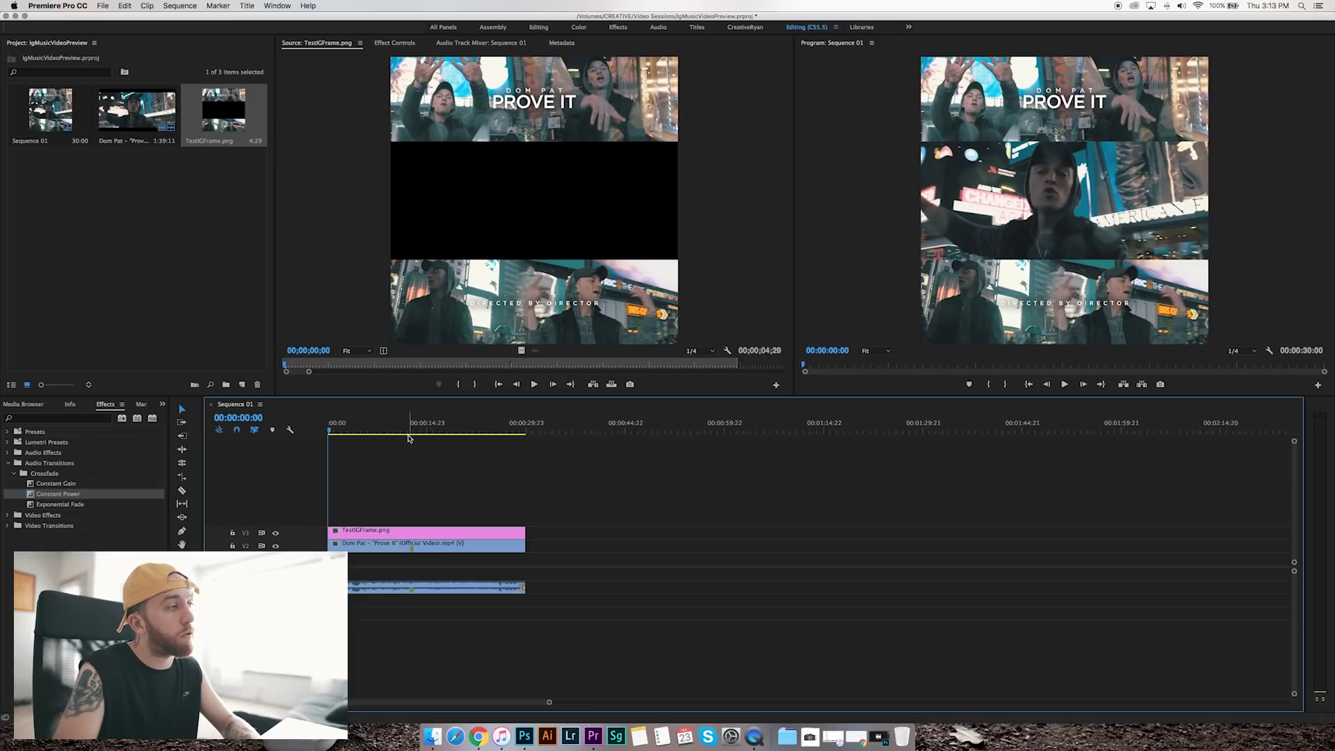
- Start a media export of the sequence in H.264 format with the YouTube 1080p HD preset
click(102, 5)
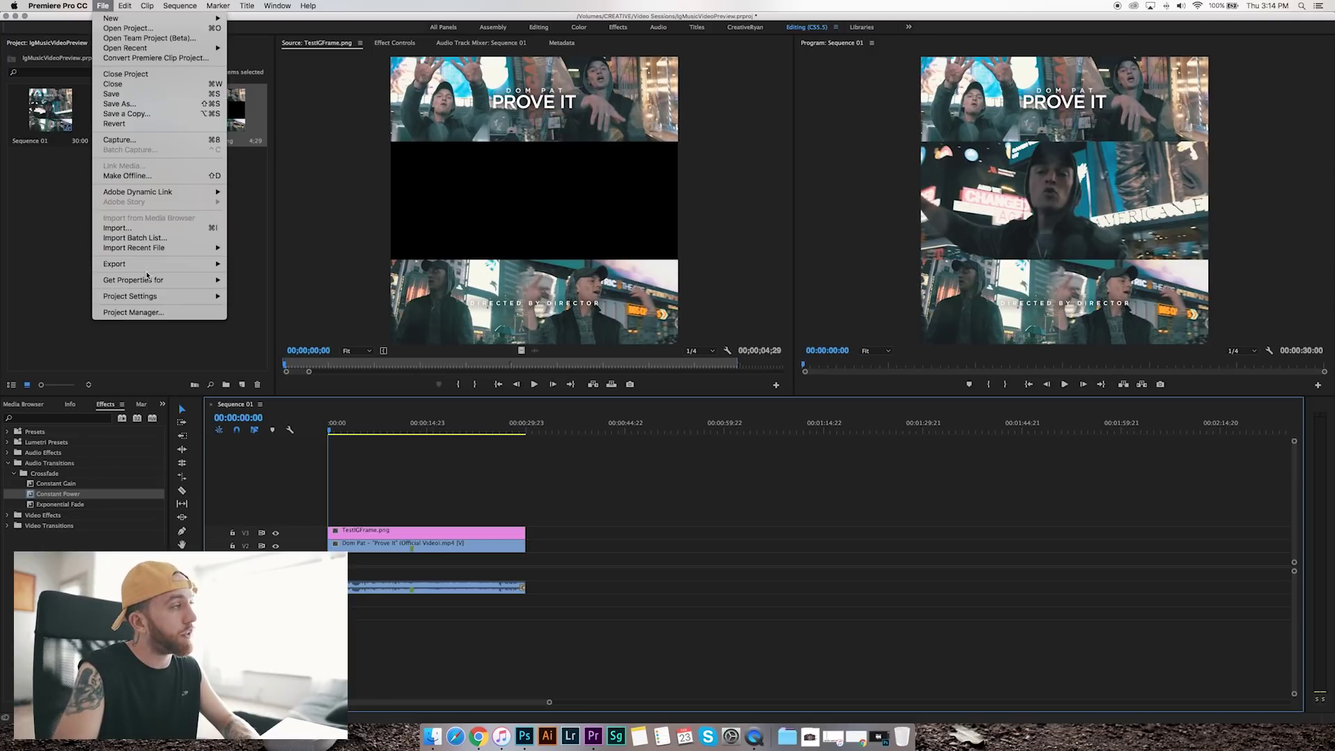
mouse_move(173, 264)
click(262, 265)
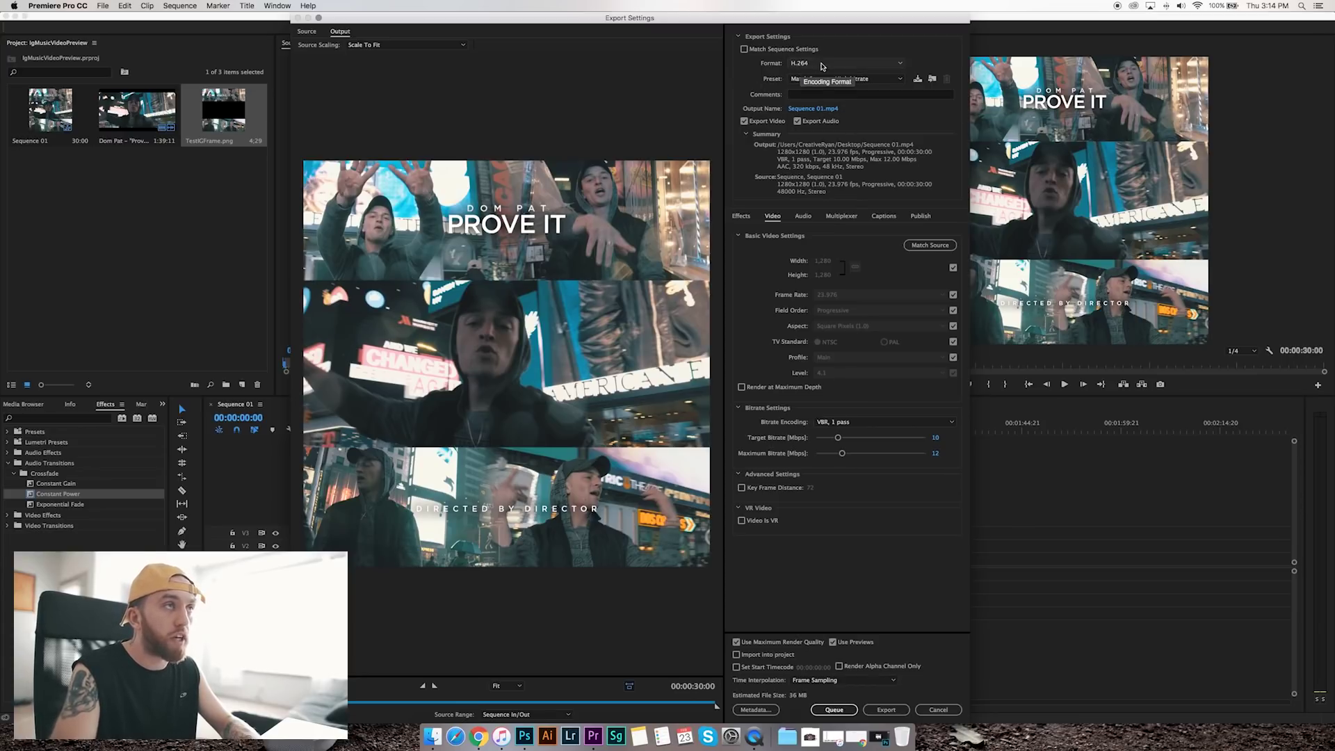
click(834, 79)
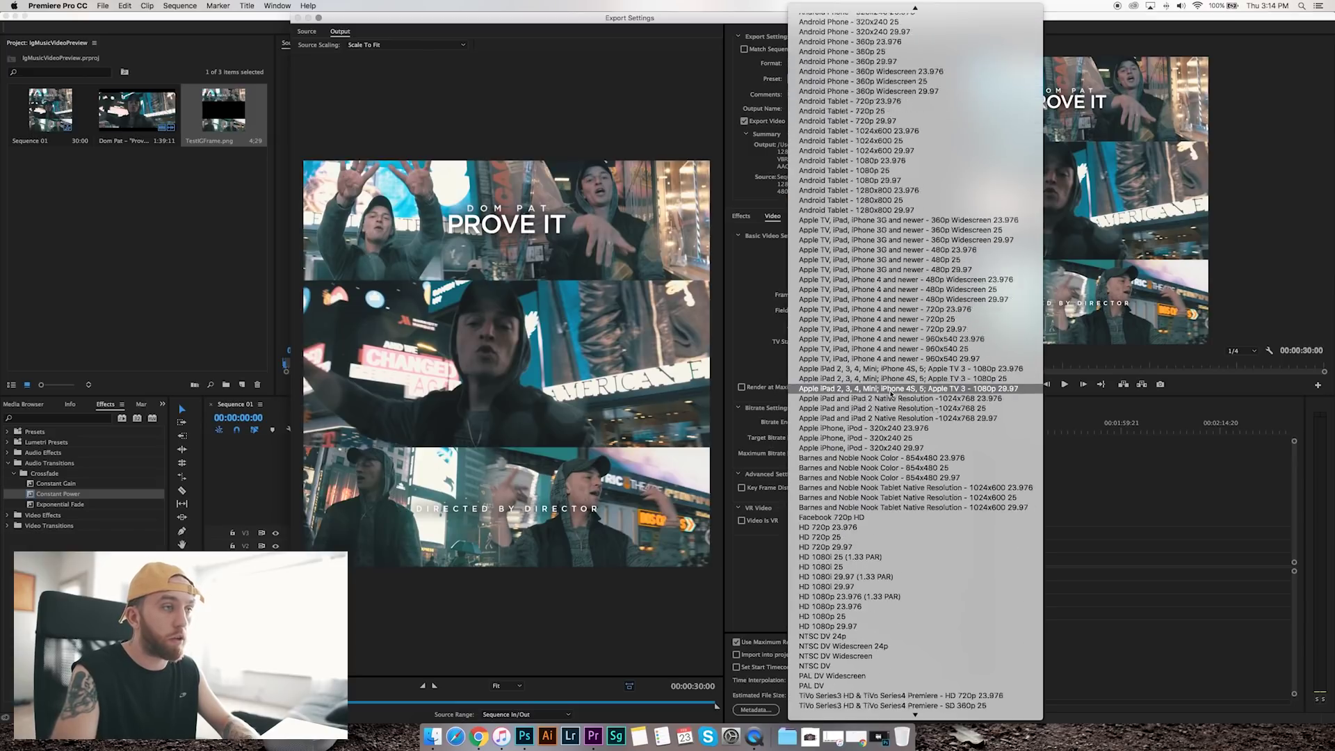
scroll(890, 393, down, 4)
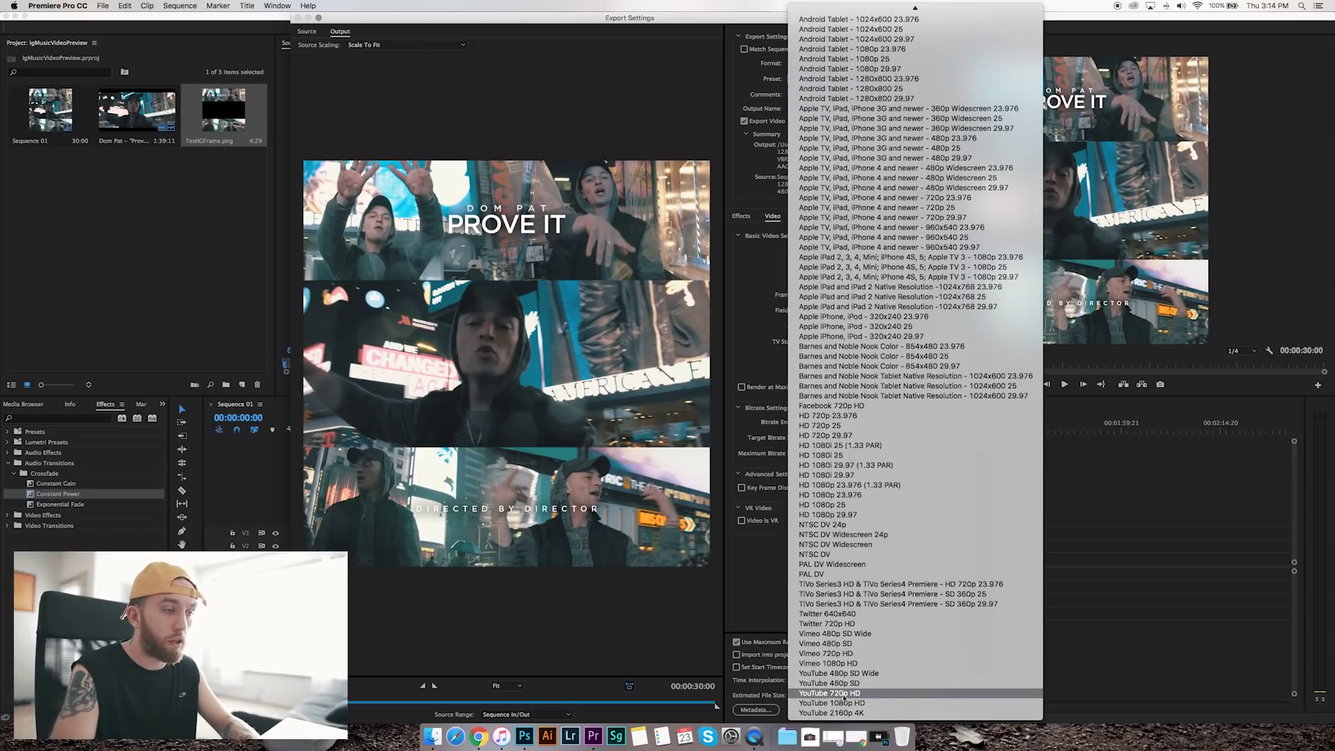
click(844, 703)
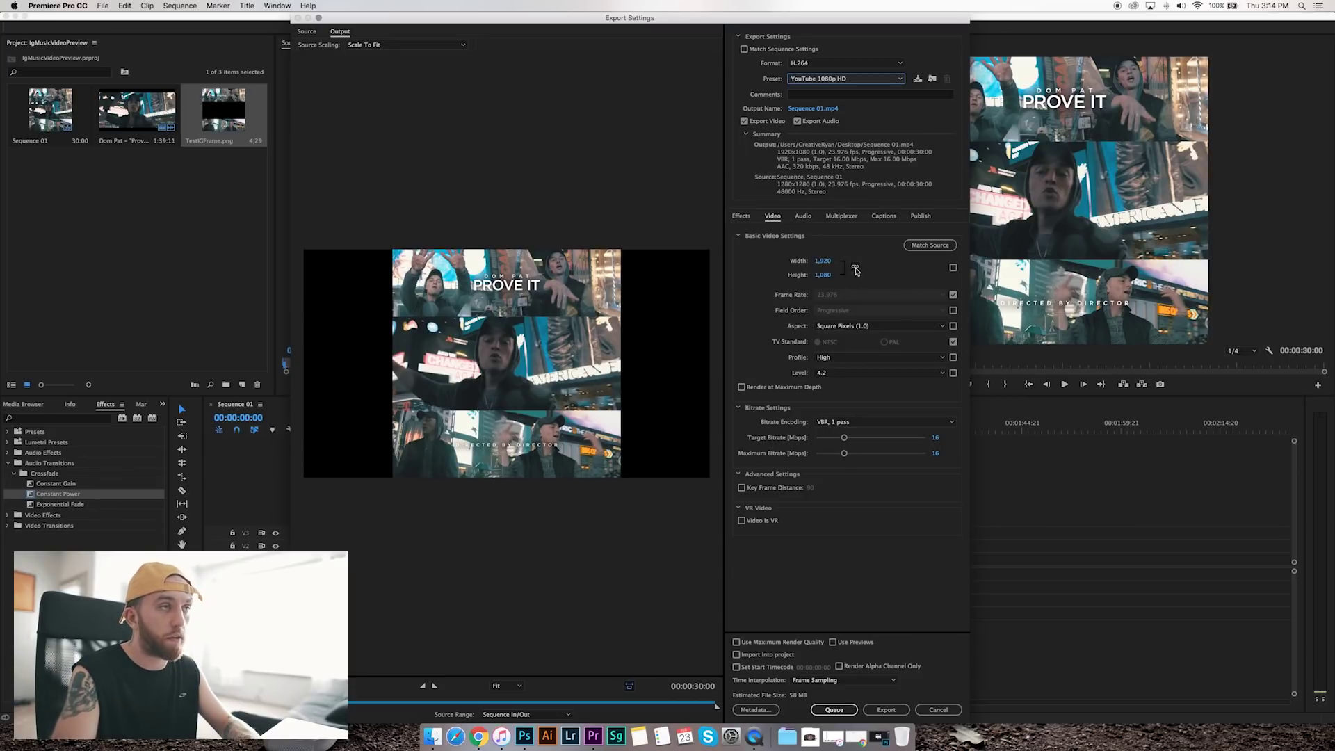
- Unlink the export width and height and set both to 1280
click(855, 270)
text(12)
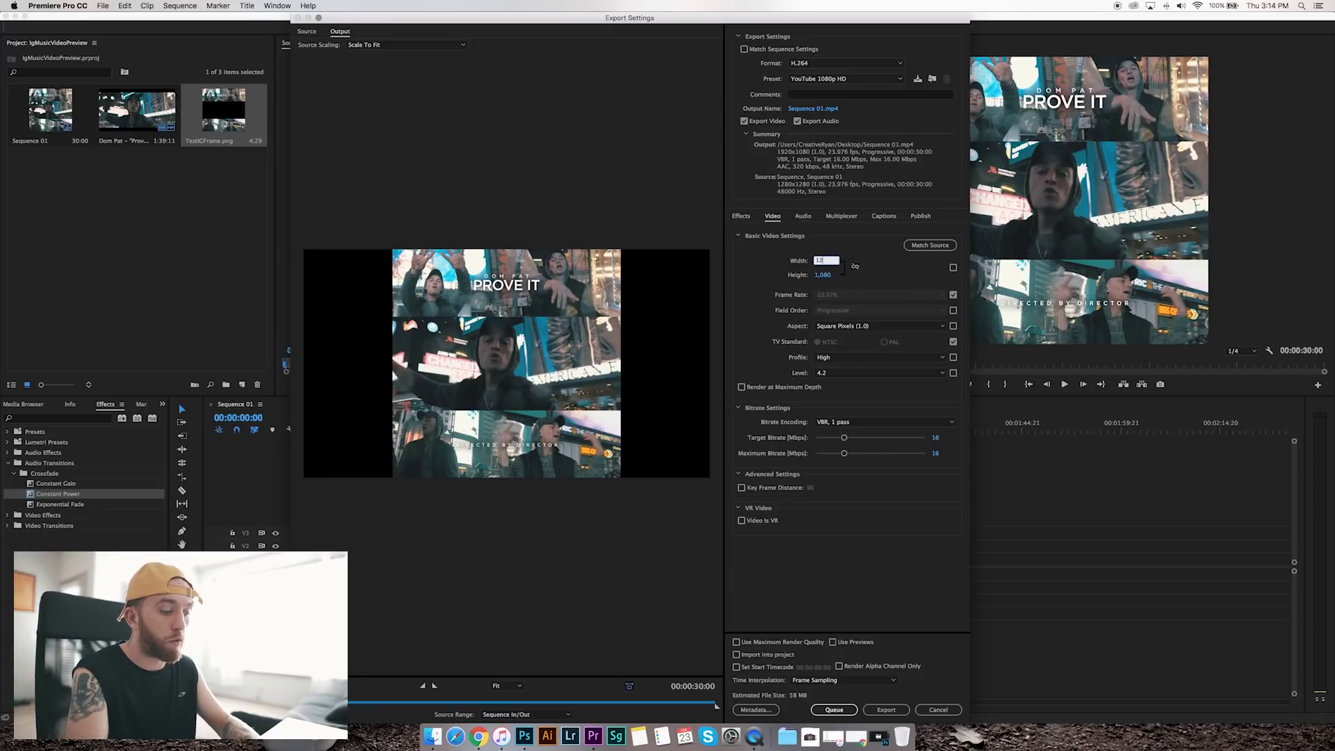
key(Tab)
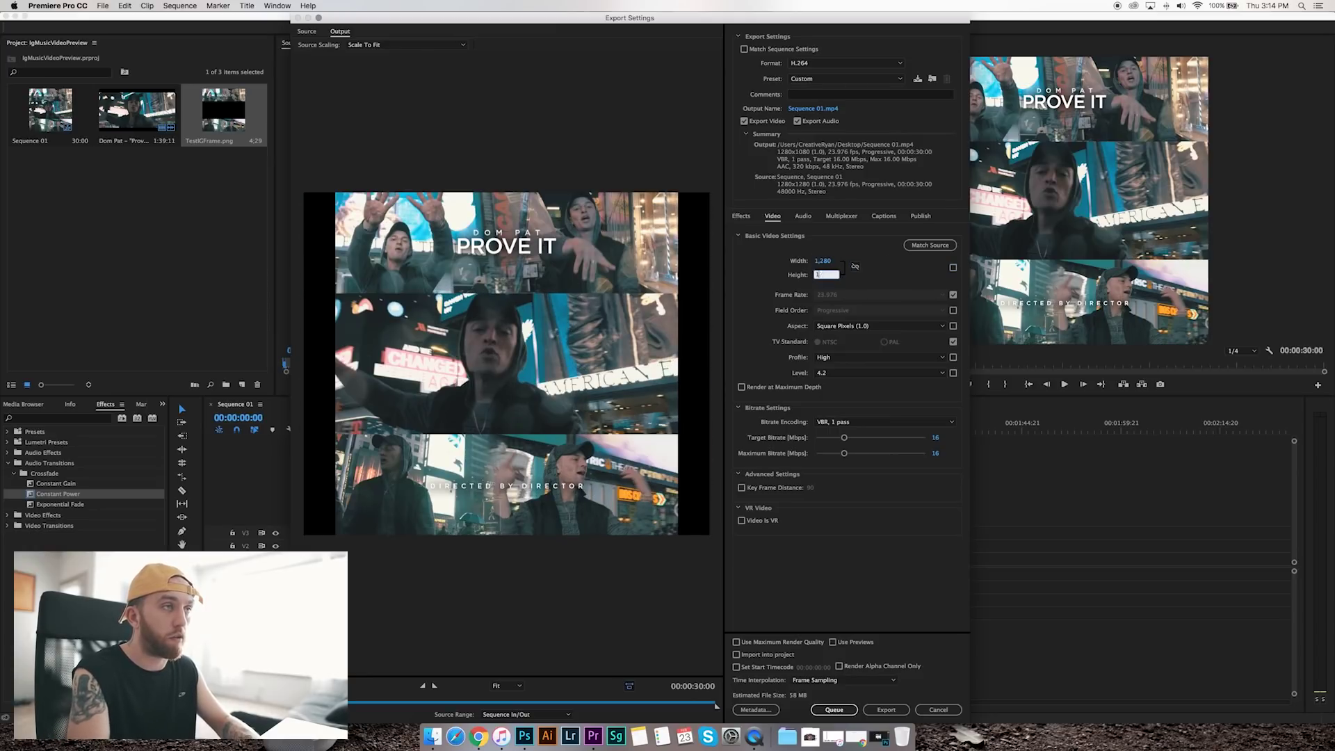
key(Return)
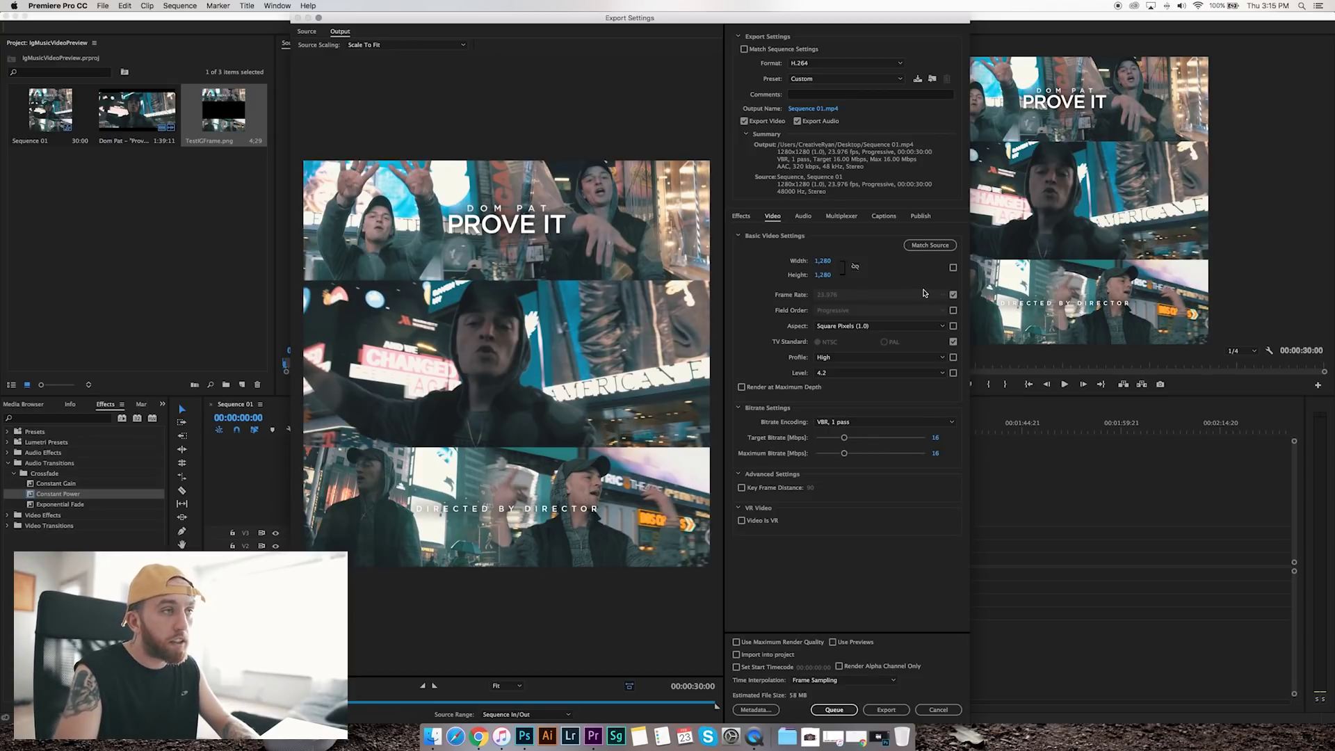
- Stop matching the frame rate to the source, keep the High profile and VBR, 1 pass encoding, and enable Render at Maximum Depth
click(953, 294)
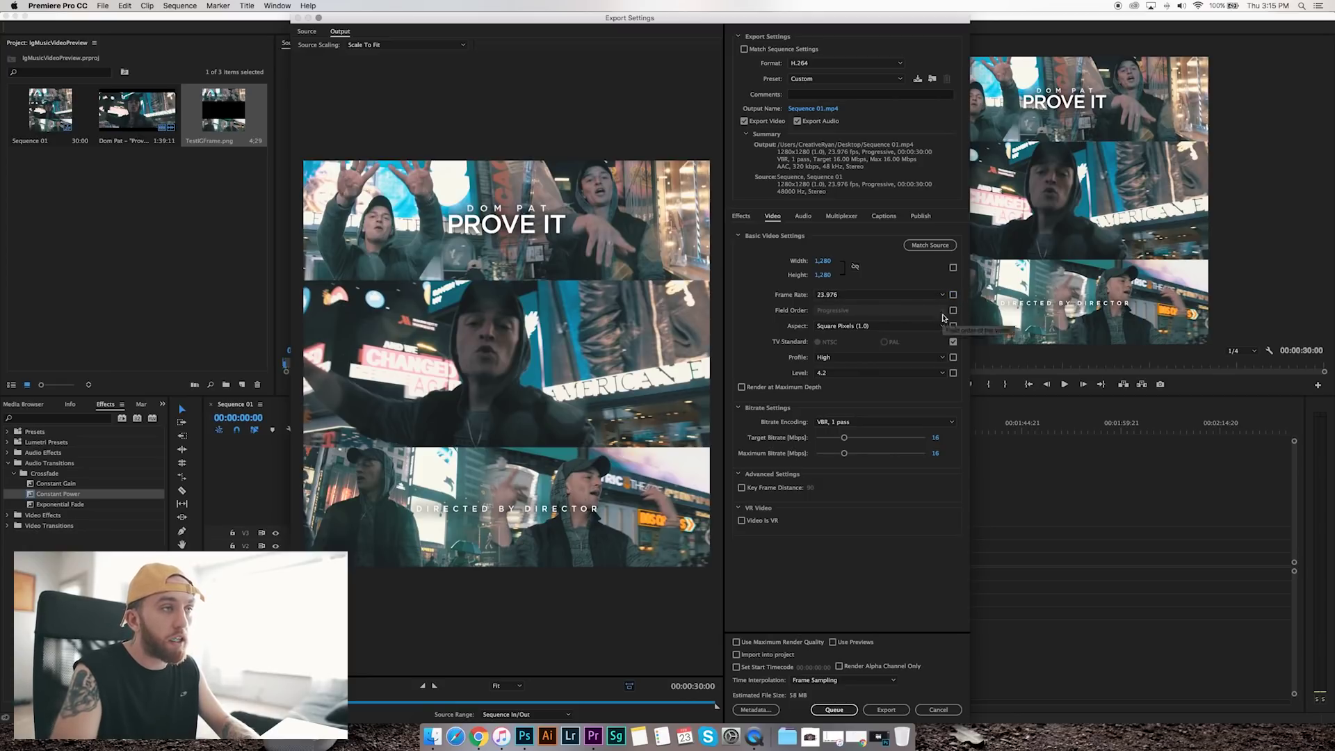
click(953, 310)
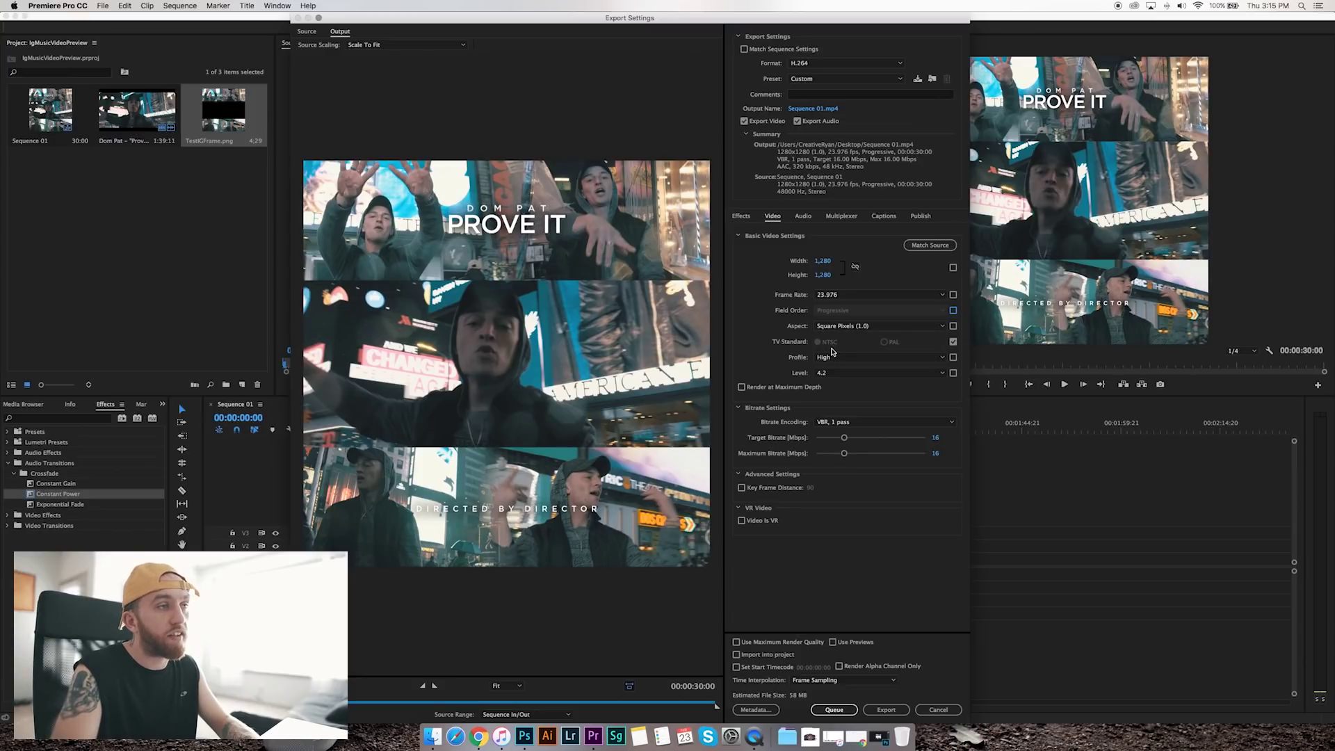
click(844, 365)
click(857, 381)
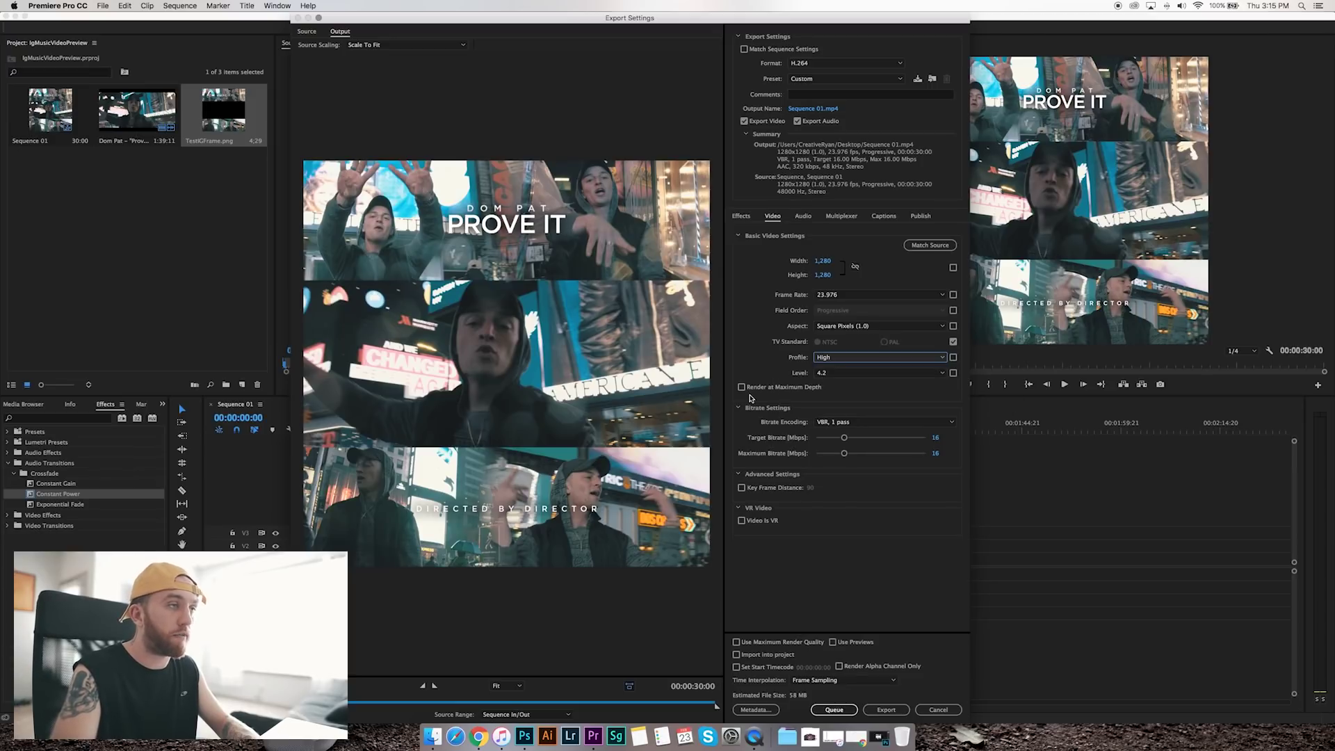
click(741, 387)
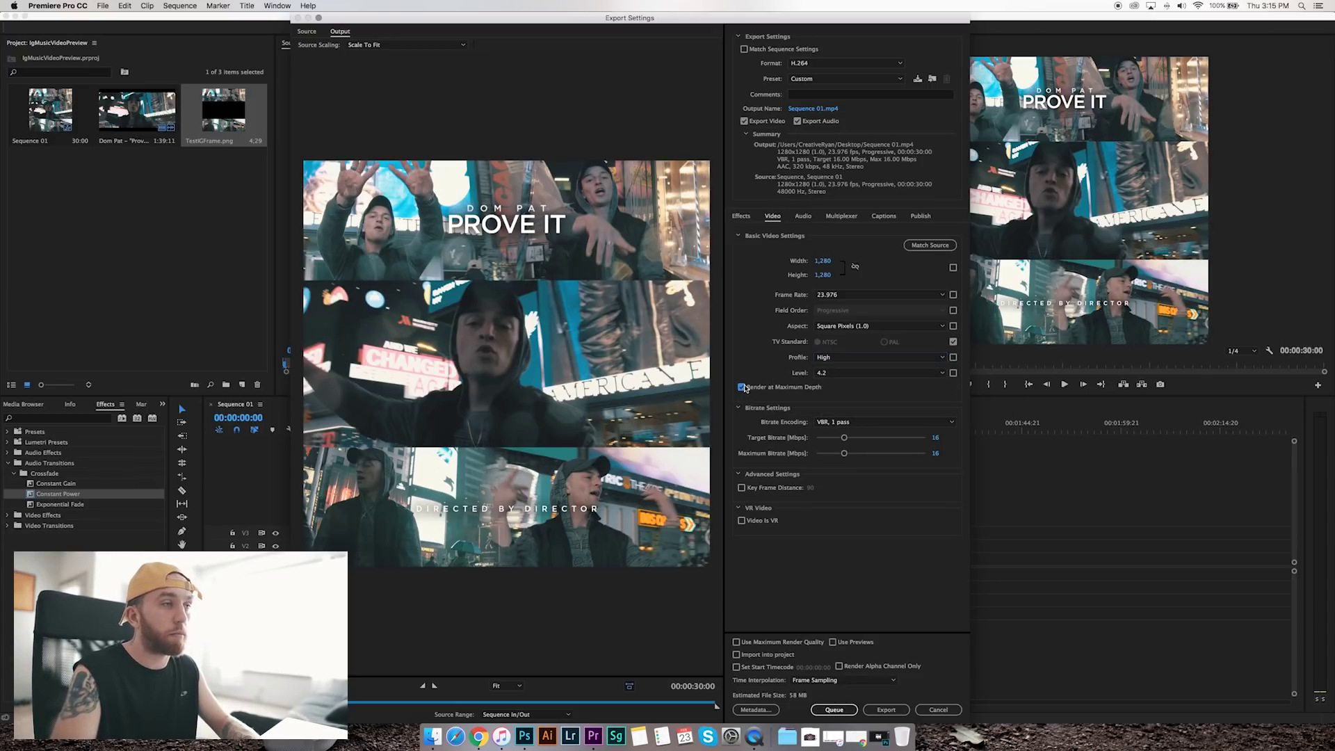
click(859, 423)
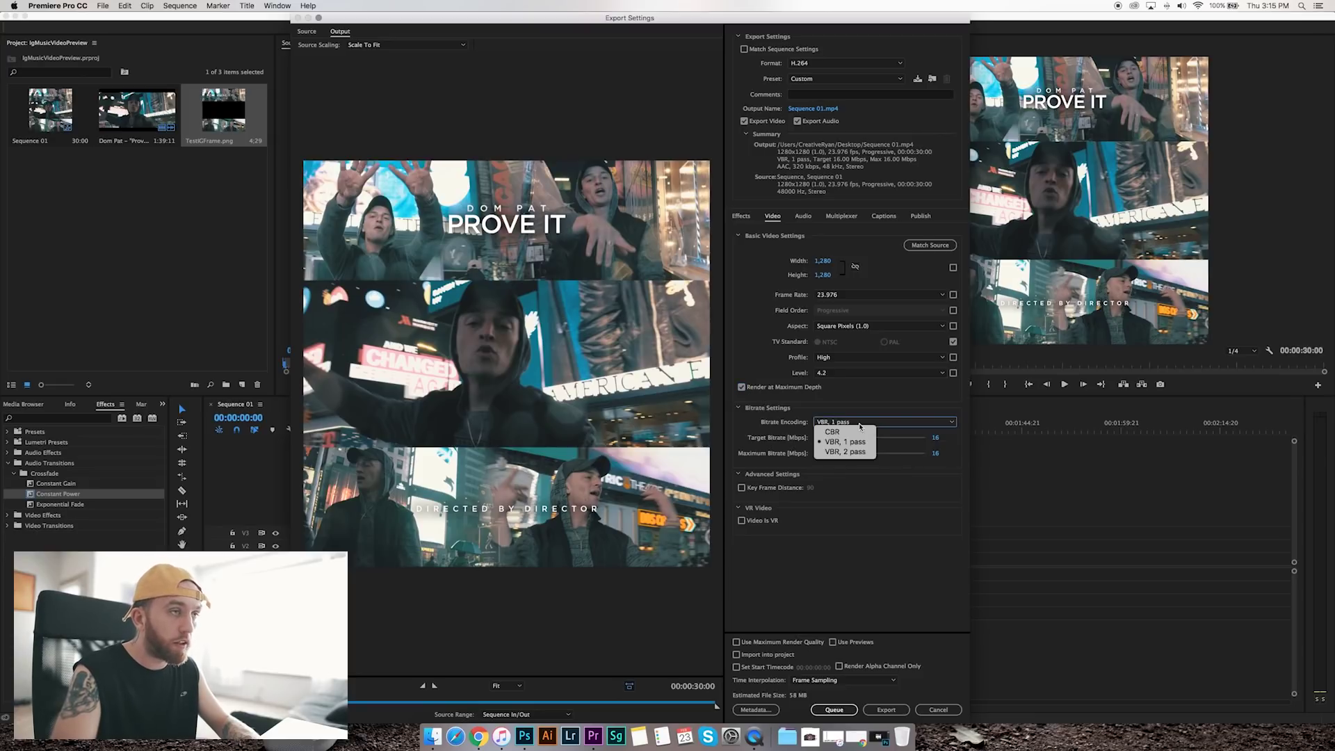
click(845, 441)
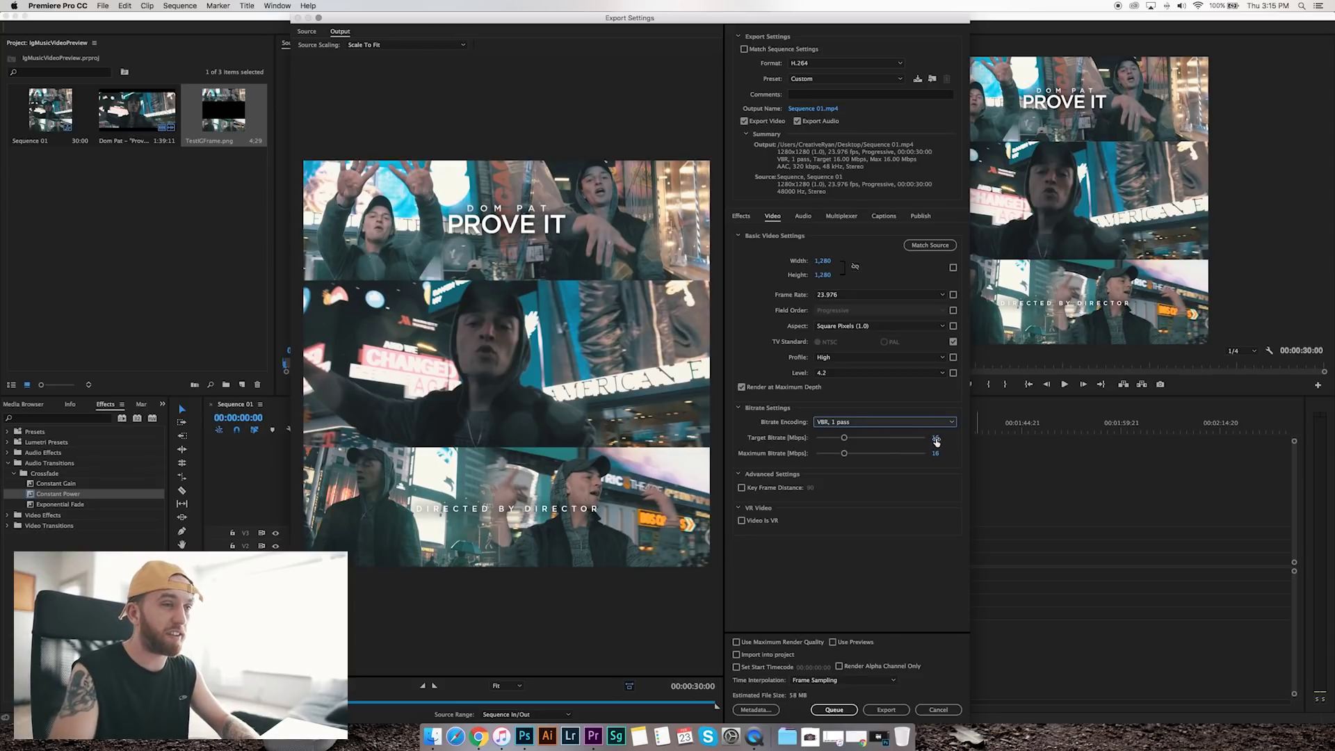
- Set the target and maximum bitrates to 15 Mbps and enable Use Maximum Render Quality and Use Previews
click(935, 438)
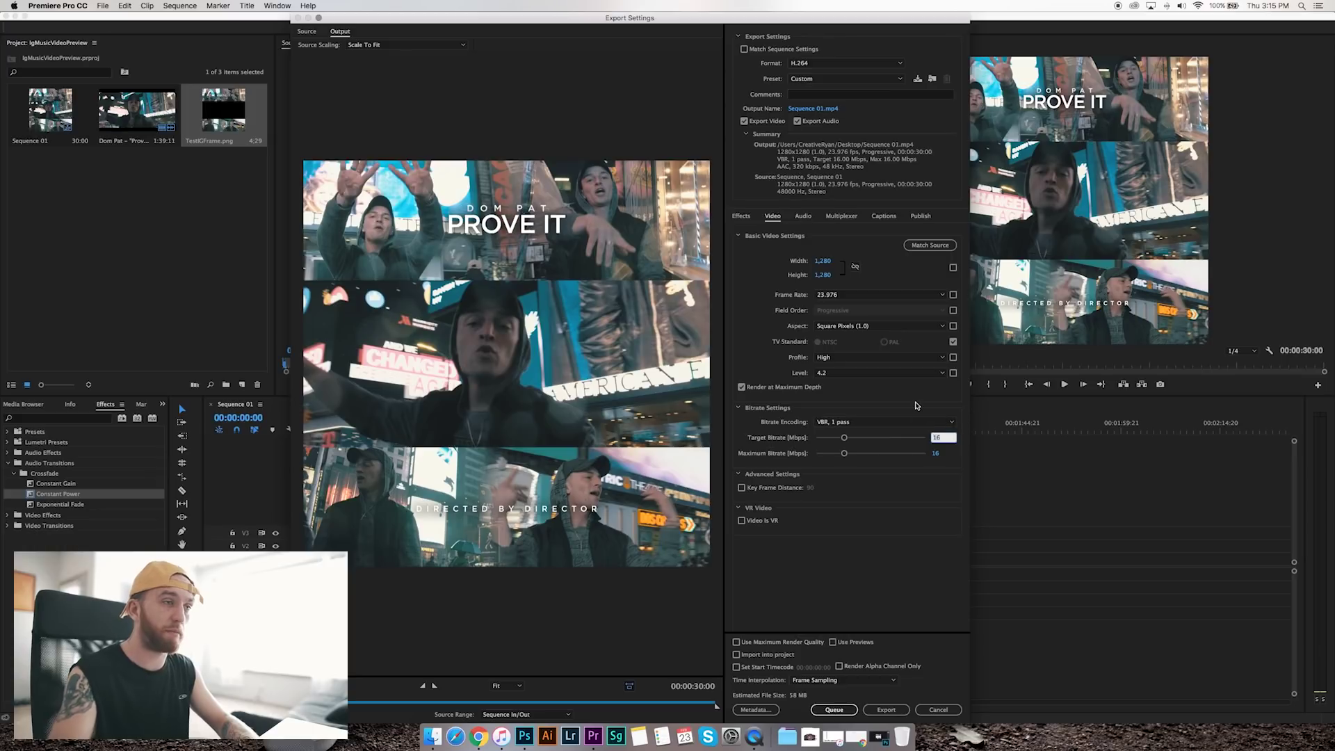
text(15)
key(Tab)
text(15)
key(Return)
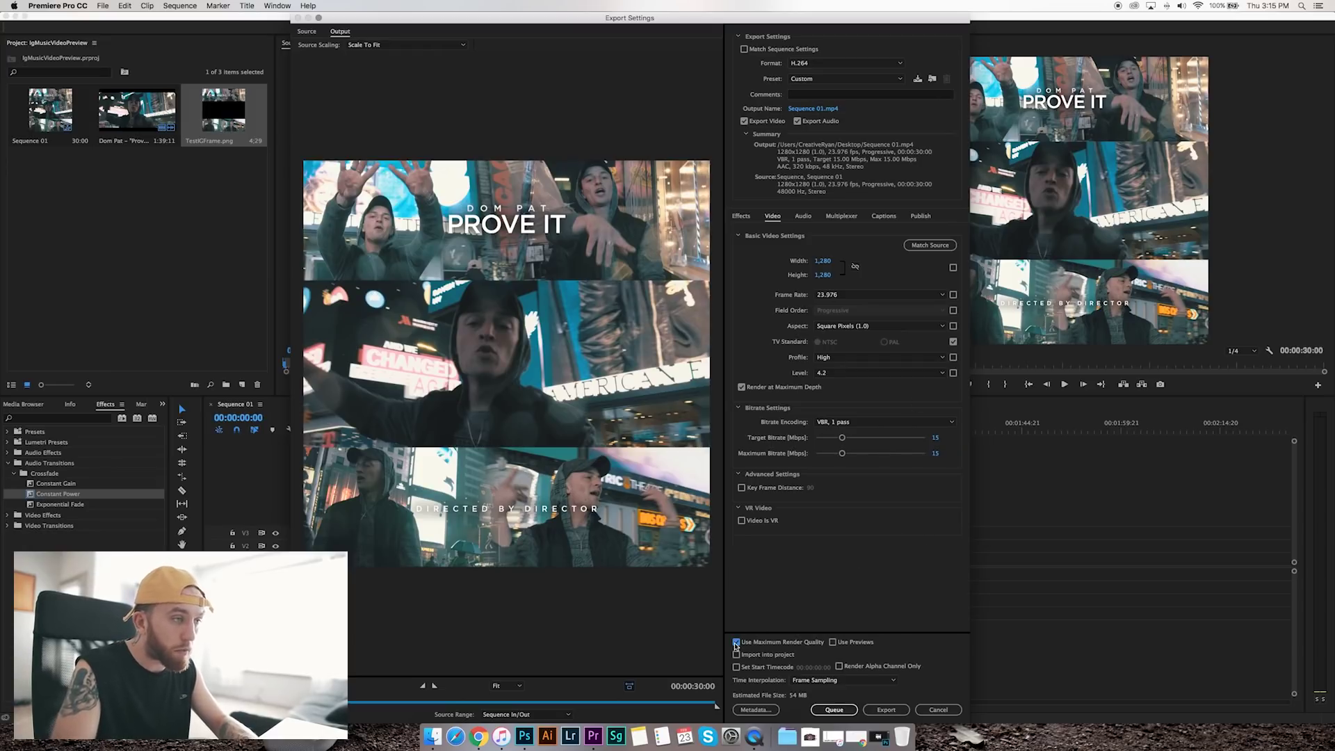
click(832, 642)
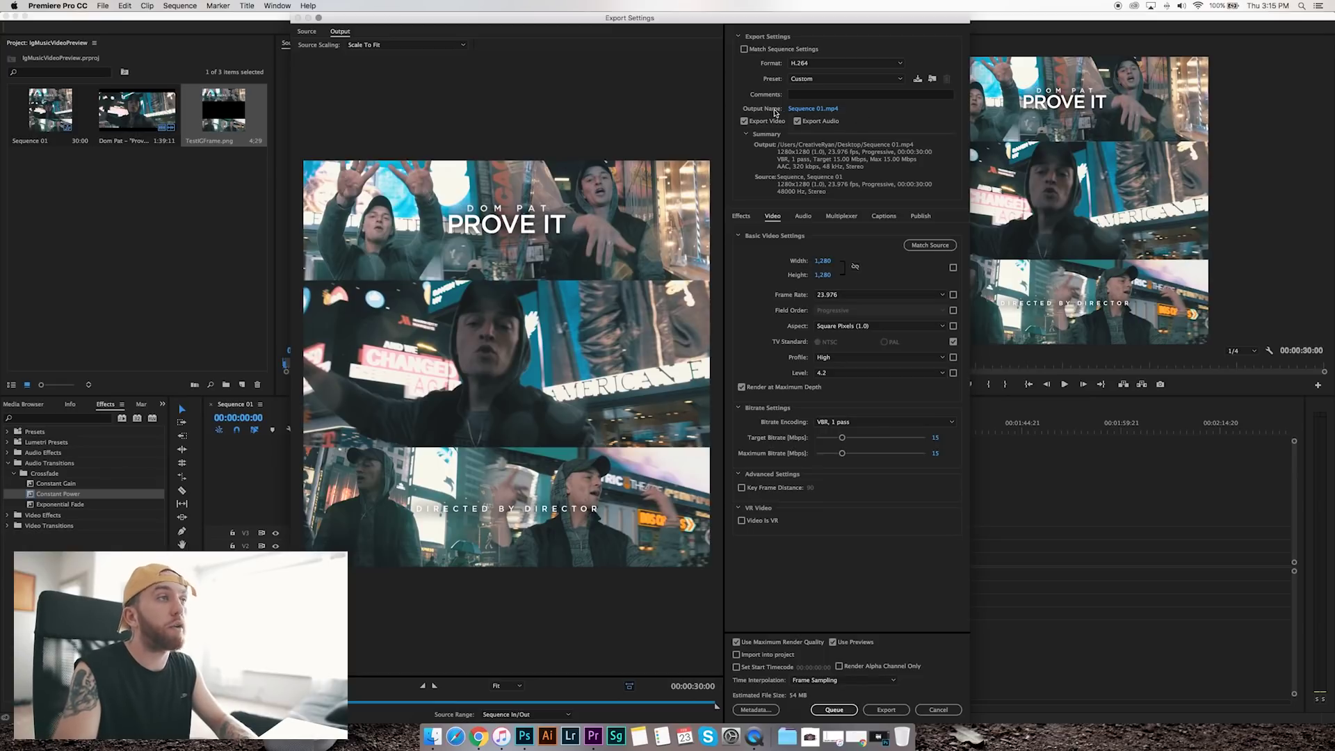
- Name the export's output file "Ig Music Video Preview"
click(812, 110)
key(BackSpace)
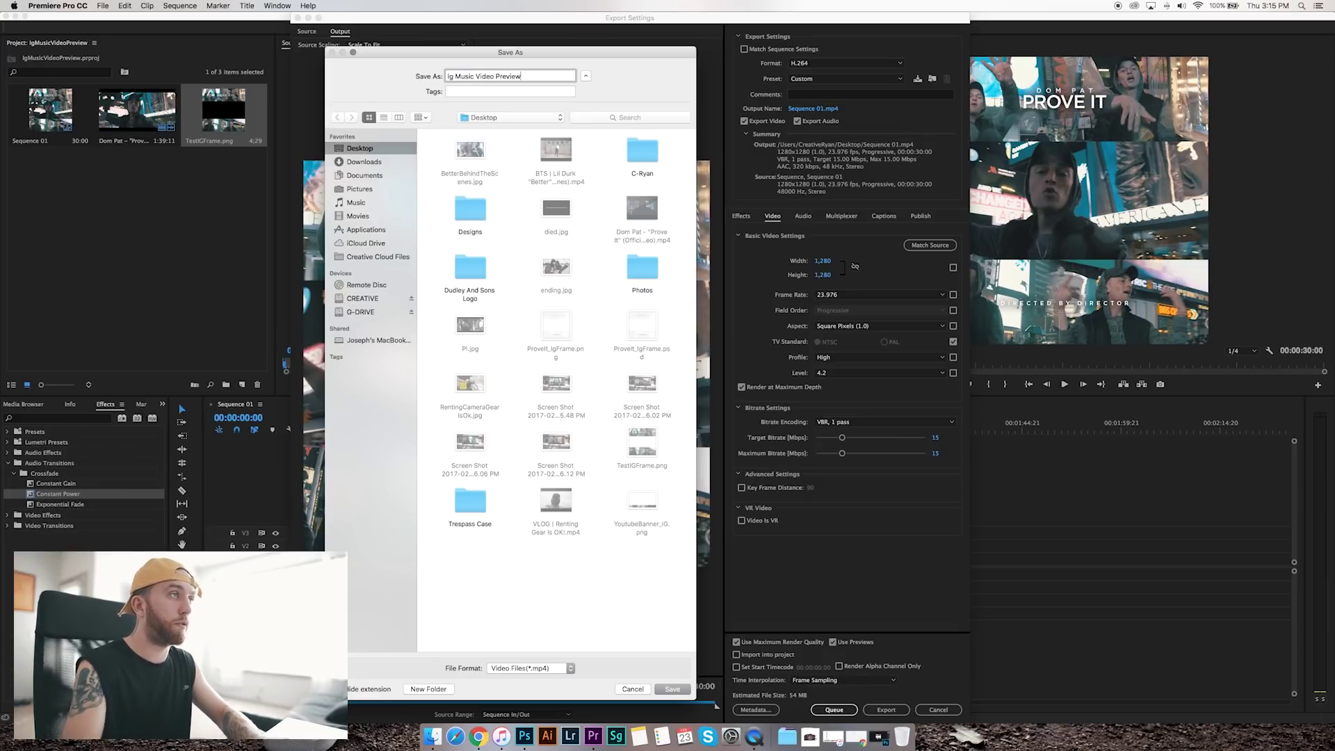
text(Ig Music Video Preview)
click(674, 690)
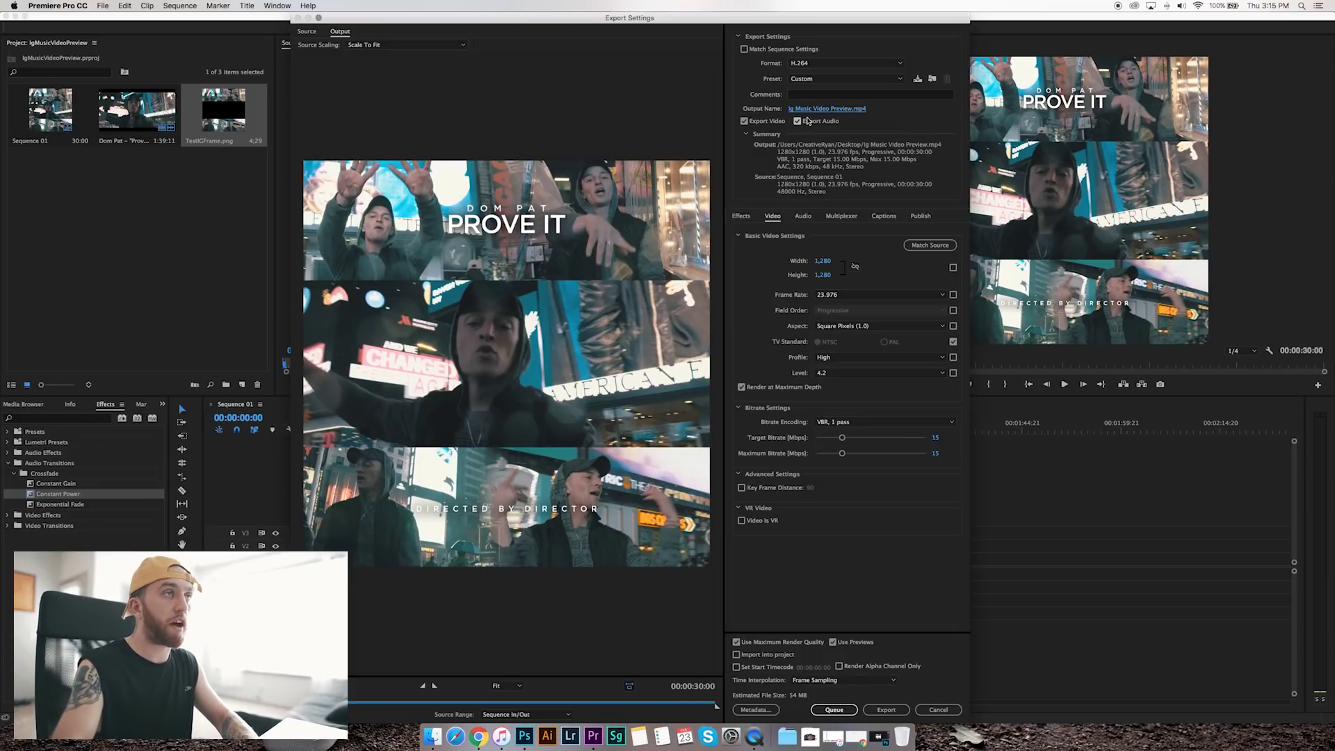
- Choose the Desktop as the output file's save location and start the export
click(817, 110)
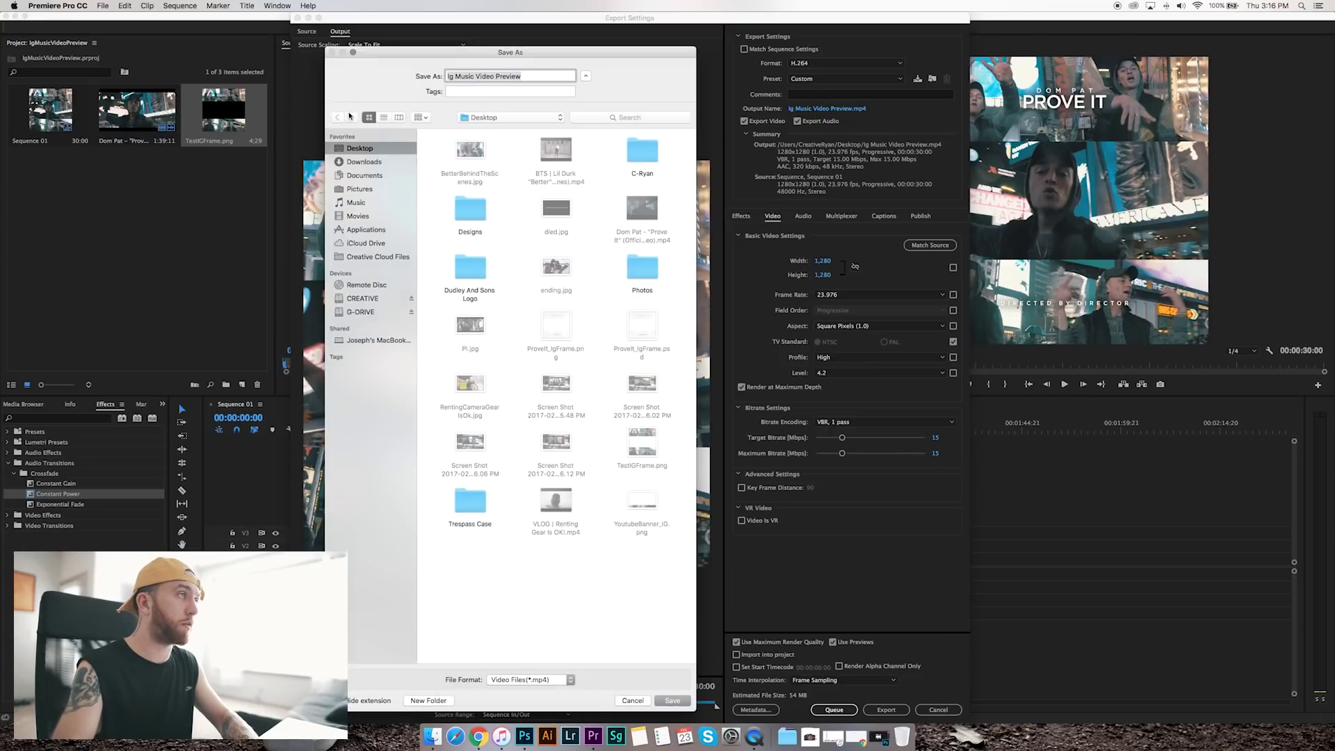
click(363, 162)
click(360, 148)
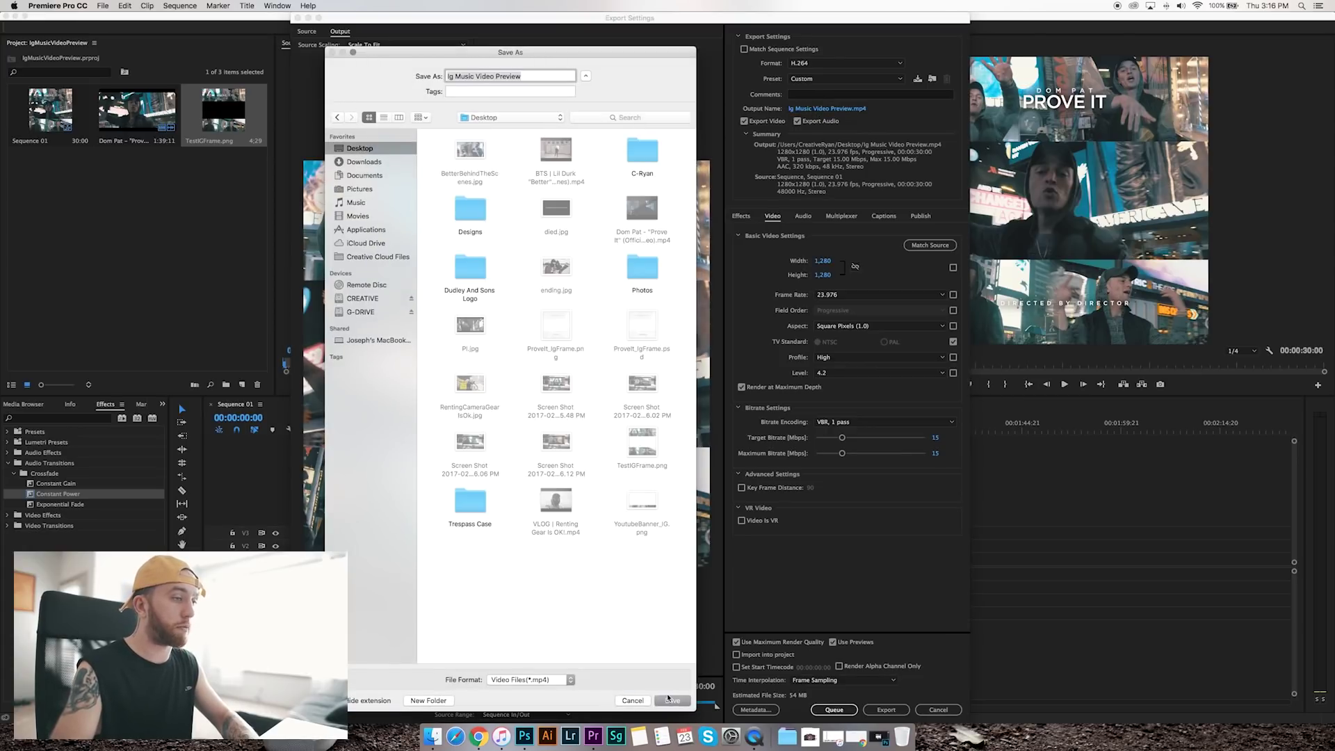
click(669, 699)
click(892, 709)
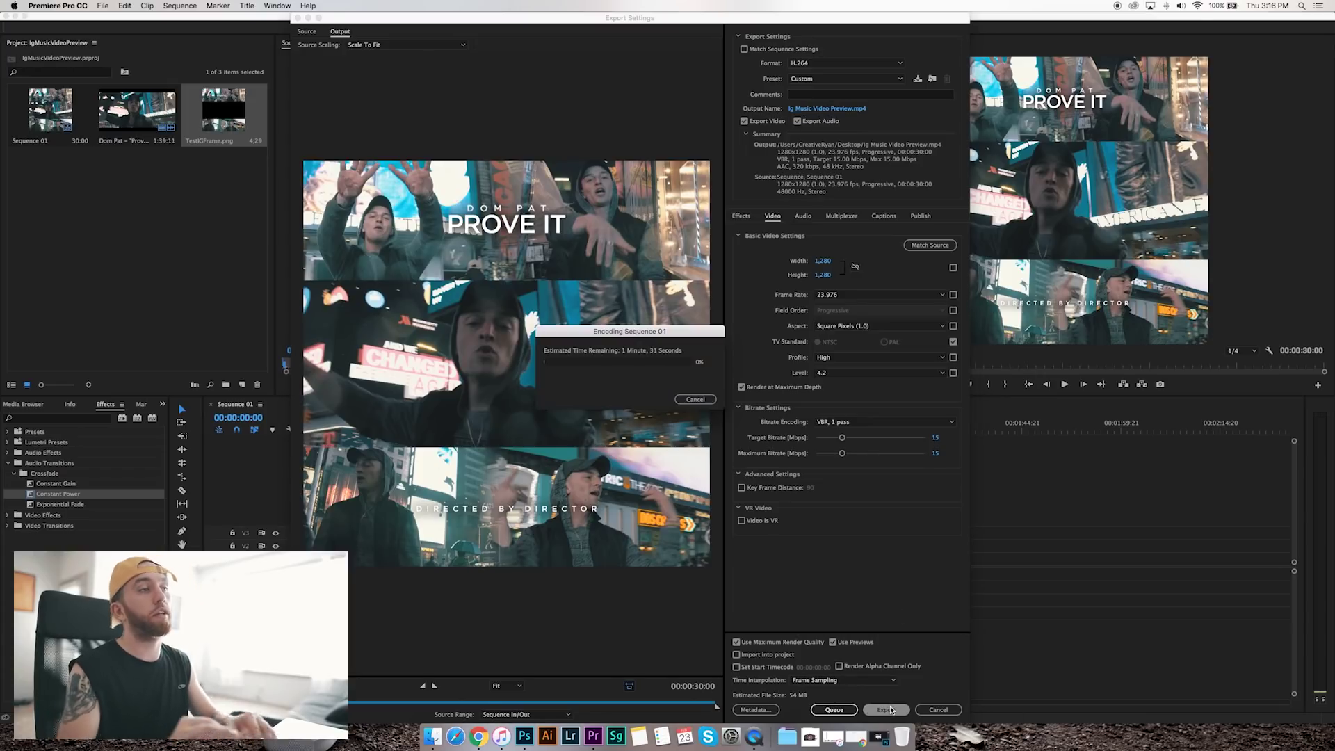